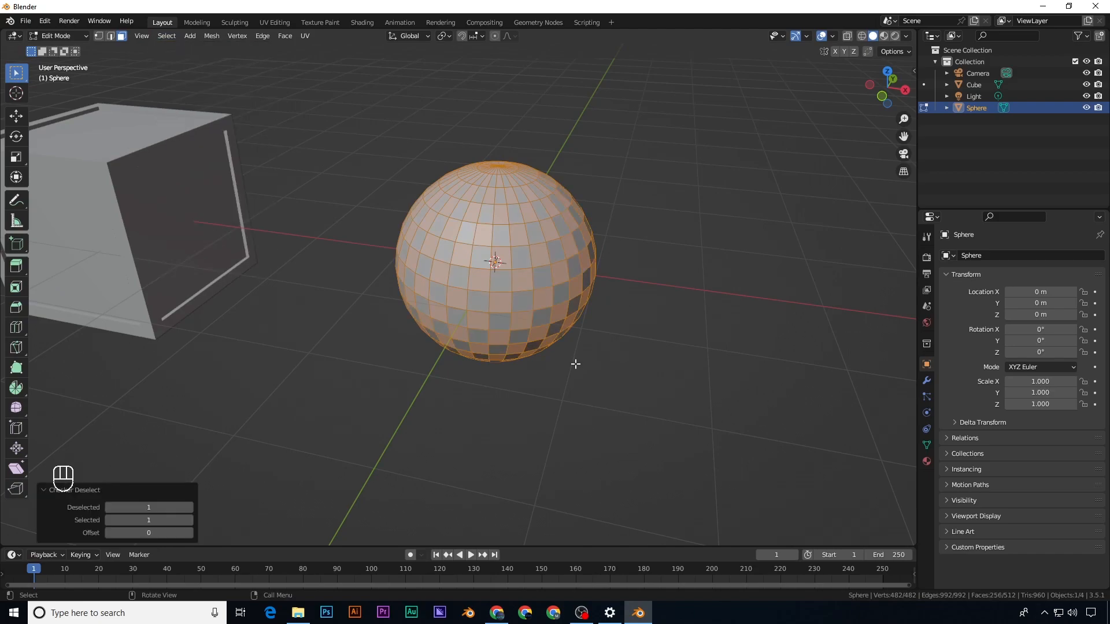
Step: Extrude the sphere's checker-selected faces outward along their normals
{"action": "key", "text": "ctrl+z"}
{"action": "key", "text": "alt+e"}
{"action": "left_click", "coordinate": [570, 356]}
{"action": "left_click", "coordinate": [550, 349]}
{"action": "middle_click_drag", "start_coordinate": [536, 344], "coordinate": [549, 364]}
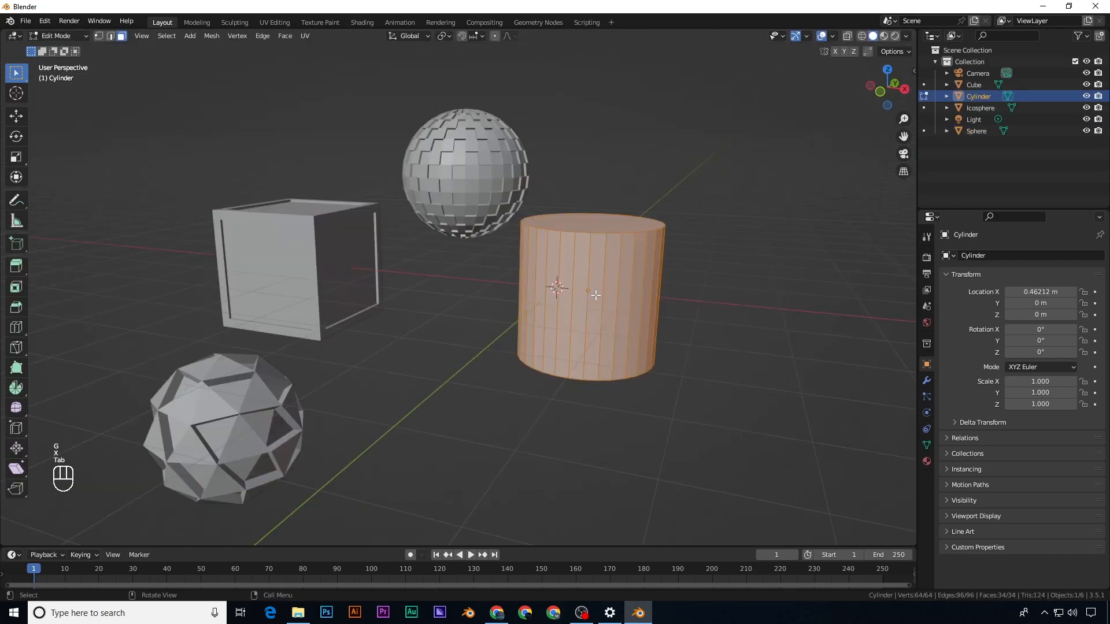
Step: Add multiple evenly spaced horizontal loop cuts around the cylinder's side, leaving them unslid
{"action": "key", "text": "ctrl+r"}
{"action": "left_click", "coordinate": [614, 318]}
{"action": "key", "text": "ctrl+z"}
{"action": "key", "text": "ctrl+r"}
{"action": "scroll", "coordinate": [631, 288], "scroll_direction": "up", "scroll_amount": 3}
{"action": "left_click", "coordinate": [651, 364]}
{"action": "right_click", "coordinate": [651, 364]}
Step: Select the cylinder's top and bottom rings of side faces and extrude them outward to form raised rims
{"action": "key", "text": "3"}
{"action": "left_click", "coordinate": [614, 246], "text": "alt"}
{"action": "left_click", "coordinate": [619, 363], "text": "alt+shift"}
{"action": "middle_click_drag", "start_coordinate": [599, 379], "coordinate": [604, 376]}
{"action": "key", "text": "alt+e"}
{"action": "left_click", "coordinate": [603, 377]}
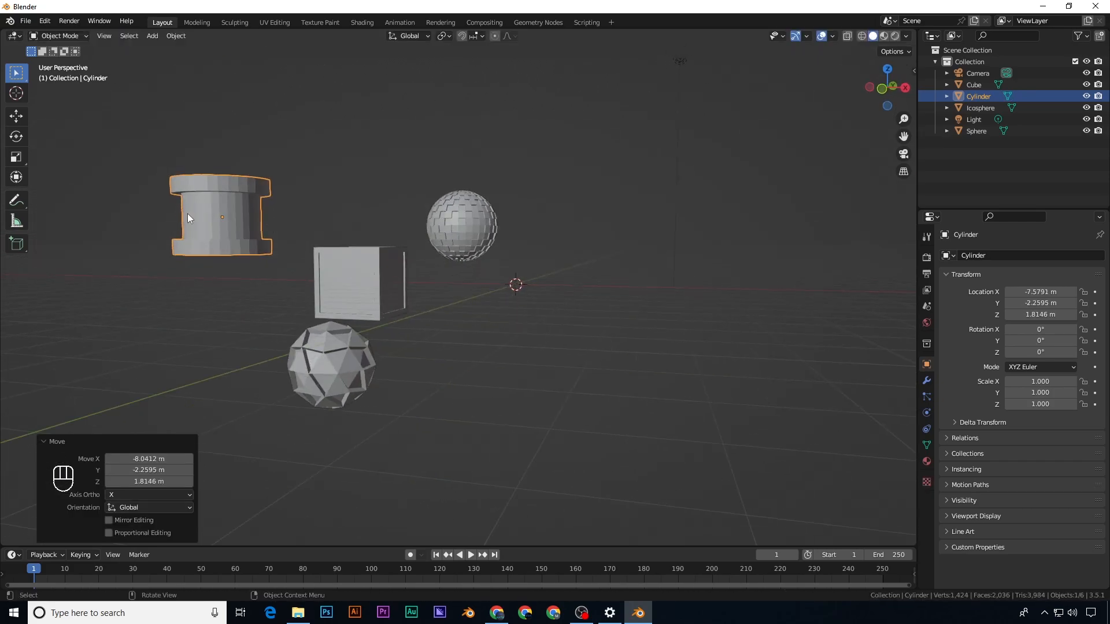
Step: Add a torus mesh at the world origin
{"action": "scroll", "coordinate": [188, 213], "scroll_direction": "up", "scroll_amount": 2}
{"action": "key", "text": "shift+a"}
{"action": "mouse_move", "coordinate": [471, 300]}
{"action": "left_click", "coordinate": [578, 381]}
{"action": "middle_click_drag", "start_coordinate": [485, 277], "coordinate": [518, 319]}
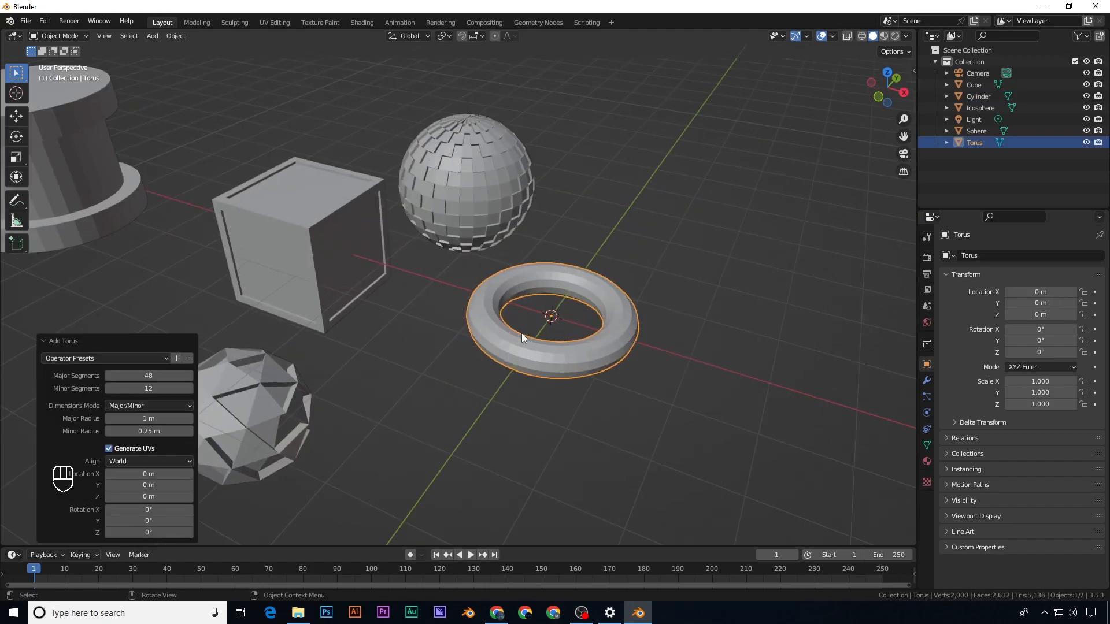
Step: Rotate the torus 90° about X and move it to about X 1.14 m, Y 0.41 m, Z 0.09 m
{"action": "key", "text": "r"}
{"action": "key", "text": "x"}
{"action": "key", "text": "9"}
{"action": "key", "text": "0"}
{"action": "key", "text": "Return"}
{"action": "key", "text": "g"}
{"action": "left_click", "coordinate": [717, 267]}
Step: Edit the torus, select its inner face loops, grow the selection and delete those faces
{"action": "key", "text": "Tab"}
{"action": "key", "text": "a"}
{"action": "key", "text": "a"}
{"action": "left_click", "coordinate": [678, 330], "text": "alt"}
{"action": "left_click", "coordinate": [682, 325], "text": "alt+shift"}
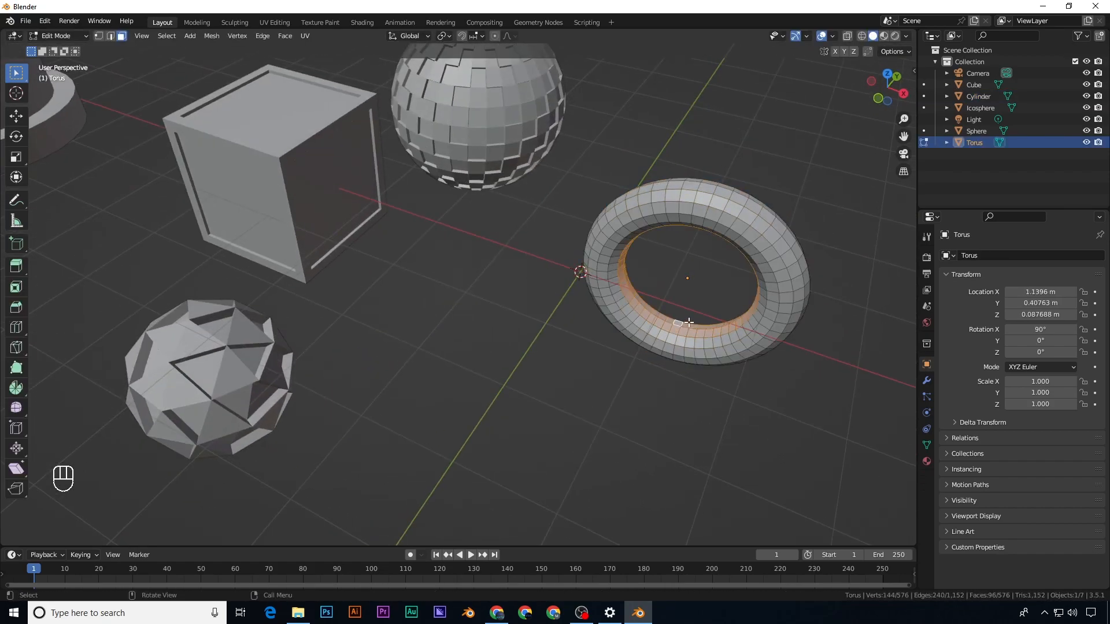
{"action": "key", "text": "ctrl+KP_Add"}
{"action": "middle_click_drag", "start_coordinate": [684, 323], "coordinate": [599, 255]}
{"action": "key", "text": "x"}
{"action": "left_click", "coordinate": [697, 289]}
Step: Checker-deselect the torus's outer face loops and extrude the remaining faces outward as tyre-like treads
{"action": "left_click", "coordinate": [684, 198], "text": "alt"}
{"action": "left_click", "coordinate": [679, 206], "text": "alt+shift"}
{"action": "left_click", "coordinate": [166, 35]}
{"action": "left_click", "coordinate": [198, 141]}
{"action": "key", "text": "alt+e"}
{"action": "left_click", "coordinate": [669, 341]}
{"action": "left_click", "coordinate": [666, 339]}
{"action": "key", "text": "Tab"}
{"action": "middle_click_drag", "start_coordinate": [667, 339], "coordinate": [690, 367]}
Step: Move the finished torus aside and add another mesh primitive to the scene
{"action": "scroll", "coordinate": [439, 405], "scroll_direction": "down", "scroll_amount": 3}
{"action": "middle_click_drag", "start_coordinate": [438, 407], "coordinate": [520, 365]}
{"action": "key", "text": "g"}
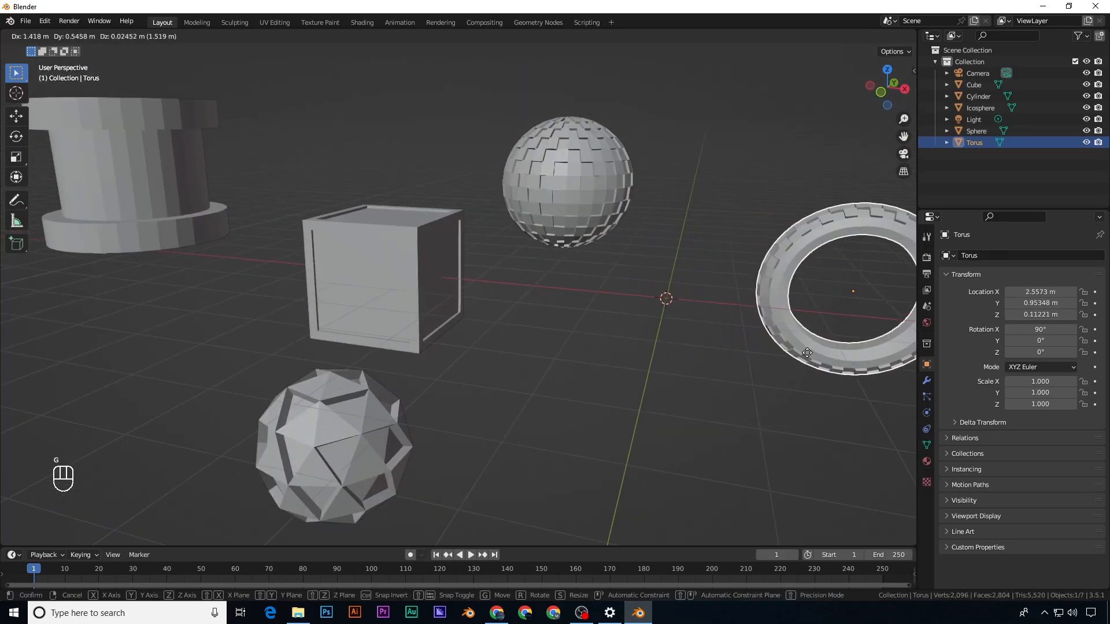
{"action": "left_click", "coordinate": [618, 323]}
{"action": "key", "text": "shift+a"}
{"action": "left_click", "coordinate": [723, 446]}
{"action": "scroll", "coordinate": [625, 357], "scroll_direction": "up", "scroll_amount": 2}
{"action": "scroll", "coordinate": [626, 358], "scroll_direction": "down", "scroll_amount": 3}
{"action": "middle_click_drag", "start_coordinate": [625, 357], "coordinate": [623, 374]}
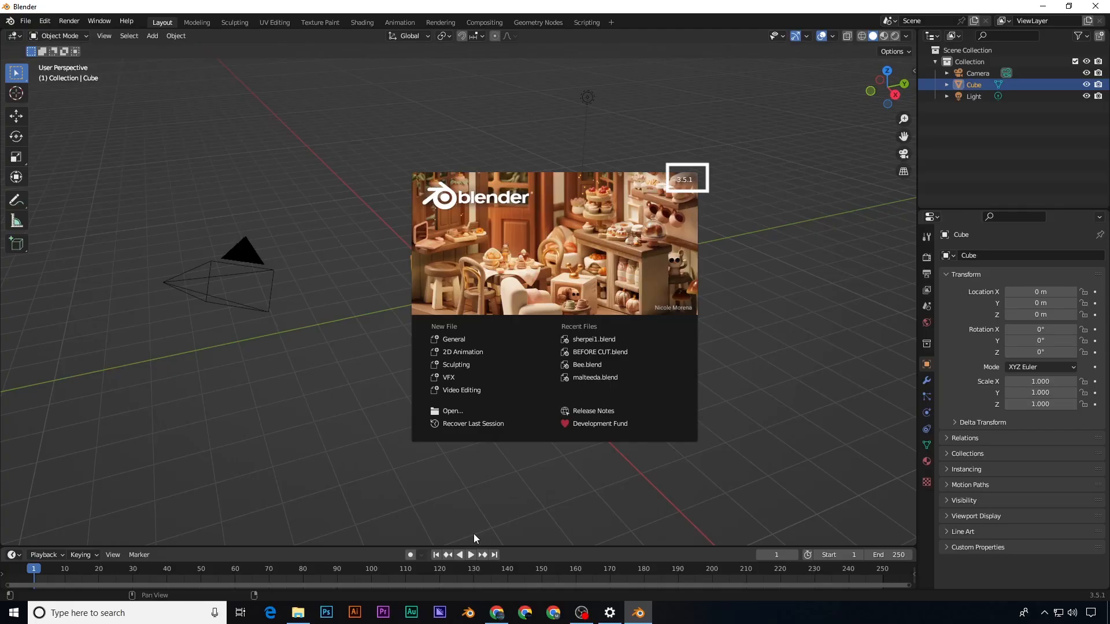
Step: Dismiss the splash screen and select the default light, camera, all three objects and the cube in turn
{"action": "left_click", "coordinate": [569, 213]}
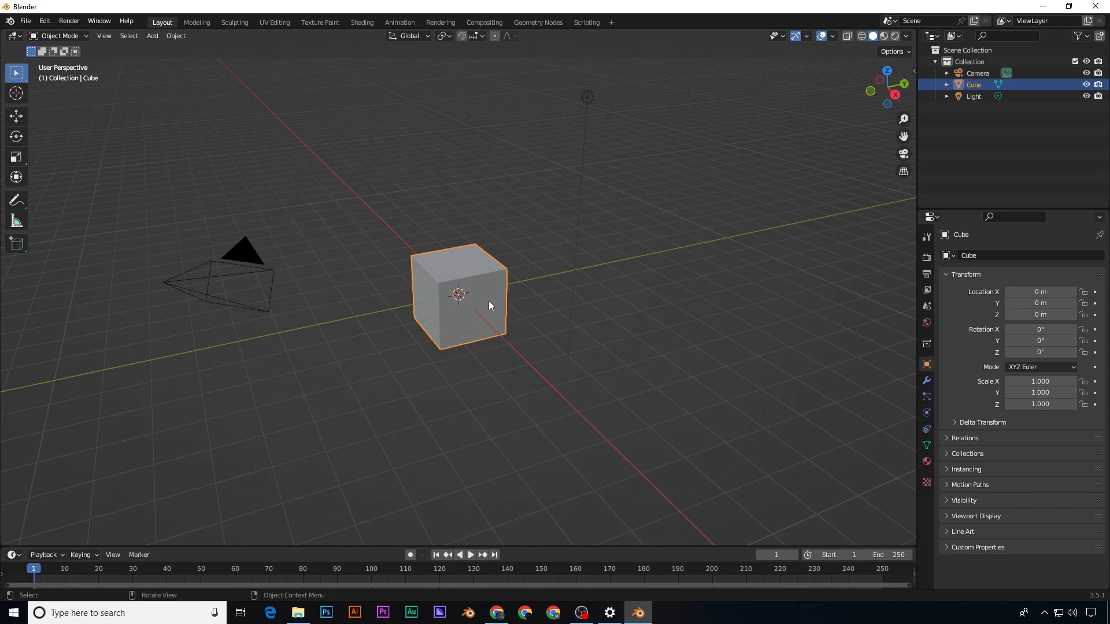
{"action": "left_click", "coordinate": [588, 97]}
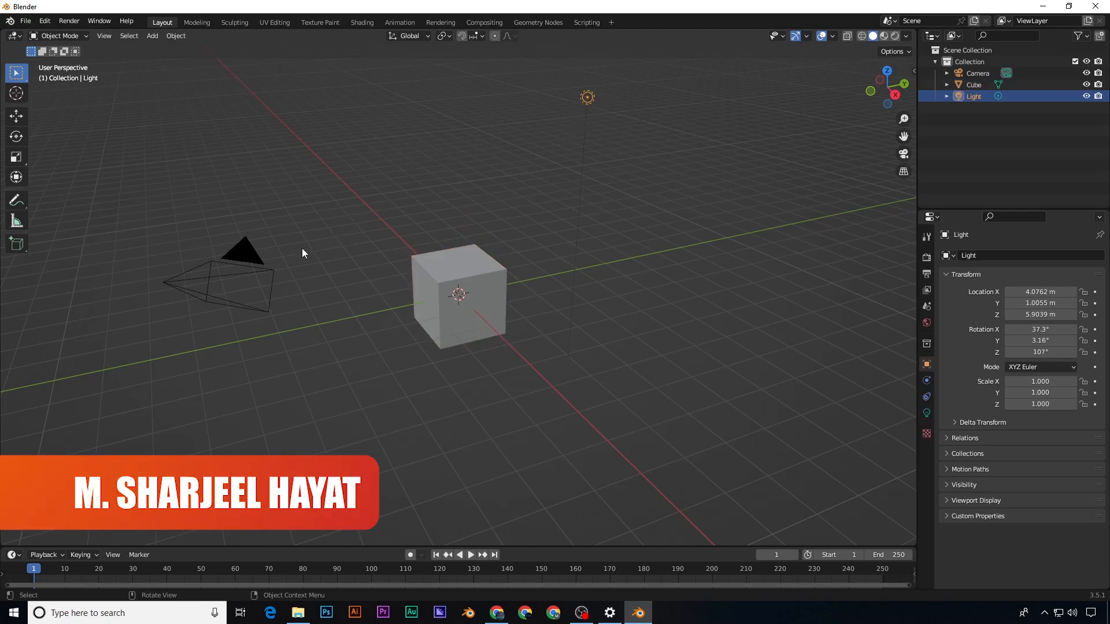
{"action": "left_click", "coordinate": [247, 272]}
{"action": "left_click_drag", "start_coordinate": [1021, 128], "coordinate": [974, 72]}
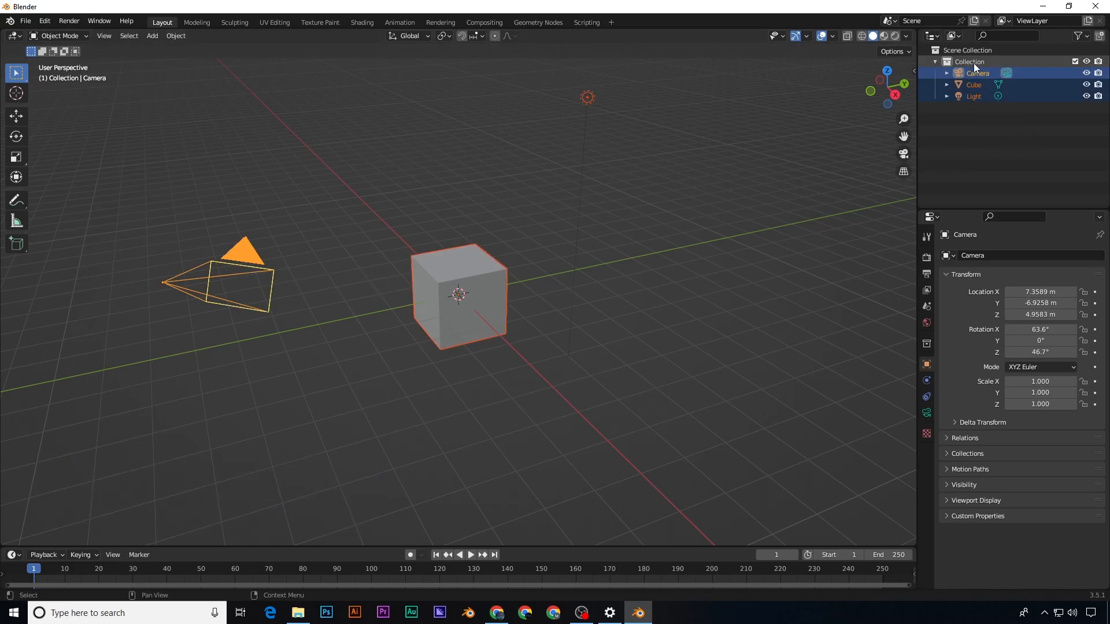
{"action": "left_click", "coordinate": [504, 355]}
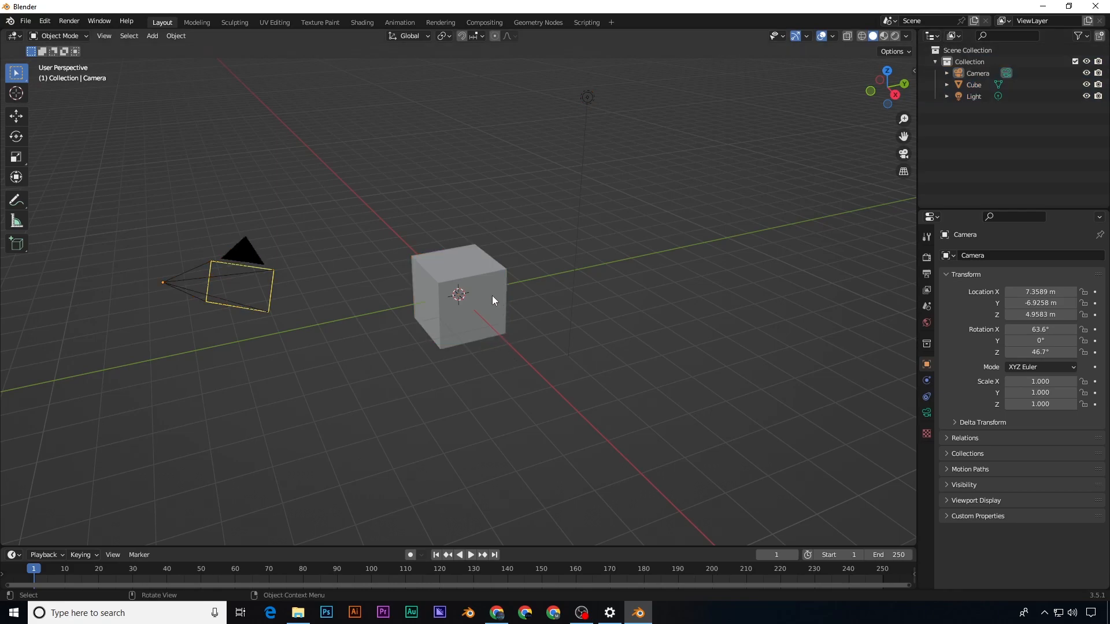
{"action": "left_click", "coordinate": [483, 279]}
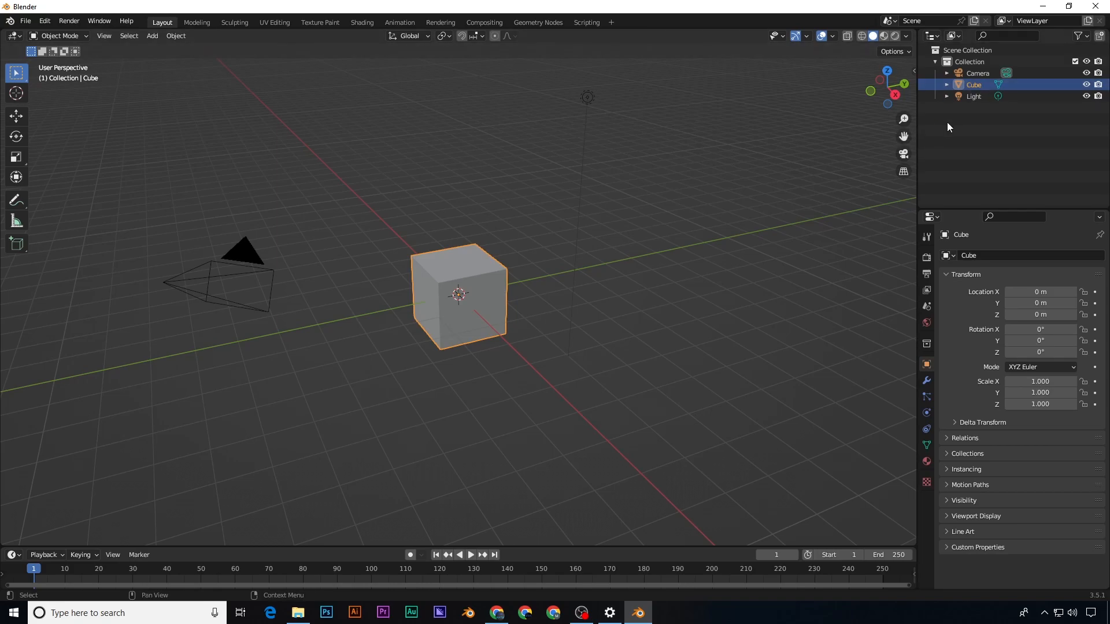
Step: Delete the light and camera from the default scene, and undo the deletion
{"action": "left_click", "coordinate": [973, 96]}
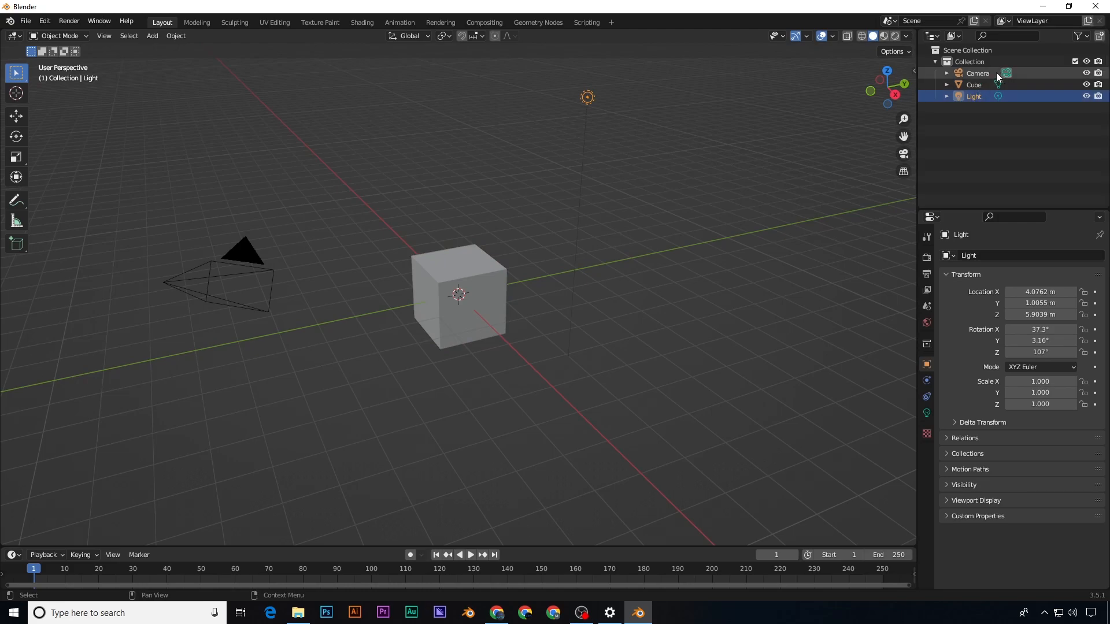
{"action": "left_click", "coordinate": [984, 73], "text": "ctrl"}
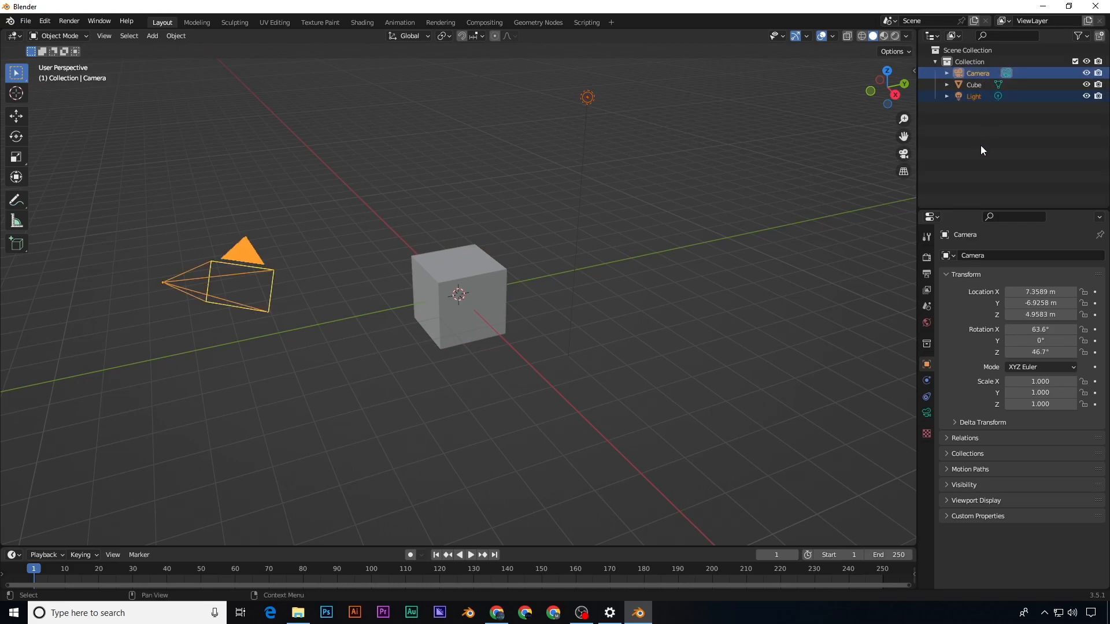
{"action": "key", "text": "Delete"}
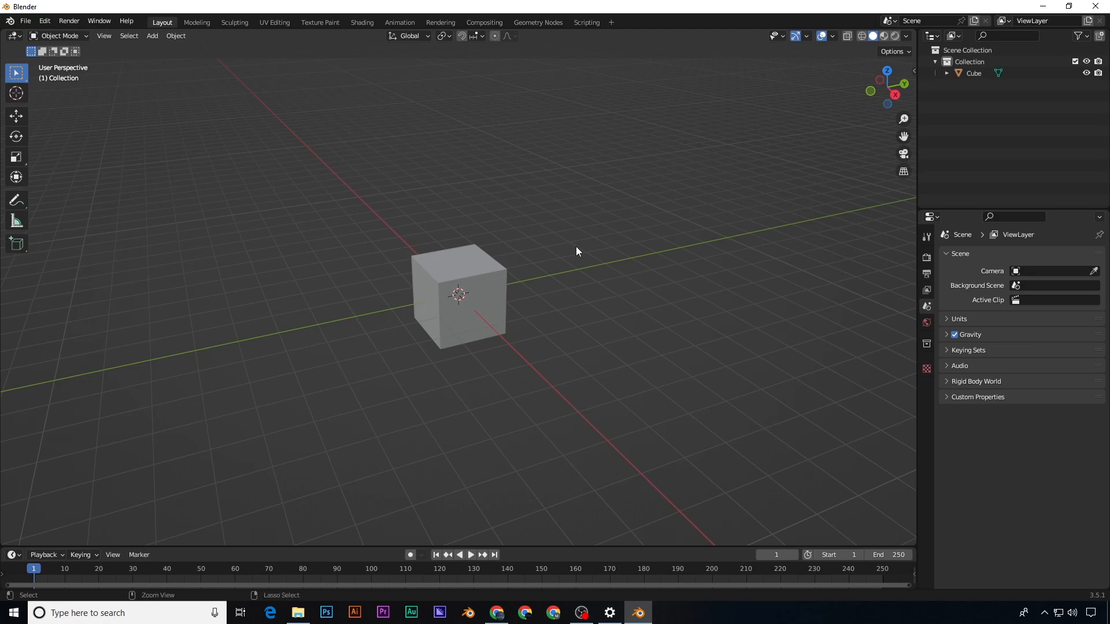
{"action": "key", "text": "ctrl+z"}
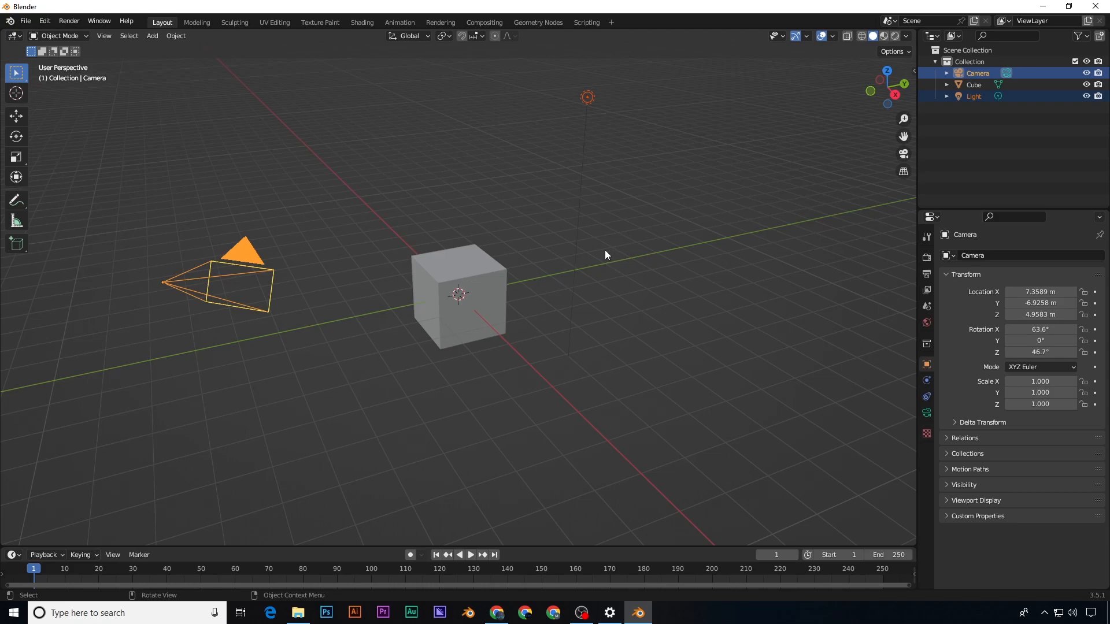
Step: Select the default cube and enter Edit Mode on it
{"action": "left_click", "coordinate": [480, 278]}
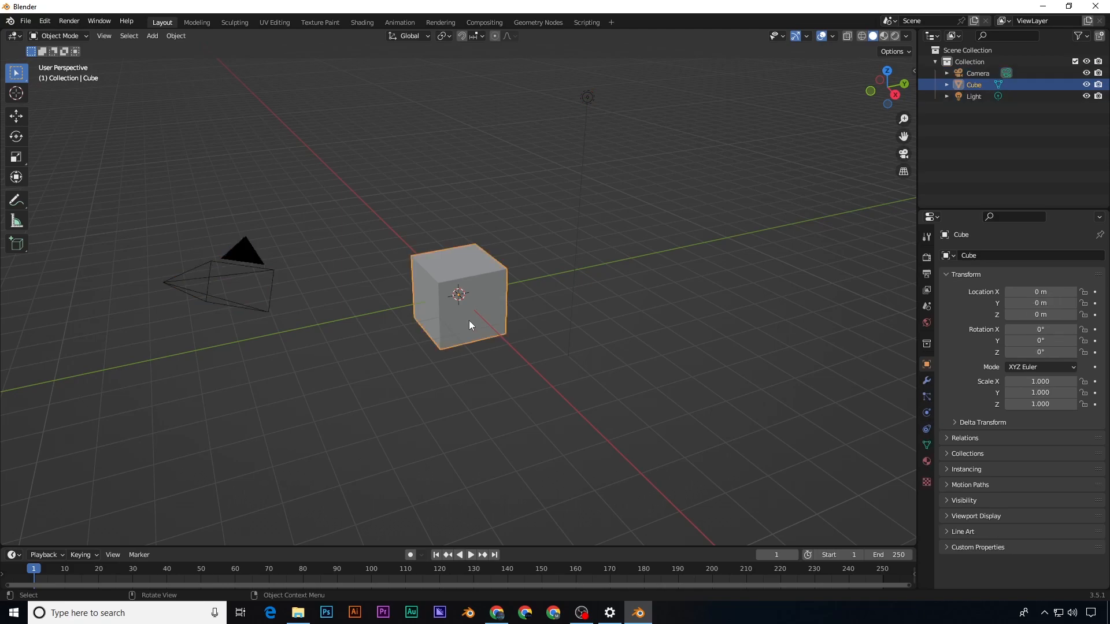
{"action": "scroll", "coordinate": [468, 320], "scroll_direction": "up", "scroll_amount": 3}
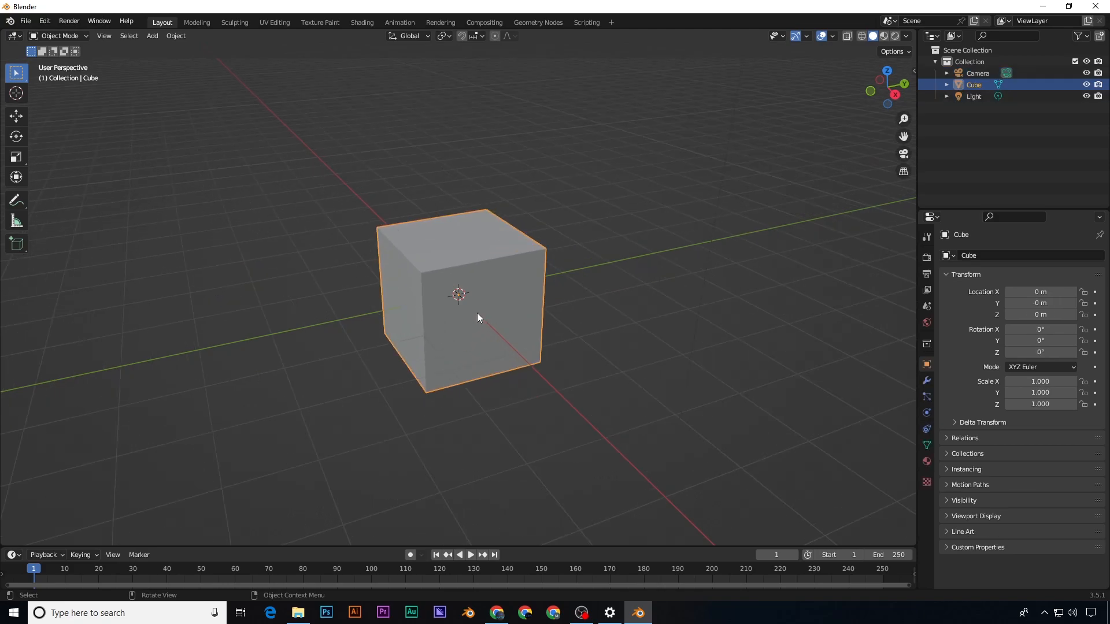
{"action": "key", "text": "Tab"}
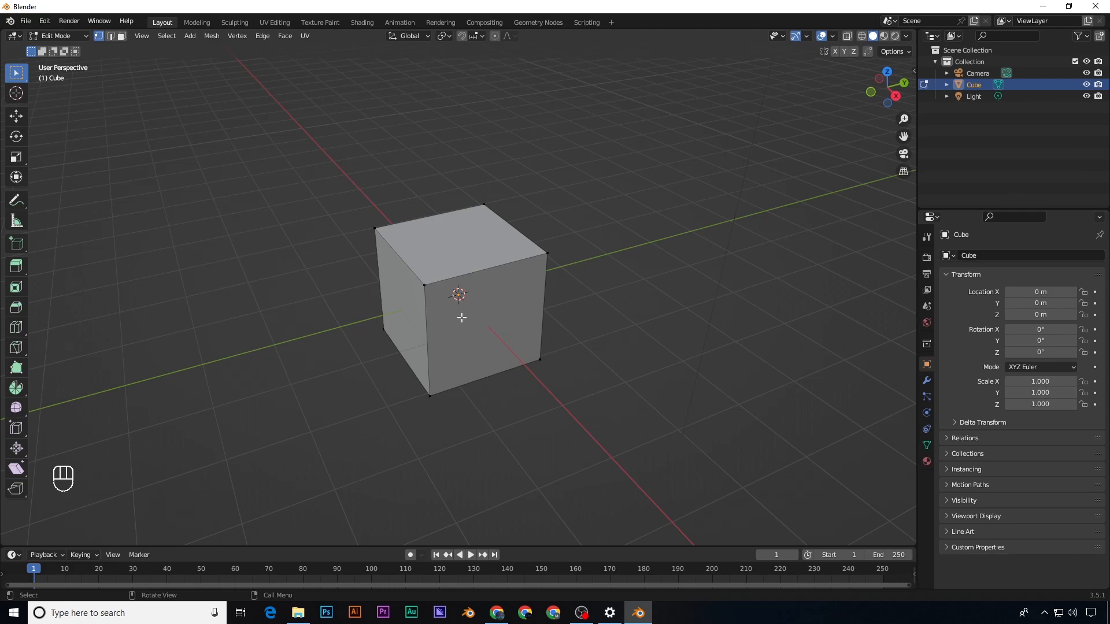
{"action": "mouse_move", "coordinate": [463, 322]}
{"action": "middle_mouse_down"}
{"action": "mouse_move", "coordinate": [462, 305]}
{"action": "mouse_move", "coordinate": [482, 321]}
{"action": "middle_mouse_up"}
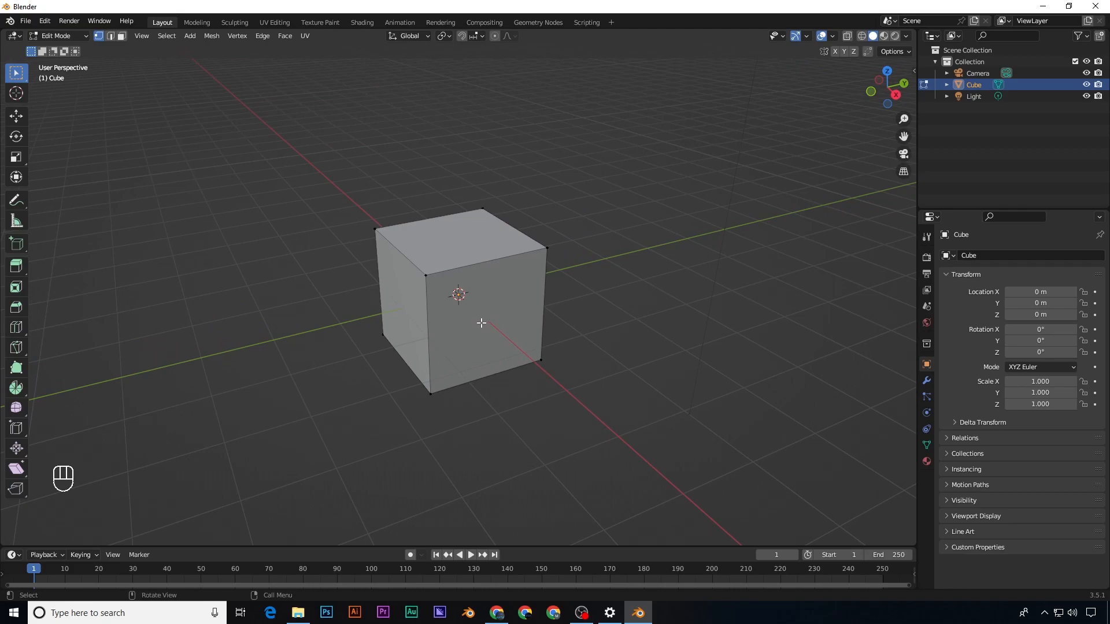
Step: Cycle through the edge, face and vertex selection modes, ending in vertex selection
{"action": "left_click", "coordinate": [110, 36]}
{"action": "left_click", "coordinate": [122, 37]}
{"action": "key", "text": "1"}
{"action": "key", "text": "2"}
{"action": "key", "text": "3"}
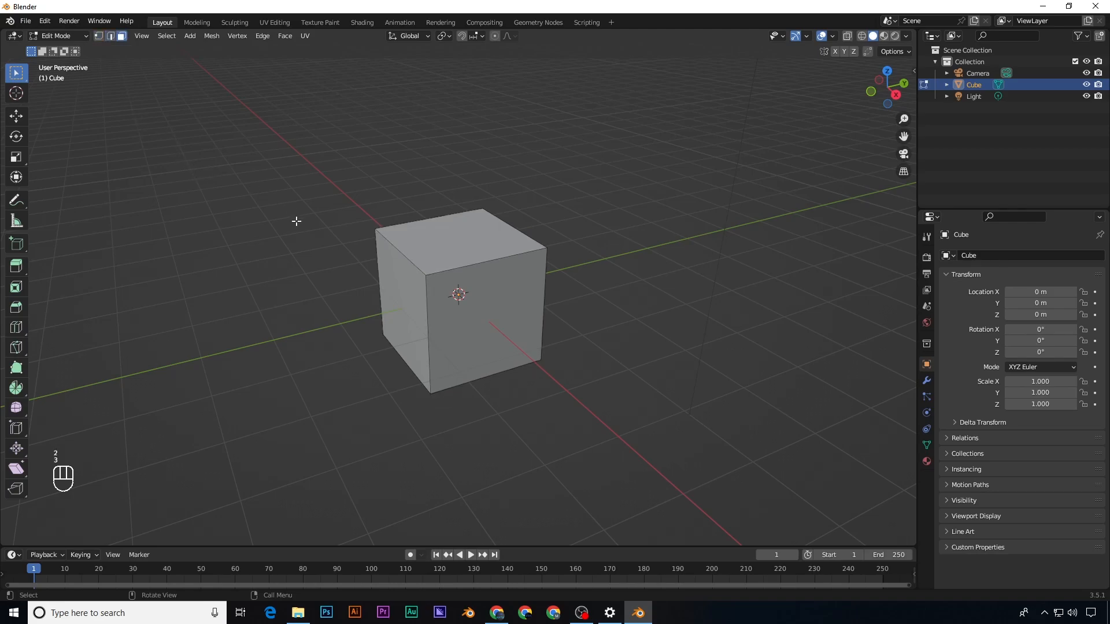
{"action": "key", "text": "1"}
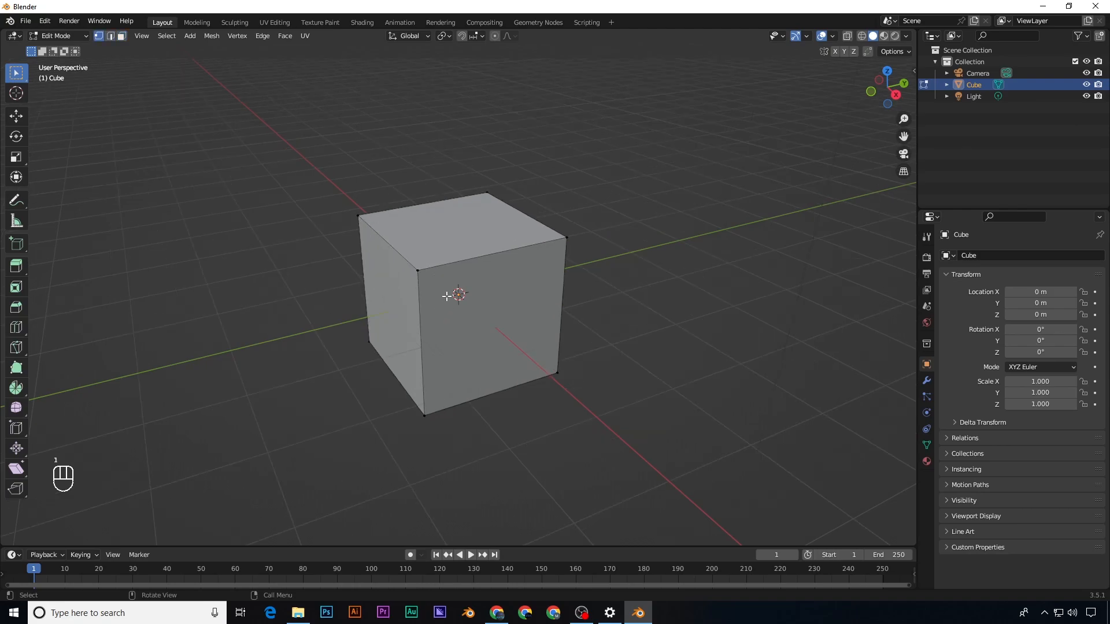
Step: Select the cube's nearest top corner vertex and move it freely upward
{"action": "left_click", "coordinate": [419, 272]}
{"action": "key", "text": "g"}
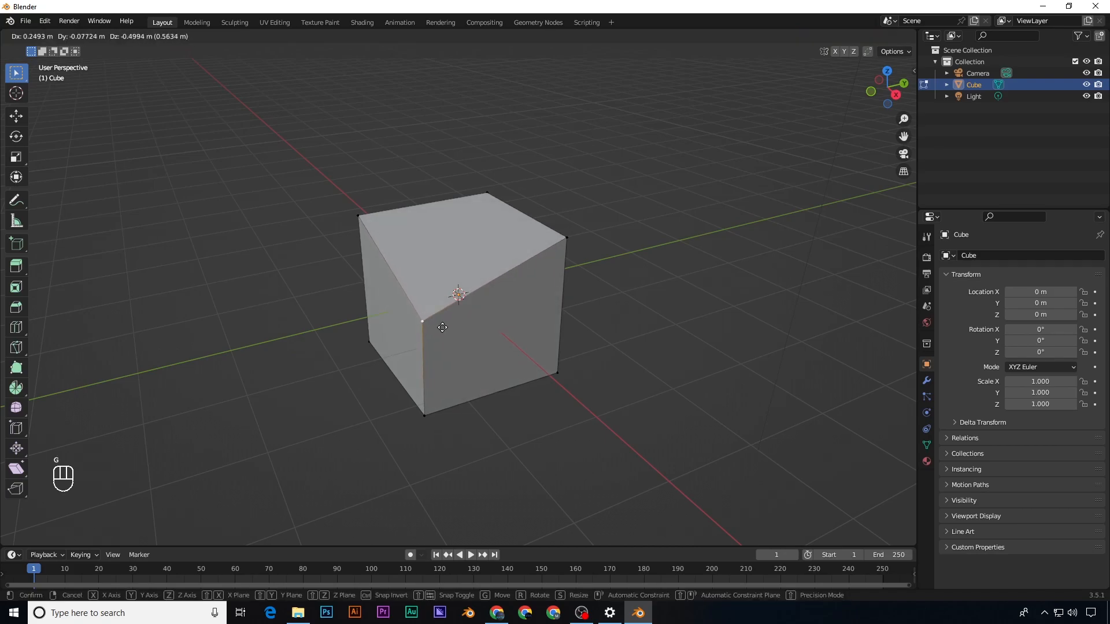
{"action": "right_click", "coordinate": [442, 327]}
{"action": "key", "text": "g"}
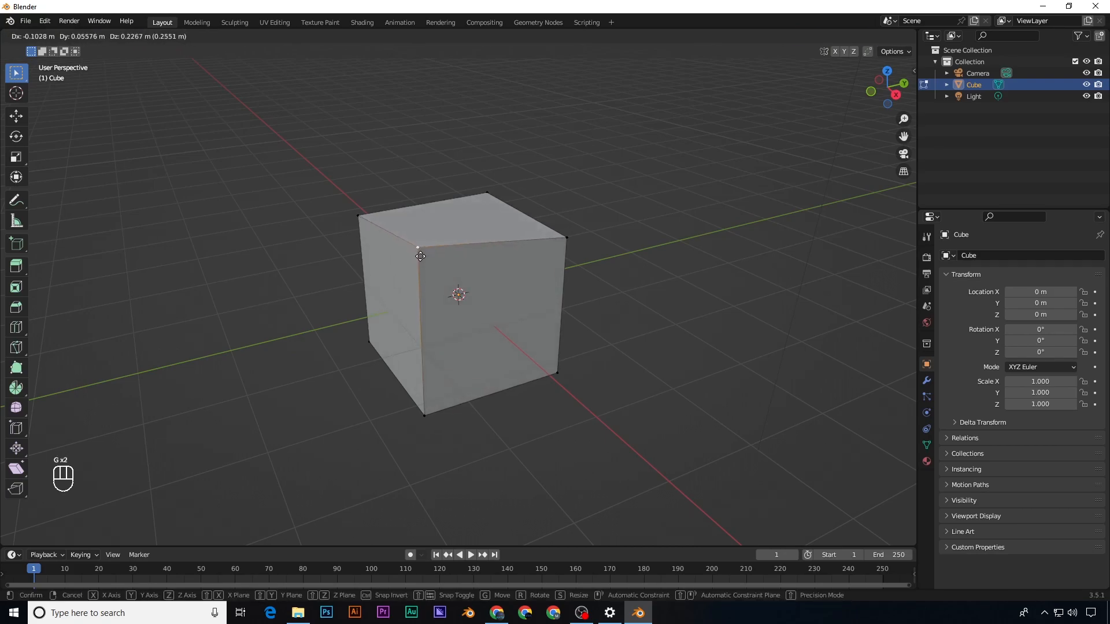
{"action": "left_click", "coordinate": [453, 266]}
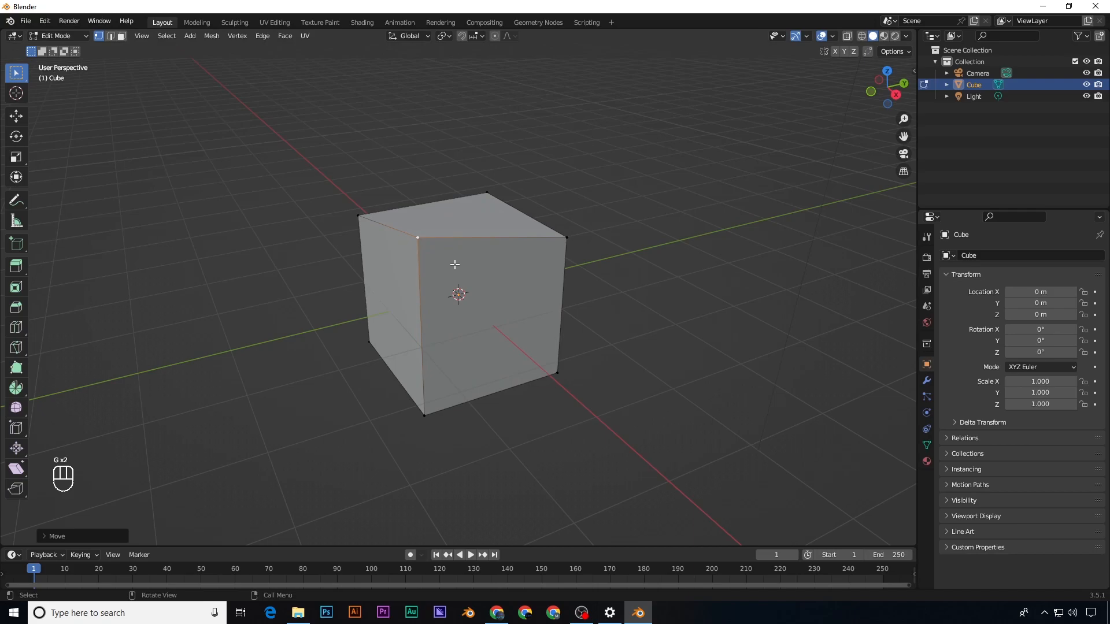
Step: In edge selection, try moving the cube's nearest vertical edge, then scale it up by about 1.42
{"action": "key", "text": "2"}
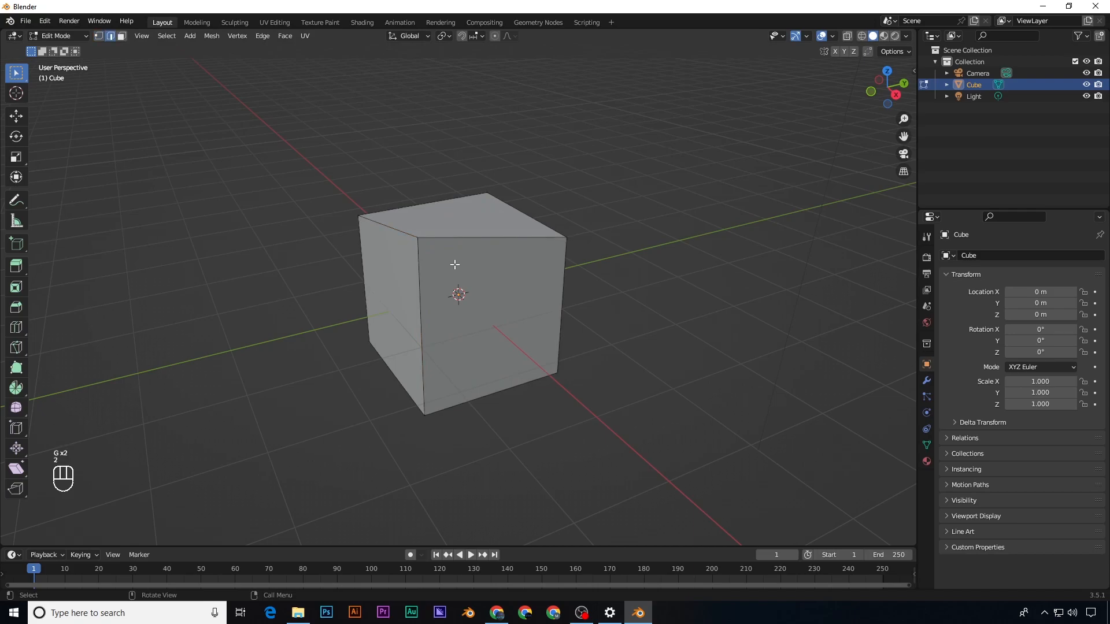
{"action": "left_click", "coordinate": [419, 311]}
{"action": "key", "text": "g"}
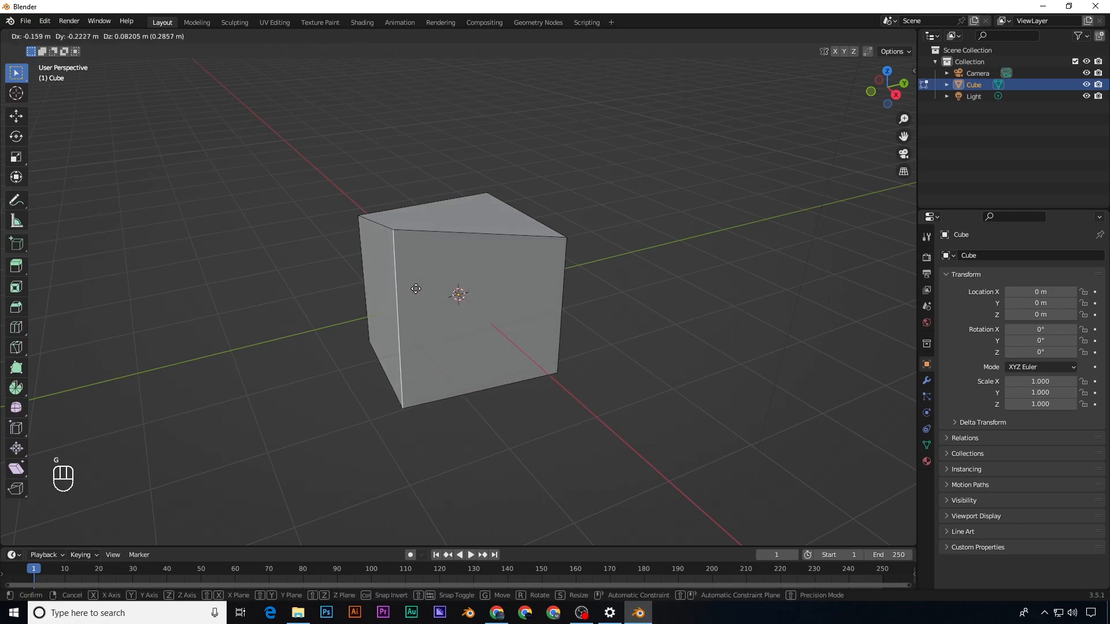
{"action": "key", "text": "s"}
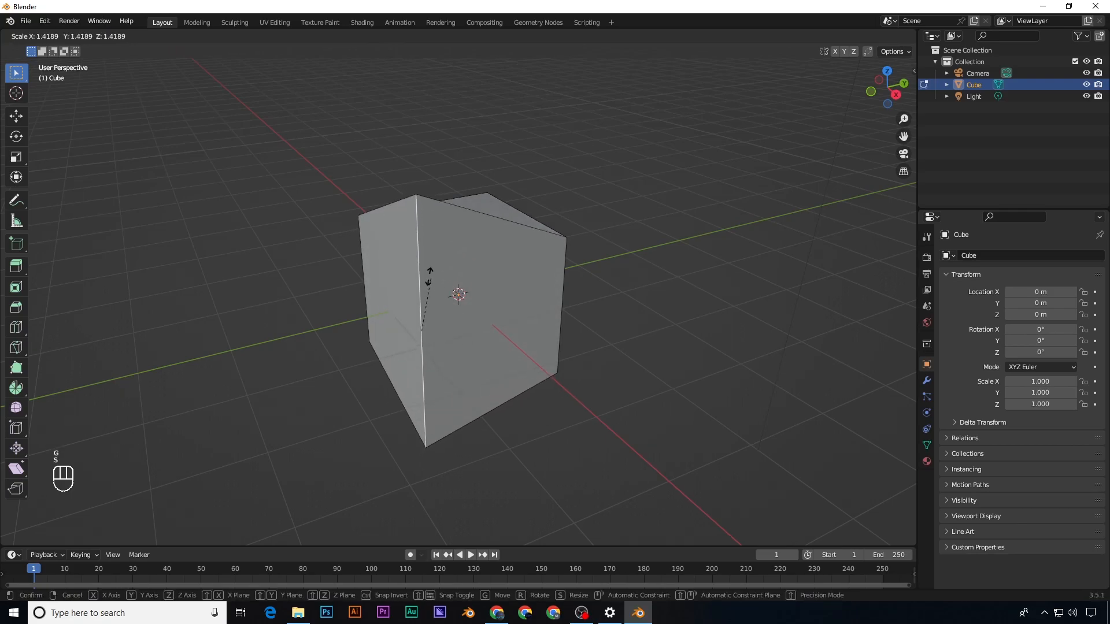
{"action": "left_click", "coordinate": [437, 273]}
{"action": "middle_click_drag", "start_coordinate": [456, 250], "coordinate": [411, 279]}
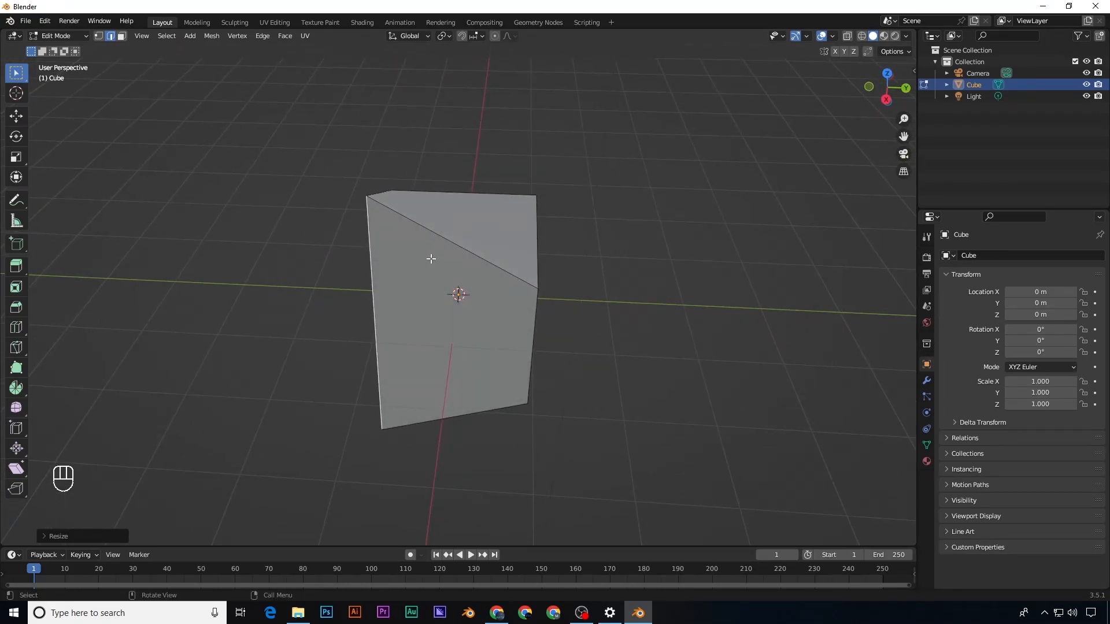
Step: Switch to face selection and select the reshaped cube's top face
{"action": "key", "text": "3"}
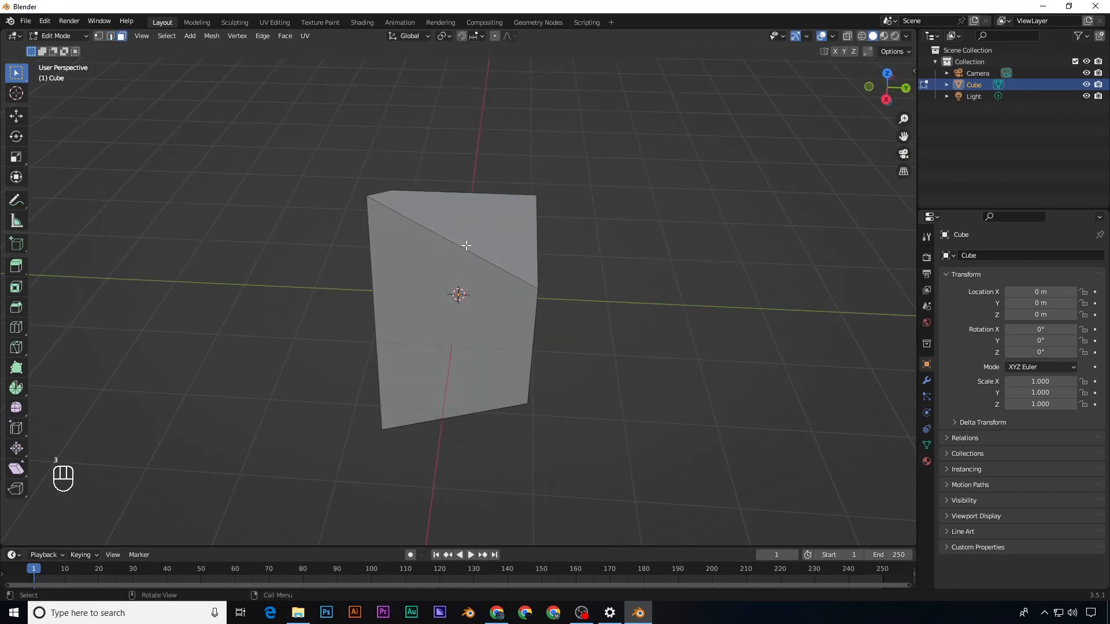
{"action": "left_click", "coordinate": [475, 227]}
{"action": "middle_click_drag", "start_coordinate": [520, 270], "coordinate": [477, 293]}
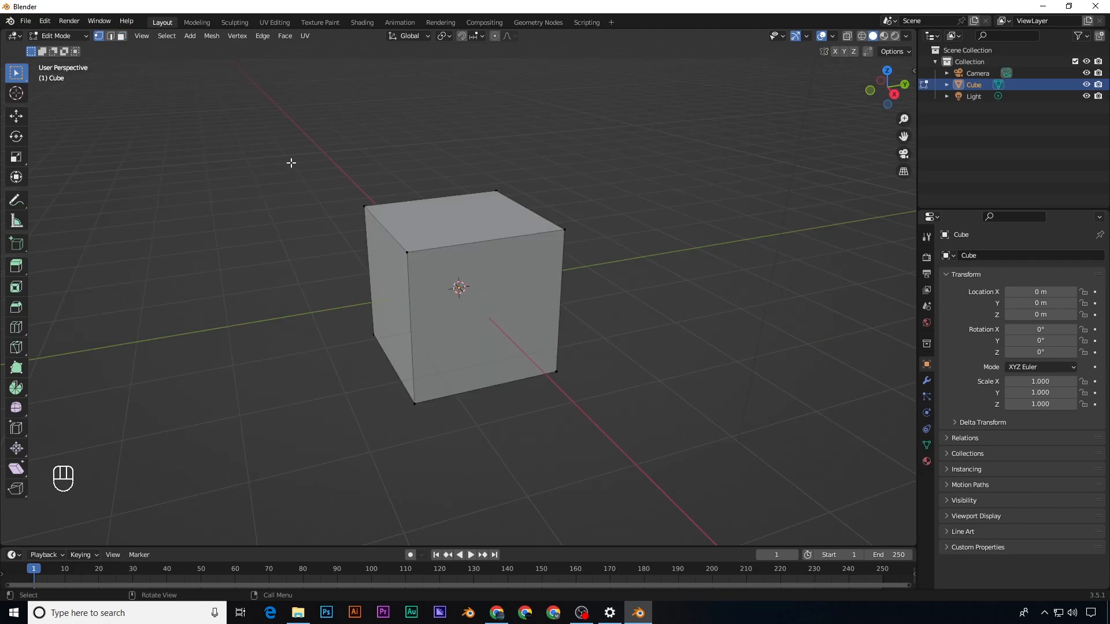
Step: Select the cube's four top vertices and delete them, leaving only the bottom face
{"action": "left_click_drag", "start_coordinate": [275, 142], "coordinate": [629, 267]}
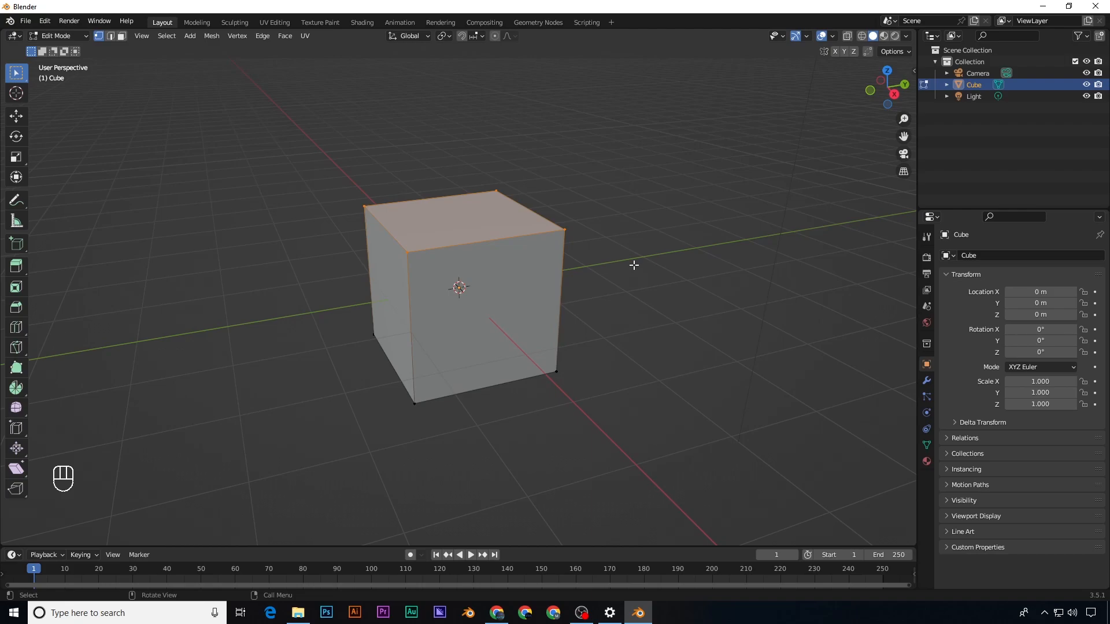
{"action": "key", "text": "x"}
{"action": "left_click", "coordinate": [634, 267]}
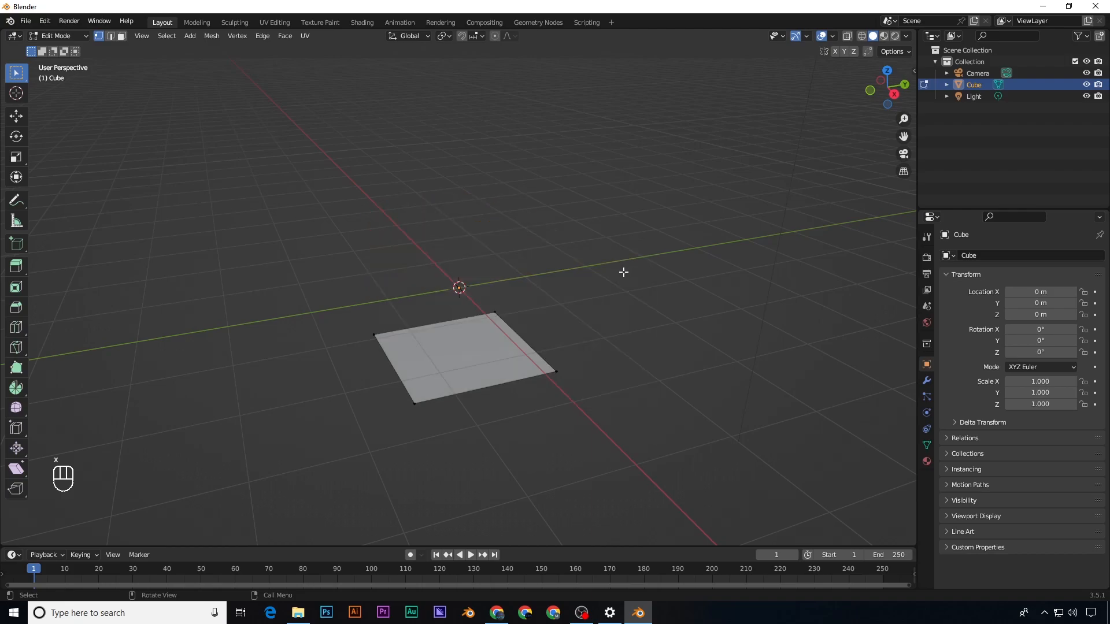
Step: Select the whole plane and, in front view, move it about 1 m up along Z to the world origin
{"action": "middle_click_drag", "start_coordinate": [492, 336], "coordinate": [498, 306], "text": "shift"}
{"action": "left_click_drag", "start_coordinate": [321, 289], "coordinate": [597, 418]}
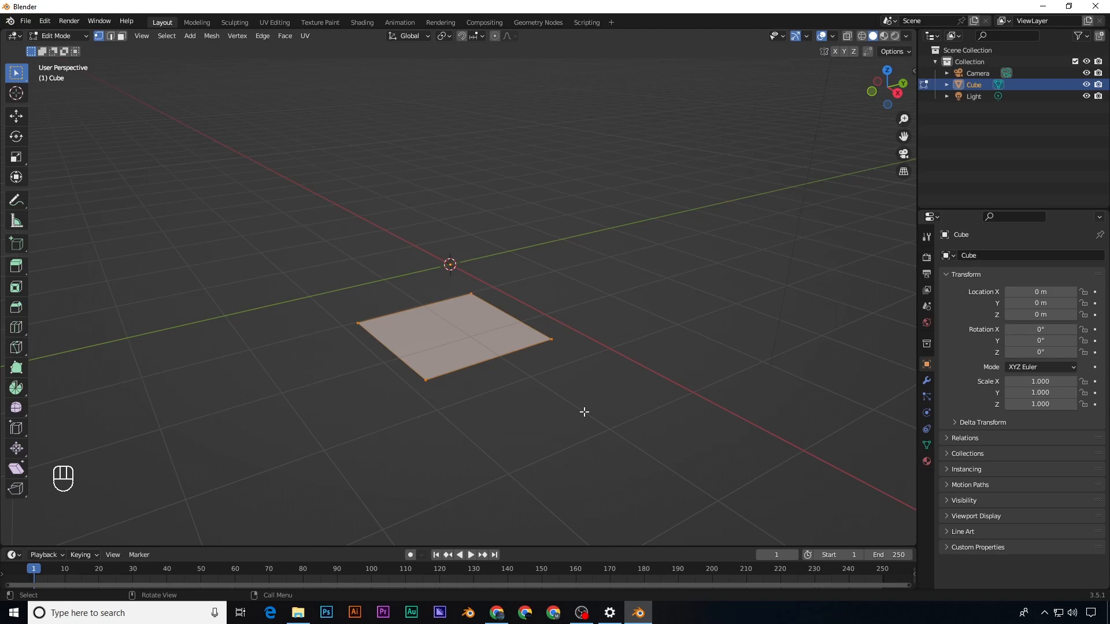
{"action": "key", "text": "KP_1"}
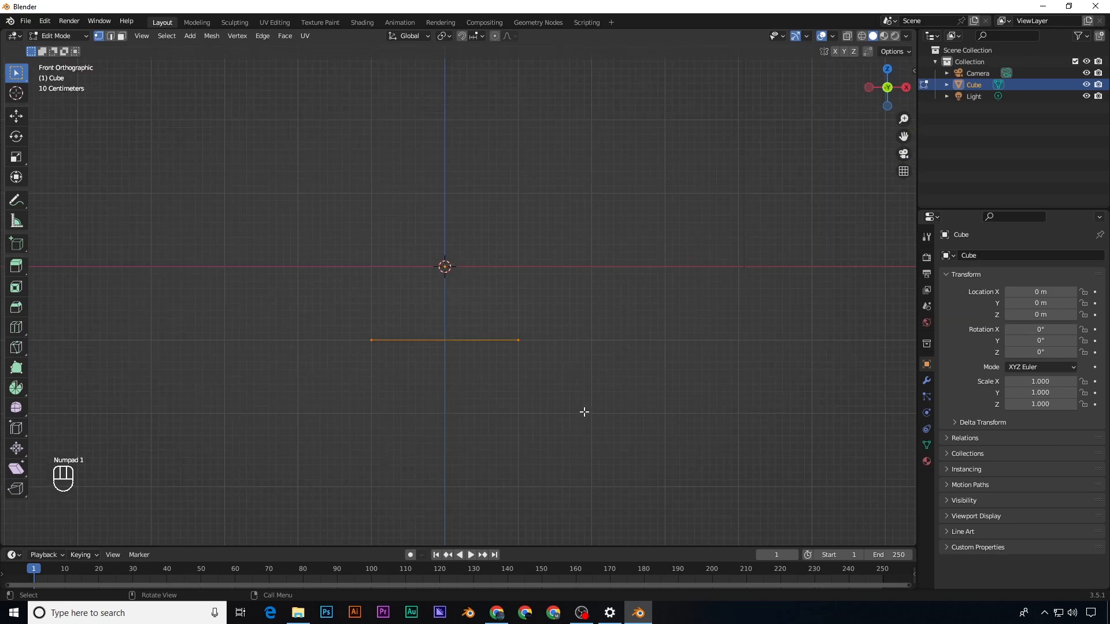
{"action": "key", "text": "g"}
{"action": "key", "text": "z"}
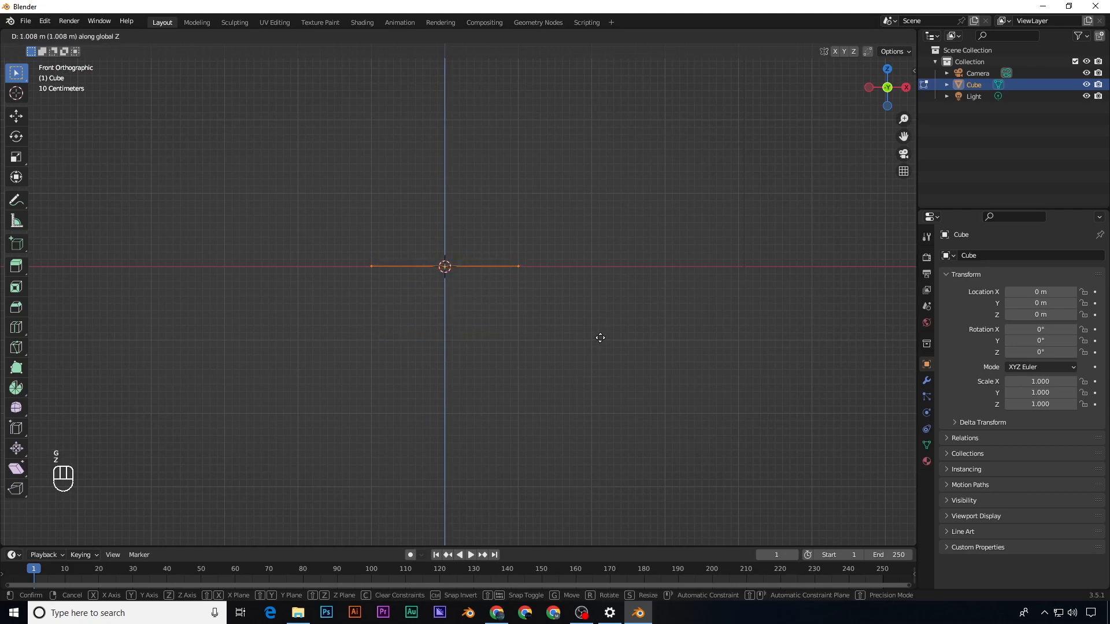
{"action": "left_click", "coordinate": [601, 340]}
Step: Select all four vertices of the plane and extrude it upward by about 0.17 m into a thin slab
{"action": "middle_click_drag", "start_coordinate": [447, 298], "coordinate": [452, 296]}
{"action": "scroll", "coordinate": [452, 296], "scroll_direction": "up", "scroll_amount": 3}
{"action": "middle_click_drag", "start_coordinate": [488, 364], "coordinate": [421, 312], "text": "shift"}
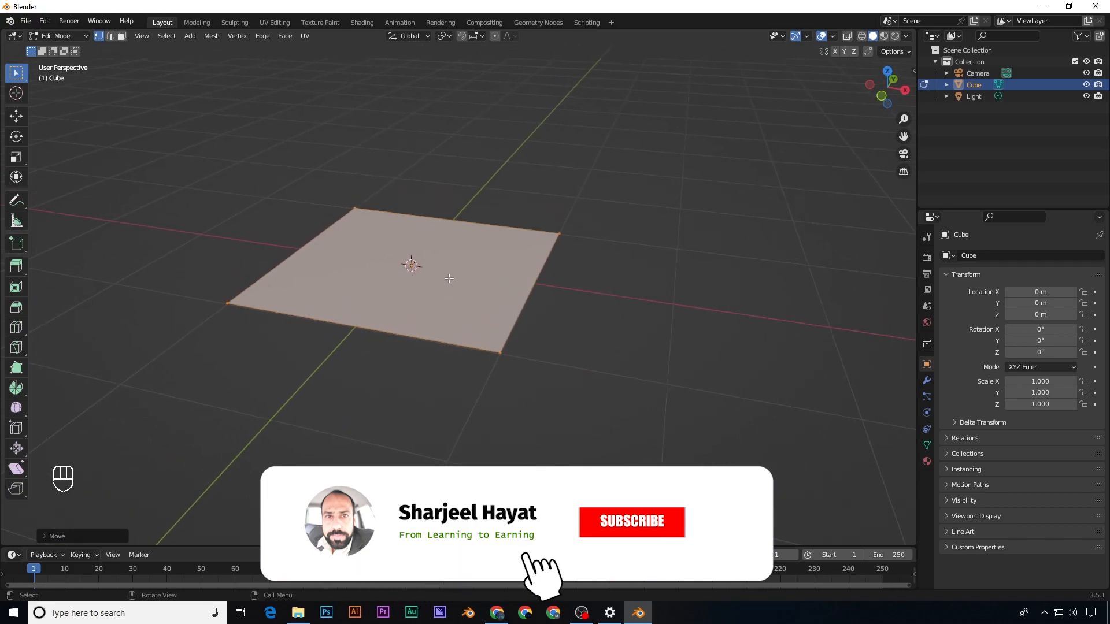
{"action": "left_click", "coordinate": [355, 208]}
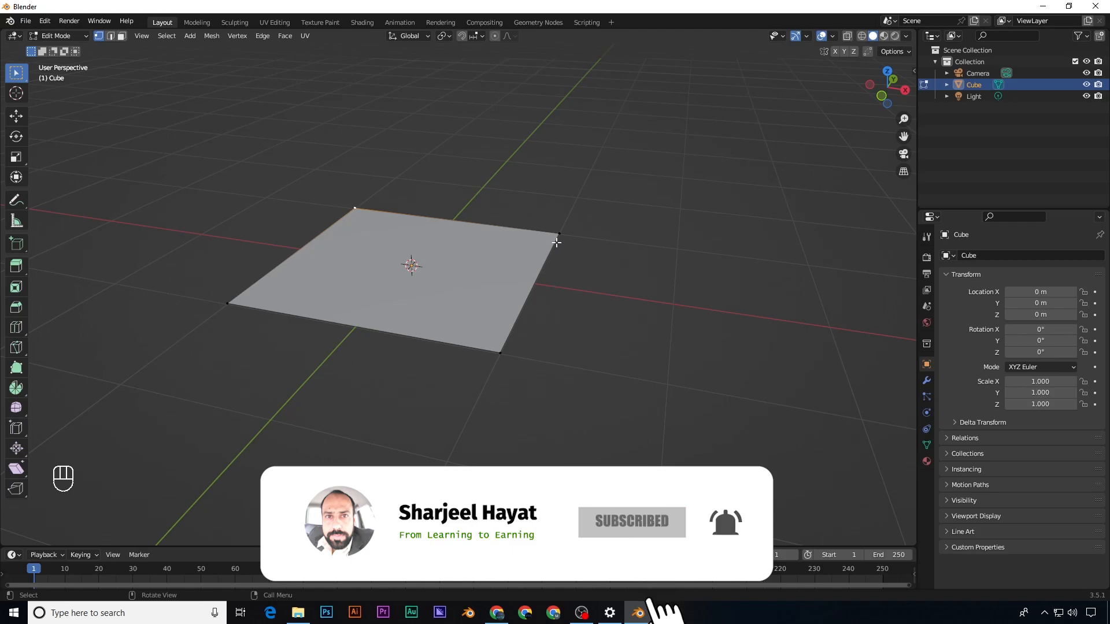
{"action": "left_click", "coordinate": [500, 352]}
{"action": "middle_click_drag", "start_coordinate": [322, 339], "coordinate": [369, 350]}
{"action": "left_click_drag", "start_coordinate": [195, 144], "coordinate": [671, 402]}
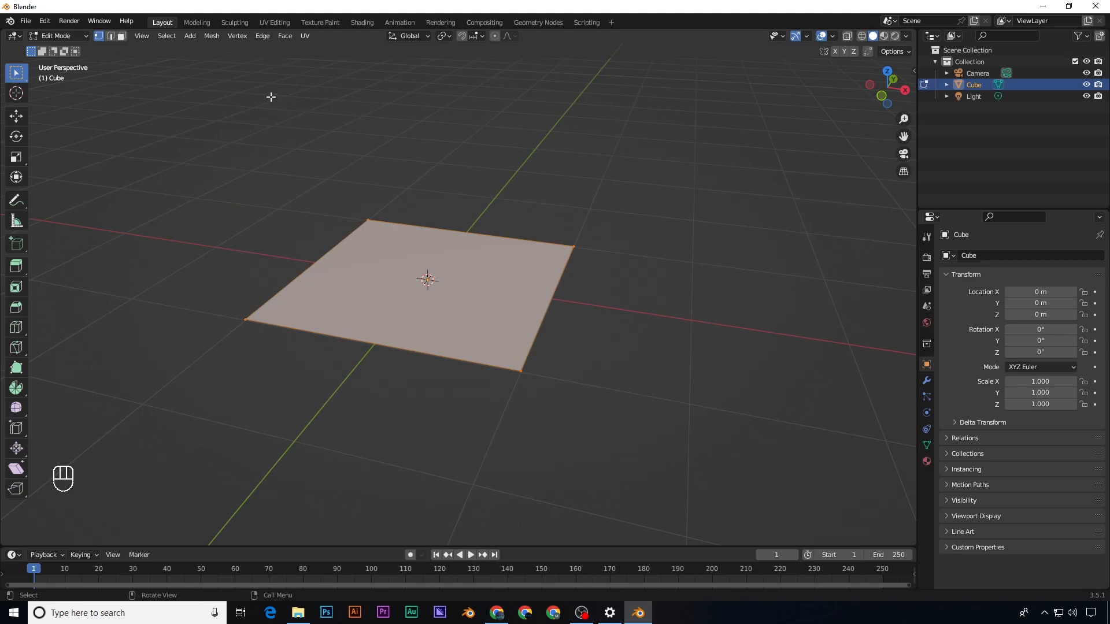
{"action": "key", "text": "e"}
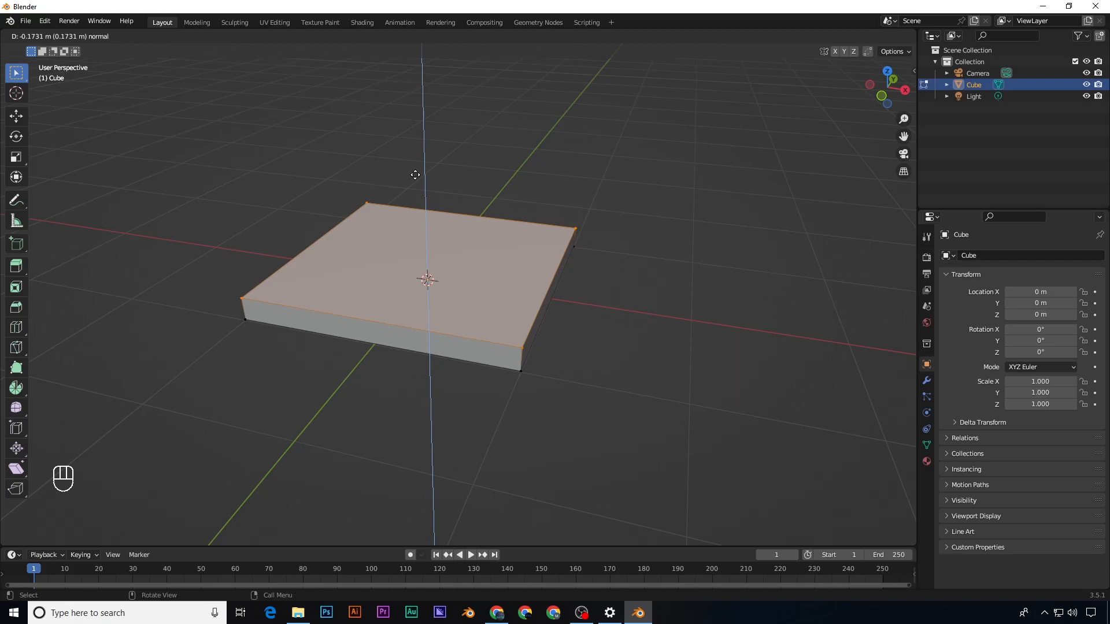
{"action": "left_click", "coordinate": [415, 175]}
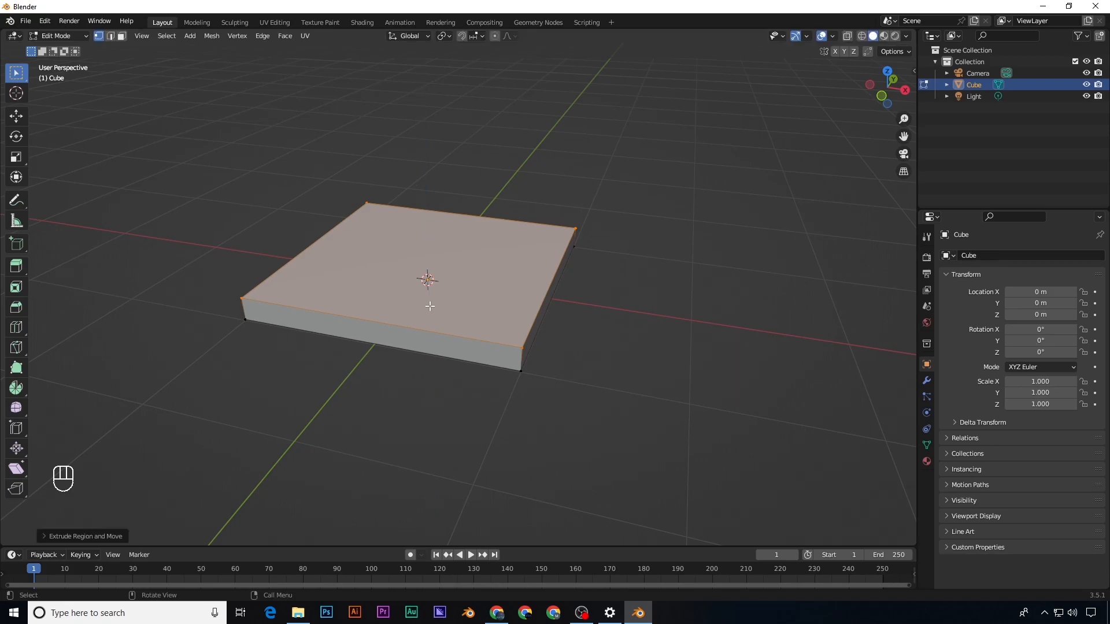
Step: Switch to face selection, select the slab's top face and try moving it freely
{"action": "mouse_move", "coordinate": [430, 305]}
{"action": "middle_mouse_down"}
{"action": "mouse_move", "coordinate": [399, 263]}
{"action": "mouse_move", "coordinate": [404, 220]}
{"action": "mouse_move", "coordinate": [391, 230]}
{"action": "mouse_move", "coordinate": [422, 262]}
{"action": "mouse_move", "coordinate": [428, 310]}
{"action": "middle_mouse_up"}
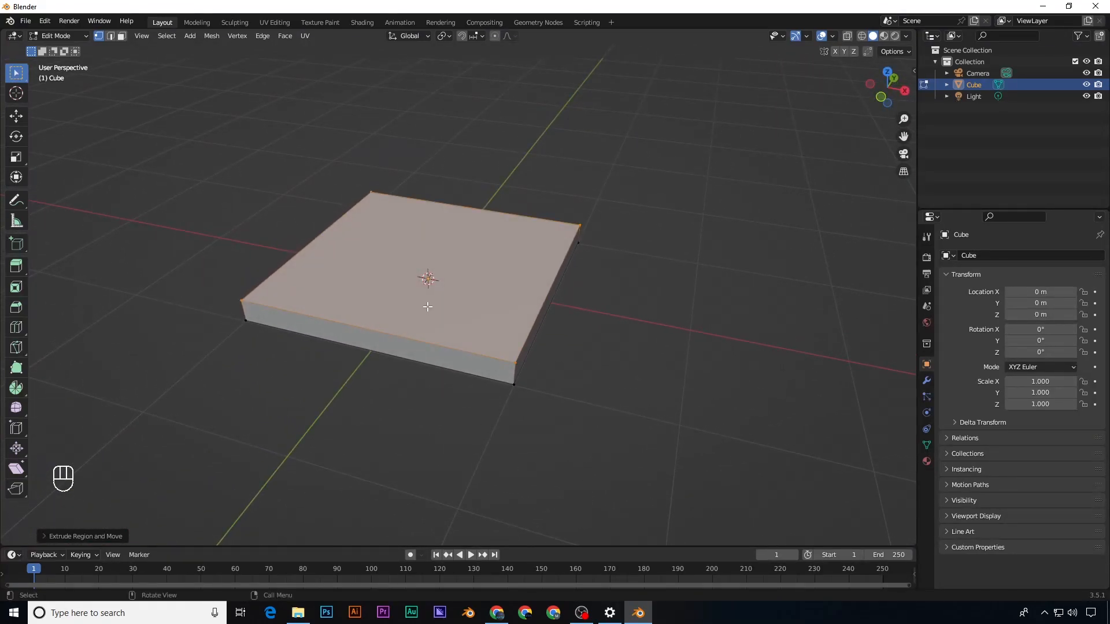
{"action": "key", "text": "3"}
{"action": "middle_click_drag", "start_coordinate": [439, 320], "coordinate": [434, 300]}
{"action": "left_click", "coordinate": [440, 271]}
{"action": "key", "text": "g"}
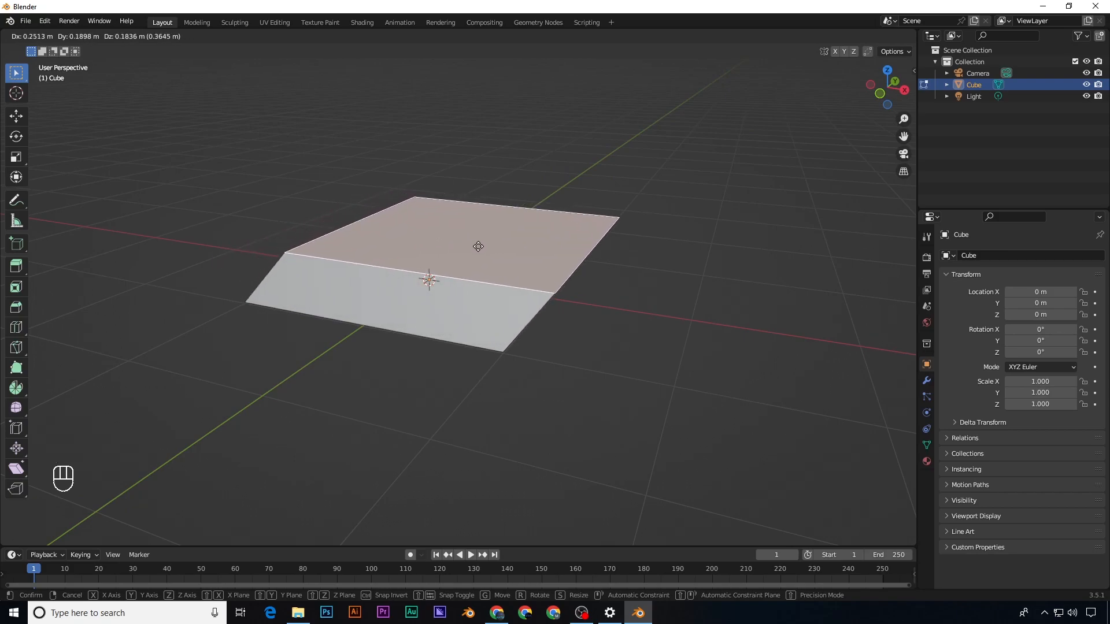
{"action": "right_click", "coordinate": [406, 248]}
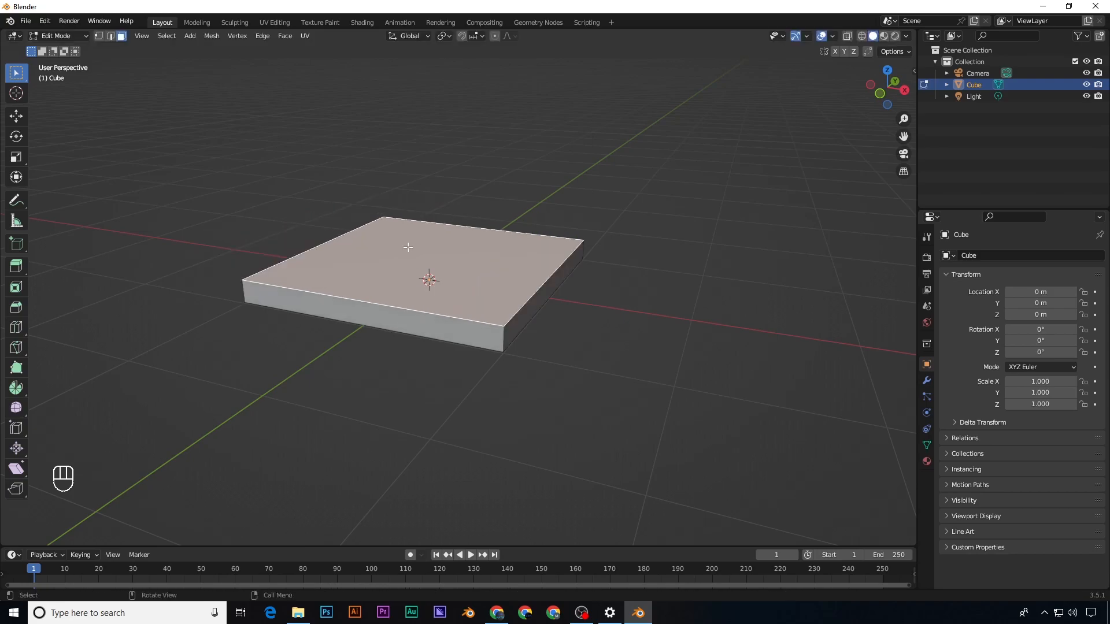
Step: Extrude the slab's top face straight upward with the Extrude Region tool to add a second layer
{"action": "middle_click_drag", "start_coordinate": [412, 245], "coordinate": [378, 240]}
{"action": "middle_click_drag", "start_coordinate": [179, 294], "coordinate": [189, 305]}
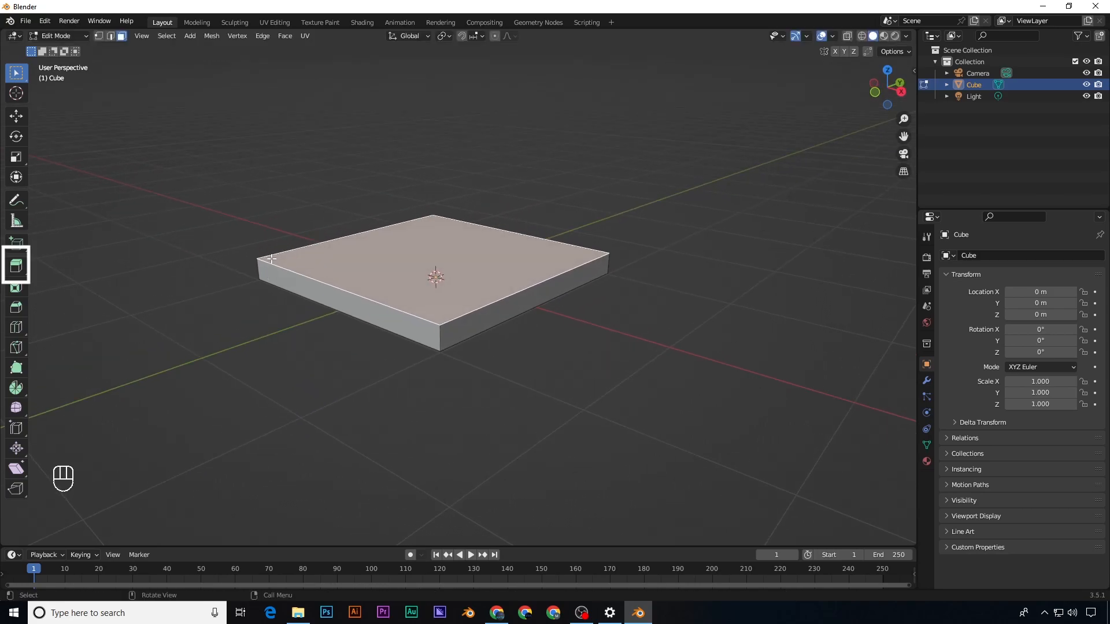
{"action": "left_click", "coordinate": [12, 270]}
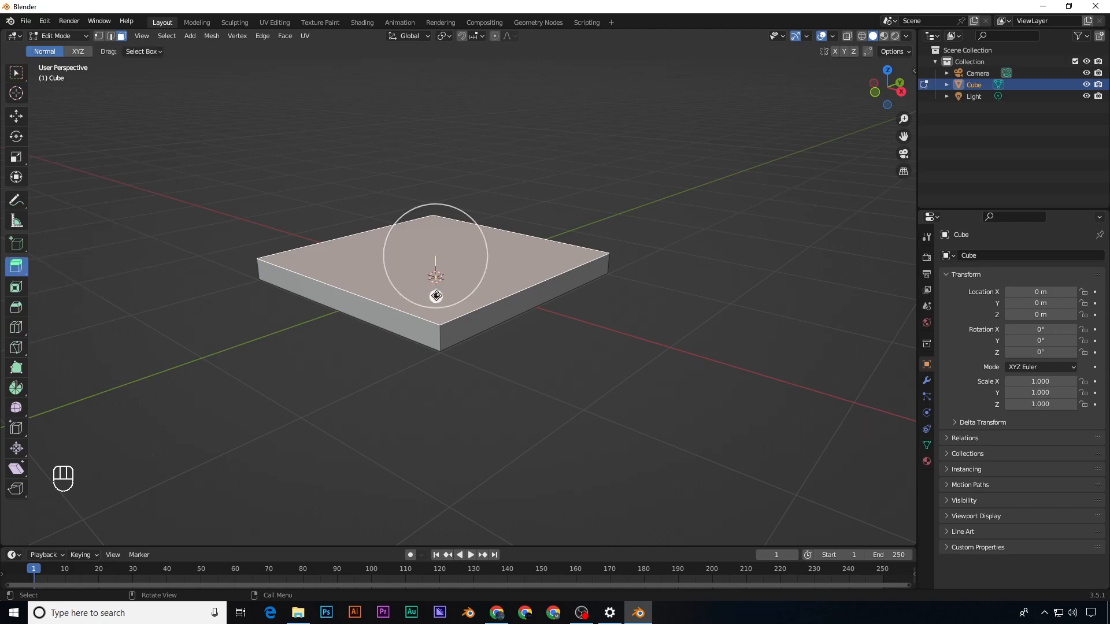
{"action": "left_click_drag", "start_coordinate": [436, 296], "coordinate": [437, 259]}
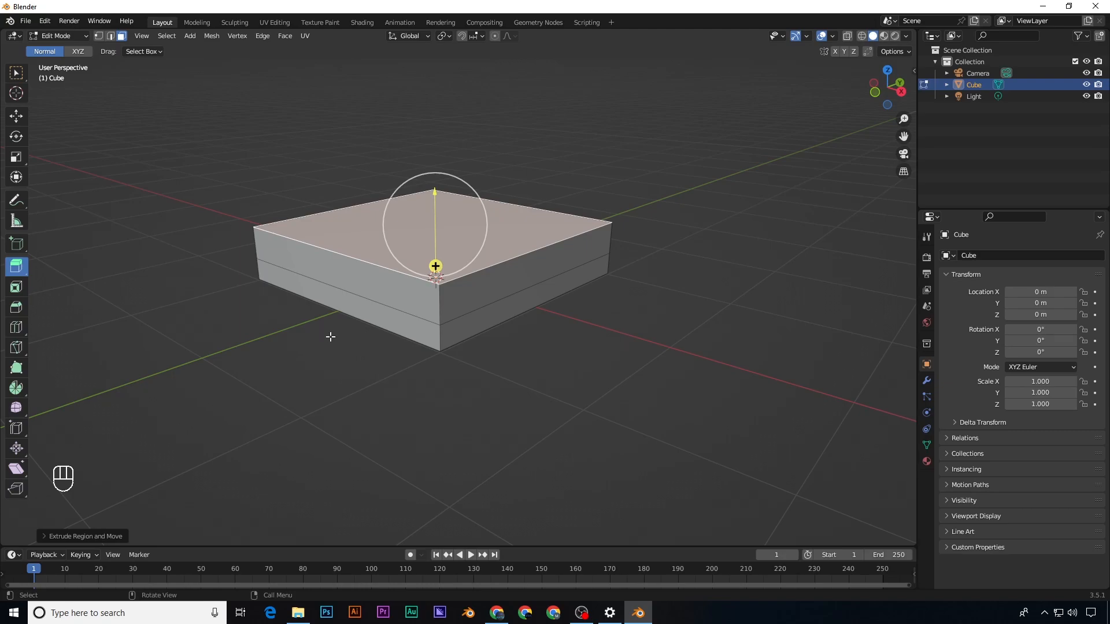
Step: Select the upper layer's side face on the -Y side and extrude it outward
{"action": "left_click", "coordinate": [359, 284]}
{"action": "middle_click_drag", "start_coordinate": [376, 299], "coordinate": [333, 294]}
{"action": "left_click_drag", "start_coordinate": [367, 246], "coordinate": [329, 252]}
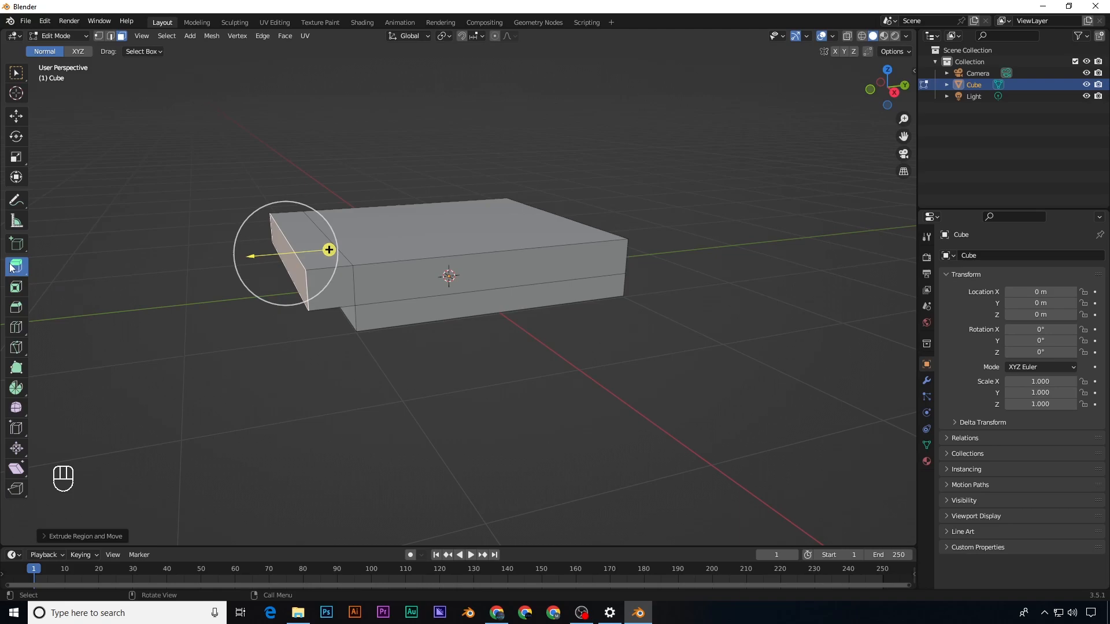
Step: Select the upper layer's side face on the +X side and extrude it outward
{"action": "left_click", "coordinate": [527, 261]}
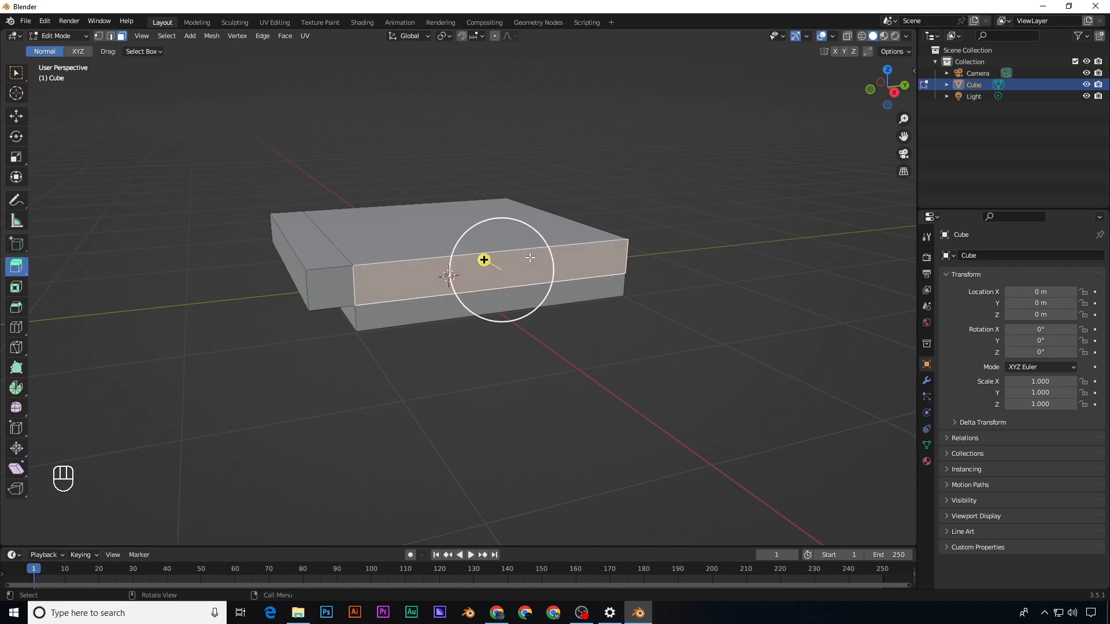
{"action": "middle_click_drag", "start_coordinate": [324, 354], "coordinate": [530, 252]}
{"action": "left_click_drag", "start_coordinate": [513, 254], "coordinate": [580, 258]}
Step: Select the large central top face and extrude it freely upward, slanting toward -X and +Y
{"action": "middle_click_drag", "start_coordinate": [580, 258], "coordinate": [454, 342]}
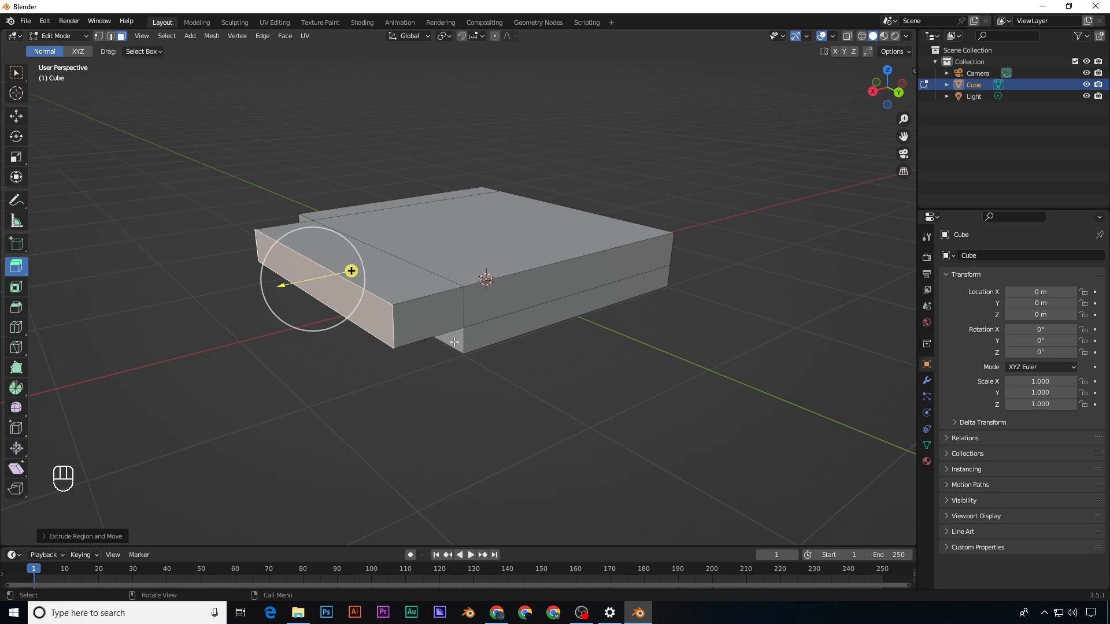
{"action": "middle_click_drag", "start_coordinate": [438, 315], "coordinate": [428, 333]}
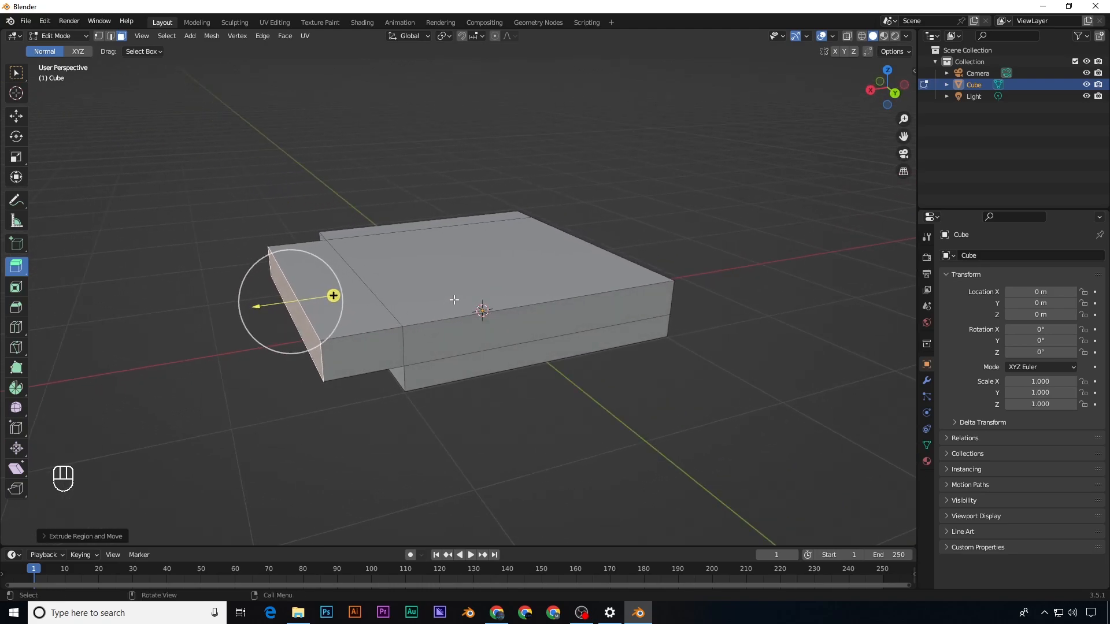
{"action": "left_click", "coordinate": [500, 260]}
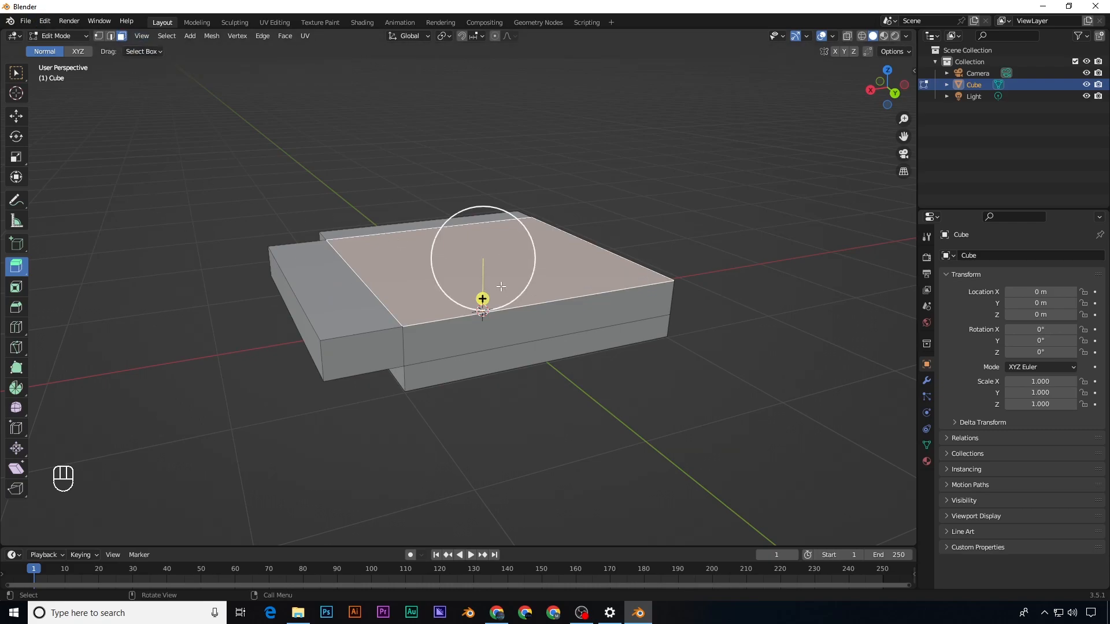
{"action": "middle_click_drag", "start_coordinate": [521, 293], "coordinate": [375, 300]}
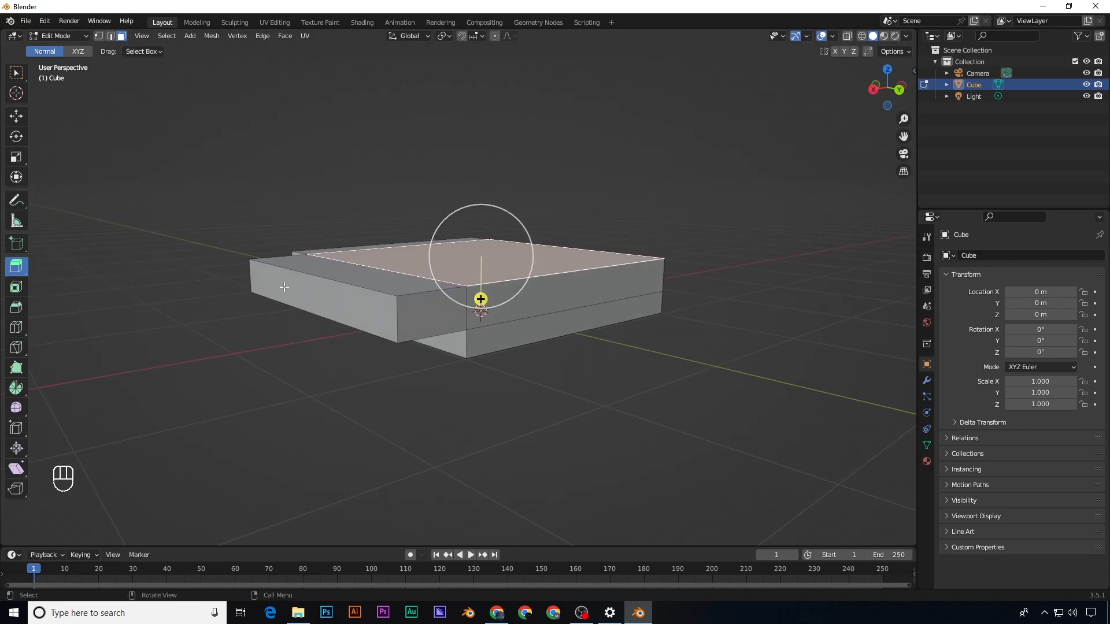
{"action": "key", "text": "e"}
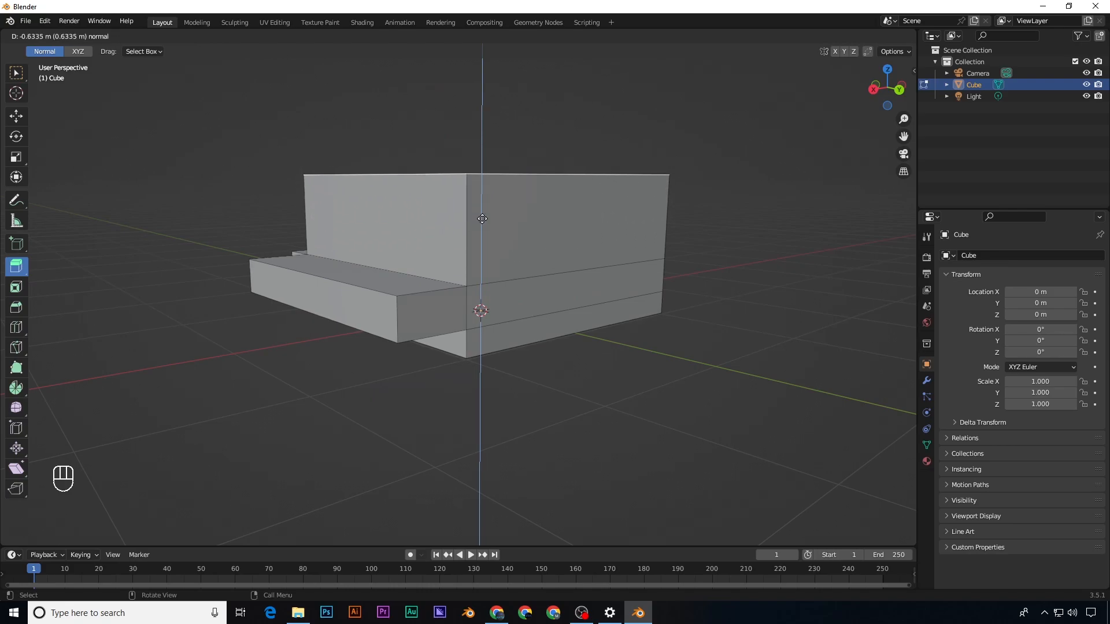
{"action": "key", "text": "z"}
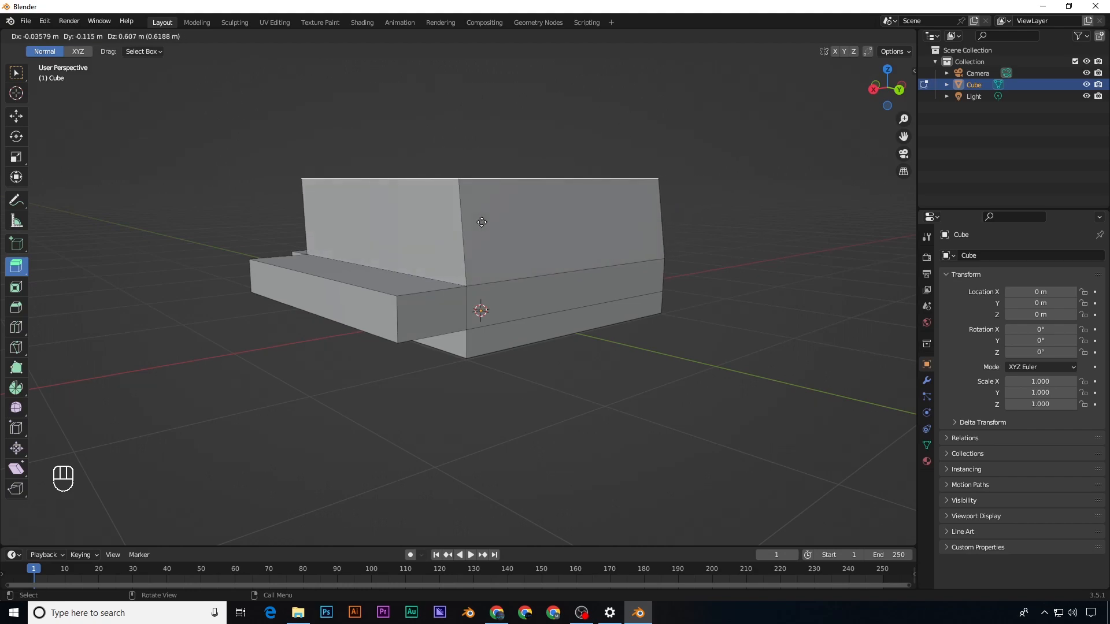
{"action": "left_click", "coordinate": [565, 233]}
Step: Select the raised block's slanted face on the +X side and extrude it freely upward by about 0.9 m
{"action": "middle_click_drag", "start_coordinate": [434, 245], "coordinate": [471, 247]}
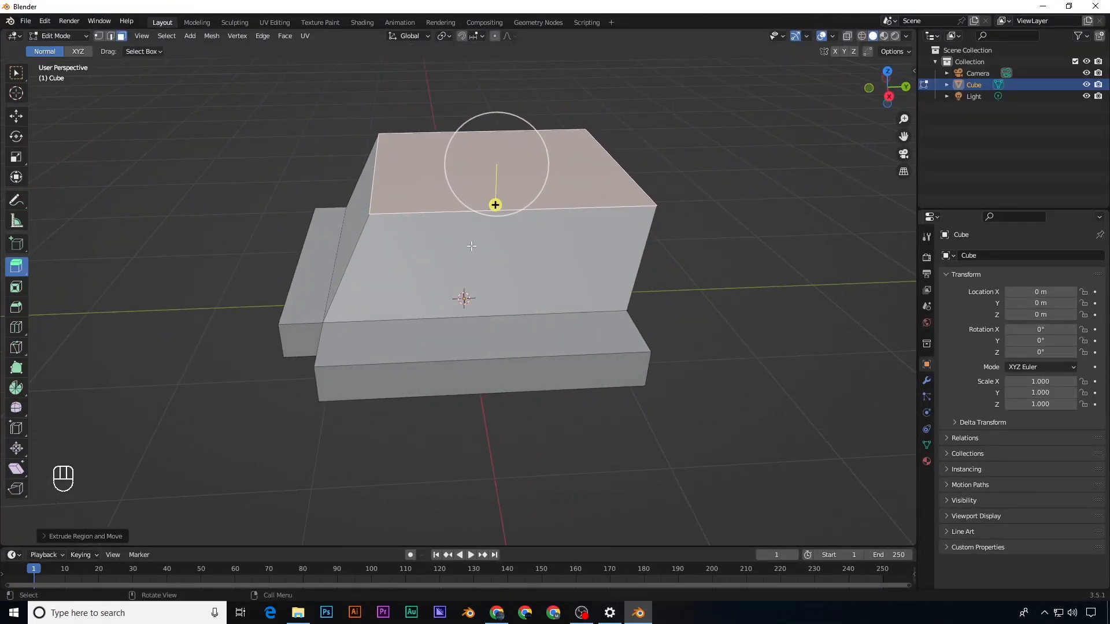
{"action": "middle_click_drag", "start_coordinate": [262, 292], "coordinate": [288, 274]}
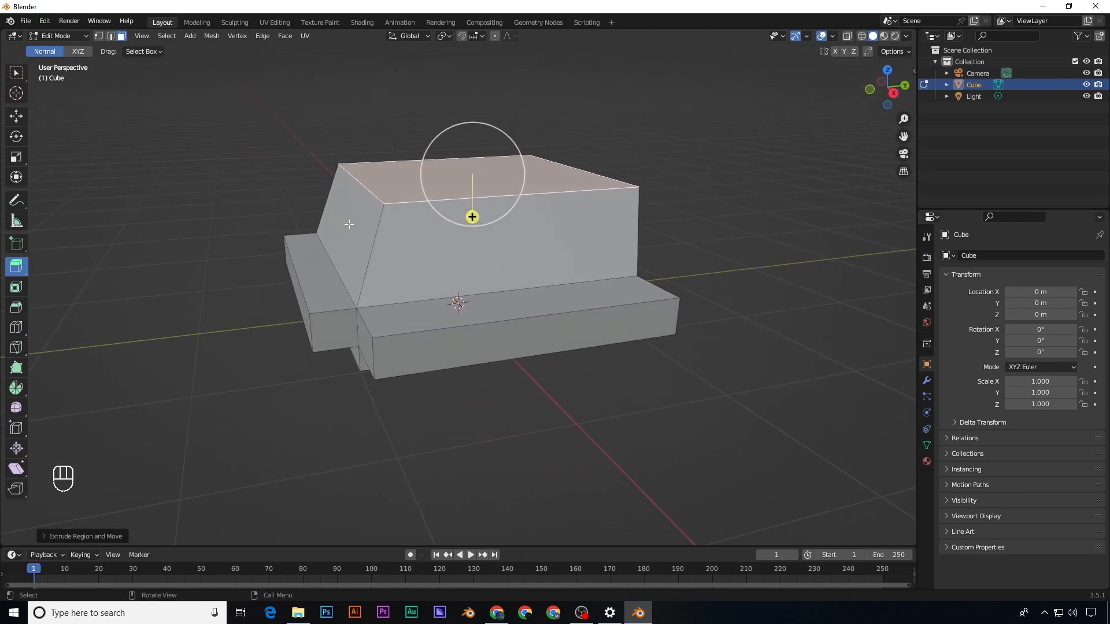
{"action": "middle_click_drag", "start_coordinate": [425, 258], "coordinate": [534, 220]}
{"action": "left_click", "coordinate": [535, 220]}
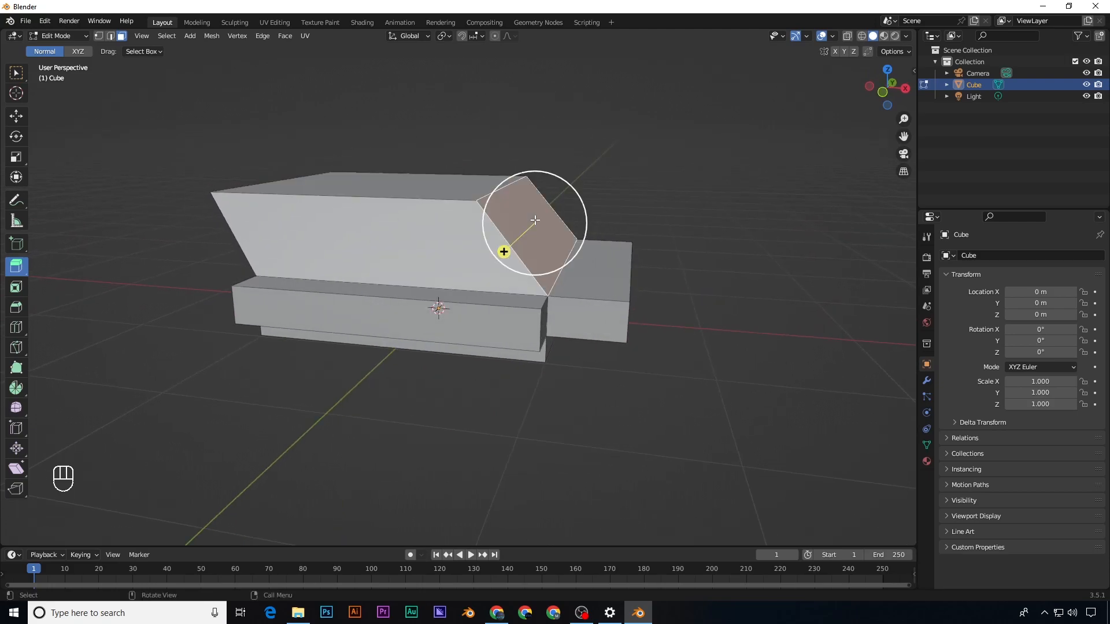
{"action": "key", "text": "e"}
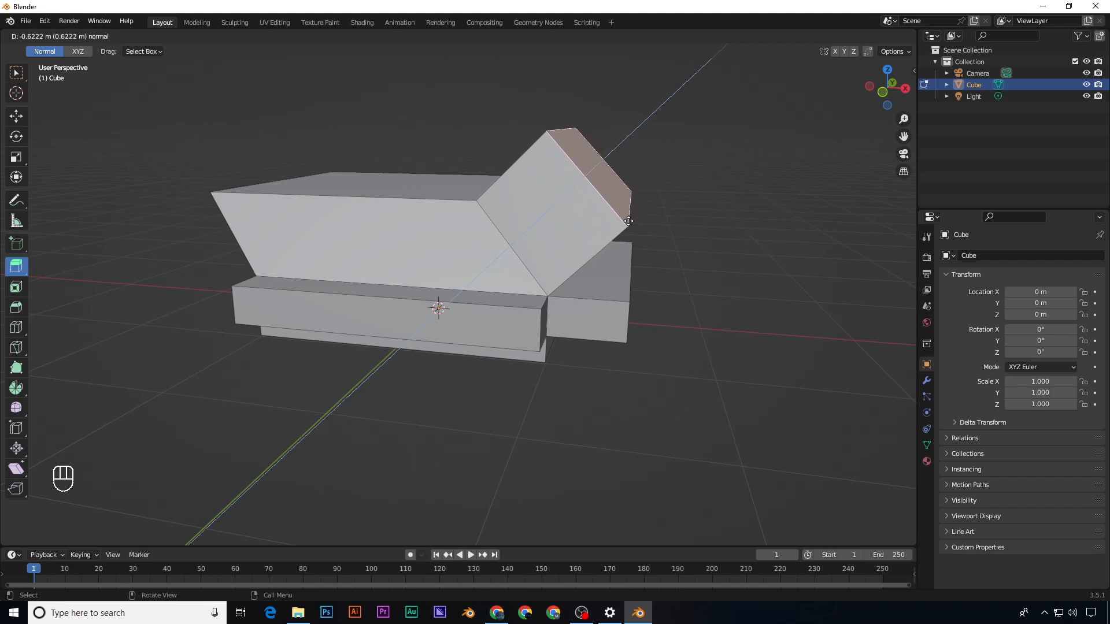
{"action": "key", "text": "z"}
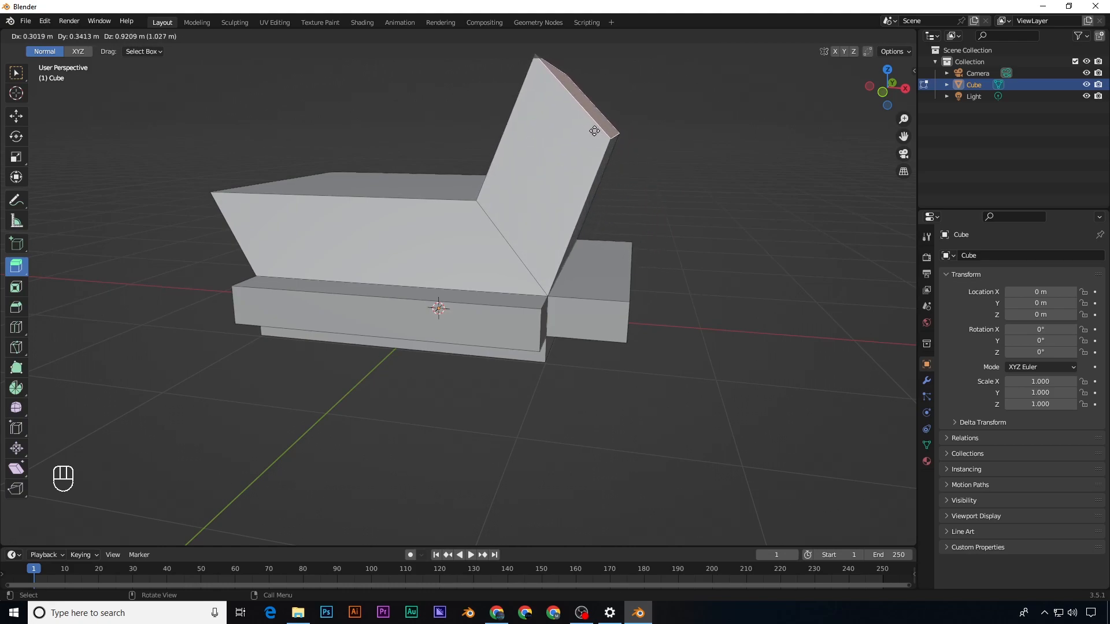
{"action": "left_click", "coordinate": [604, 135]}
Step: In front view, try box-selecting across the whole model, then box-select only the upper end of the tilted block
{"action": "middle_click_drag", "start_coordinate": [595, 265], "coordinate": [551, 275]}
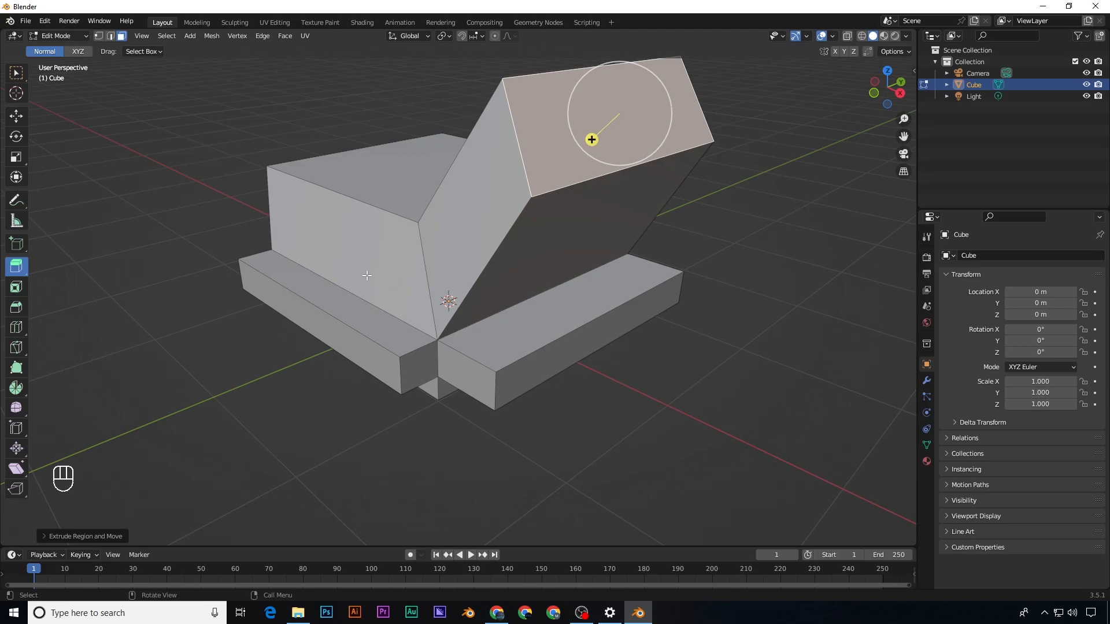
{"action": "scroll", "coordinate": [390, 289], "scroll_direction": "down", "scroll_amount": 3}
{"action": "middle_click_drag", "start_coordinate": [350, 318], "coordinate": [376, 325]}
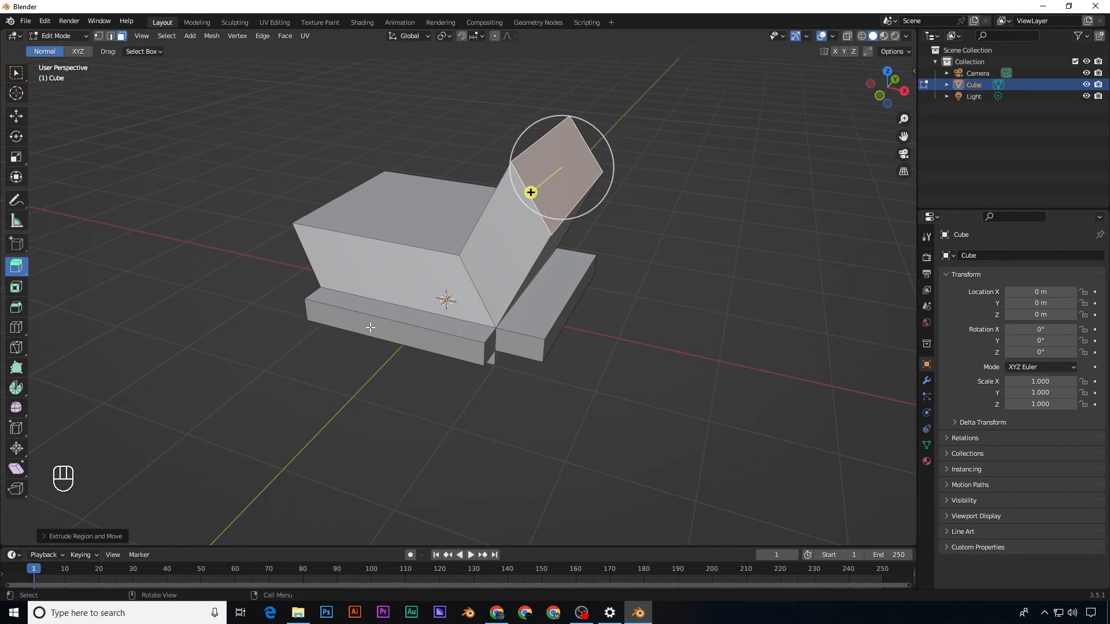
{"action": "key", "text": "KP_1"}
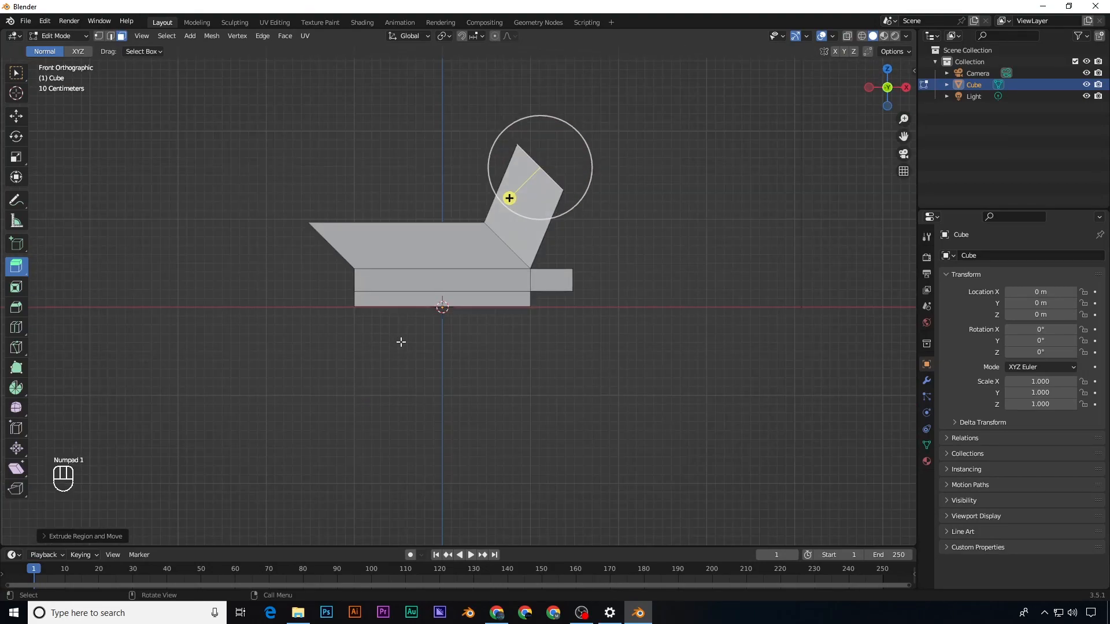
{"action": "middle_click_drag", "start_coordinate": [398, 324], "coordinate": [410, 352], "text": "shift"}
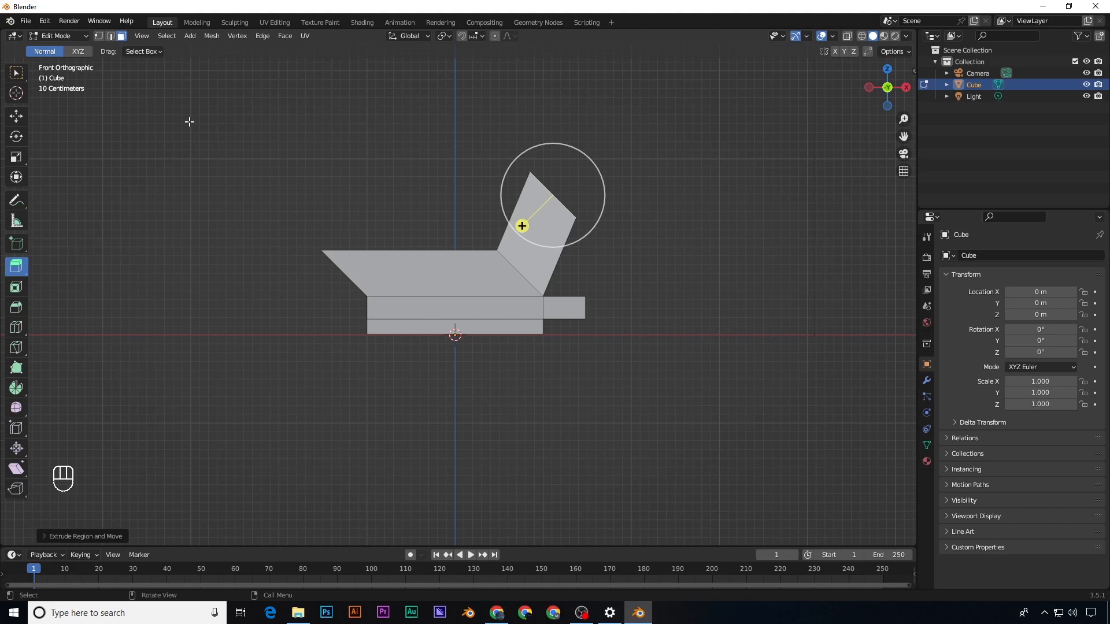
{"action": "left_click_drag", "start_coordinate": [203, 107], "coordinate": [710, 325]}
{"action": "left_click", "coordinate": [221, 126]}
{"action": "left_click_drag", "start_coordinate": [224, 126], "coordinate": [593, 201]}
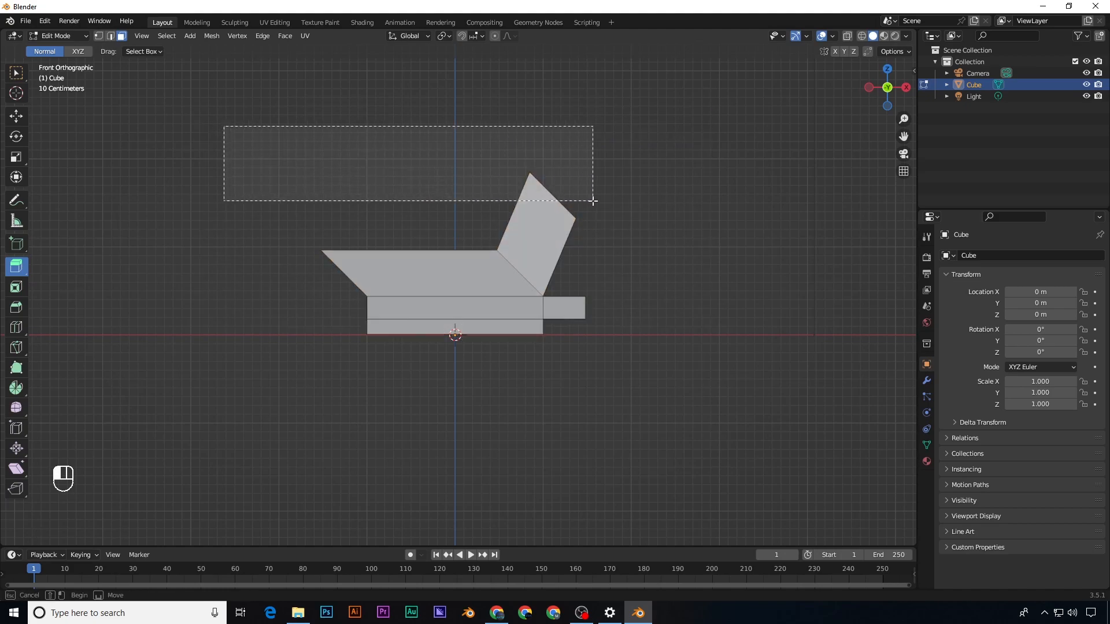
{"action": "left_click_drag", "start_coordinate": [592, 201], "coordinate": [593, 201]}
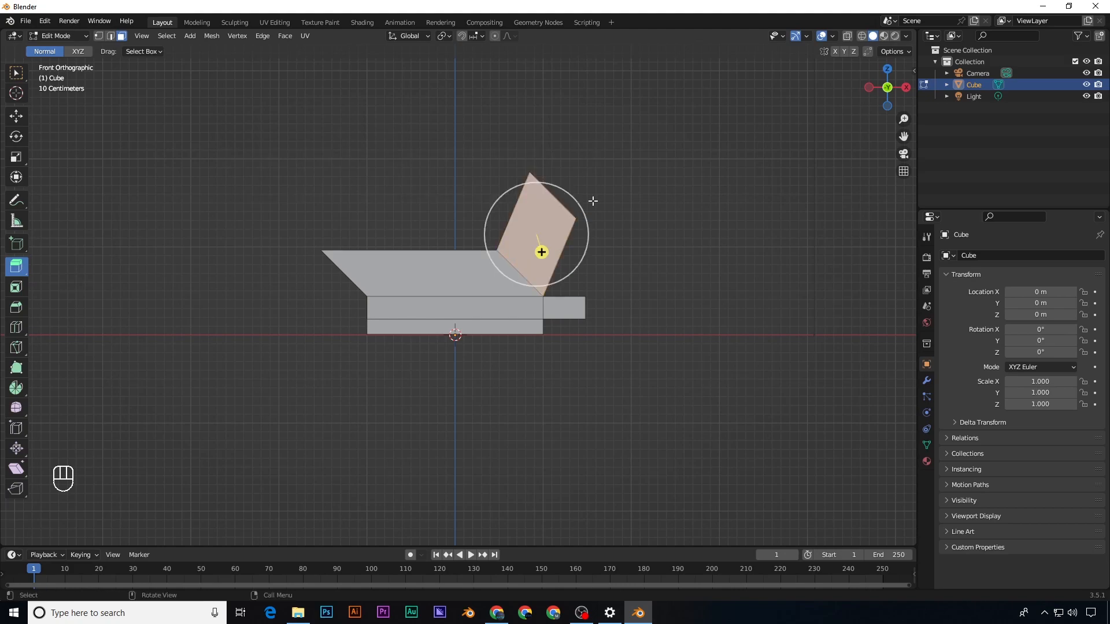
{"action": "left_click", "coordinate": [310, 113]}
{"action": "left_click_drag", "start_coordinate": [305, 103], "coordinate": [631, 181]}
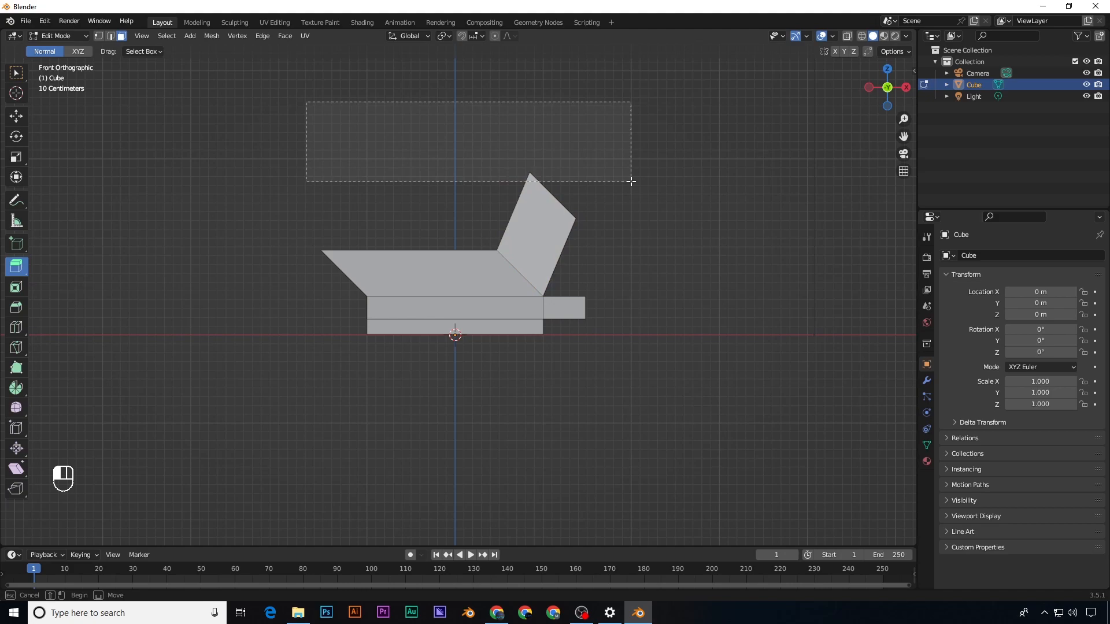
{"action": "left_click_drag", "start_coordinate": [630, 181], "coordinate": [631, 180]}
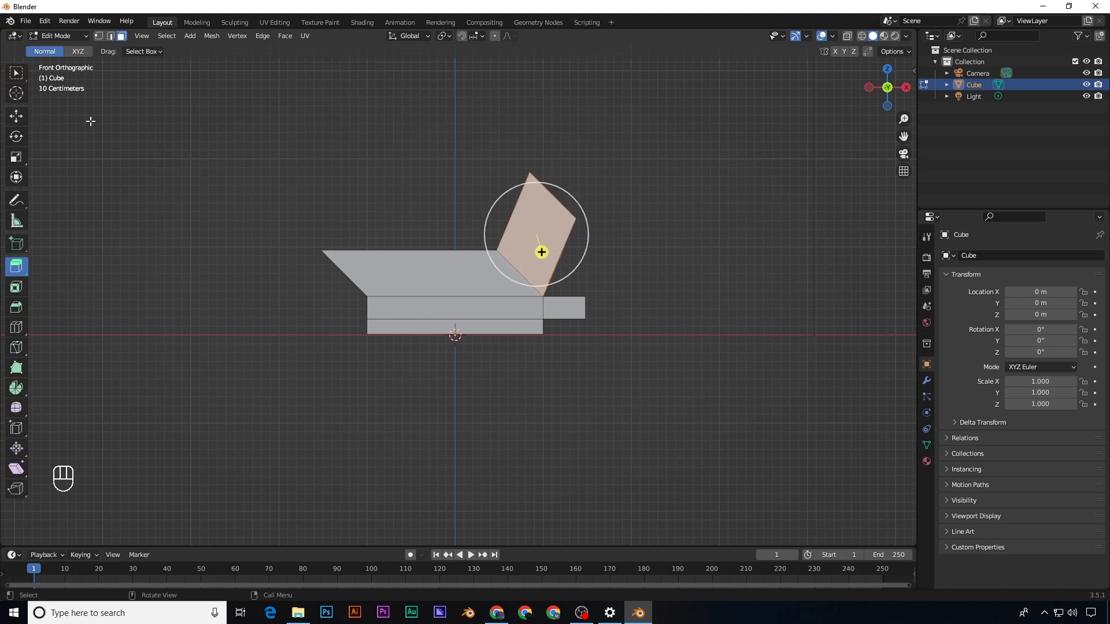
Step: In face selection, box-select everything above the base layer in front view and inspect which faces are picked
{"action": "left_click_drag", "start_coordinate": [123, 101], "coordinate": [745, 308]}
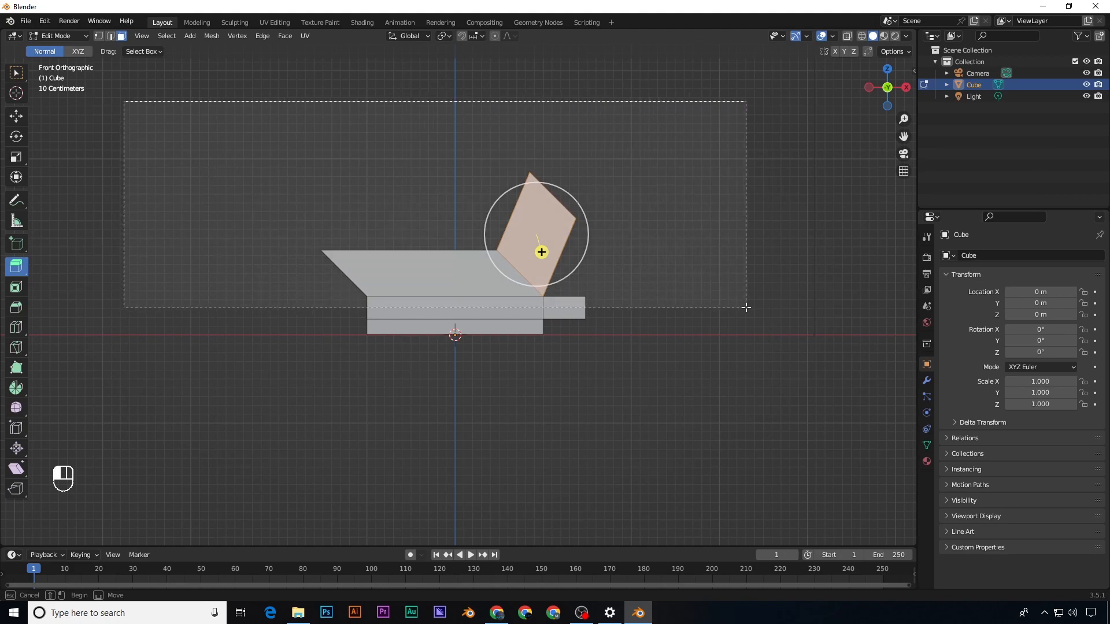
{"action": "left_click_drag", "start_coordinate": [746, 307], "coordinate": [746, 308]}
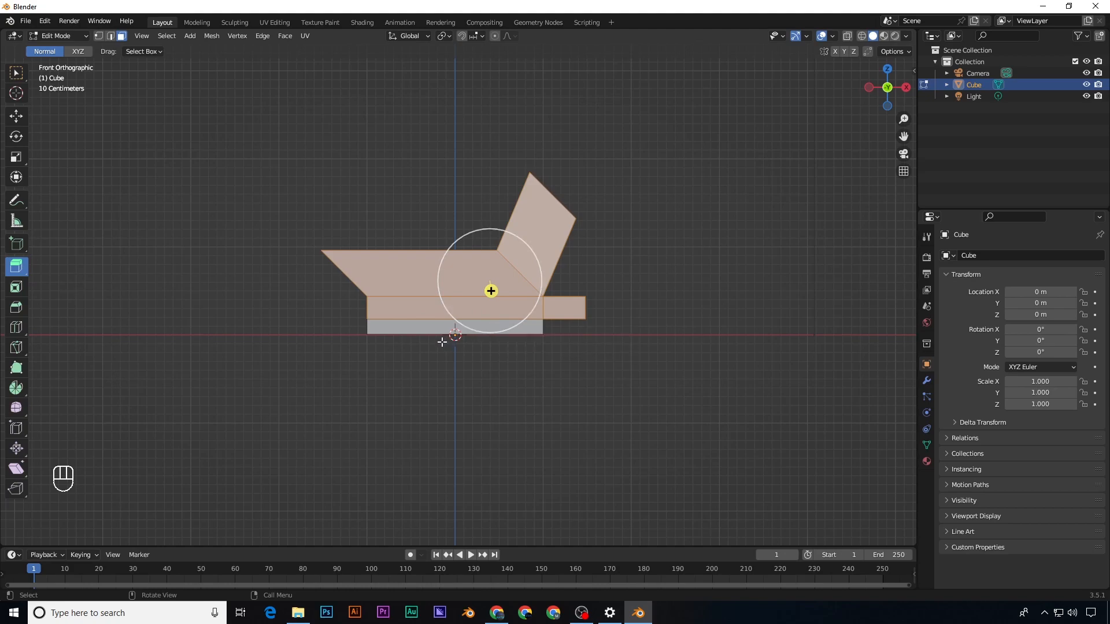
{"action": "mouse_move", "coordinate": [335, 243]}
{"action": "middle_mouse_down"}
{"action": "mouse_move", "coordinate": [388, 261]}
{"action": "mouse_move", "coordinate": [329, 225]}
{"action": "middle_mouse_up"}
Step: Return to front view, switch the shading to wireframe and clear the face selection
{"action": "key", "text": "KP_1"}
{"action": "key", "text": "z"}
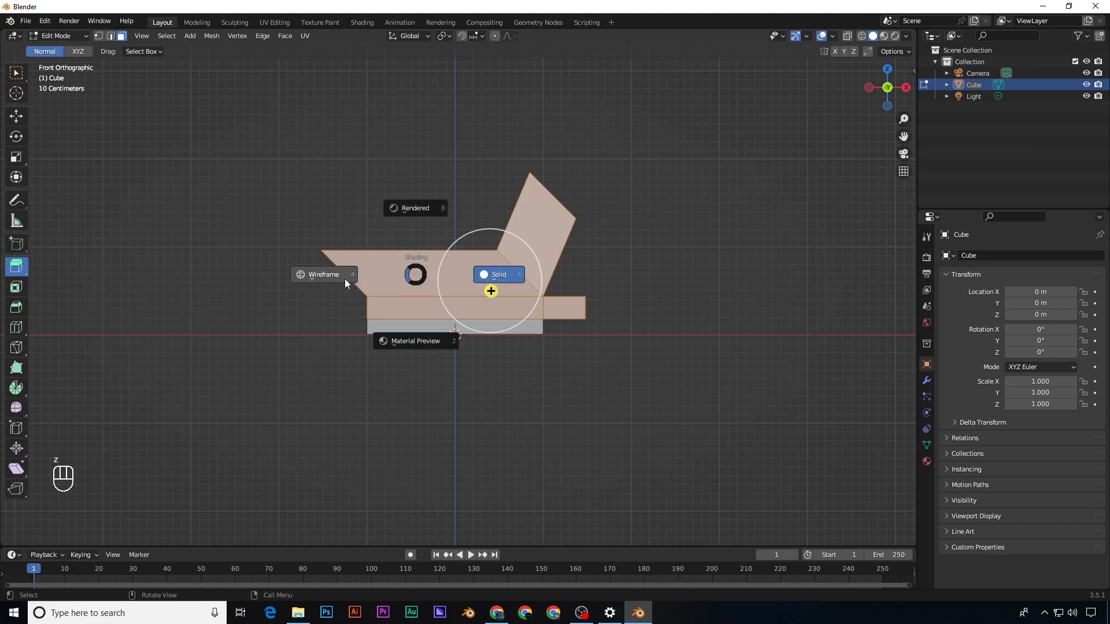
{"action": "left_click", "coordinate": [329, 278]}
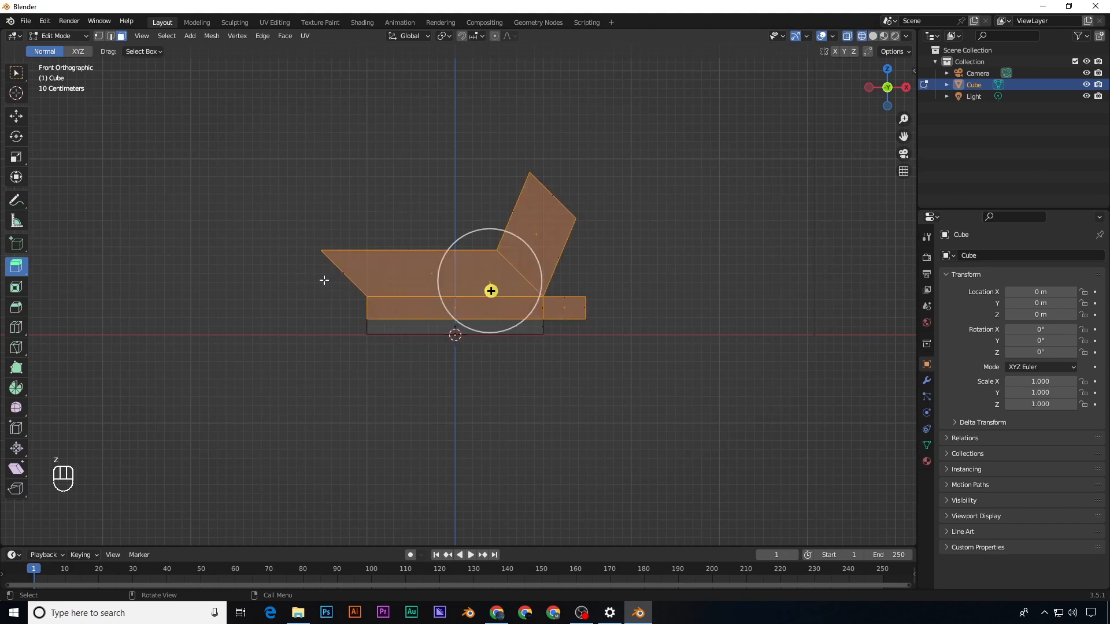
{"action": "key", "text": "z"}
{"action": "key", "text": "z"}
{"action": "key", "text": "z"}
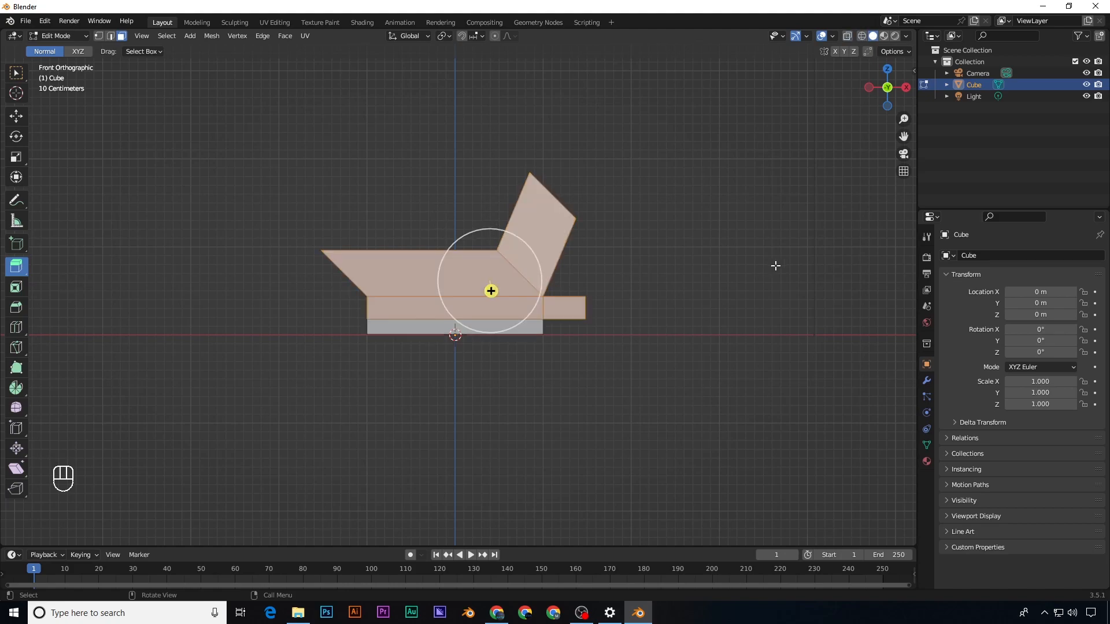
{"action": "left_click", "coordinate": [861, 36]}
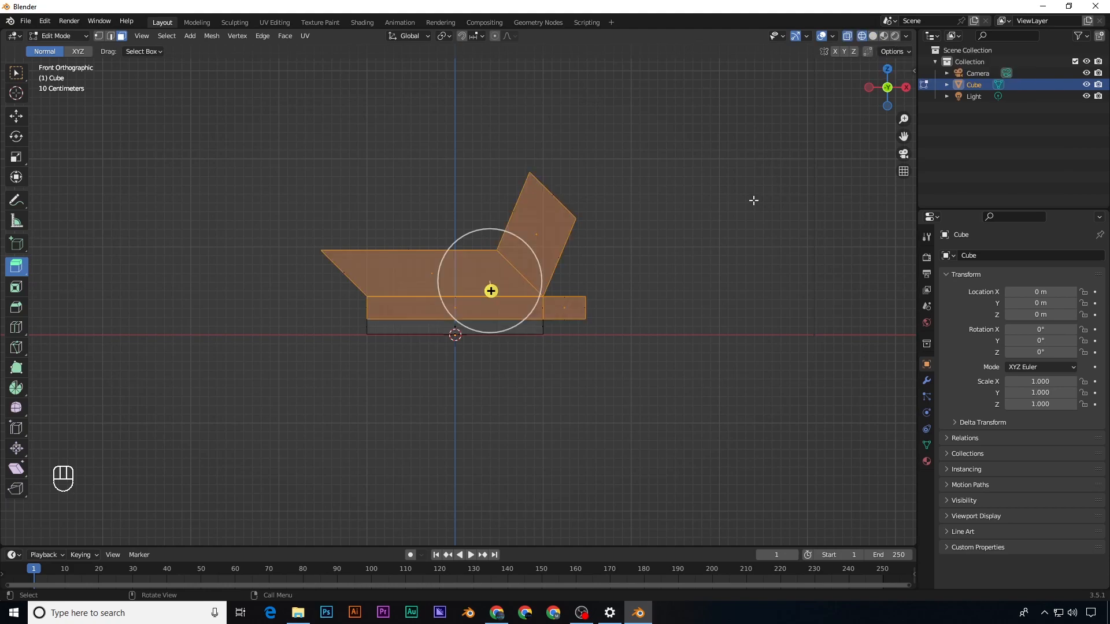
{"action": "left_click", "coordinate": [695, 273]}
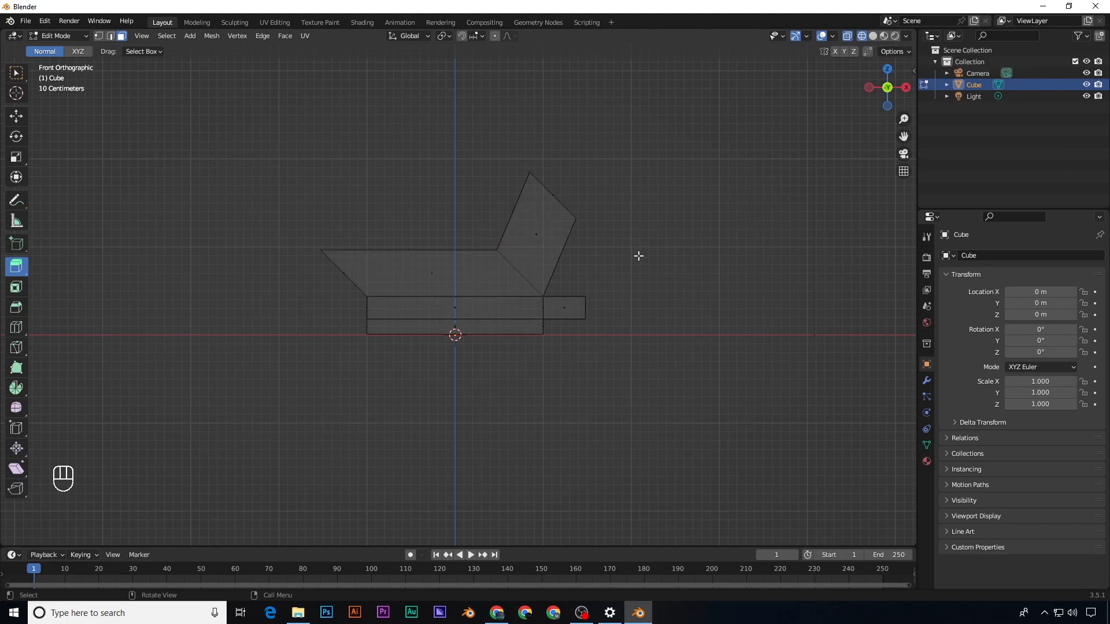
Step: Switch to vertex selection, box-select all vertices above the base plane in wireframe and inspect the selection in solid shading
{"action": "key", "text": "1"}
{"action": "left_click_drag", "start_coordinate": [173, 111], "coordinate": [684, 323]}
{"action": "middle_click_drag", "start_coordinate": [265, 229], "coordinate": [372, 252]}
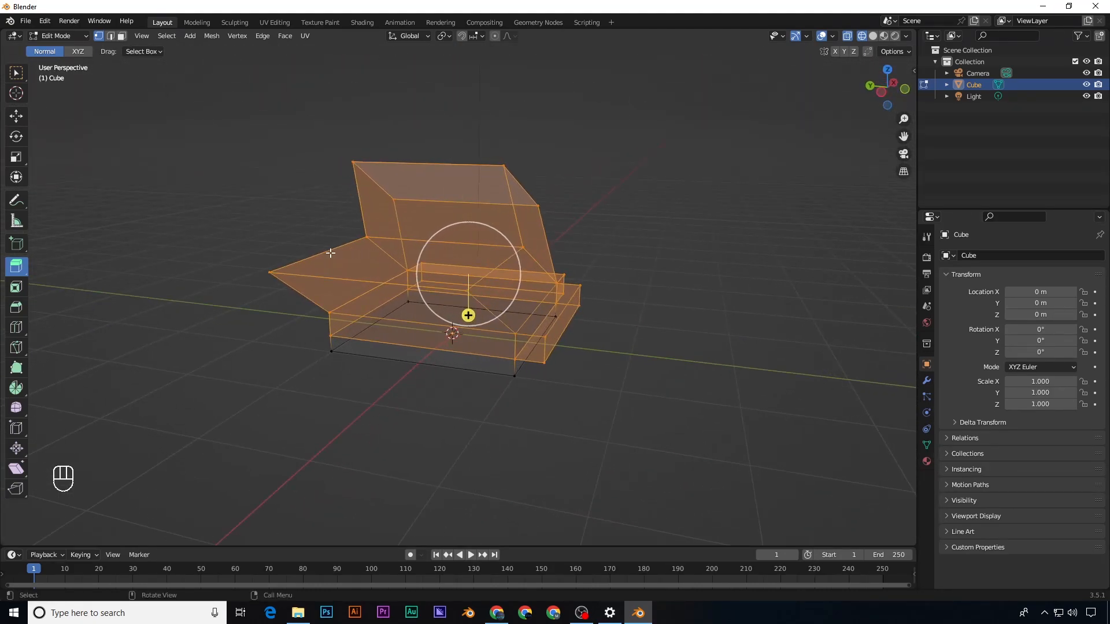
{"action": "key", "text": "z"}
{"action": "left_click", "coordinate": [498, 267]}
{"action": "mouse_move", "coordinate": [499, 267]}
{"action": "middle_mouse_down"}
{"action": "mouse_move", "coordinate": [592, 293]}
{"action": "mouse_move", "coordinate": [622, 245]}
{"action": "mouse_move", "coordinate": [666, 280]}
{"action": "mouse_move", "coordinate": [508, 312]}
{"action": "mouse_move", "coordinate": [532, 268]}
{"action": "mouse_move", "coordinate": [509, 269]}
{"action": "middle_mouse_up"}
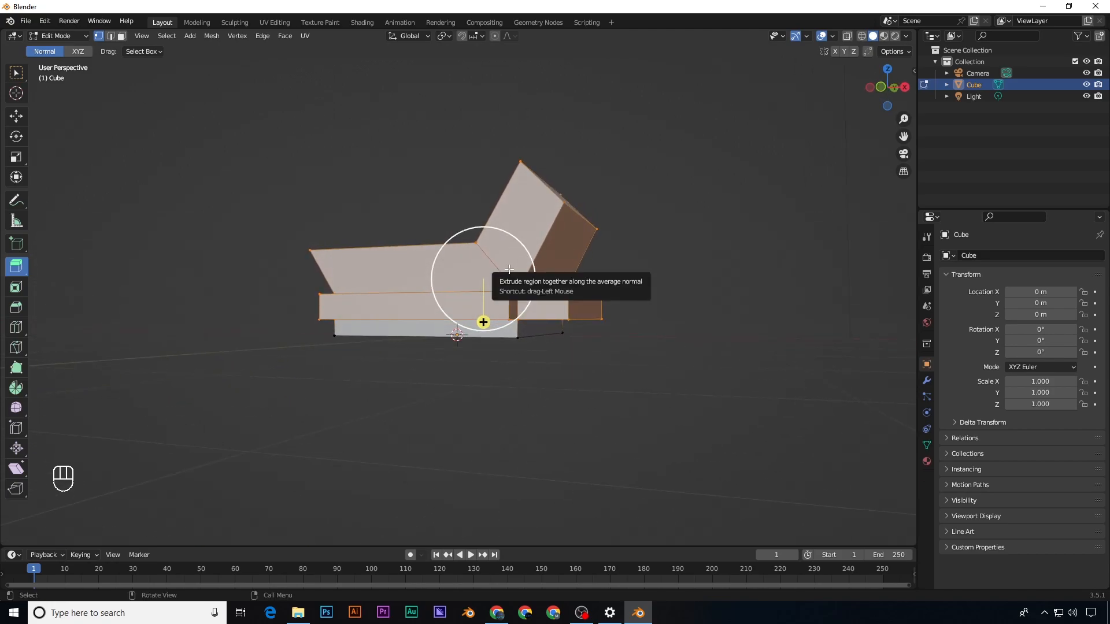
Step: In solid shading, box-select the same vertices from front view and inspect the far side of the model
{"action": "key", "text": "KP_1"}
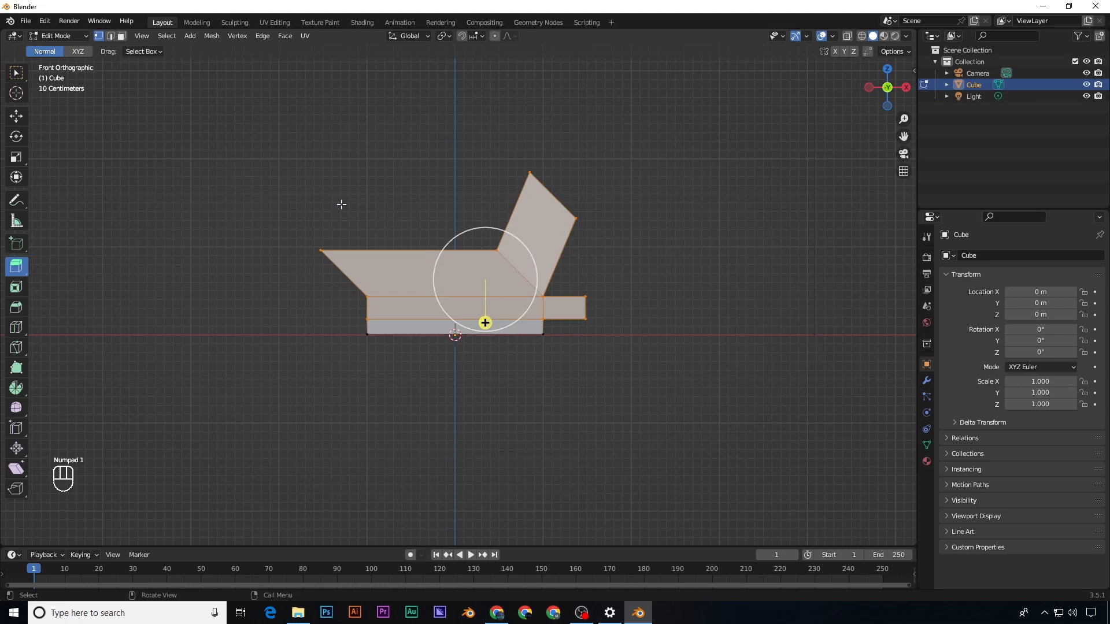
{"action": "left_click", "coordinate": [182, 121]}
{"action": "left_click_drag", "start_coordinate": [182, 121], "coordinate": [649, 322]}
{"action": "middle_click_drag", "start_coordinate": [300, 287], "coordinate": [427, 290]}
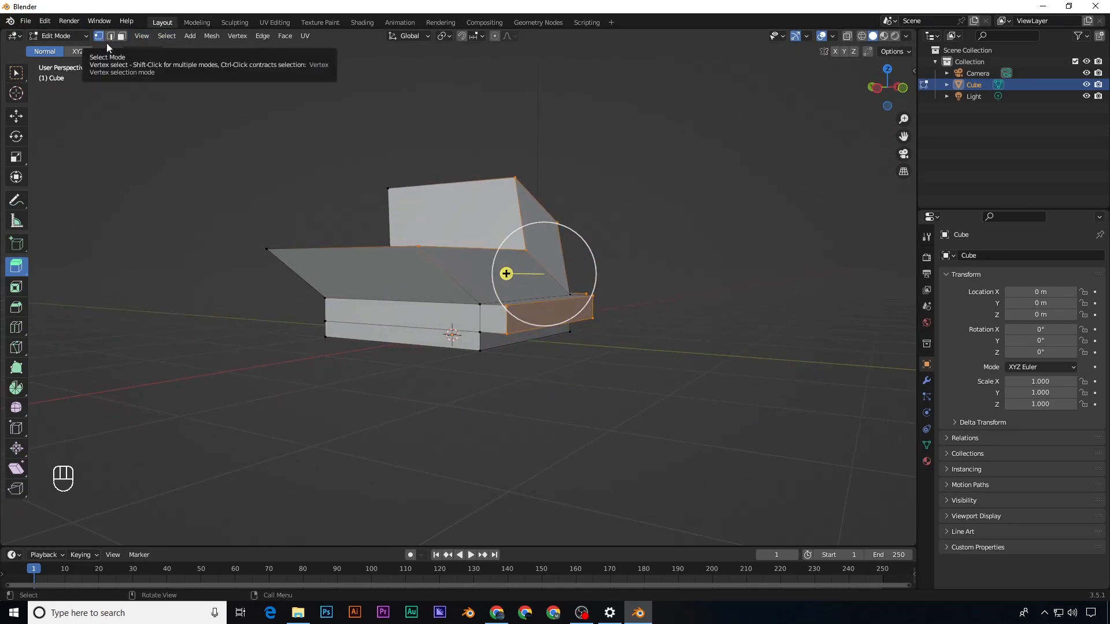
{"action": "key", "text": "KP_1"}
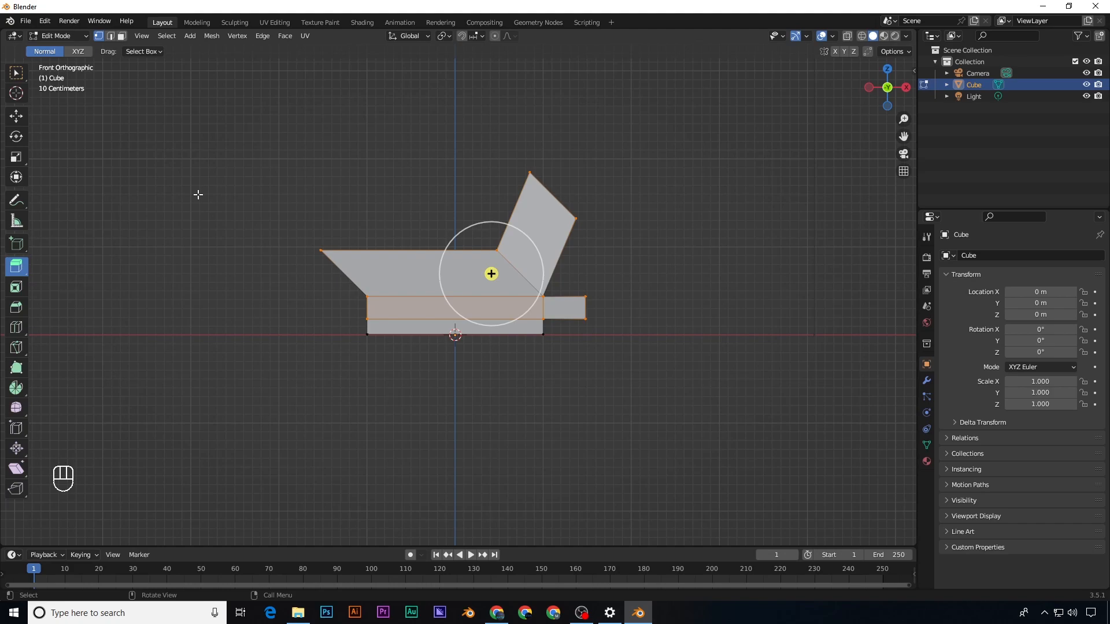
Step: Compare wireframe and solid shading in front view, and switch X-ray on and off
{"action": "key", "text": "z"}
{"action": "left_click", "coordinate": [255, 233]}
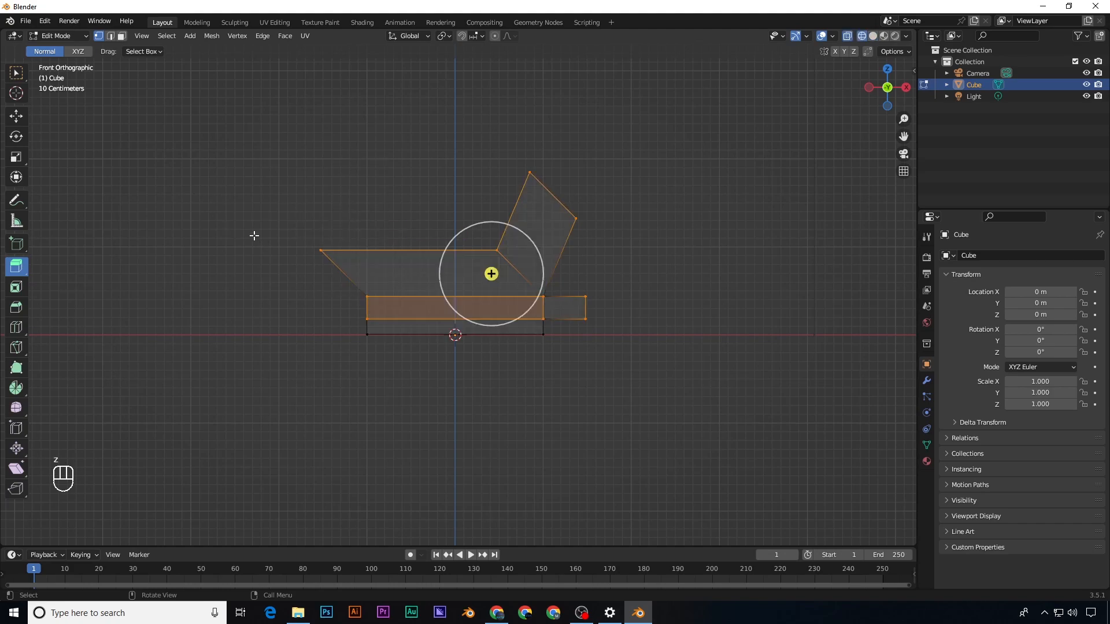
{"action": "key", "text": "z"}
{"action": "left_click", "coordinate": [356, 236]}
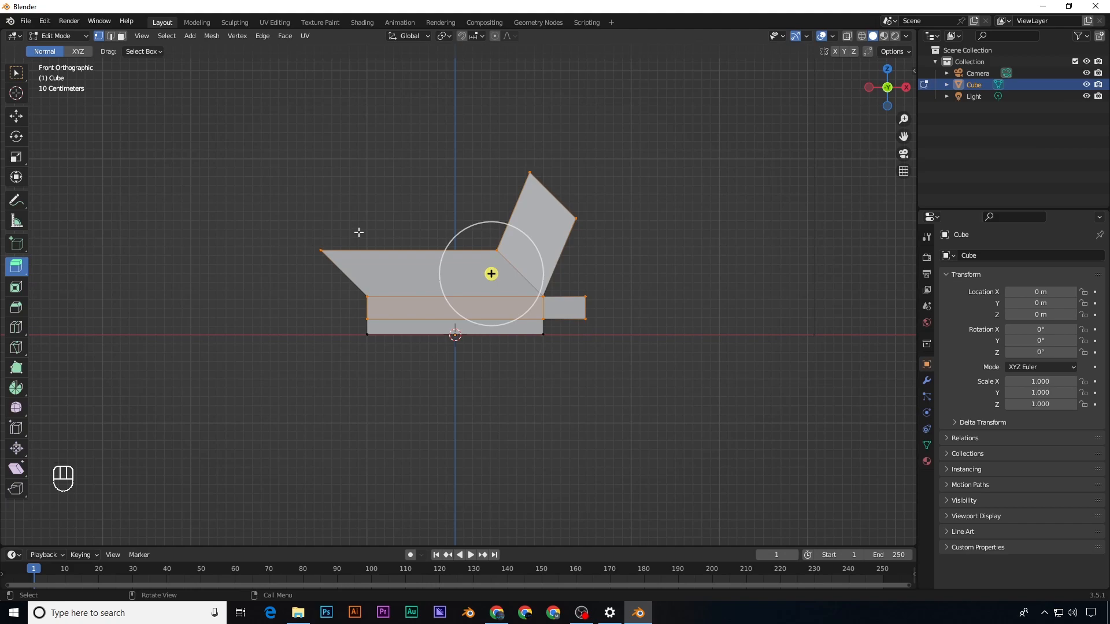
{"action": "key", "text": "alt+z"}
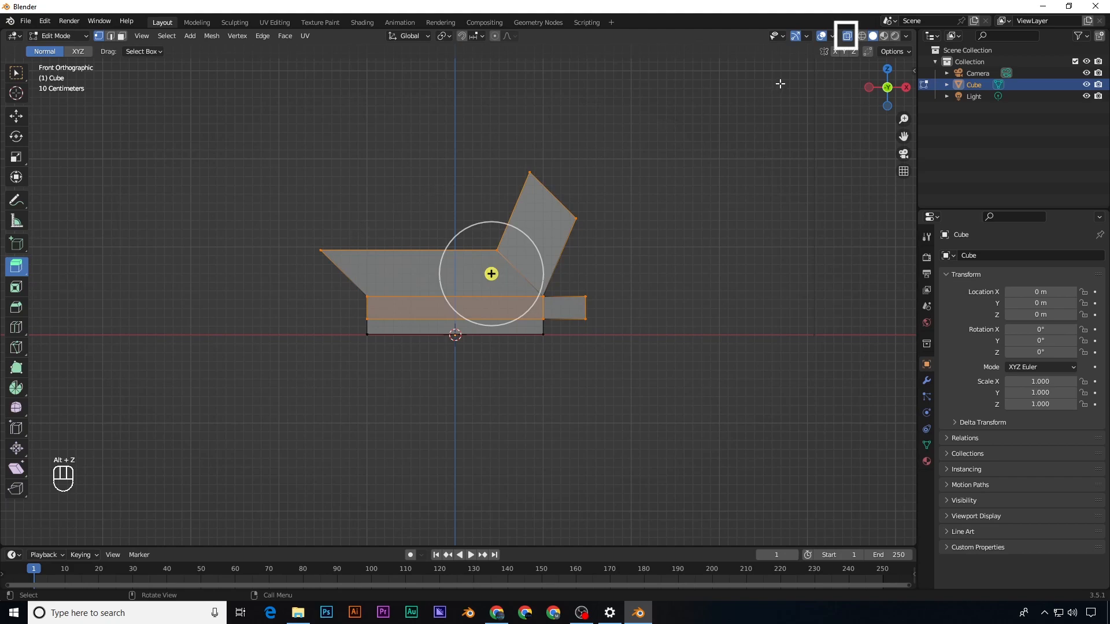
{"action": "left_click", "coordinate": [847, 36]}
{"action": "key", "text": "alt+z"}
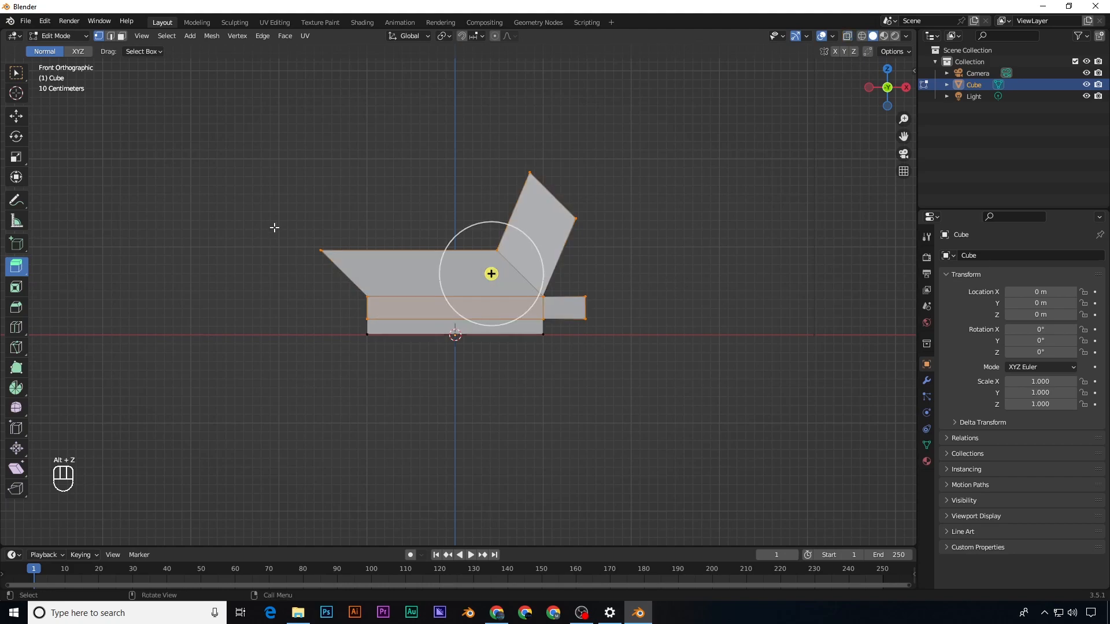
Step: With X-ray on, box-select all vertices above the base plane, turn X-ray off and inspect the selection
{"action": "key", "text": "alt+z"}
{"action": "left_click", "coordinate": [237, 226]}
{"action": "left_click_drag", "start_coordinate": [211, 160], "coordinate": [679, 328]}
{"action": "middle_click_drag", "start_coordinate": [257, 247], "coordinate": [208, 260]}
{"action": "key", "text": "z"}
{"action": "key", "text": "alt+z"}
{"action": "mouse_move", "coordinate": [450, 336]}
{"action": "middle_mouse_down"}
{"action": "mouse_move", "coordinate": [467, 286]}
{"action": "mouse_move", "coordinate": [457, 319]}
{"action": "middle_mouse_up"}
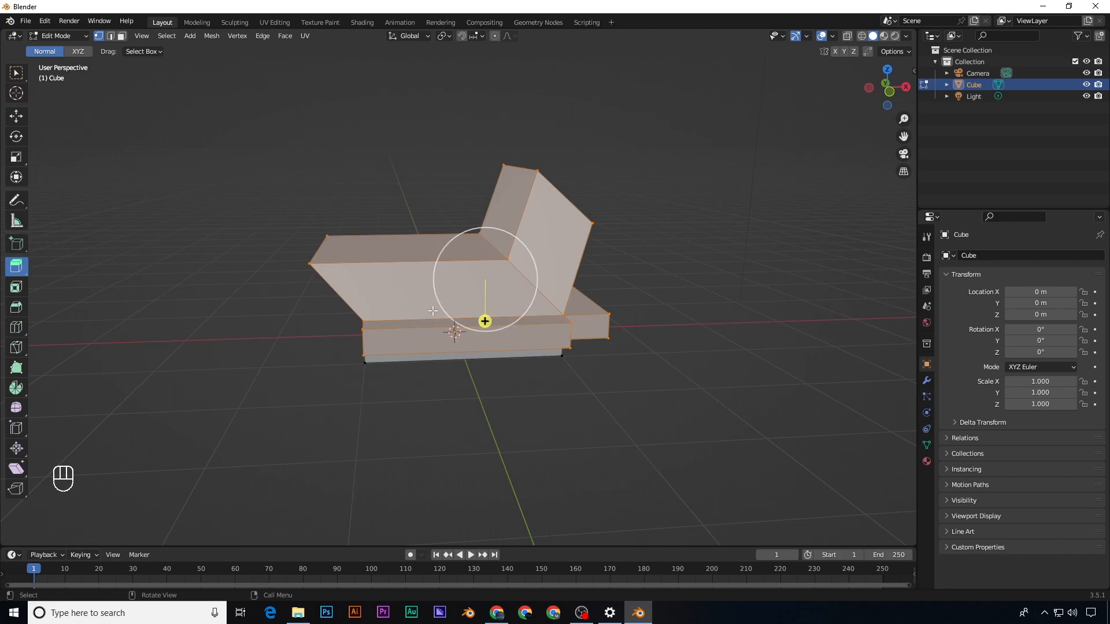
{"action": "scroll", "coordinate": [524, 346], "scroll_direction": "up", "scroll_amount": 1}
{"action": "key", "text": "KP_1"}
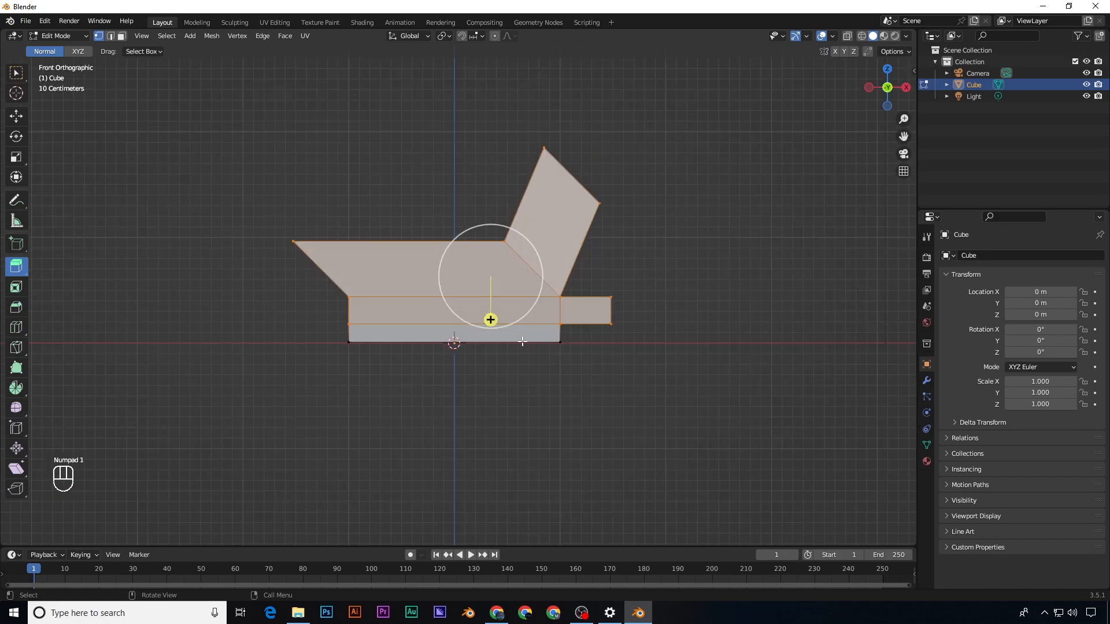
Step: Delete only the faces of the selected upper part, inspect the remaining edges, and undo the deletion
{"action": "key", "text": "x"}
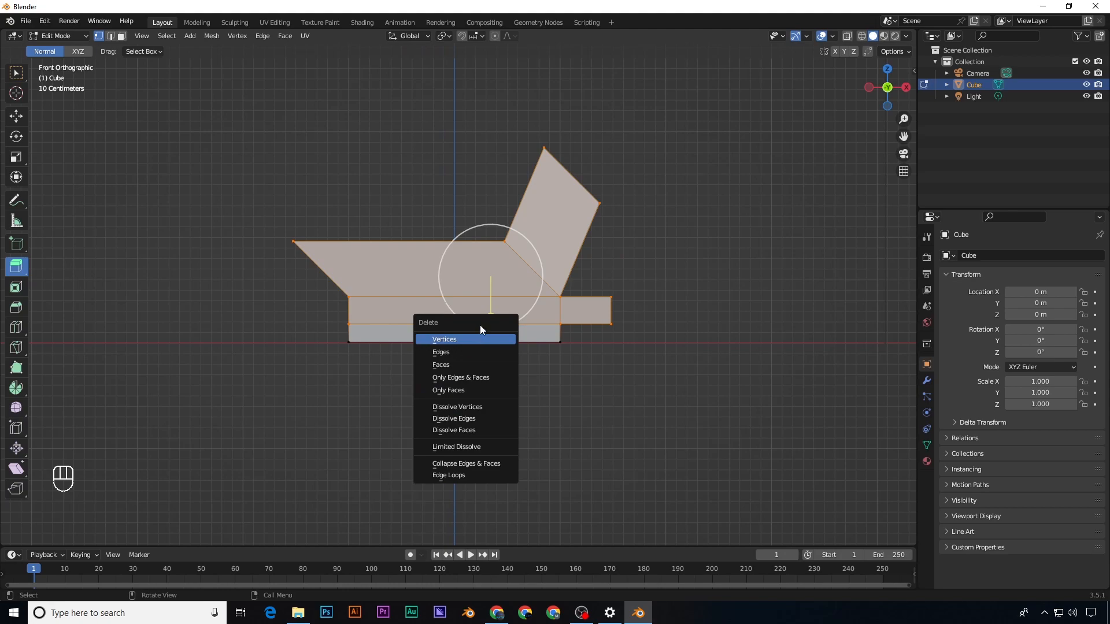
{"action": "left_click", "coordinate": [467, 390]}
{"action": "middle_click_drag", "start_coordinate": [470, 389], "coordinate": [365, 247]}
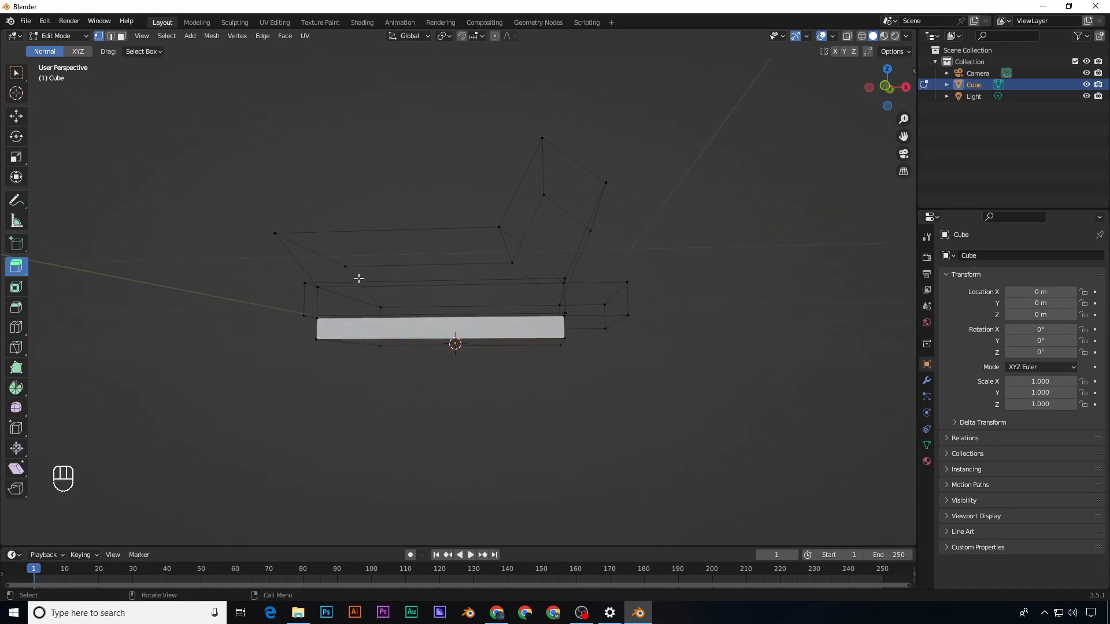
{"action": "key", "text": "KP_1"}
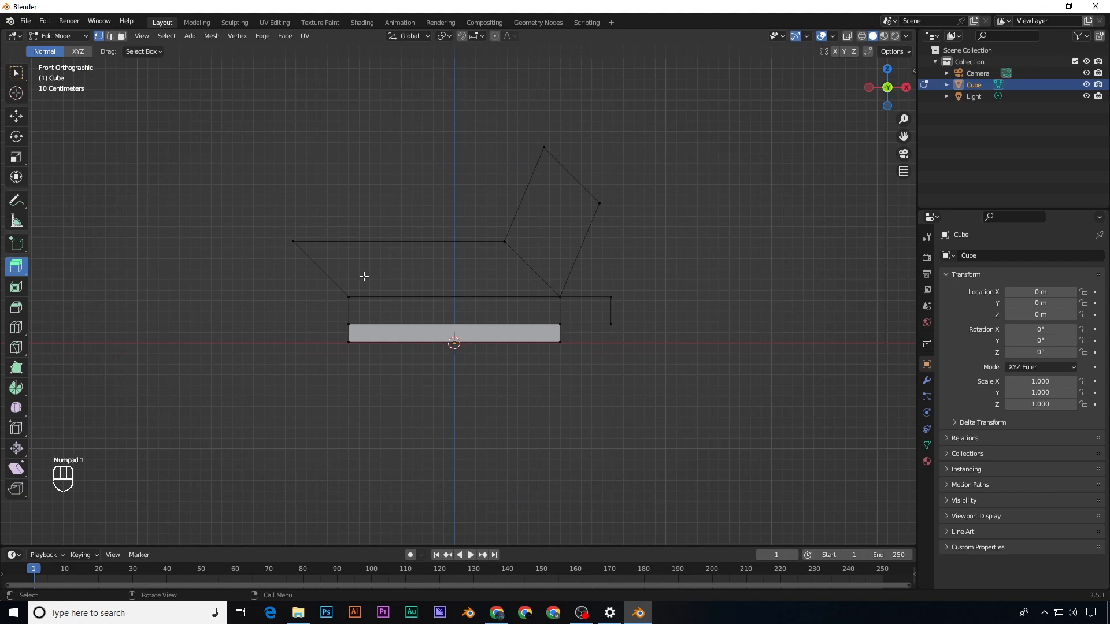
{"action": "key", "text": "ctrl+z"}
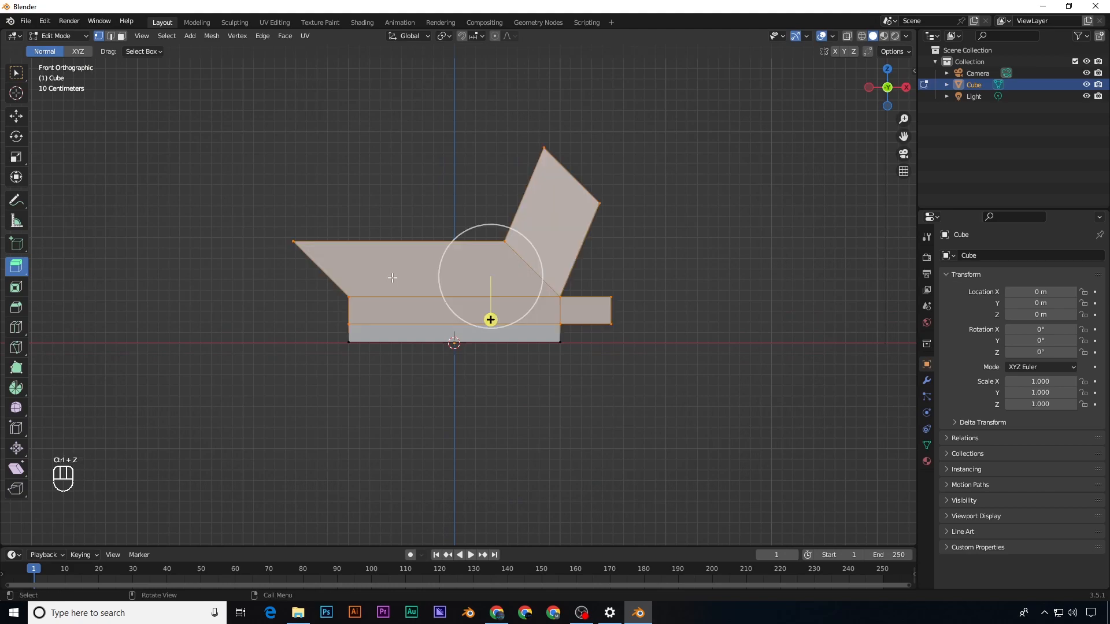
Step: Box-select the bottom layer's vertices, and reselect only the two visible corner vertices along its upper edge
{"action": "key", "text": "x"}
{"action": "left_click_drag", "start_coordinate": [338, 321], "coordinate": [602, 347]}
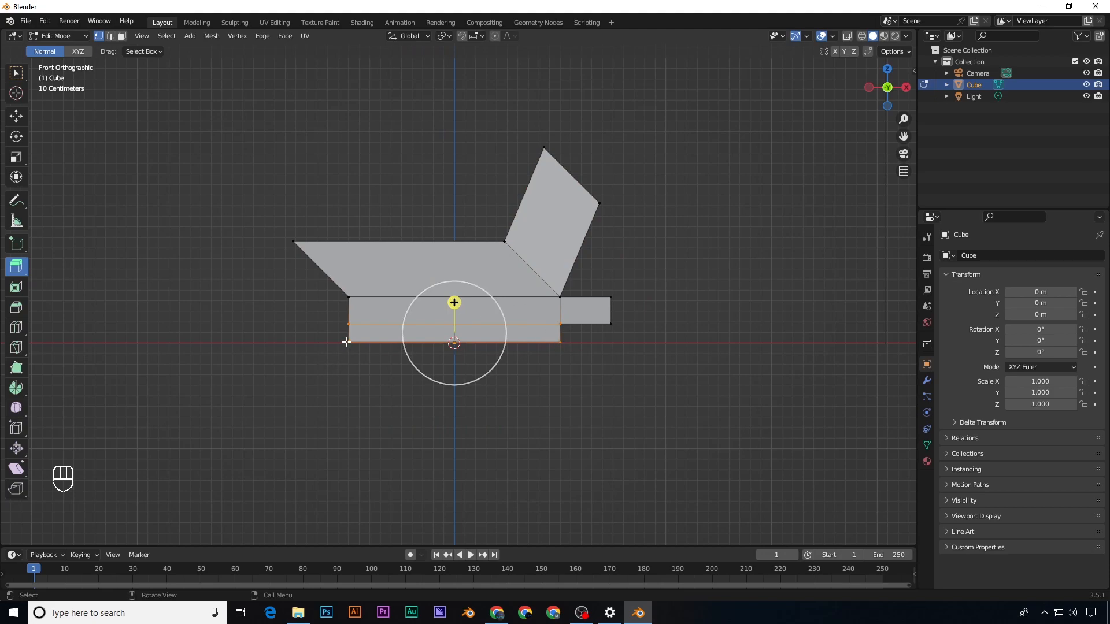
{"action": "left_click", "coordinate": [348, 324]}
{"action": "left_click", "coordinate": [559, 324], "text": "shift"}
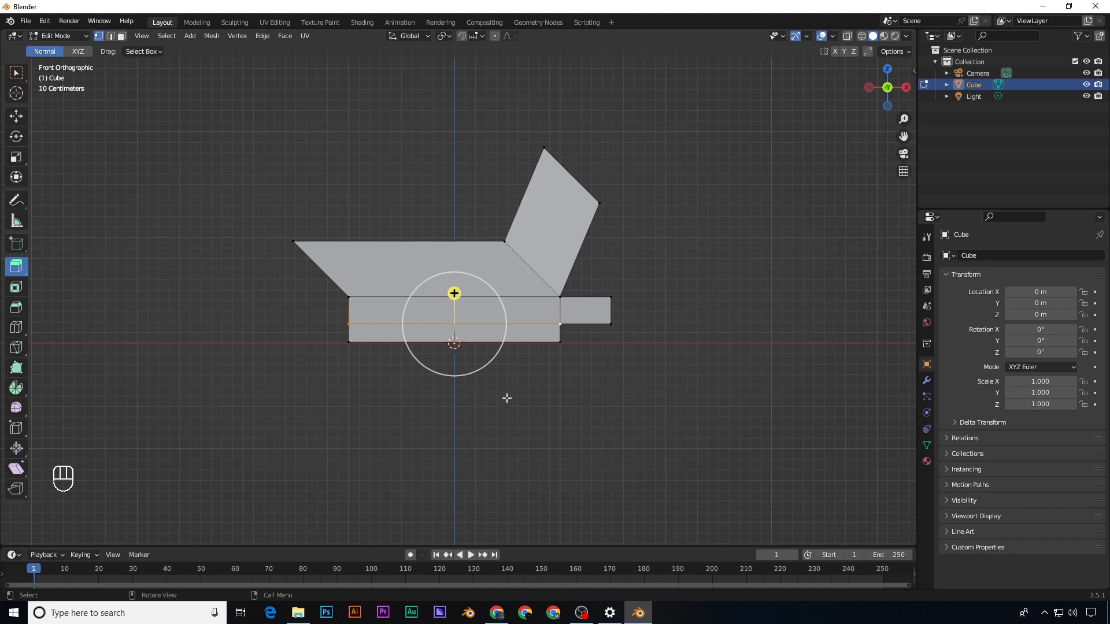
Step: In wireframe, box-select all vertices above the base plane, return to solid shading and delete them, leaving only the flat plane
{"action": "key", "text": "z"}
{"action": "left_click", "coordinate": [452, 359]}
{"action": "mouse_move", "coordinate": [196, 117]}
{"action": "left_mouse_down"}
{"action": "mouse_move", "coordinate": [793, 300]}
{"action": "mouse_move", "coordinate": [798, 331]}
{"action": "left_mouse_up"}
{"action": "key", "text": "shift+z"}
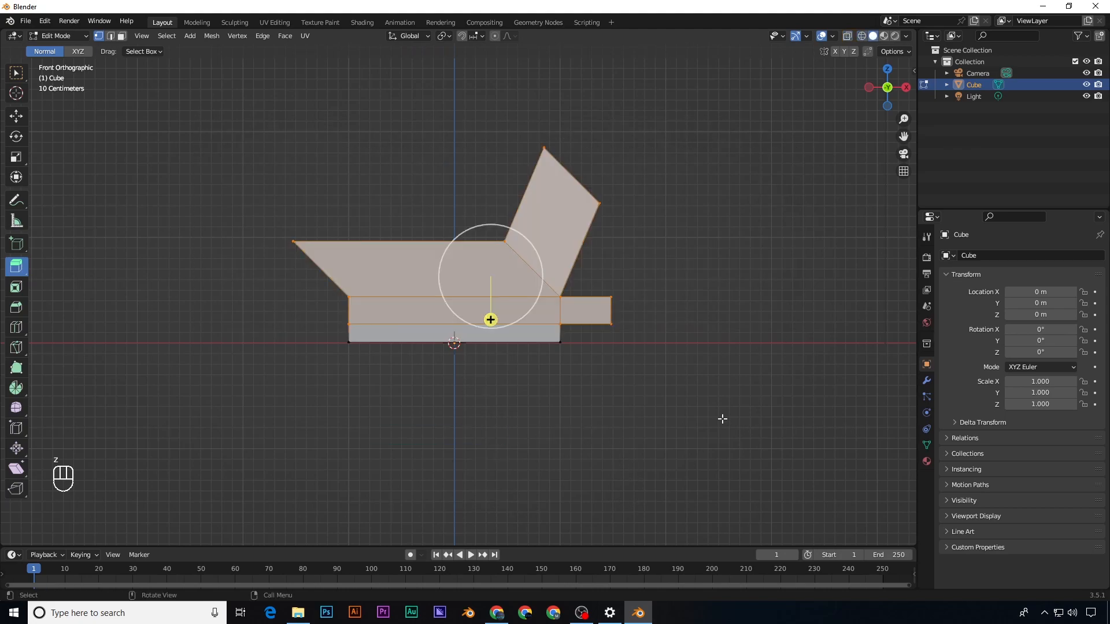
{"action": "key", "text": "x"}
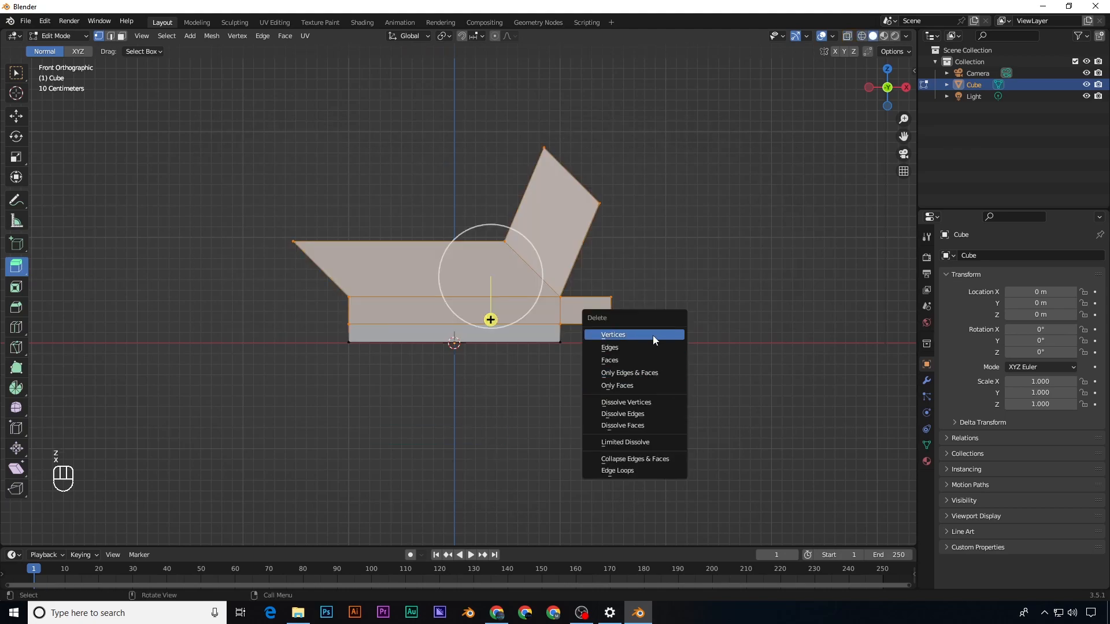
{"action": "left_click", "coordinate": [653, 335]}
{"action": "middle_click_drag", "start_coordinate": [617, 352], "coordinate": [405, 356]}
{"action": "scroll", "coordinate": [414, 363], "scroll_direction": "up", "scroll_amount": 2}
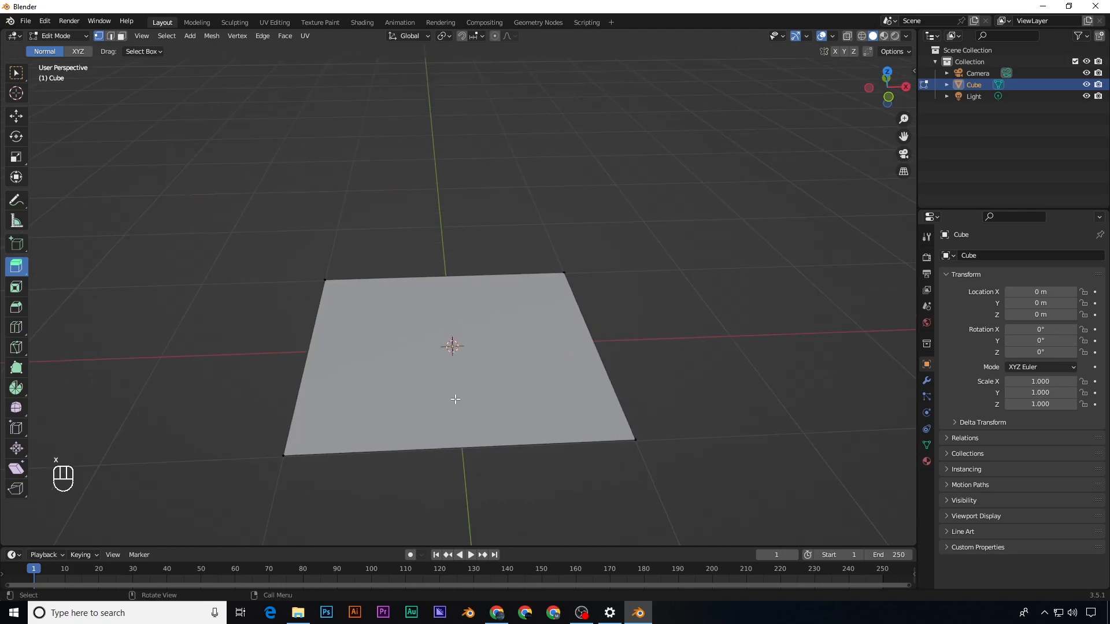
{"action": "middle_click_drag", "start_coordinate": [451, 395], "coordinate": [415, 281], "text": "shift"}
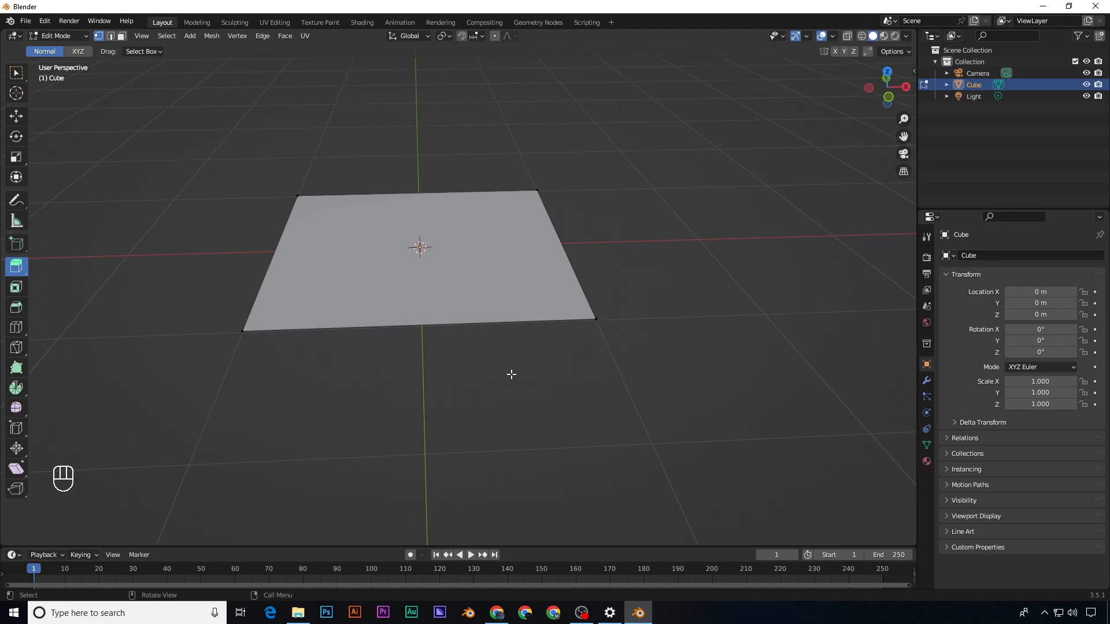
{"action": "mouse_move", "coordinate": [479, 354]}
{"action": "middle_mouse_down"}
{"action": "mouse_move", "coordinate": [496, 376]}
{"action": "mouse_move", "coordinate": [460, 353]}
{"action": "middle_mouse_up"}
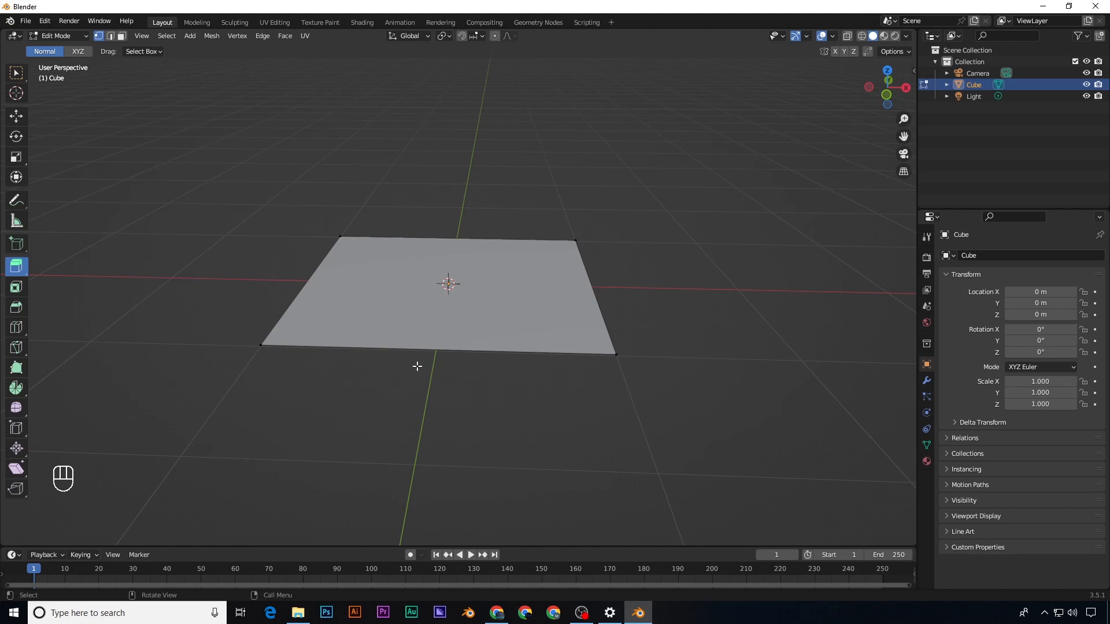
Step: Switch to face selection, select the plane's face and inset it with the Inset Faces tool to form an even border
{"action": "key", "text": "3"}
{"action": "left_click", "coordinate": [497, 316]}
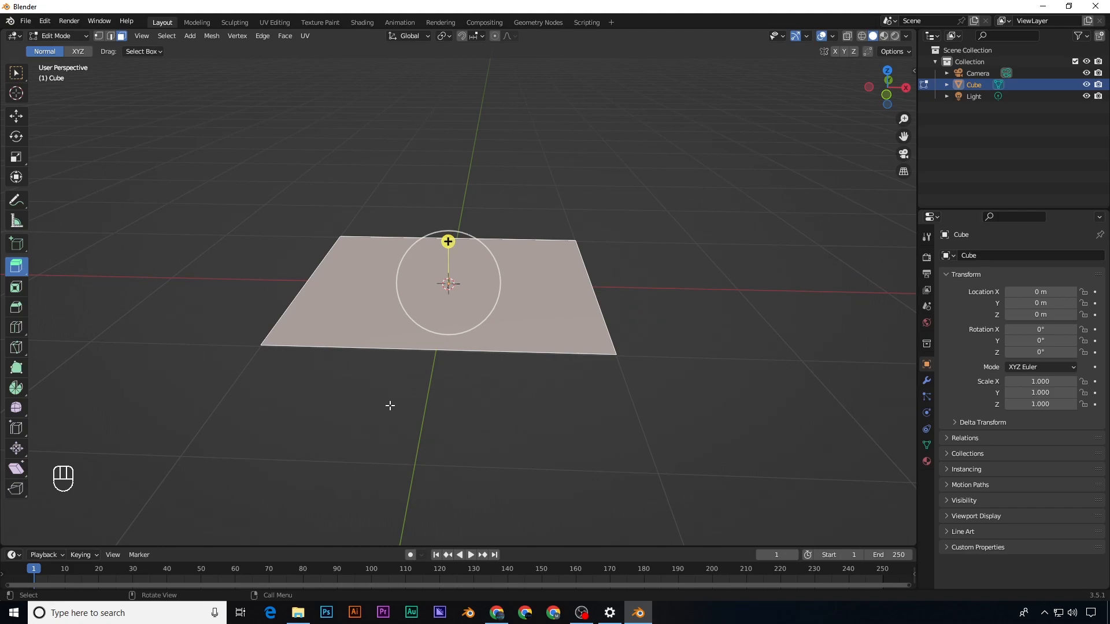
{"action": "left_click", "coordinate": [13, 295]}
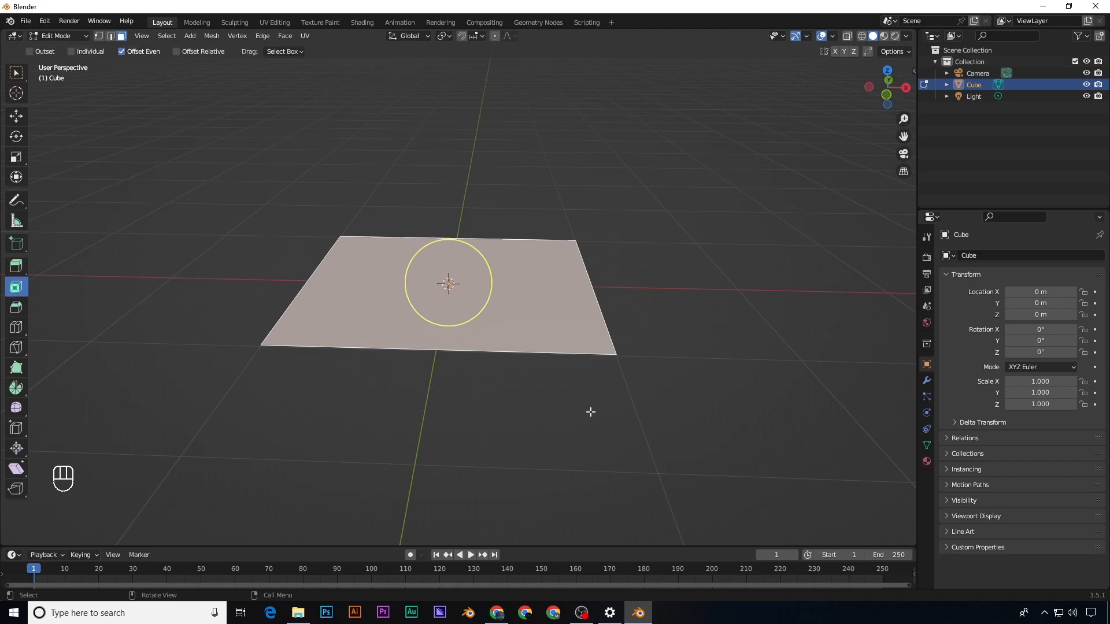
{"action": "left_click_drag", "start_coordinate": [599, 405], "coordinate": [567, 395]}
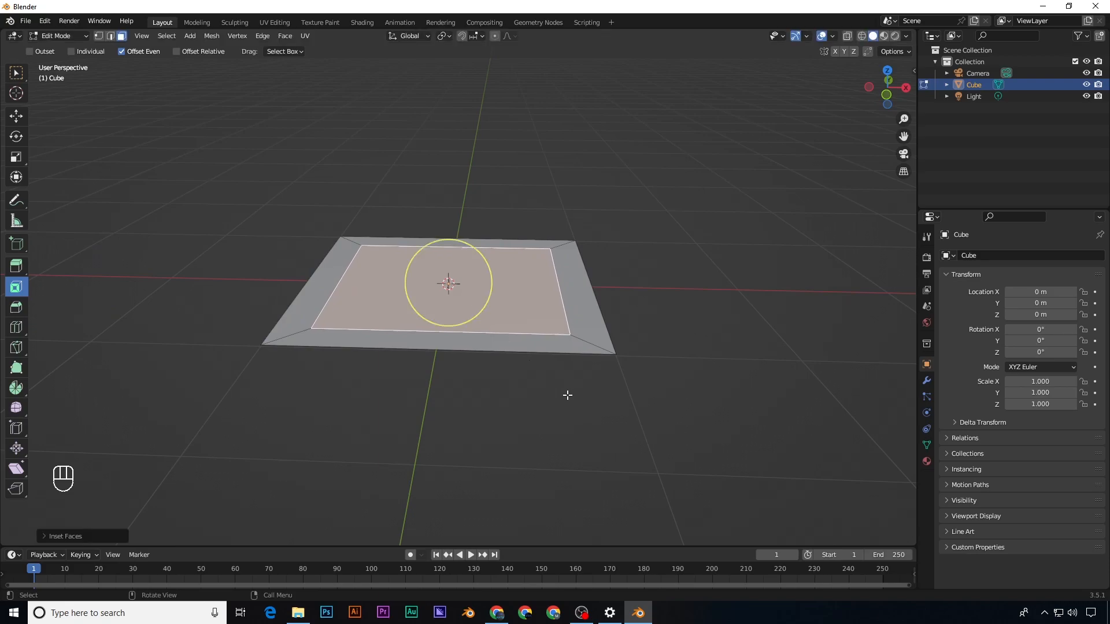
Step: Inset the plane's inner face again with a thickness of about 0.26 m
{"action": "middle_click_drag", "start_coordinate": [475, 301], "coordinate": [493, 346]}
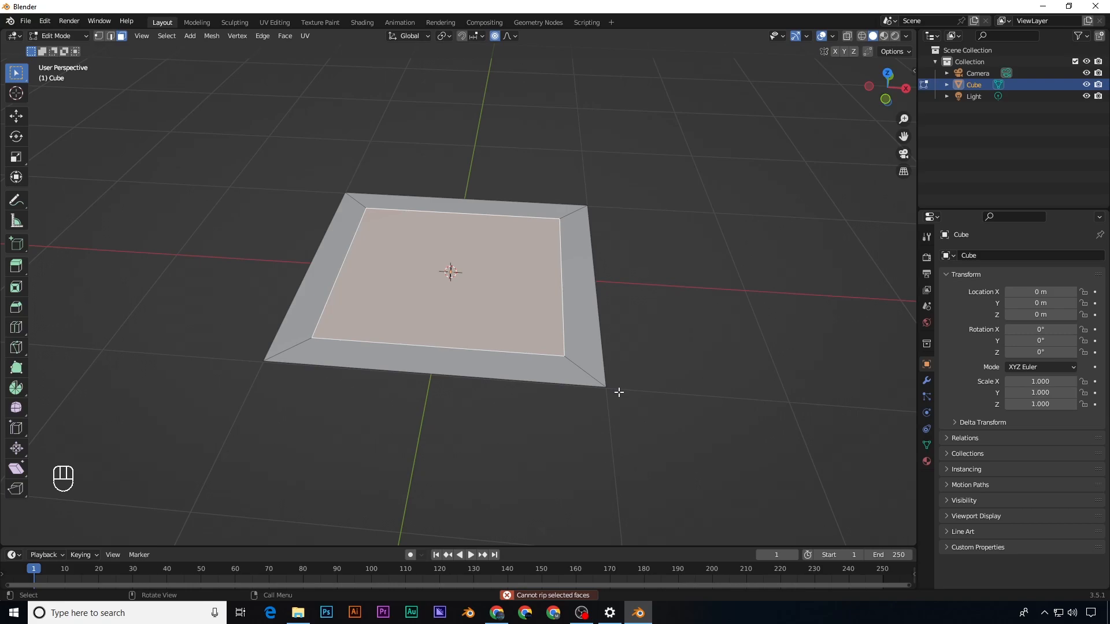
{"action": "key", "text": "i"}
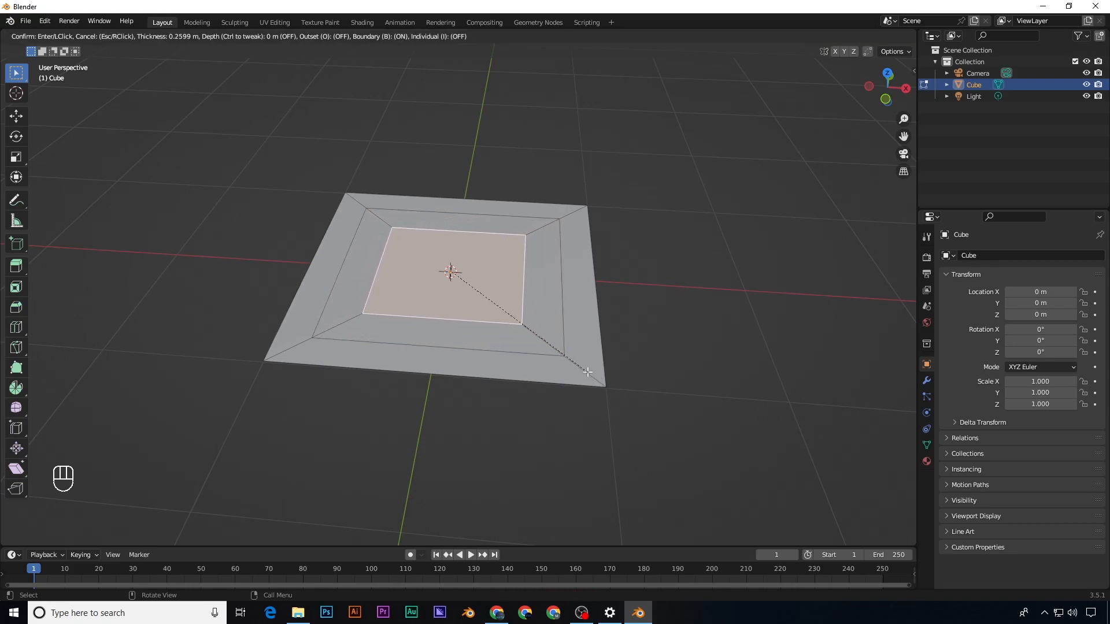
{"action": "left_click", "coordinate": [587, 372]}
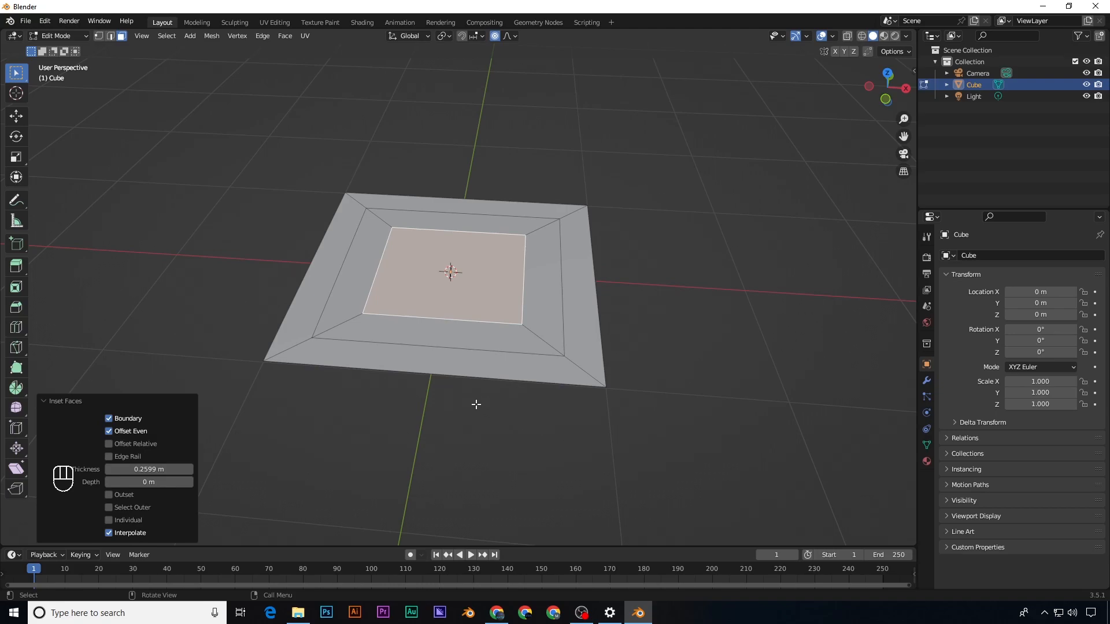
Step: Undo both insets to restore the plane's single flat face
{"action": "key", "text": "ctrl+z"}
{"action": "key", "text": "ctrl+z"}
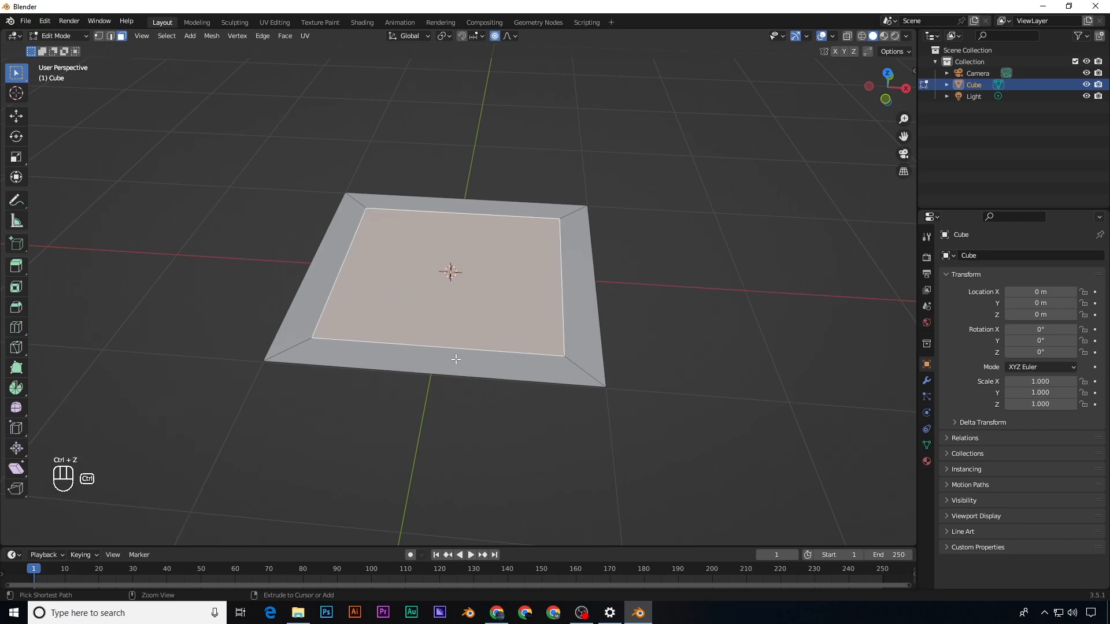
{"action": "key", "text": "ctrl+z"}
{"action": "key", "text": "ctrl+z"}
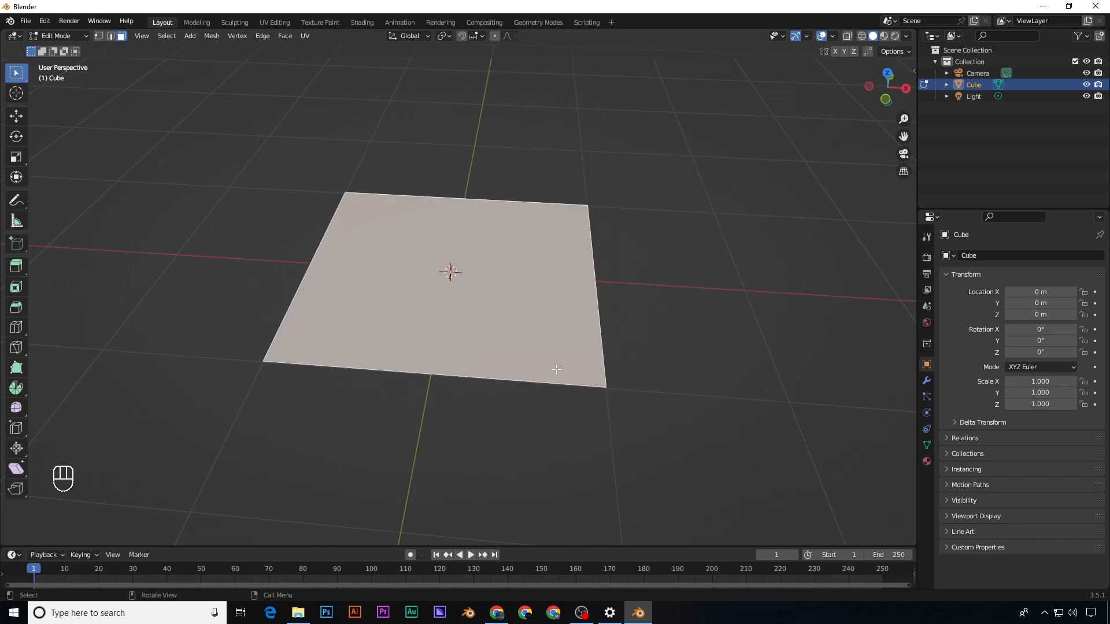
Step: Inset the plane's face by about 0.14 m and raise the inner face along Z by about 0.26 m
{"action": "key", "text": "i"}
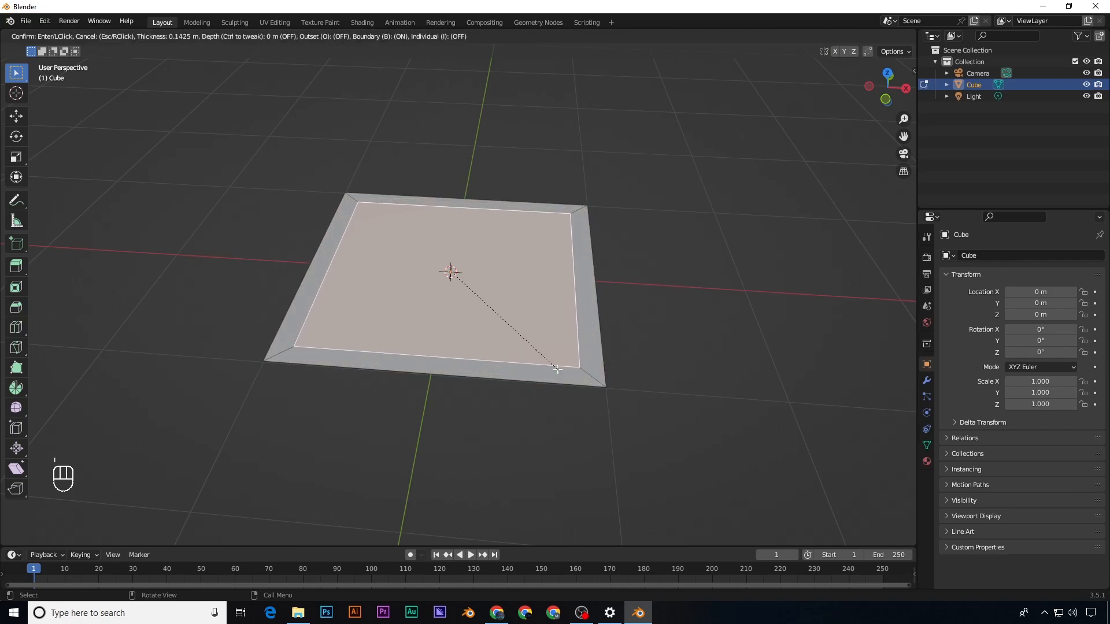
{"action": "left_click", "coordinate": [557, 369]}
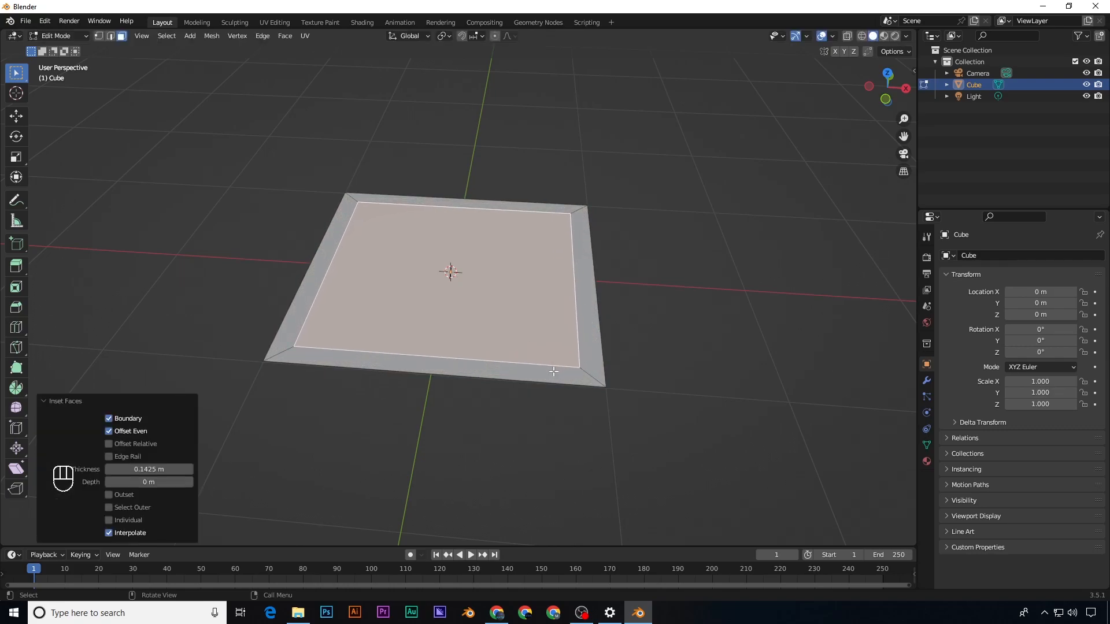
{"action": "key", "text": "g"}
{"action": "key", "text": "z"}
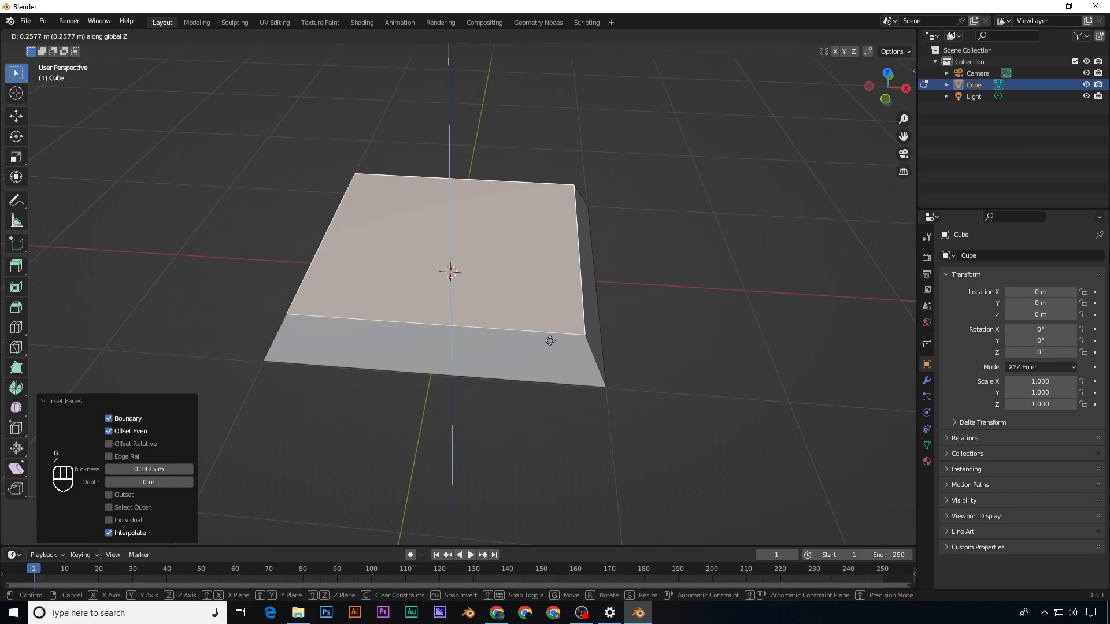
{"action": "left_click", "coordinate": [550, 341]}
Step: Scale the raised top face up by about 1.158 so the block's sides stand vertical
{"action": "mouse_move", "coordinate": [548, 338]}
{"action": "middle_mouse_down"}
{"action": "mouse_move", "coordinate": [550, 366]}
{"action": "mouse_move", "coordinate": [545, 349]}
{"action": "middle_mouse_up"}
{"action": "key", "text": "s"}
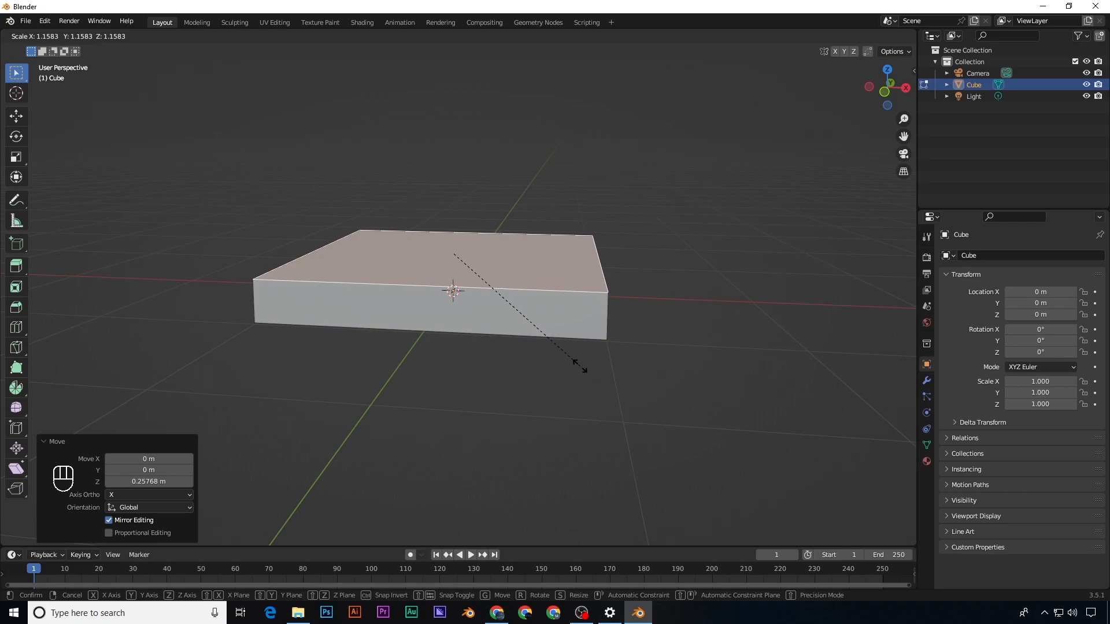
{"action": "left_click", "coordinate": [579, 366]}
{"action": "middle_click_drag", "start_coordinate": [426, 369], "coordinate": [489, 356]}
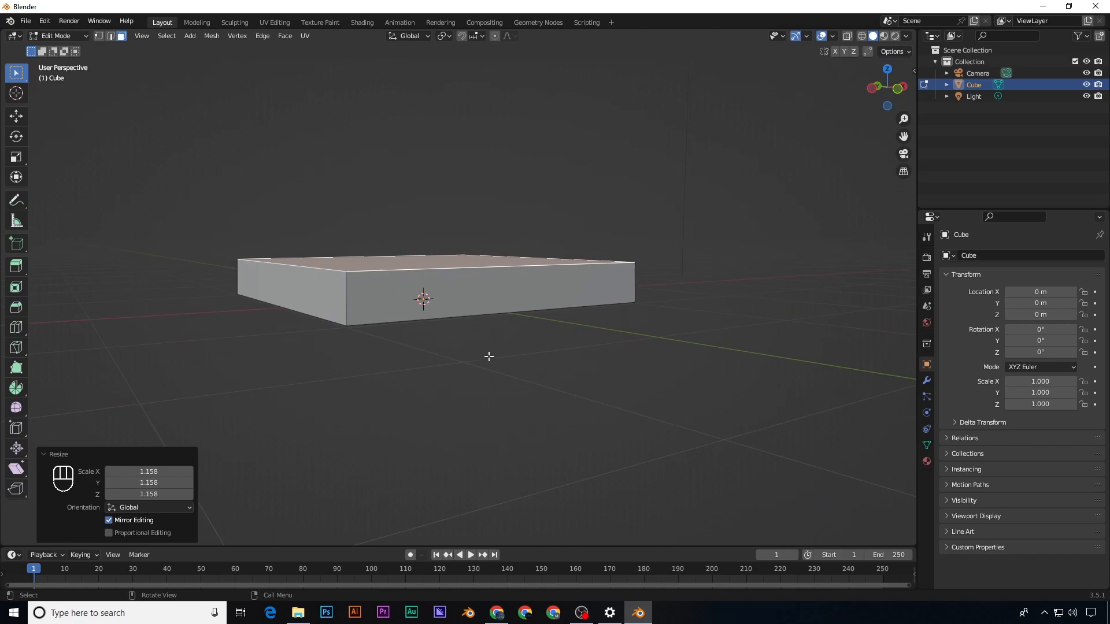
{"action": "middle_click_drag", "start_coordinate": [421, 292], "coordinate": [436, 288]}
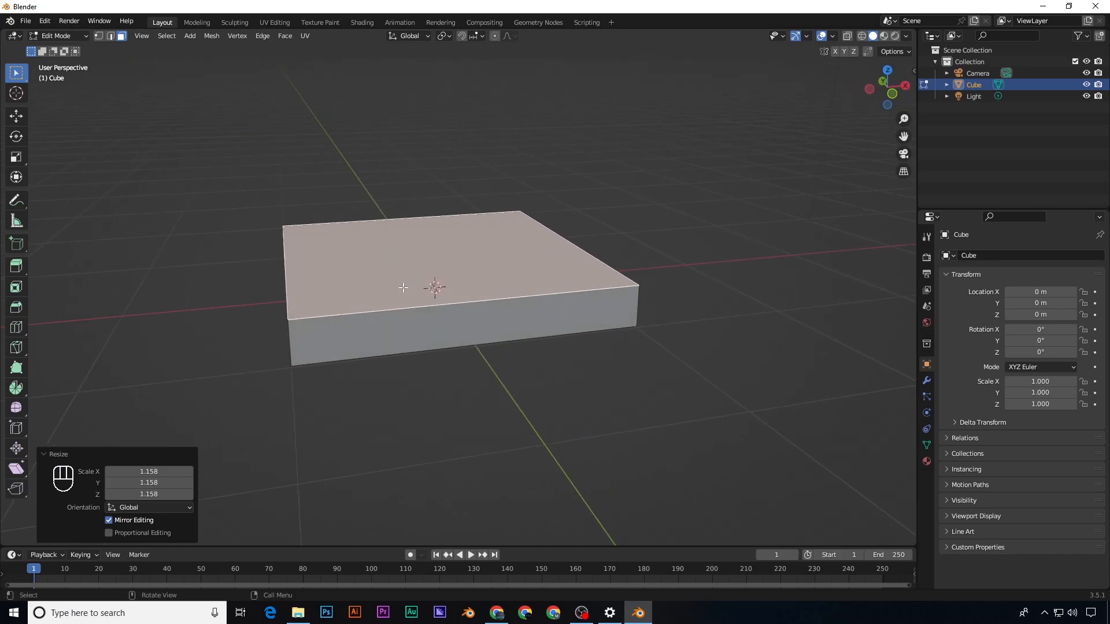
Step: Inset the block's top face by about 0.058 m and raise it along Z by about 0.31 m
{"action": "key", "text": "i"}
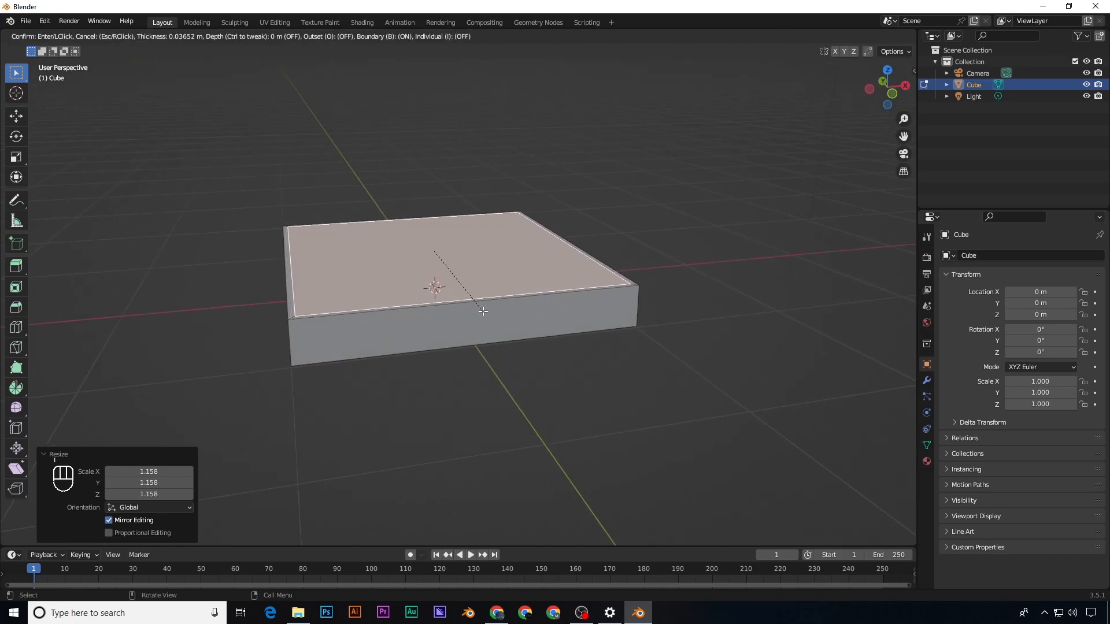
{"action": "left_click", "coordinate": [480, 310]}
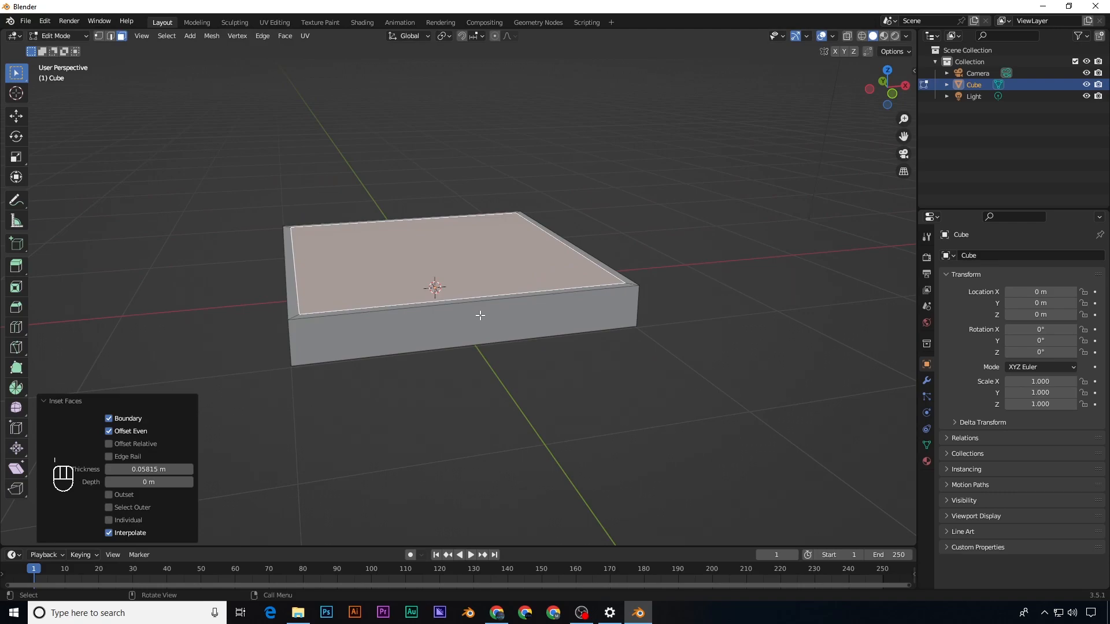
{"action": "key", "text": "g"}
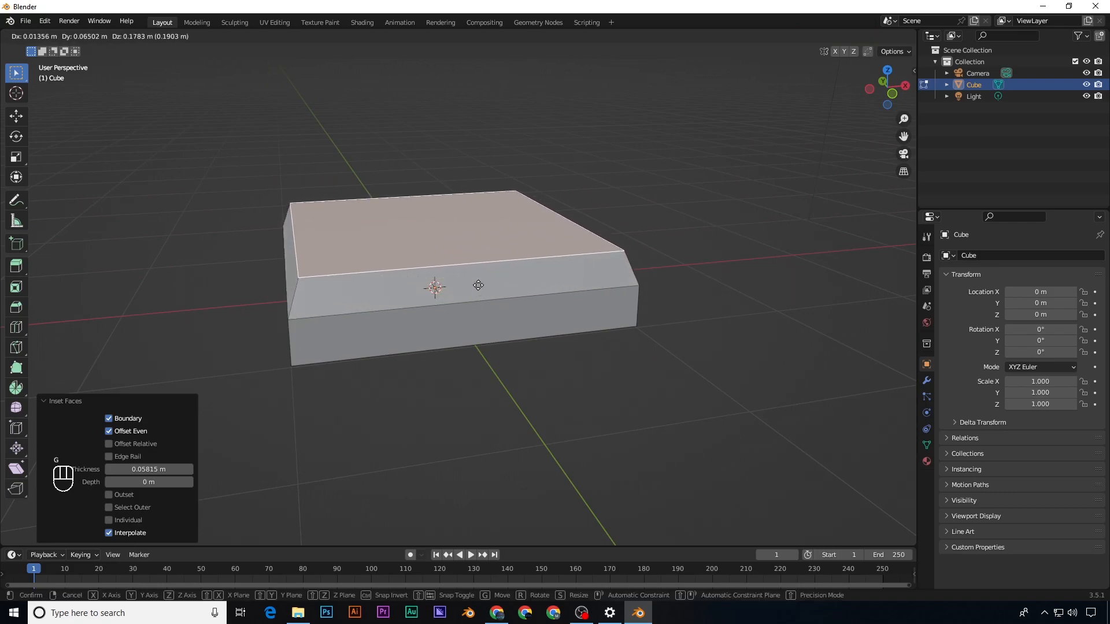
{"action": "key", "text": "z"}
{"action": "left_click", "coordinate": [478, 265]}
Step: Scale the second layer's top face up by about 1.057
{"action": "key", "text": "s"}
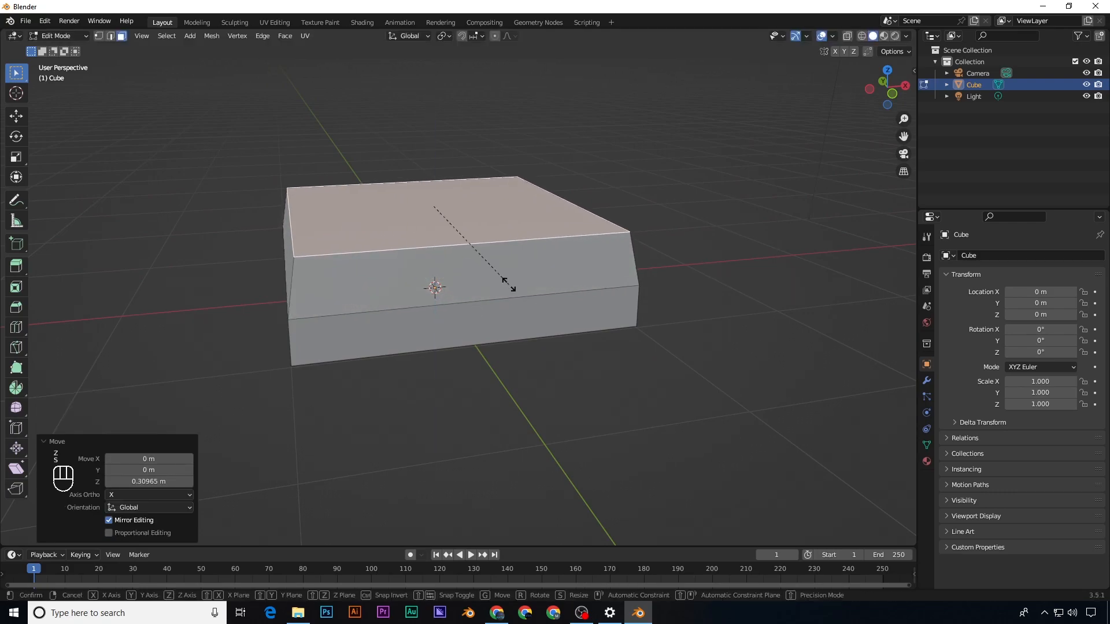
{"action": "left_click", "coordinate": [516, 287]}
{"action": "middle_click_drag", "start_coordinate": [421, 298], "coordinate": [524, 323]}
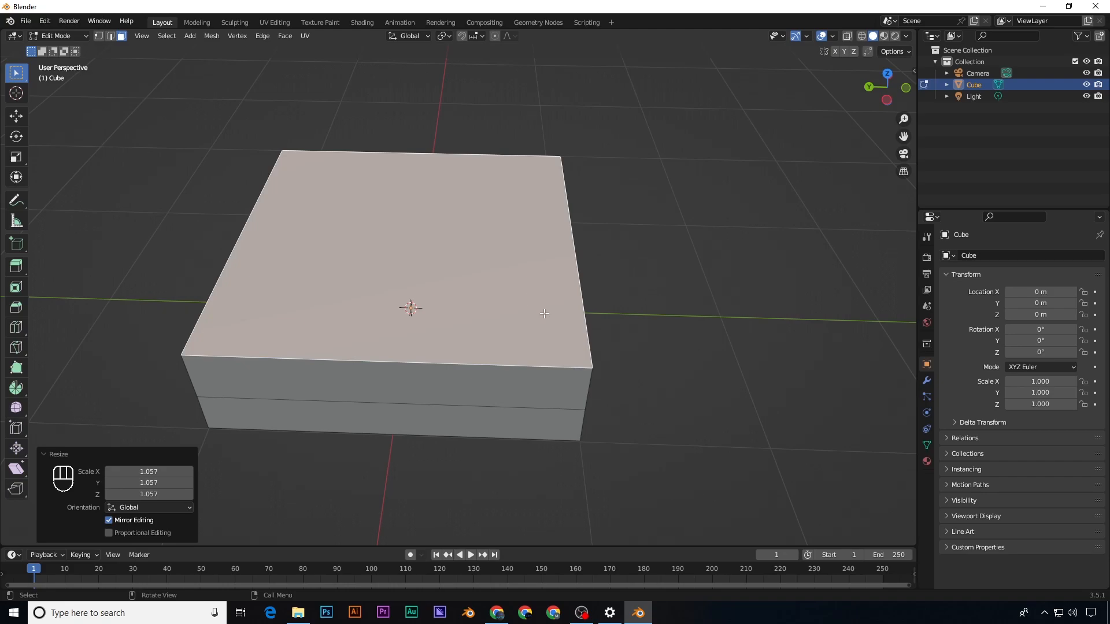
Step: Undo all the inset, move and scale operations back to the flat plane
{"action": "key", "text": "ctrl+z"}
{"action": "key", "text": "ctrl+z"}
{"action": "key", "text": "ctrl+z"}
{"action": "key", "text": "ctrl+z"}
{"action": "key", "text": "ctrl+z"}
{"action": "key", "text": "ctrl+z"}
{"action": "key", "text": "ctrl+z"}
{"action": "key", "text": "ctrl+z"}
{"action": "middle_click_drag", "start_coordinate": [544, 314], "coordinate": [530, 293]}
{"action": "key", "text": "ctrl+z"}
{"action": "middle_click_drag", "start_coordinate": [488, 401], "coordinate": [503, 354]}
{"action": "key", "text": "s"}
{"action": "right_click", "coordinate": [512, 376]}
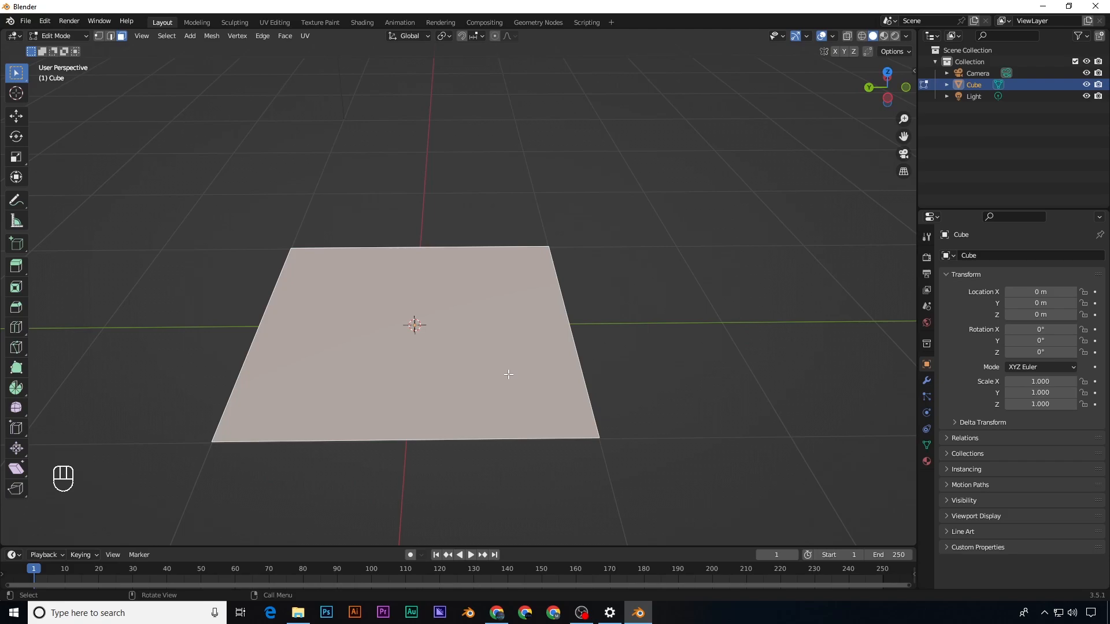
Step: Extrude the plane's face in place and scale it to about 0.683 to imitate an inset
{"action": "middle_click_drag", "start_coordinate": [508, 374], "coordinate": [513, 361]}
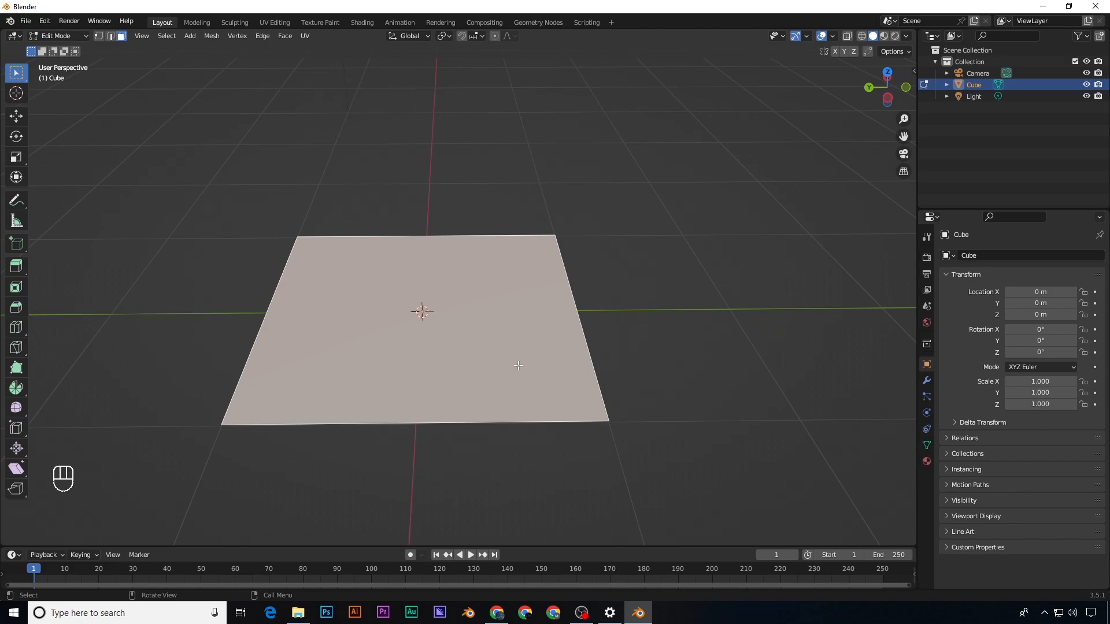
{"action": "key", "text": "e"}
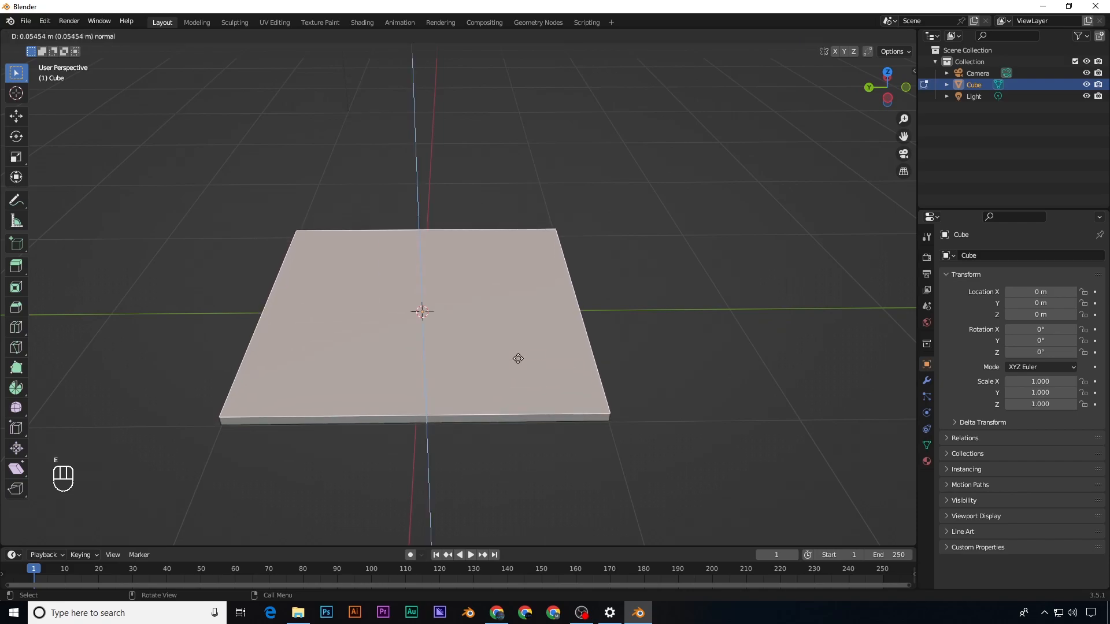
{"action": "key", "text": "s"}
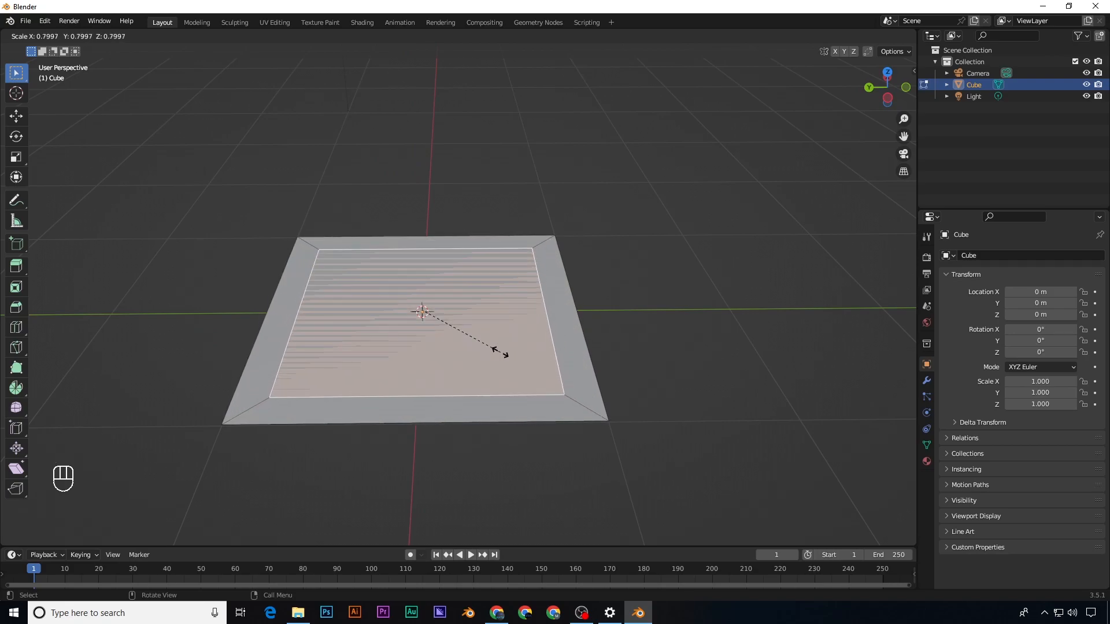
{"action": "left_click", "coordinate": [479, 354]}
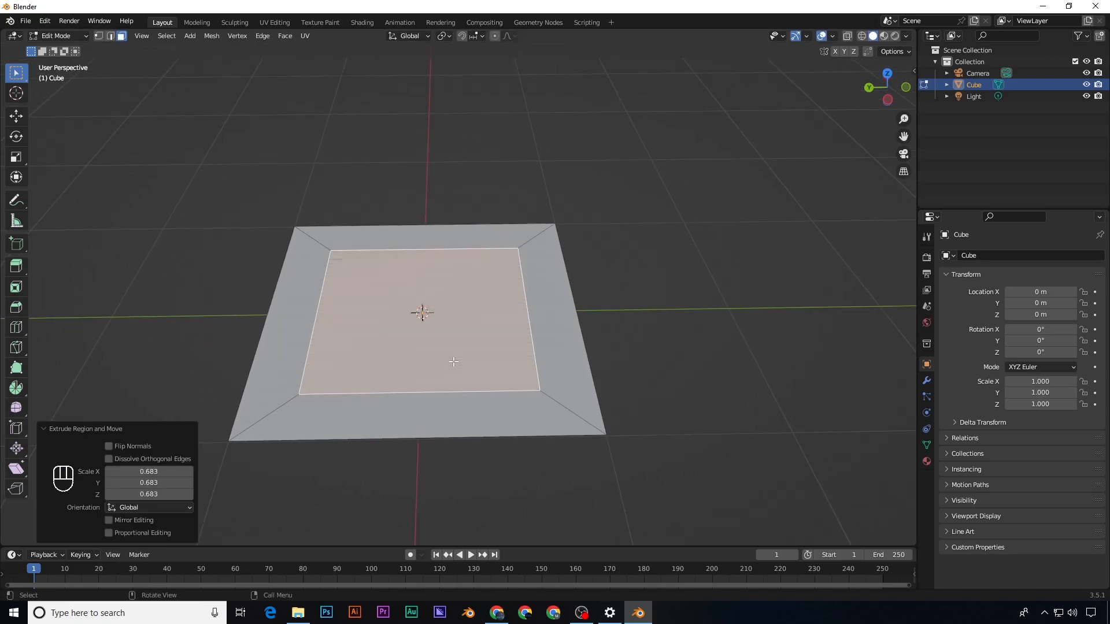
{"action": "scroll", "coordinate": [454, 365], "scroll_direction": "up", "scroll_amount": 4}
{"action": "middle_click_drag", "start_coordinate": [478, 254], "coordinate": [465, 285]}
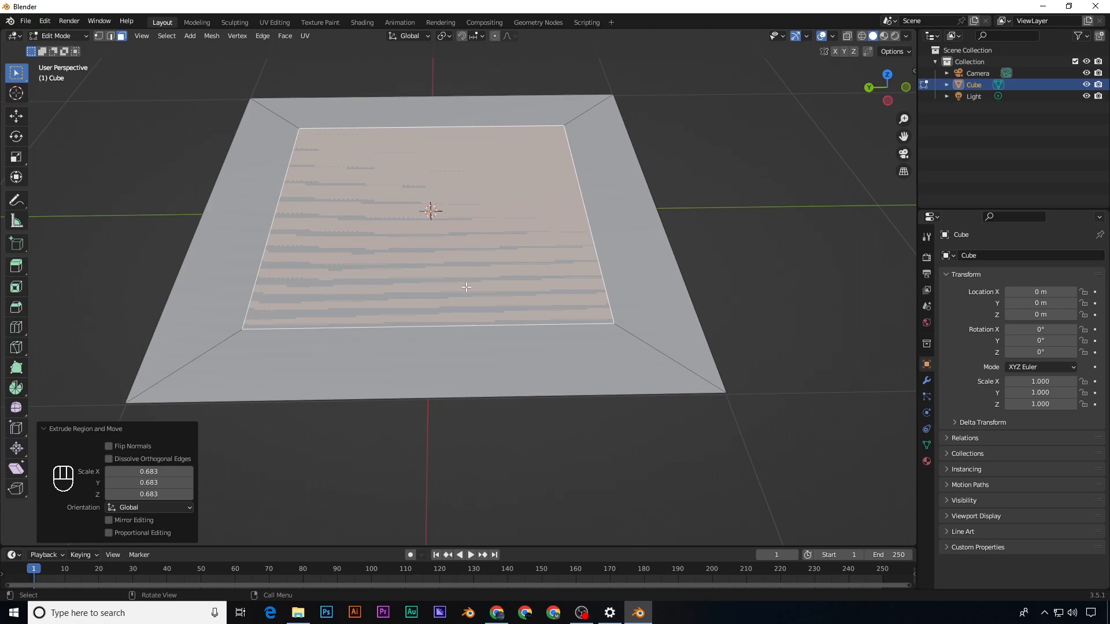
{"action": "middle_click_drag", "start_coordinate": [359, 312], "coordinate": [402, 327]}
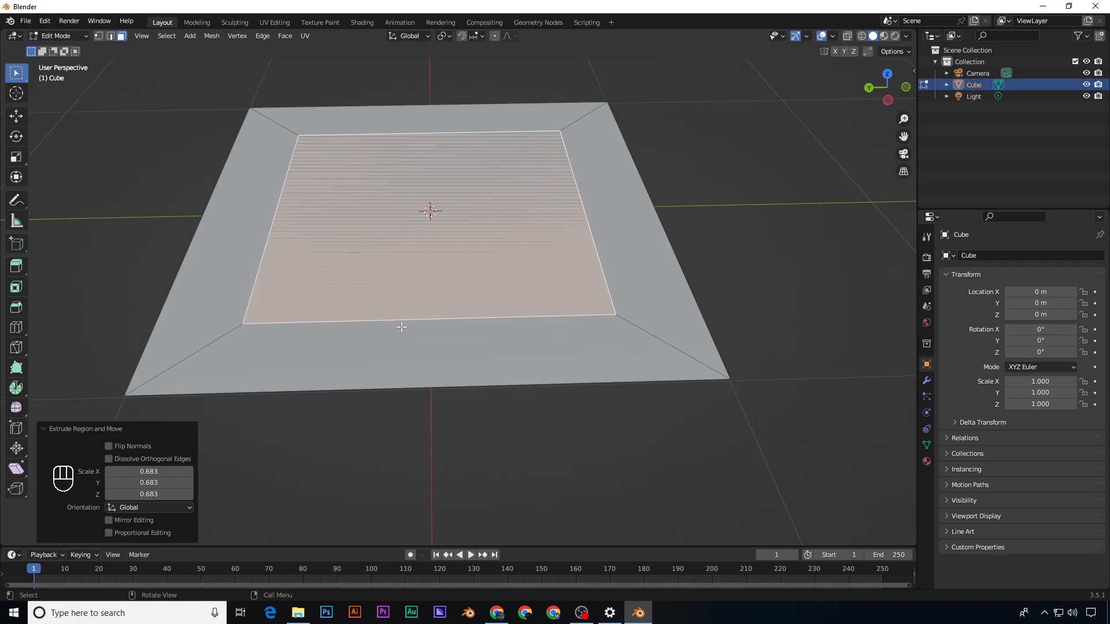
Step: Clear the selection and reselect the flat plane's face in face selection mode
{"action": "middle_click_drag", "start_coordinate": [612, 411], "coordinate": [609, 407], "text": "shift"}
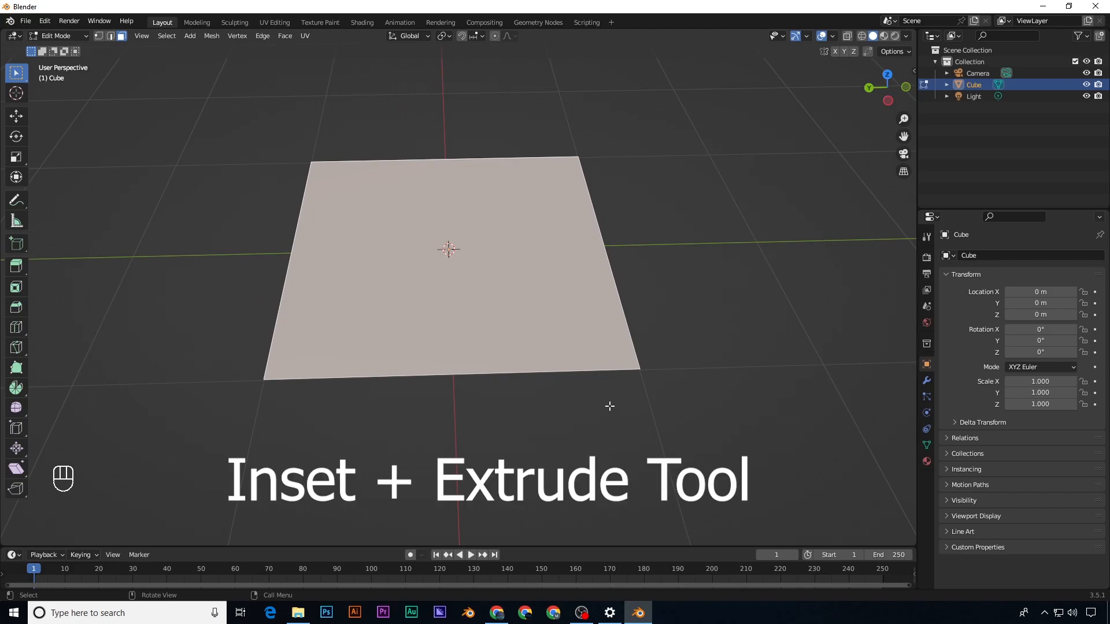
{"action": "middle_click_drag", "start_coordinate": [607, 401], "coordinate": [619, 427], "text": "shift"}
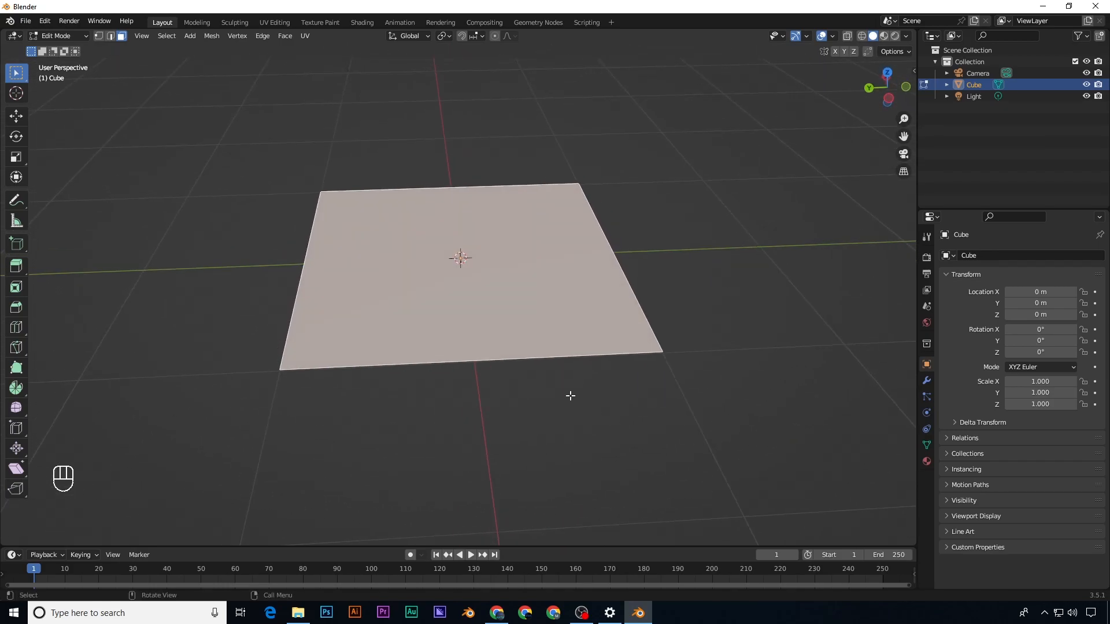
{"action": "key", "text": "a"}
{"action": "key", "text": "a"}
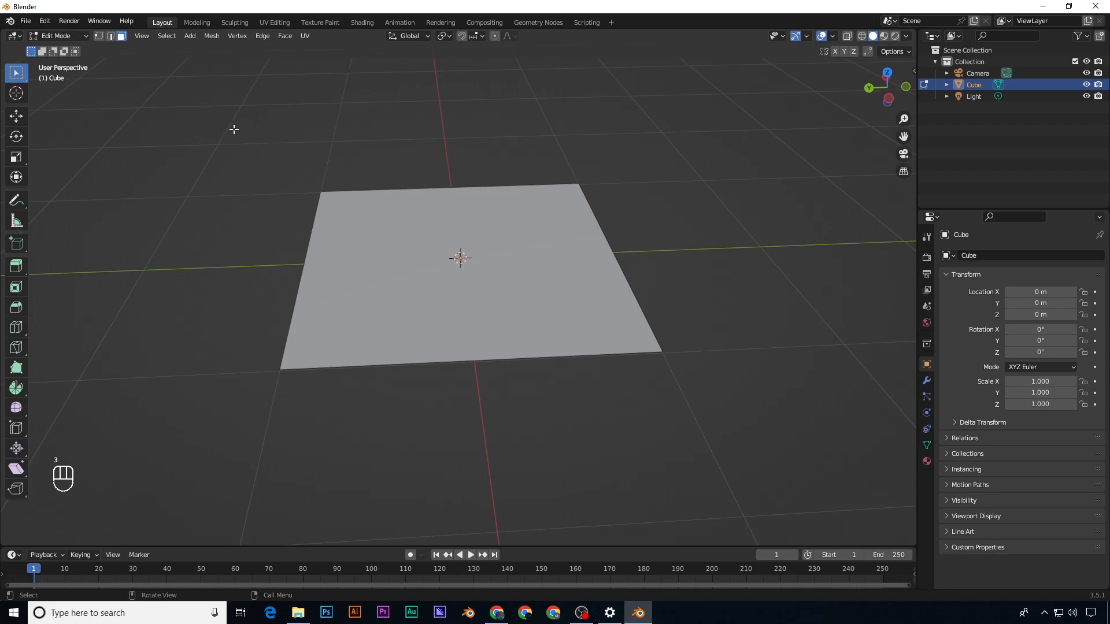
{"action": "key", "text": "3"}
{"action": "left_click", "coordinate": [470, 265]}
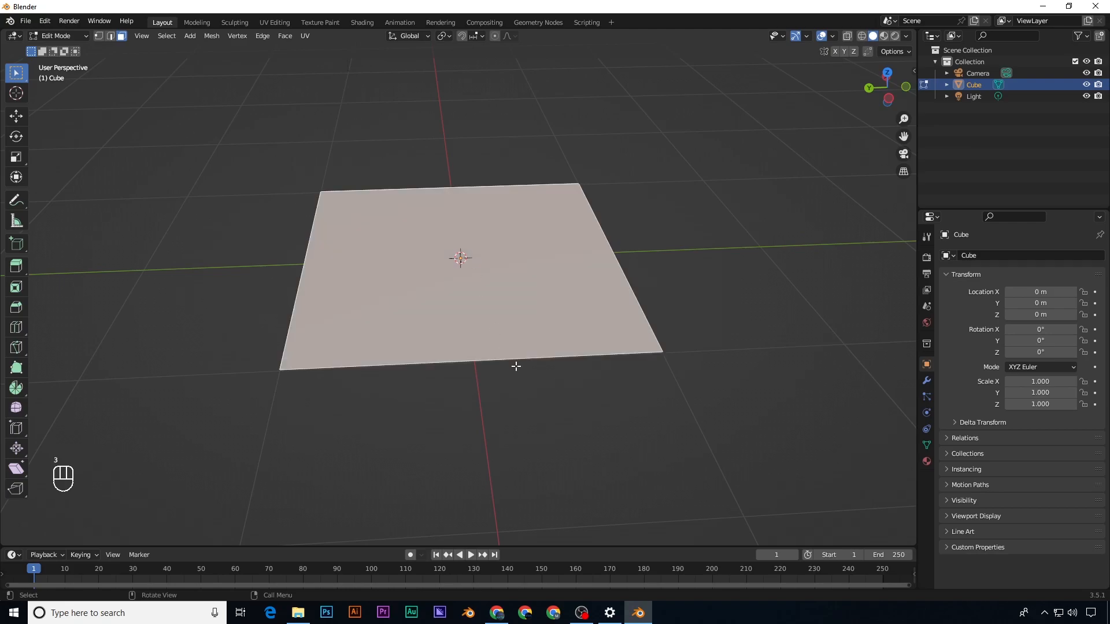
Step: Inset the plane's face by about 0.06 m and extrude the inner face up by about 0.07 m
{"action": "key", "text": "i"}
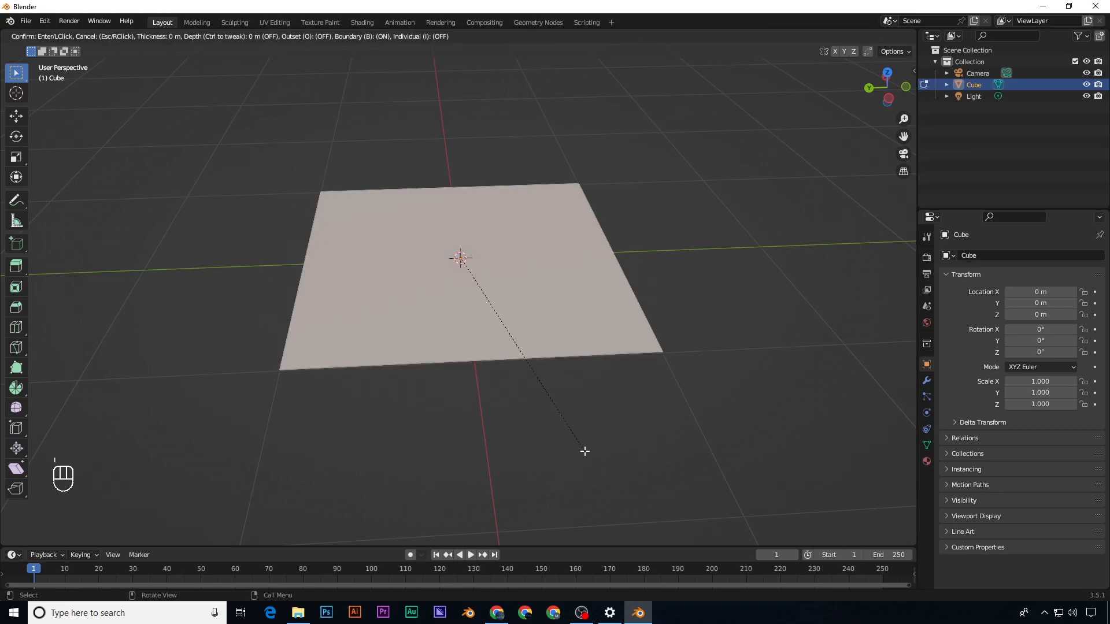
{"action": "left_click", "coordinate": [581, 447]}
{"action": "key", "text": "e"}
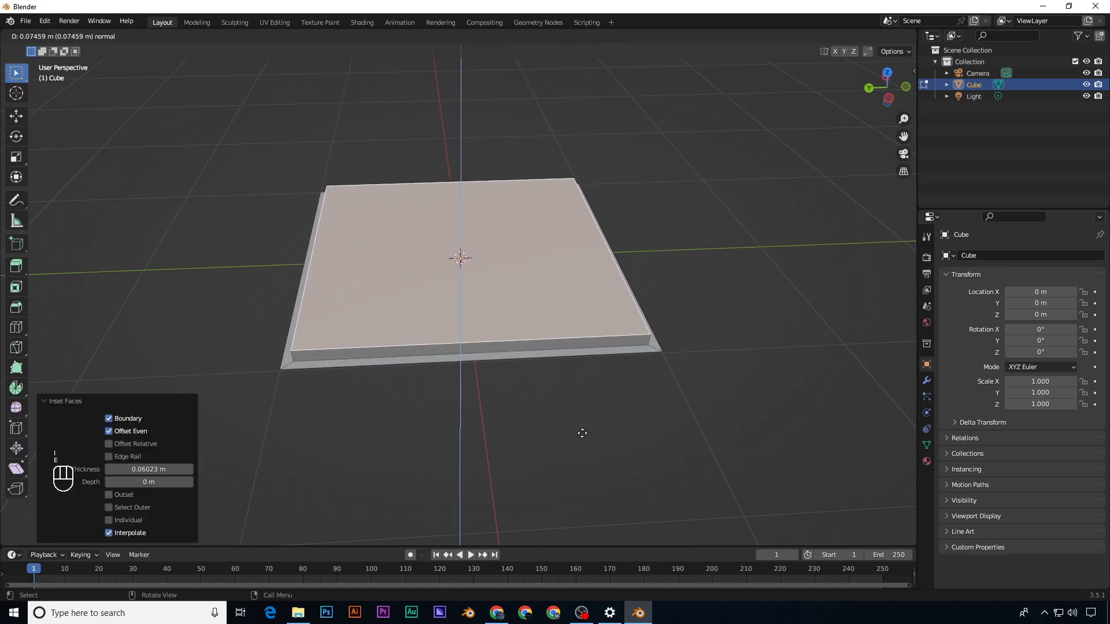
{"action": "left_click", "coordinate": [582, 435]}
Step: Add a second step by insetting the raised top face slightly and extruding it up by about 0.064 m
{"action": "key", "text": "i"}
{"action": "left_click", "coordinate": [581, 425]}
{"action": "key", "text": "e"}
{"action": "left_click", "coordinate": [580, 415]}
Step: Add a third step by insetting the uppermost face and extruding it up by about 0.072 m
{"action": "key", "text": "i"}
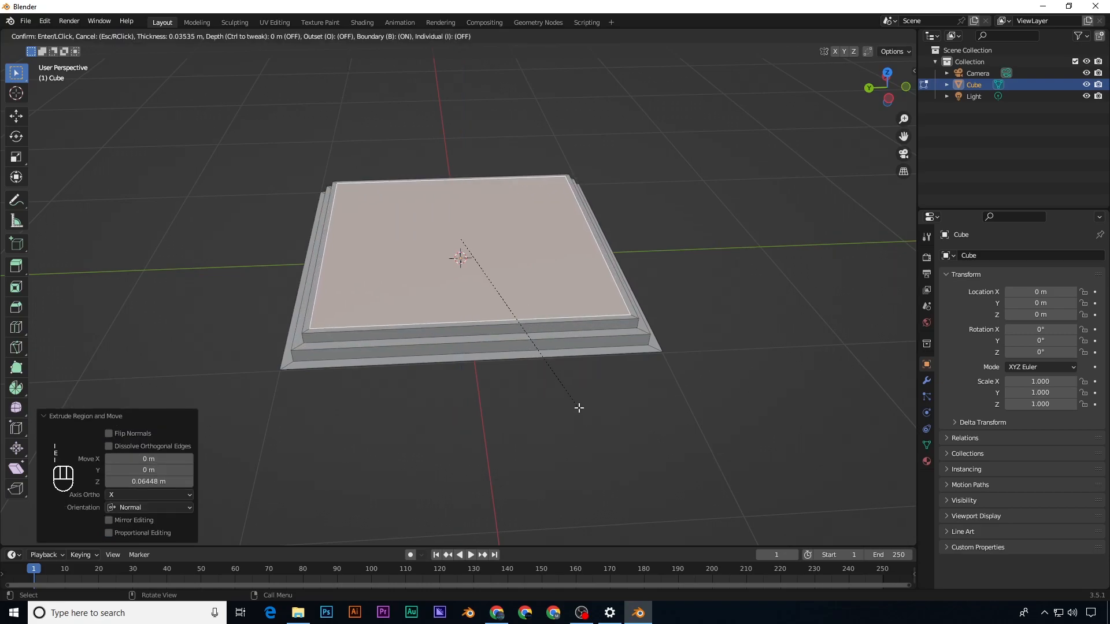
{"action": "left_click", "coordinate": [578, 403]}
{"action": "key", "text": "e"}
{"action": "left_click", "coordinate": [578, 394]}
Step: Examine the stepped shape from above and its open underside, including the top and bottom orthographic views
{"action": "middle_click_drag", "start_coordinate": [578, 395], "coordinate": [536, 322]}
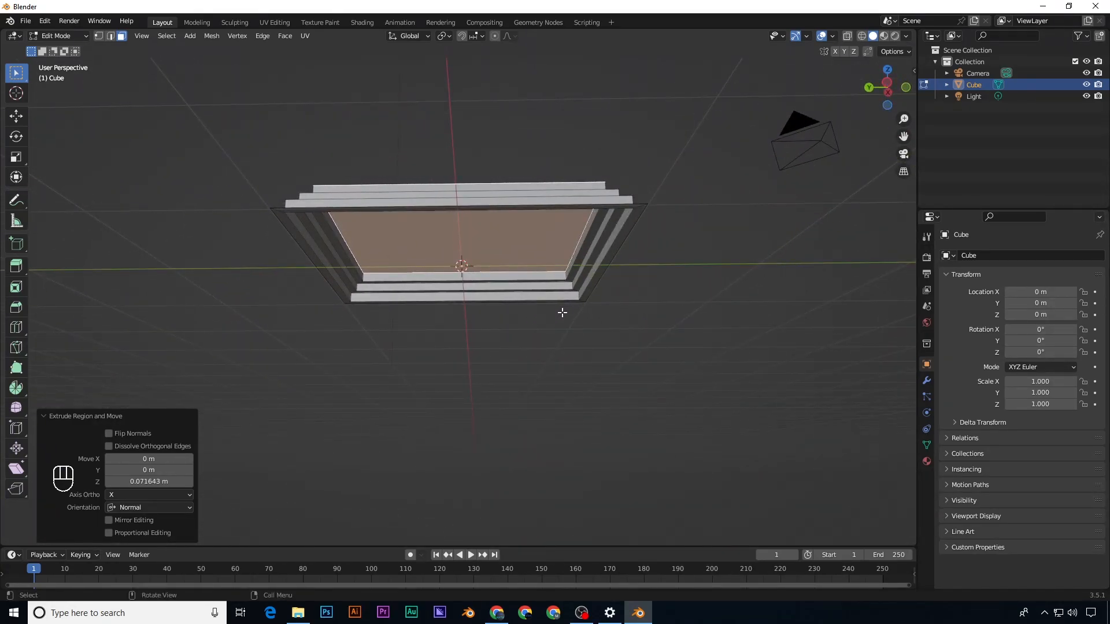
{"action": "mouse_move", "coordinate": [562, 278]}
{"action": "middle_mouse_down"}
{"action": "mouse_move", "coordinate": [560, 315]}
{"action": "mouse_move", "coordinate": [560, 294]}
{"action": "middle_mouse_up"}
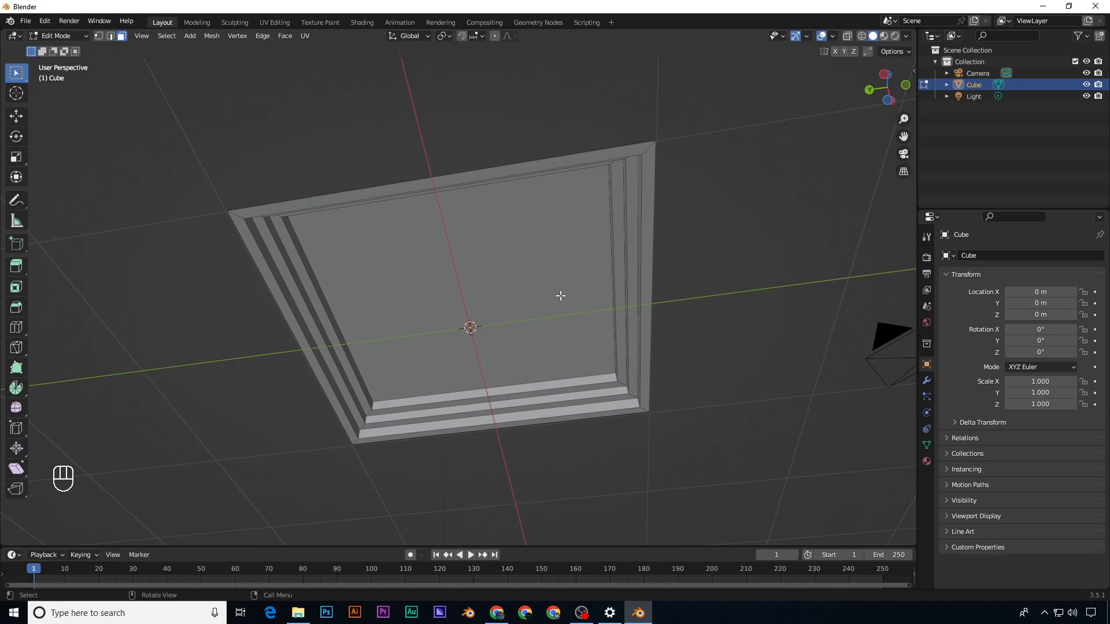
{"action": "middle_click_drag", "start_coordinate": [555, 285], "coordinate": [574, 341]}
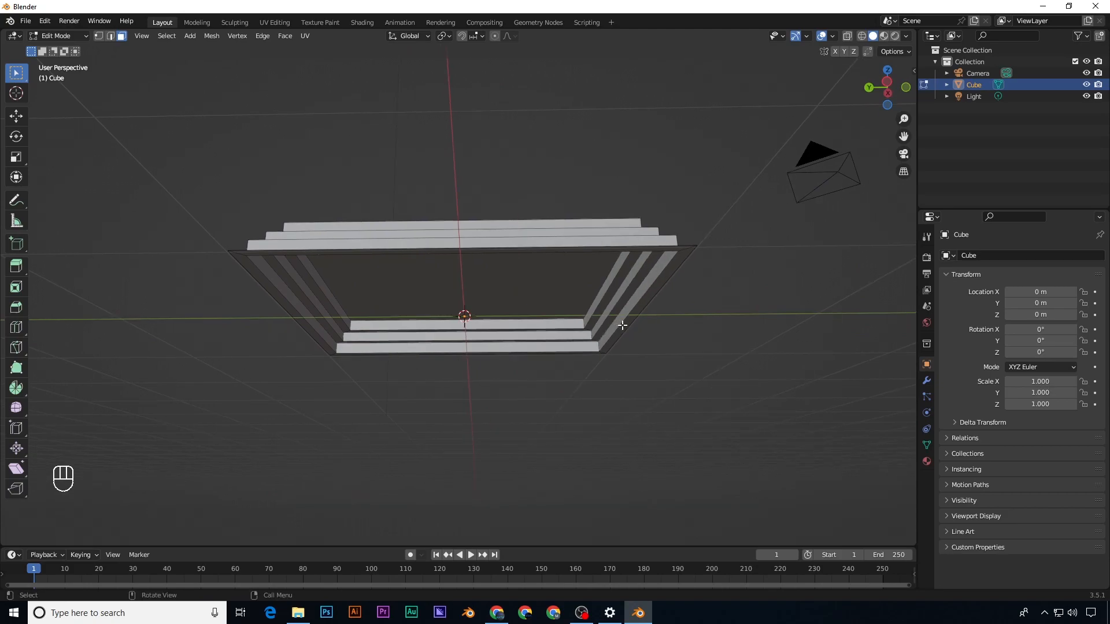
{"action": "middle_click_drag", "start_coordinate": [617, 329], "coordinate": [612, 231]}
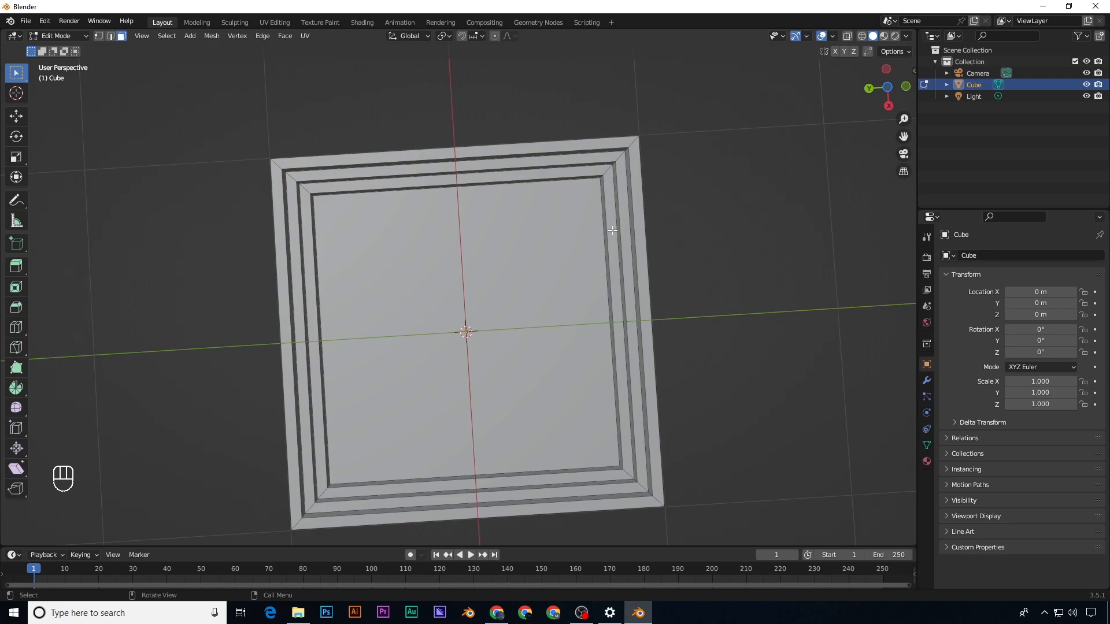
{"action": "key", "text": "KP_7"}
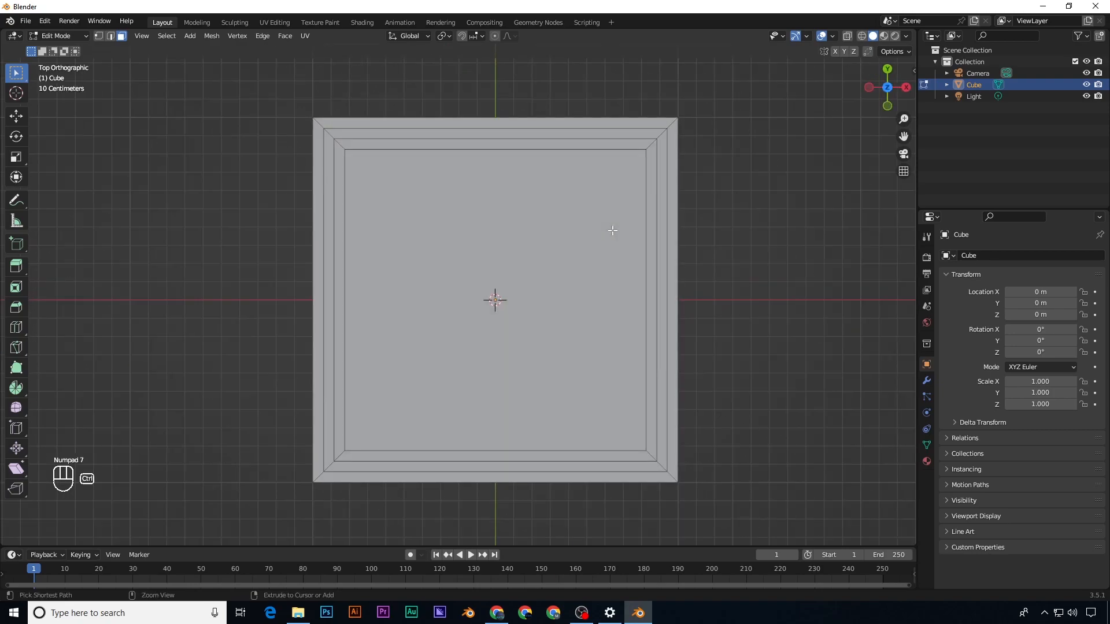
{"action": "key", "text": "ctrl+KP_7"}
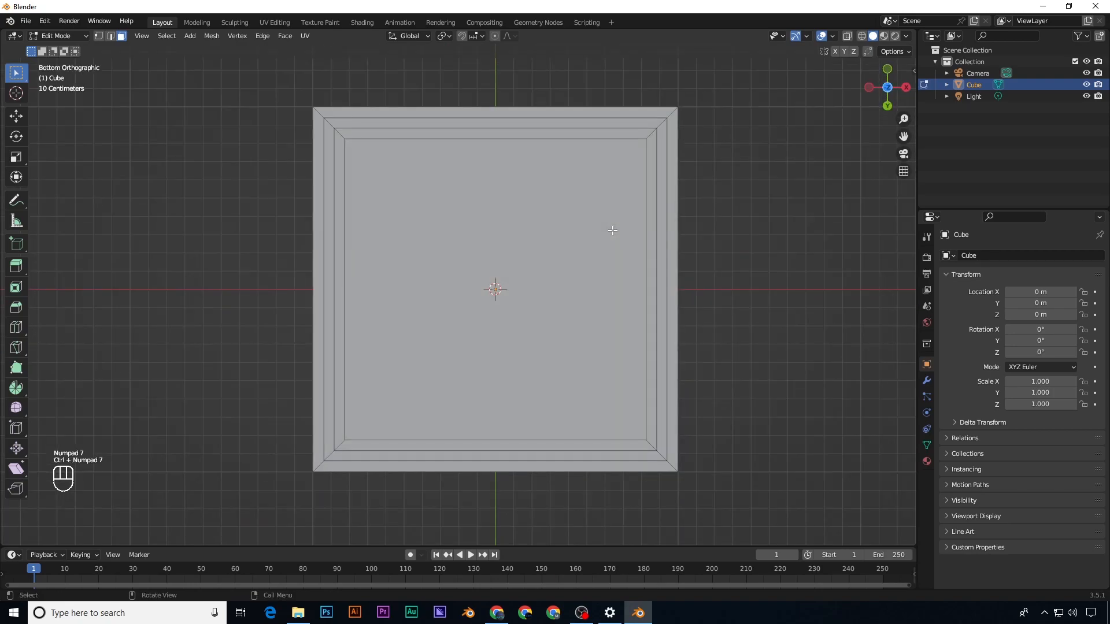
Step: Switch to edge selection and select the whole edge loop bordering the stepped shape's underside opening
{"action": "middle_click_drag", "start_coordinate": [615, 186], "coordinate": [614, 208]}
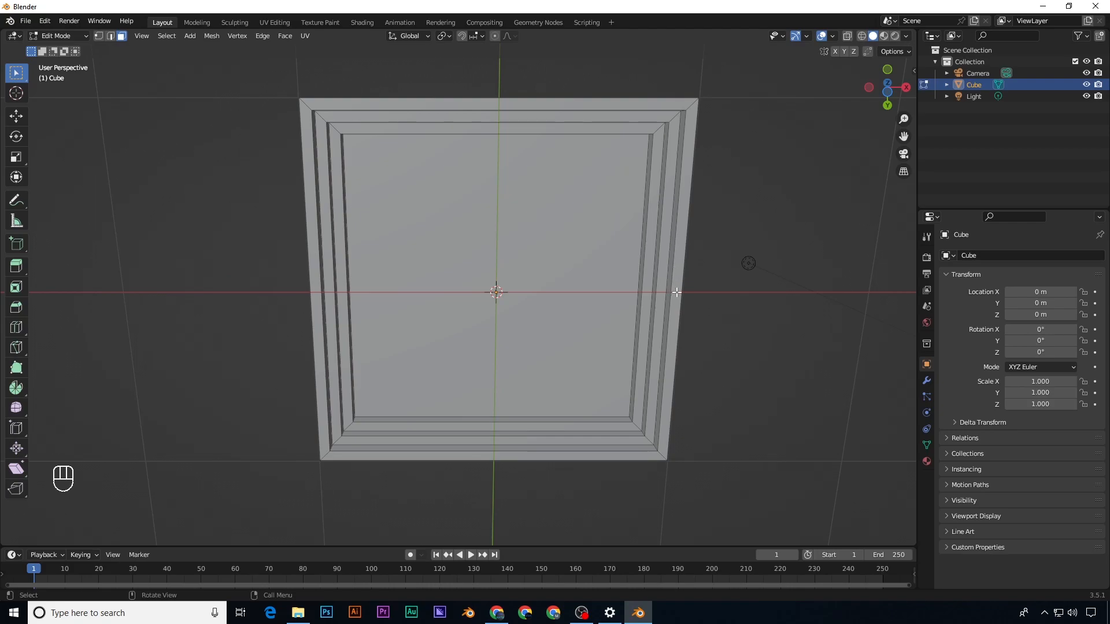
{"action": "key", "text": "2"}
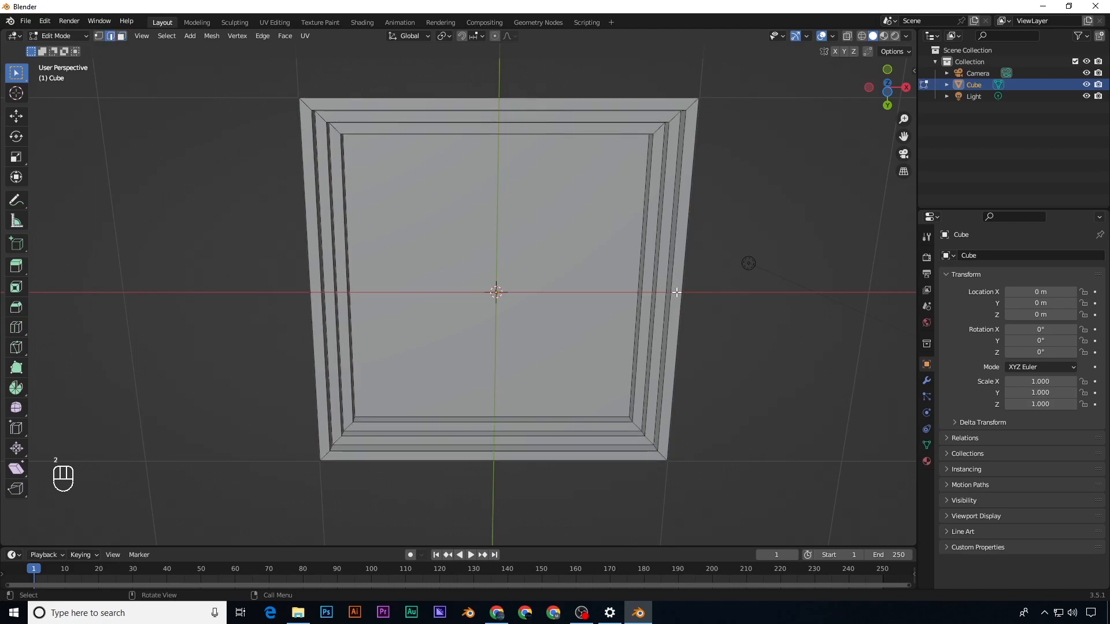
{"action": "left_click", "coordinate": [676, 242], "text": "alt"}
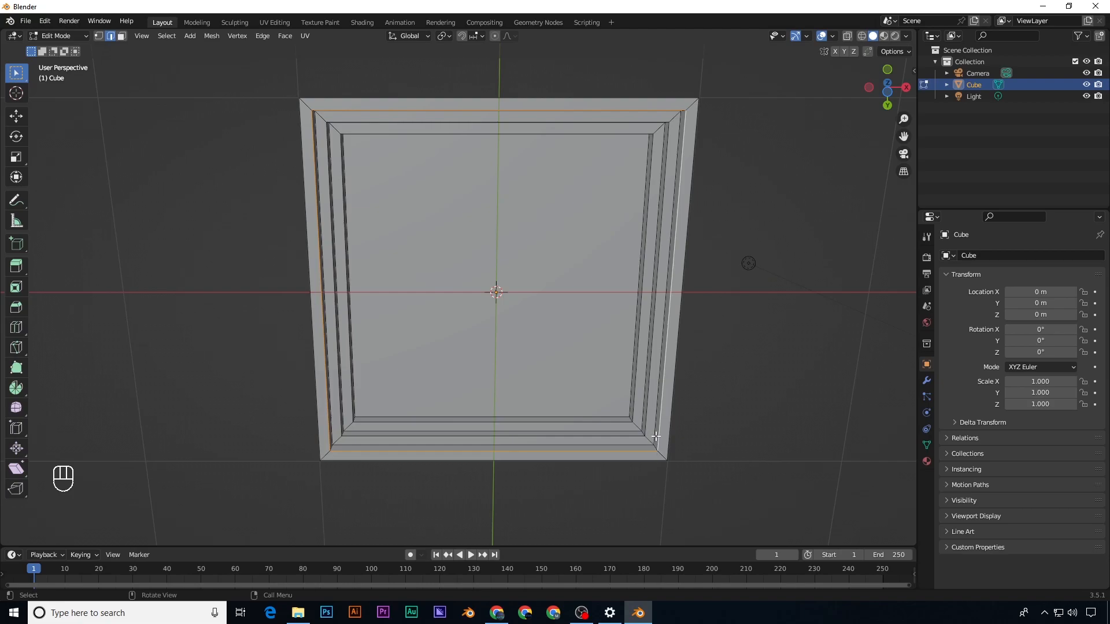
Step: Clear the loop selection, select the four edges of the underside opening one by one, and deselect everything
{"action": "key", "text": "alt+a"}
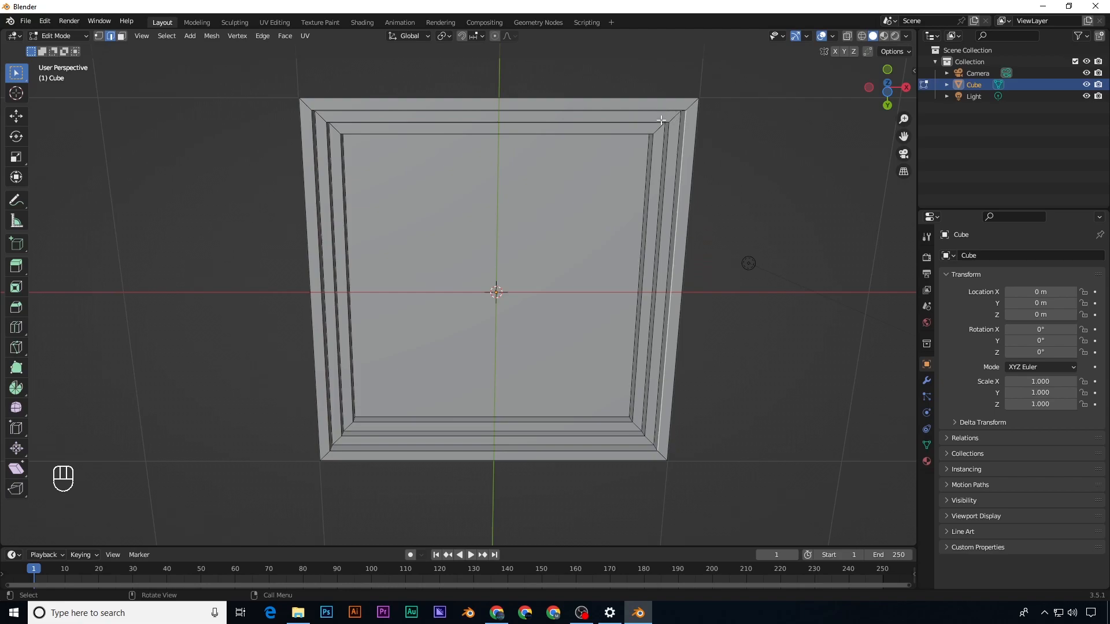
{"action": "key", "text": "shift"}
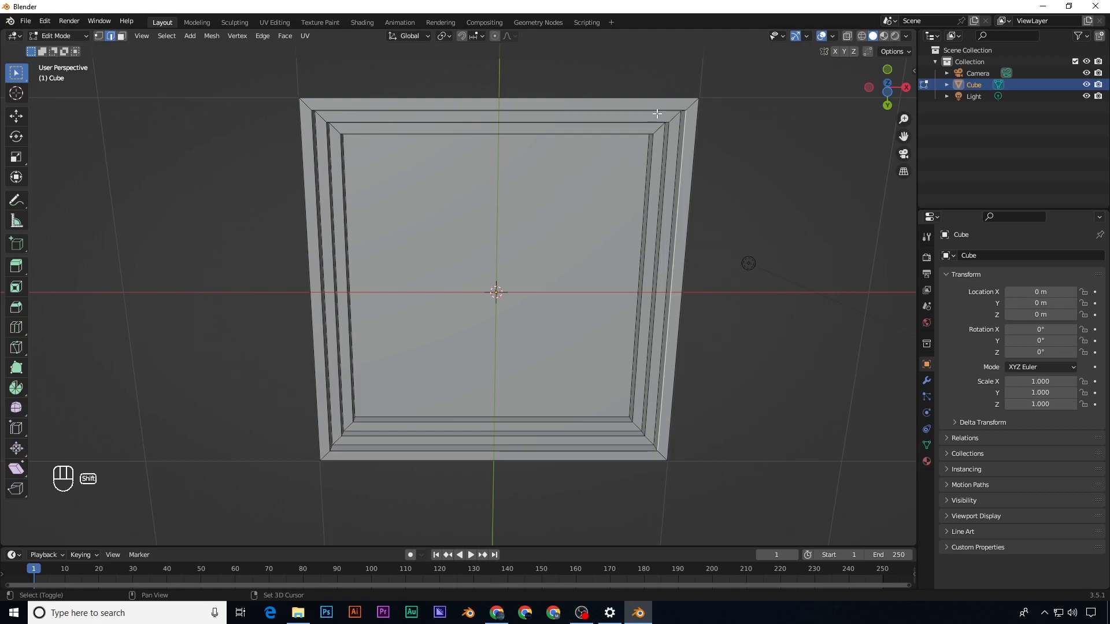
{"action": "left_click", "coordinate": [608, 110], "text": "alt+shift"}
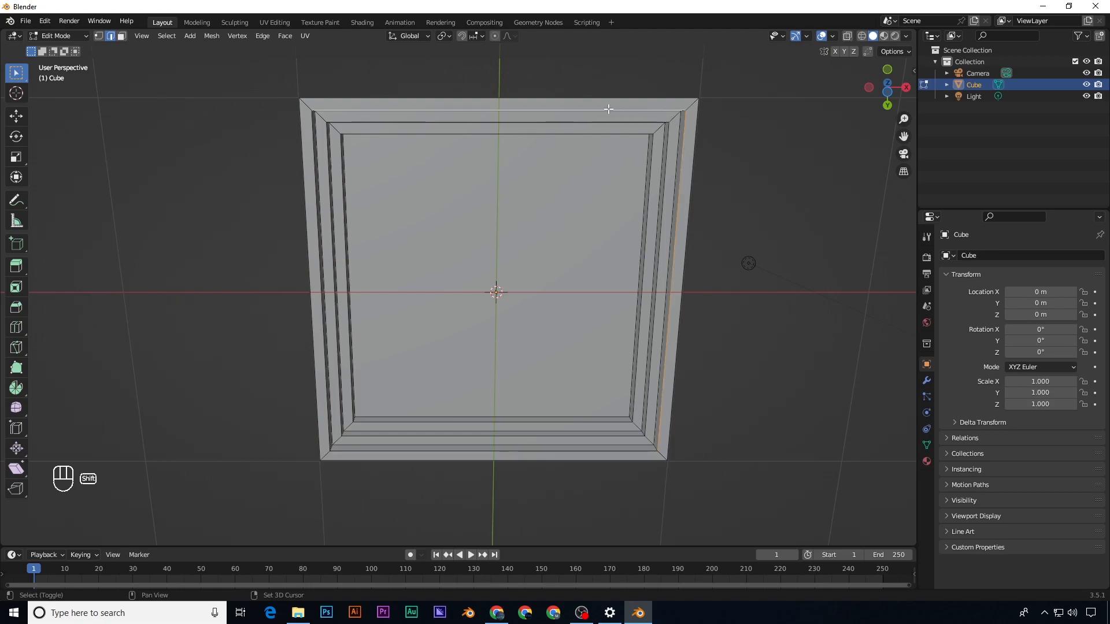
{"action": "left_click", "coordinate": [312, 158], "text": "alt+shift"}
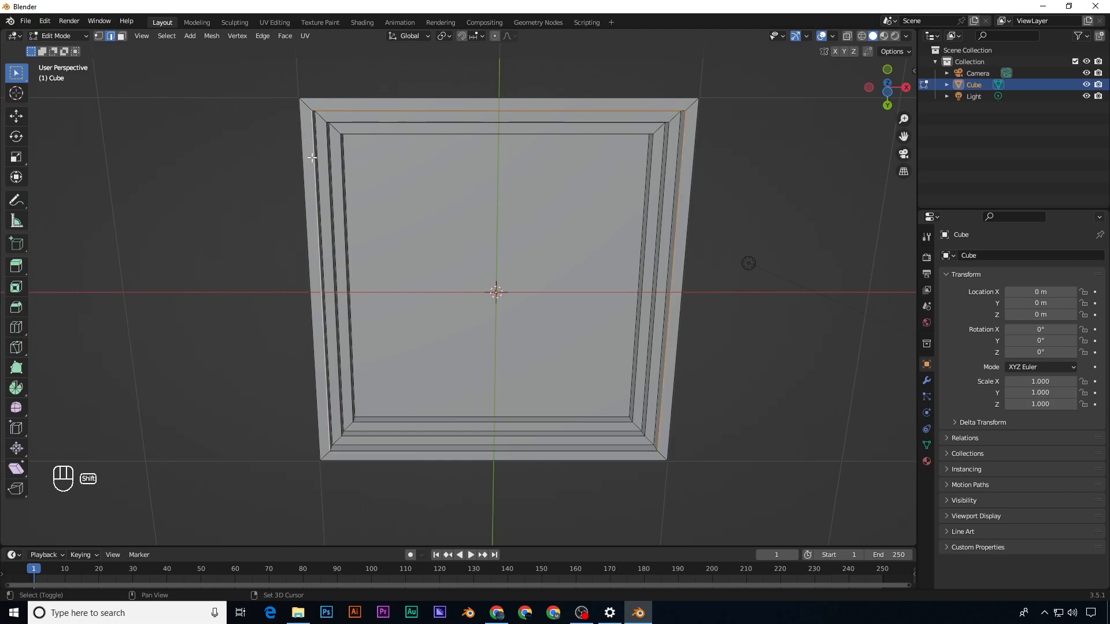
{"action": "left_click", "coordinate": [365, 455], "text": "alt+shift"}
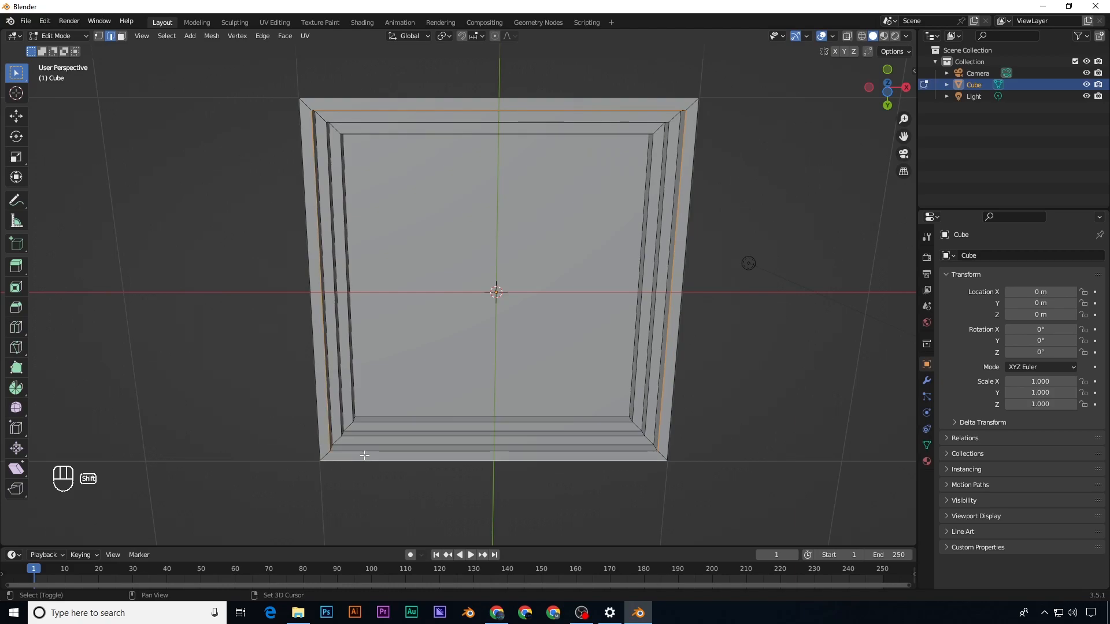
{"action": "left_click", "coordinate": [376, 461], "text": "shift"}
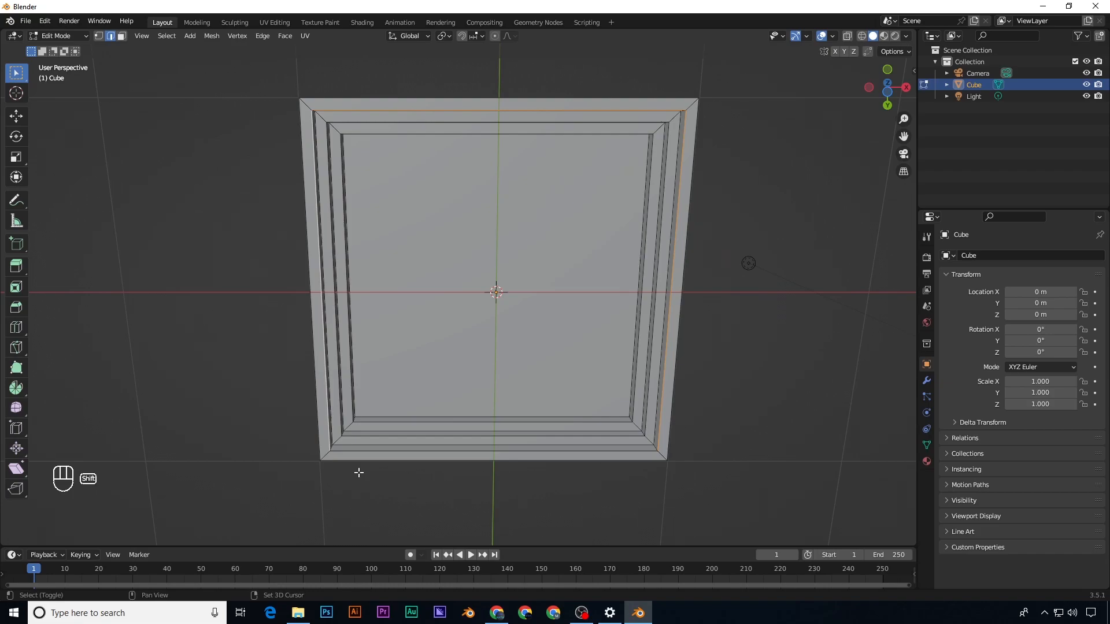
{"action": "left_click", "coordinate": [373, 454], "text": "alt+shift"}
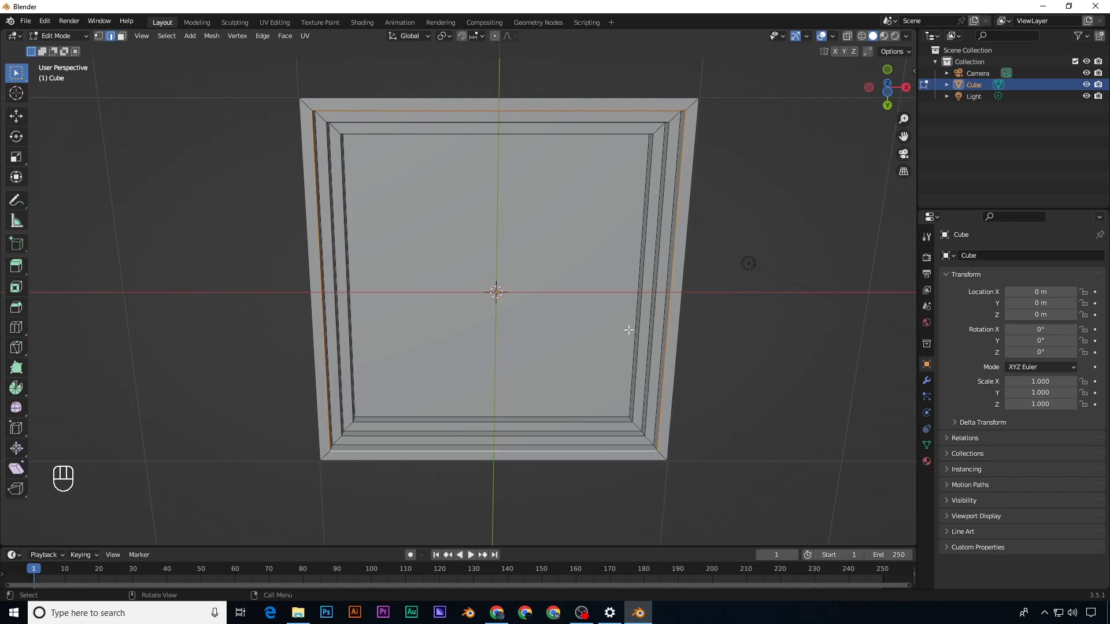
{"action": "key", "text": "a"}
{"action": "key", "text": "a"}
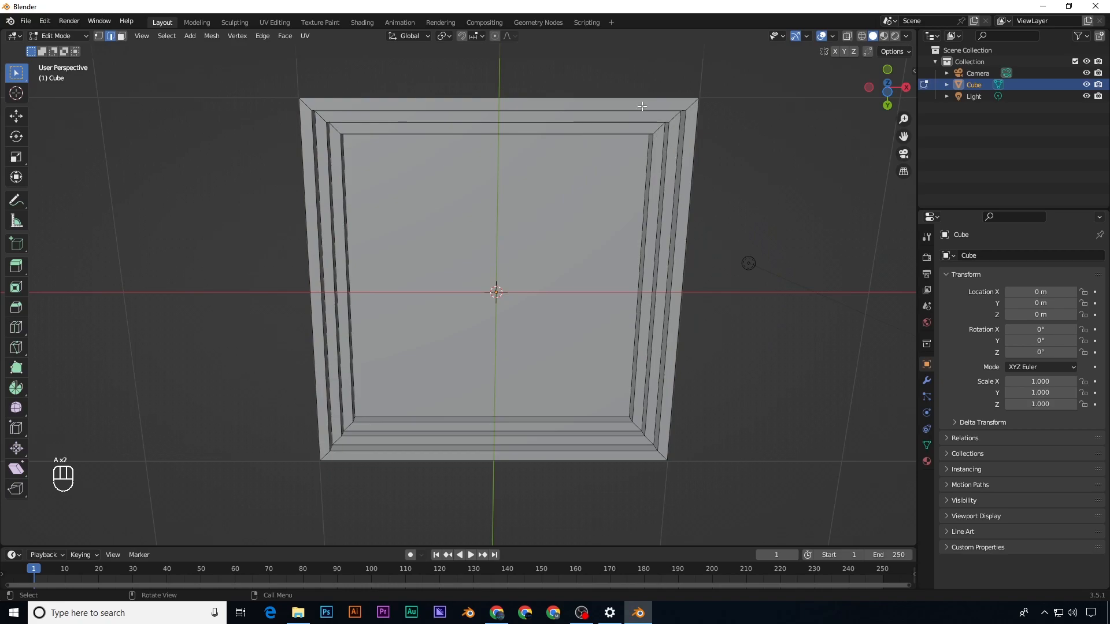
Step: Select the edge loop around the underside opening and fill it with a face
{"action": "left_click", "coordinate": [574, 108], "text": "alt"}
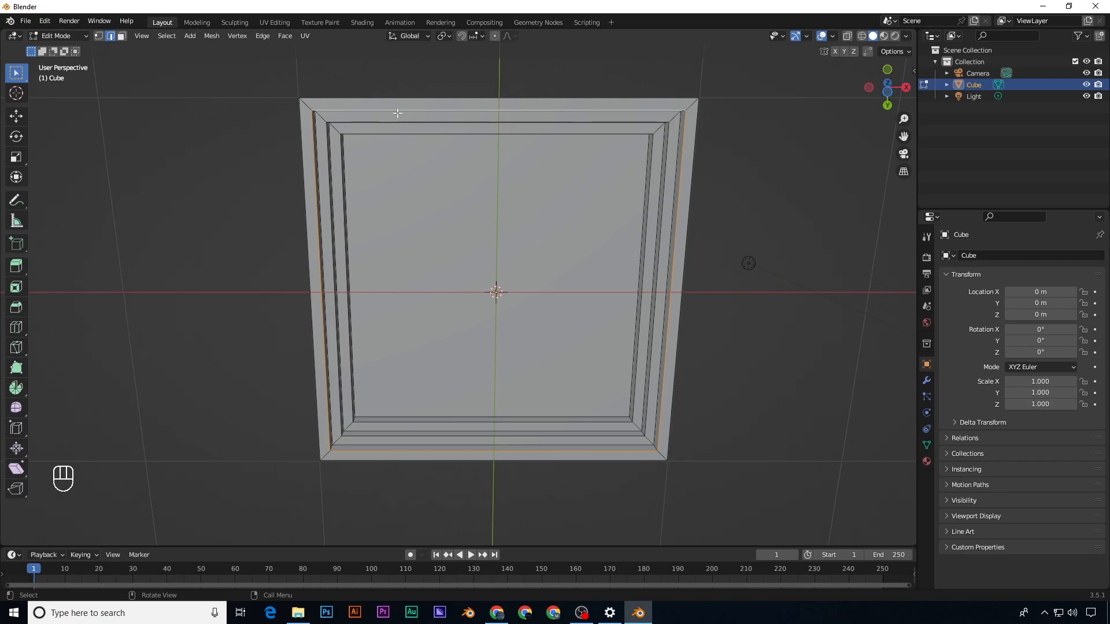
{"action": "middle_click_drag", "start_coordinate": [508, 383], "coordinate": [503, 232]}
{"action": "key", "text": "f"}
{"action": "middle_click_drag", "start_coordinate": [485, 281], "coordinate": [476, 317]}
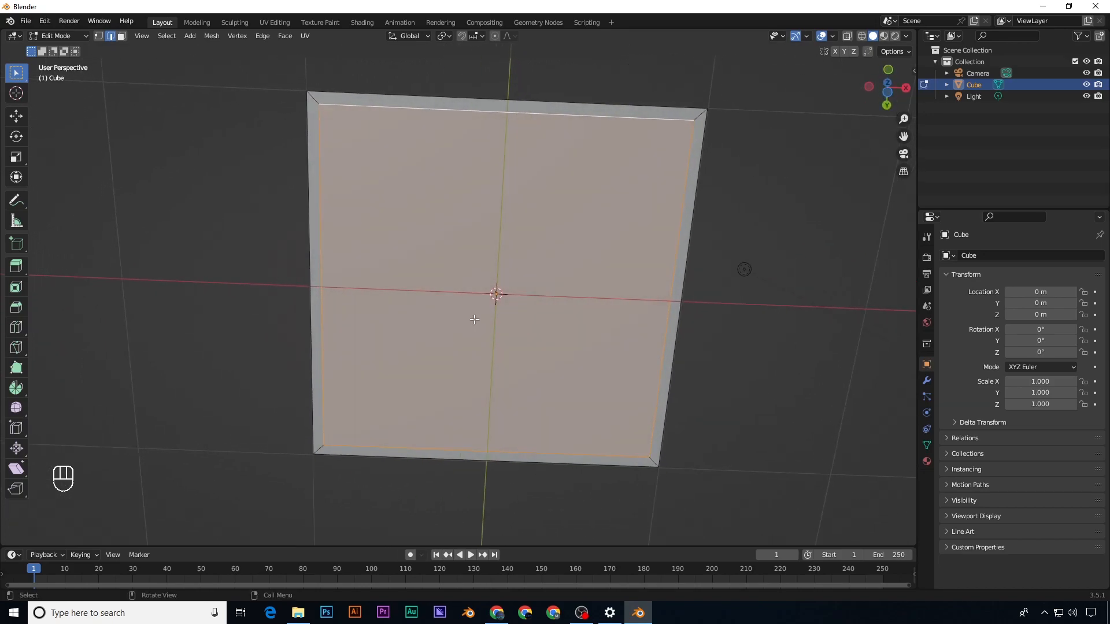
{"action": "middle_click_drag", "start_coordinate": [492, 170], "coordinate": [495, 317]}
{"action": "scroll", "coordinate": [495, 317], "scroll_direction": "down", "scroll_amount": 3}
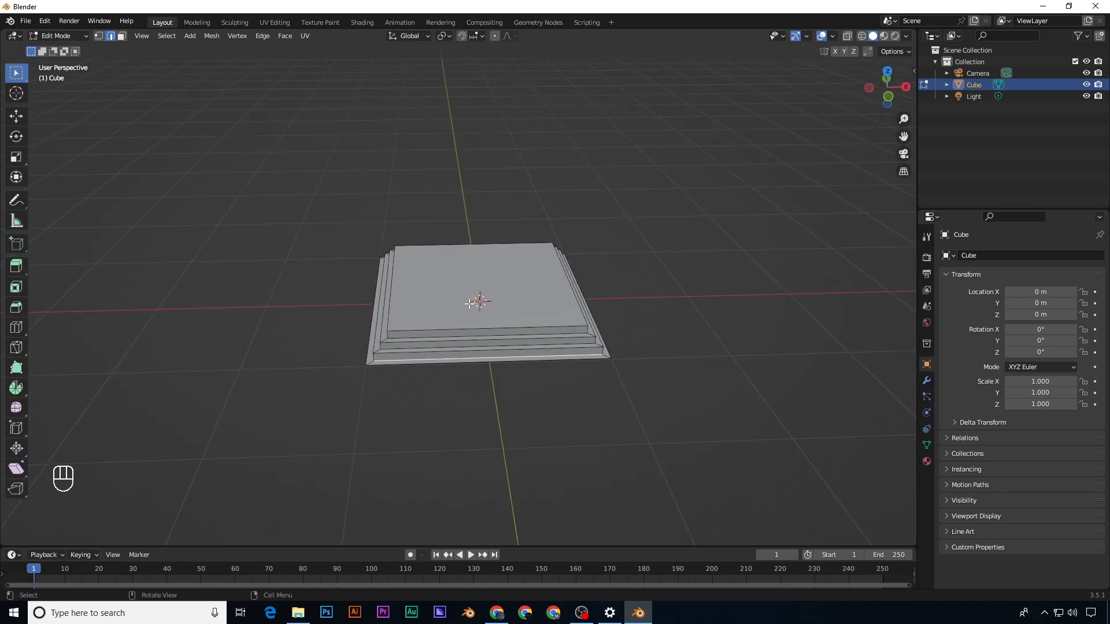
Step: In Object Mode, scale the stepped shape along the Z axis by about 1.481
{"action": "key", "text": "Tab"}
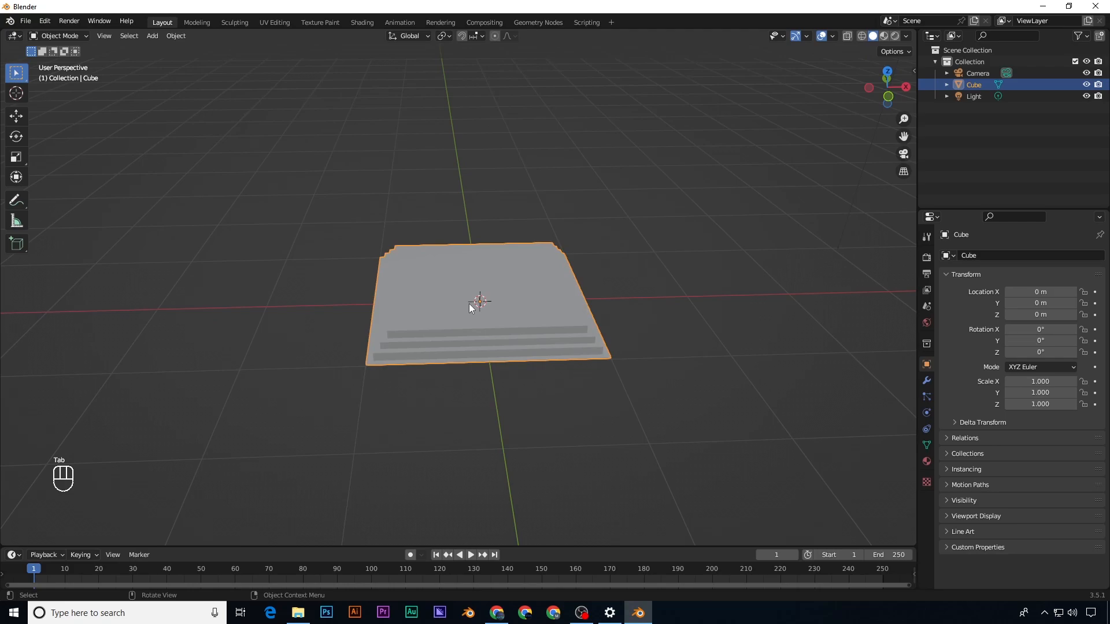
{"action": "scroll", "coordinate": [434, 310], "scroll_direction": "up", "scroll_amount": 4}
{"action": "middle_click_drag", "start_coordinate": [428, 361], "coordinate": [432, 287], "text": "shift"}
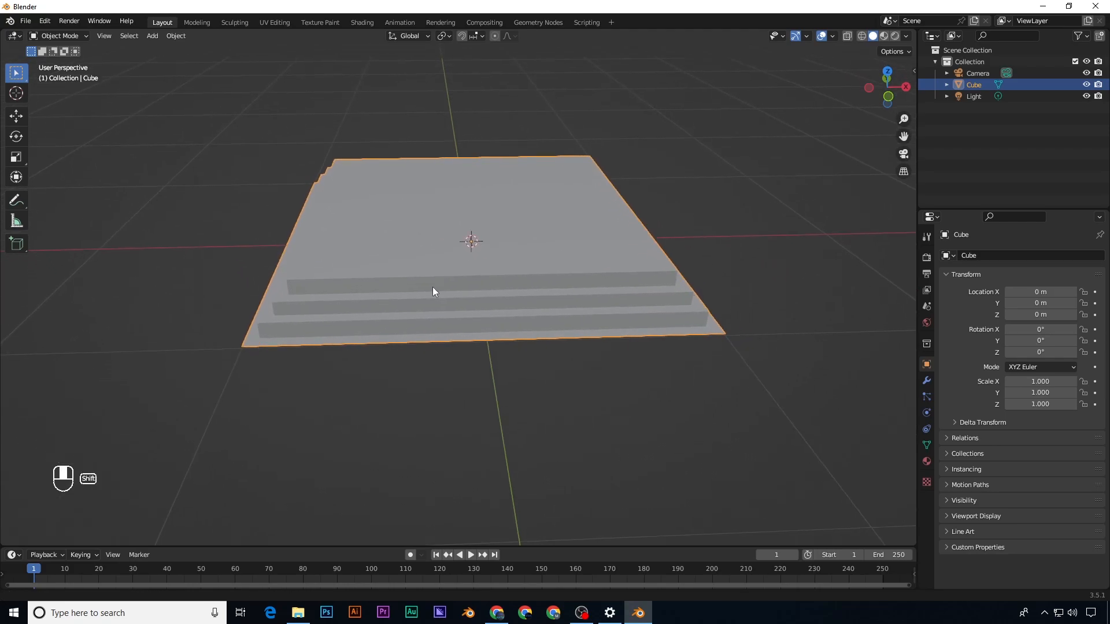
{"action": "key", "text": "s"}
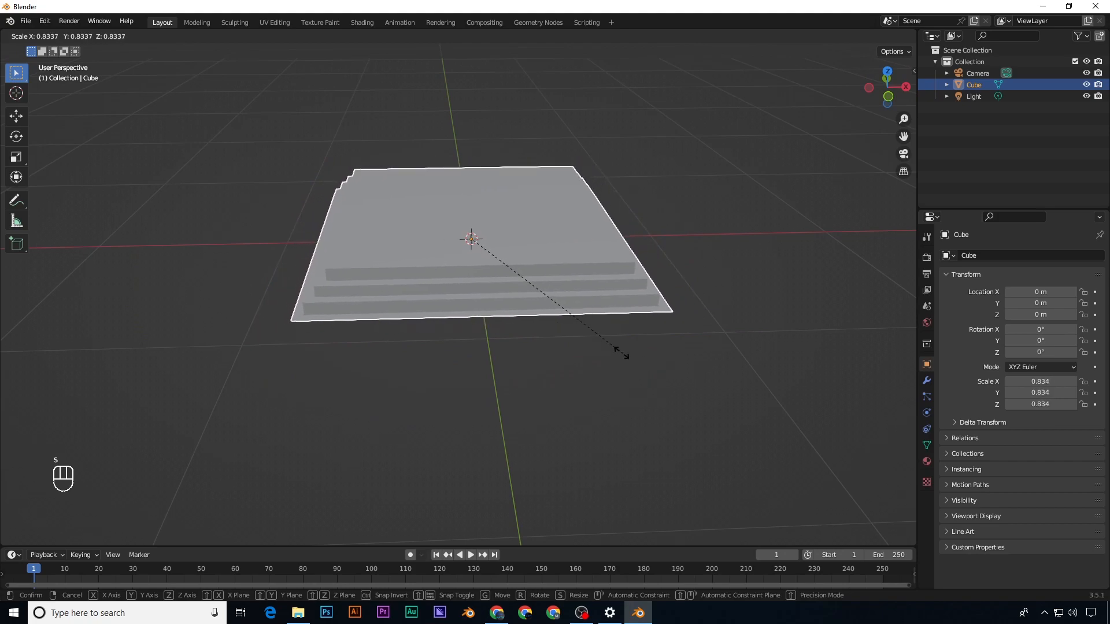
{"action": "right_click", "coordinate": [613, 347]}
{"action": "key", "text": "s"}
{"action": "key", "text": "z"}
{"action": "left_click", "coordinate": [686, 419]}
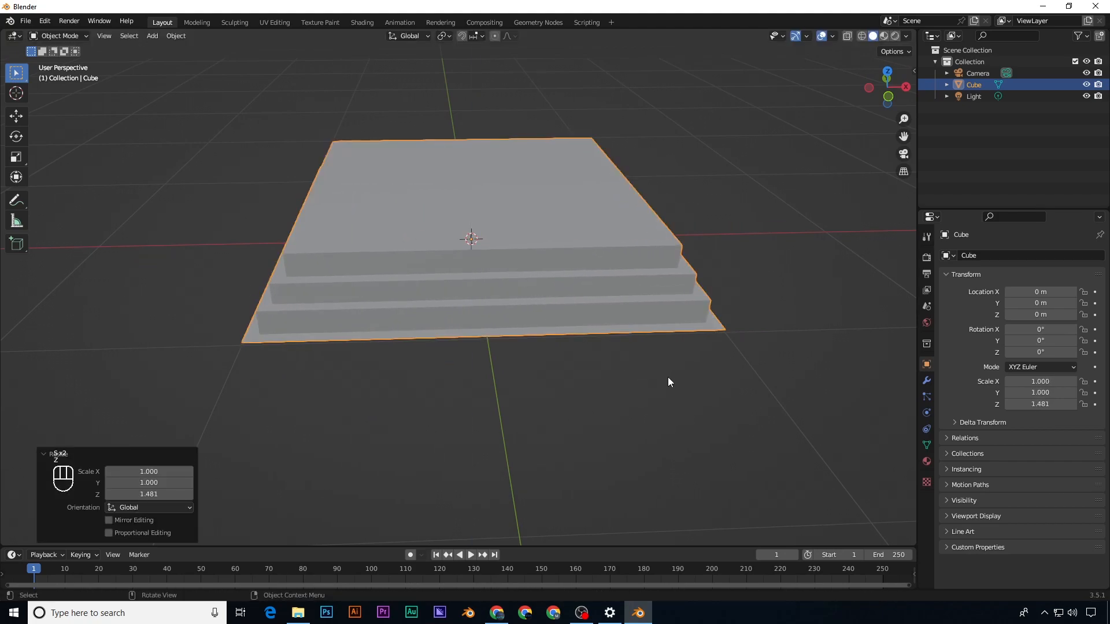
{"action": "key", "text": "g"}
{"action": "right_click", "coordinate": [615, 304]}
Step: Delete the stepped shape and add a circle mesh with 32 vertices and a 1 m radius
{"action": "scroll", "coordinate": [570, 301], "scroll_direction": "down", "scroll_amount": 3}
{"action": "middle_click_drag", "start_coordinate": [474, 340], "coordinate": [498, 288]}
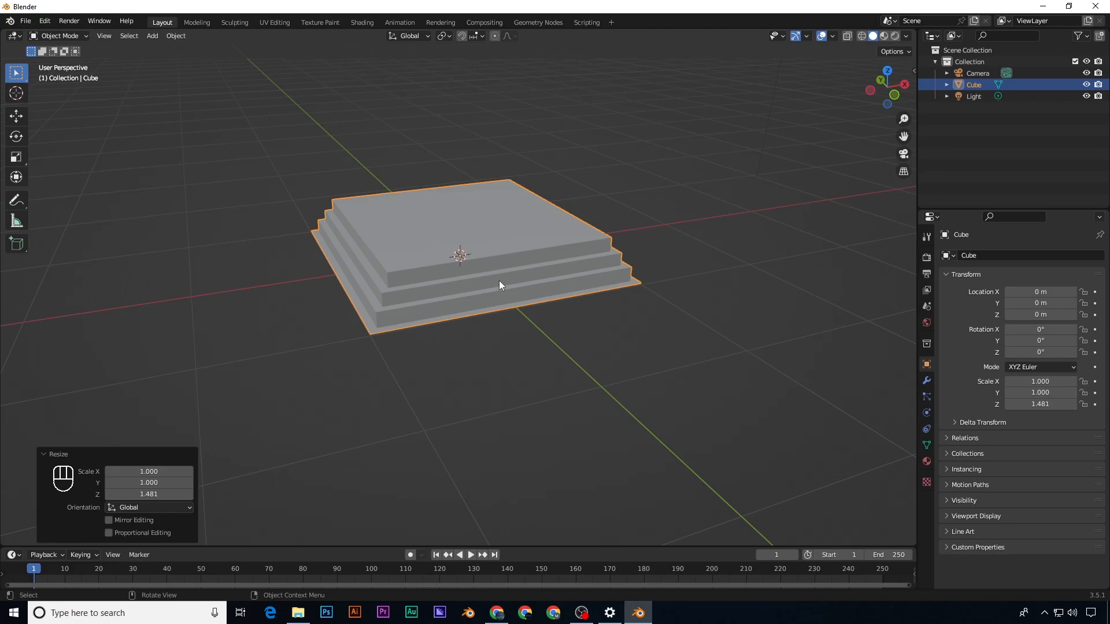
{"action": "key", "text": "x"}
{"action": "left_click", "coordinate": [499, 284]}
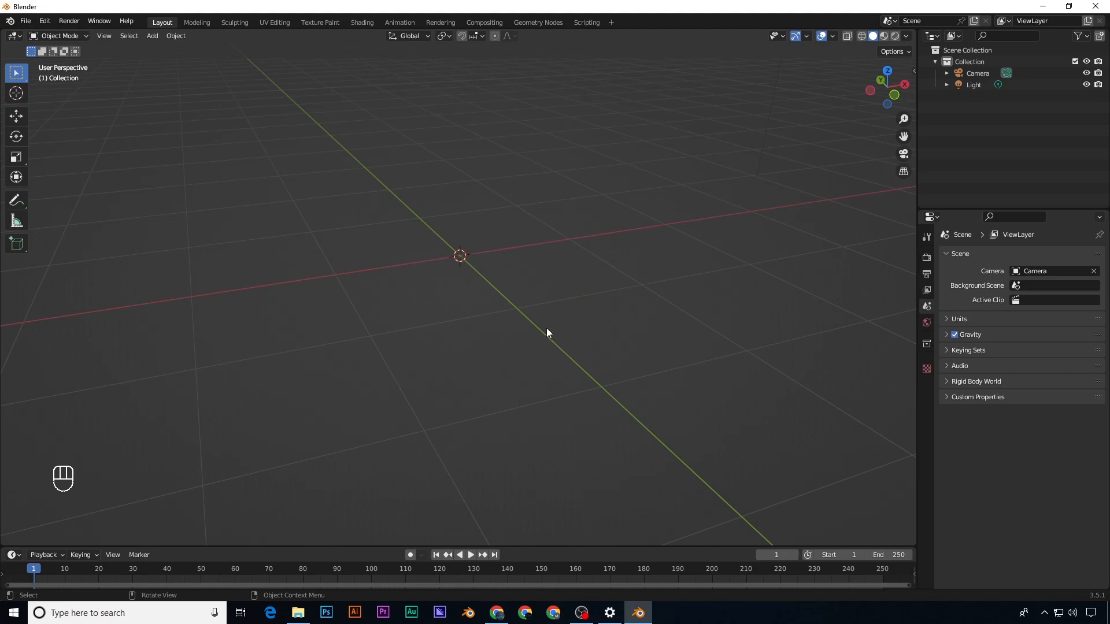
{"action": "key", "text": "shift+a"}
{"action": "mouse_move", "coordinate": [546, 327]}
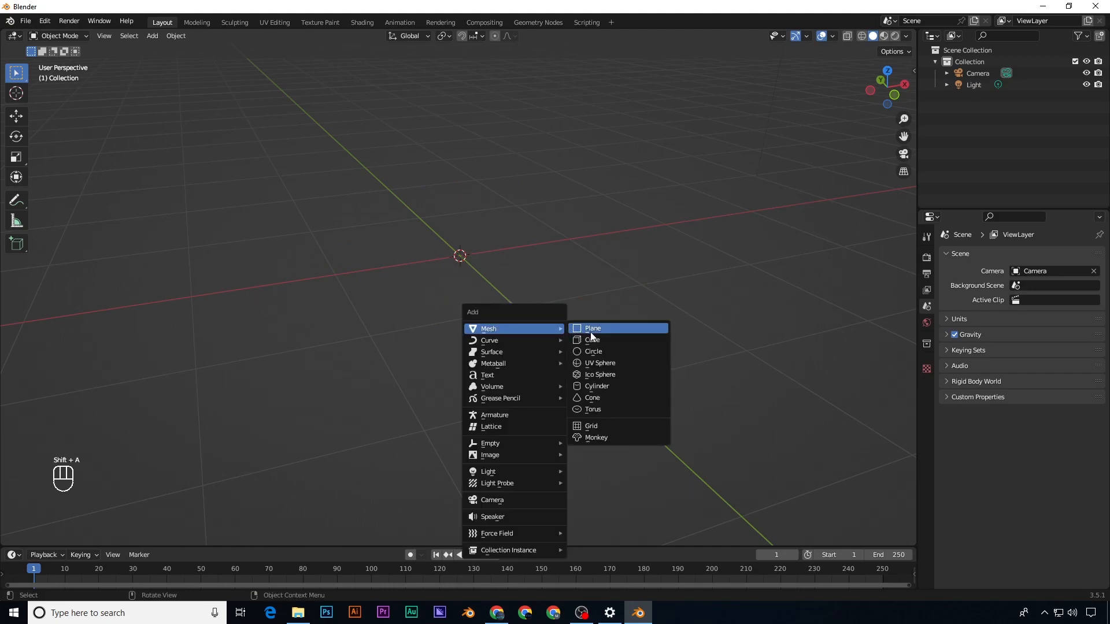
{"action": "left_click", "coordinate": [595, 352]}
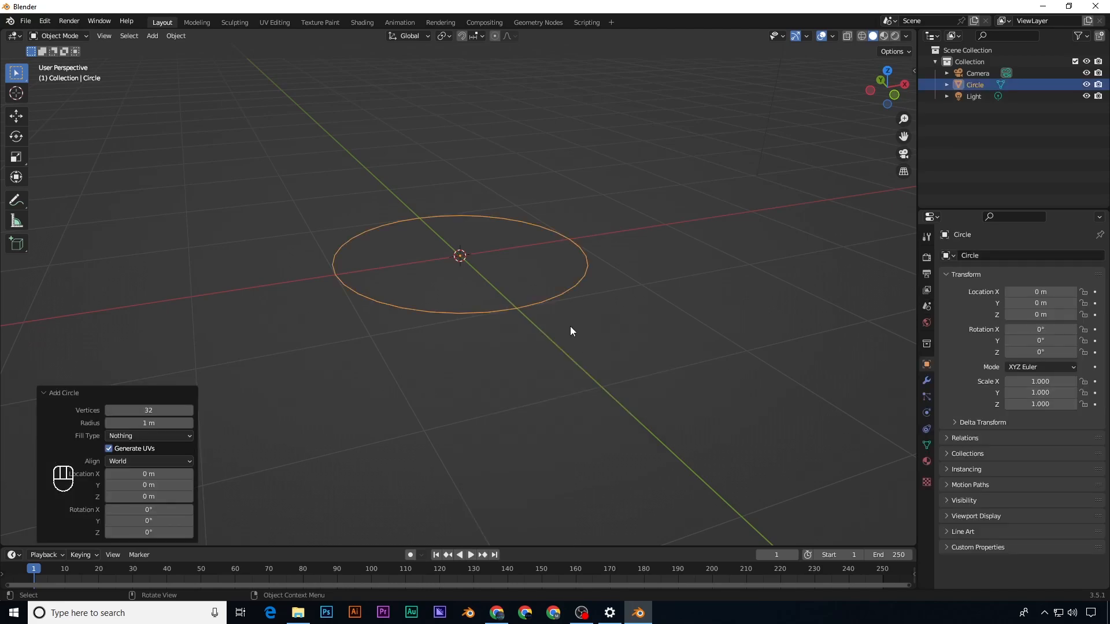
{"action": "middle_click_drag", "start_coordinate": [547, 300], "coordinate": [494, 382]}
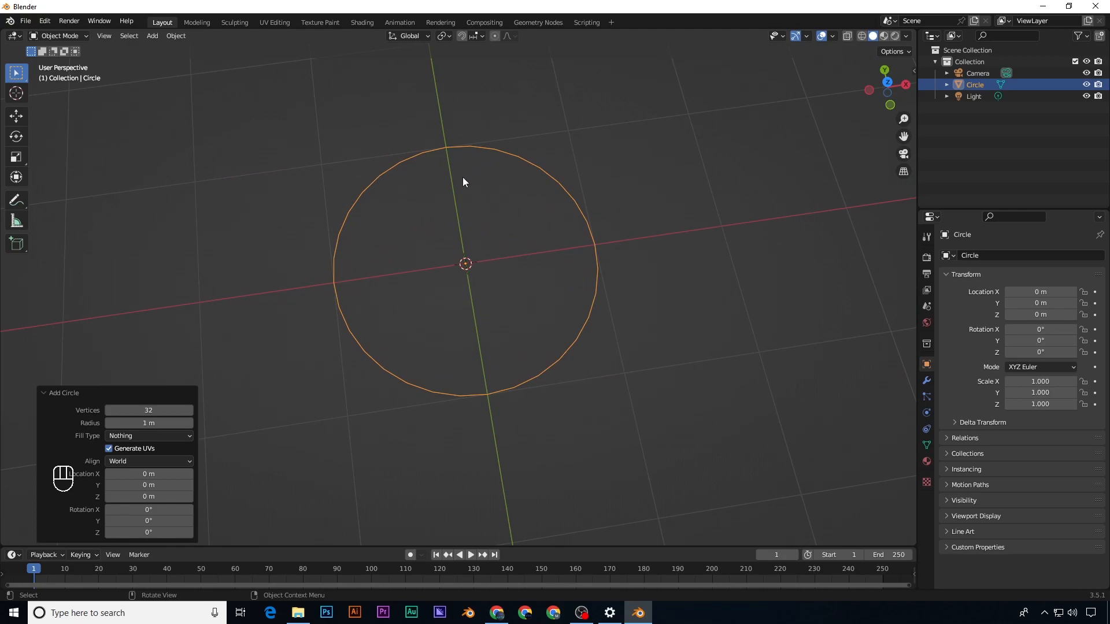
Step: In Edit Mode with vertex selection, extrude the circle's vertices and scale them inward to about 0.912
{"action": "key", "text": "Tab"}
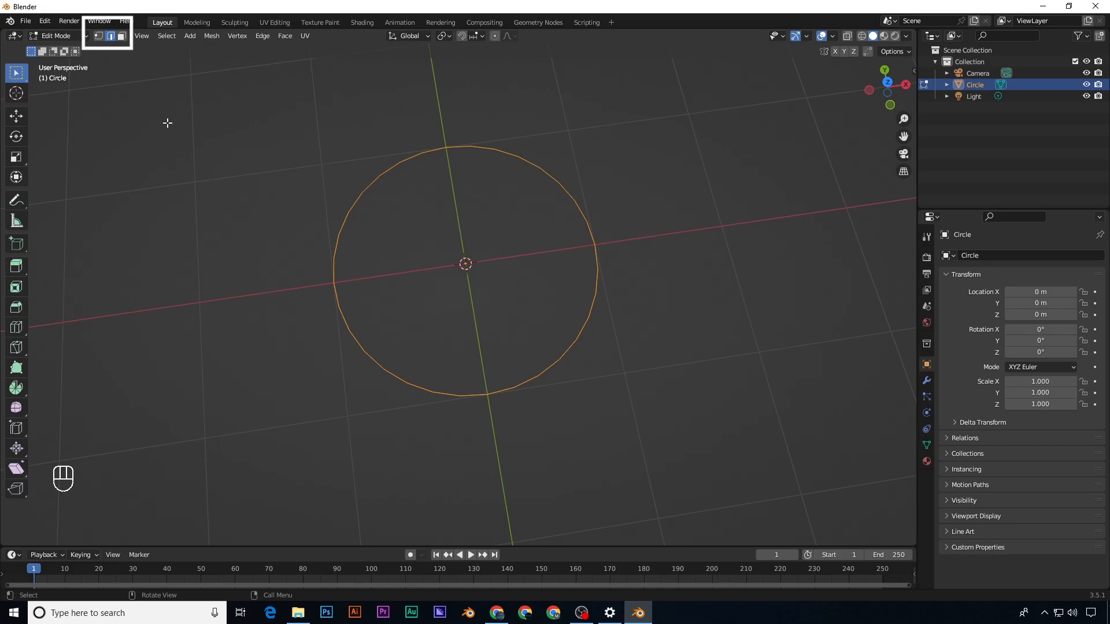
{"action": "key", "text": "1"}
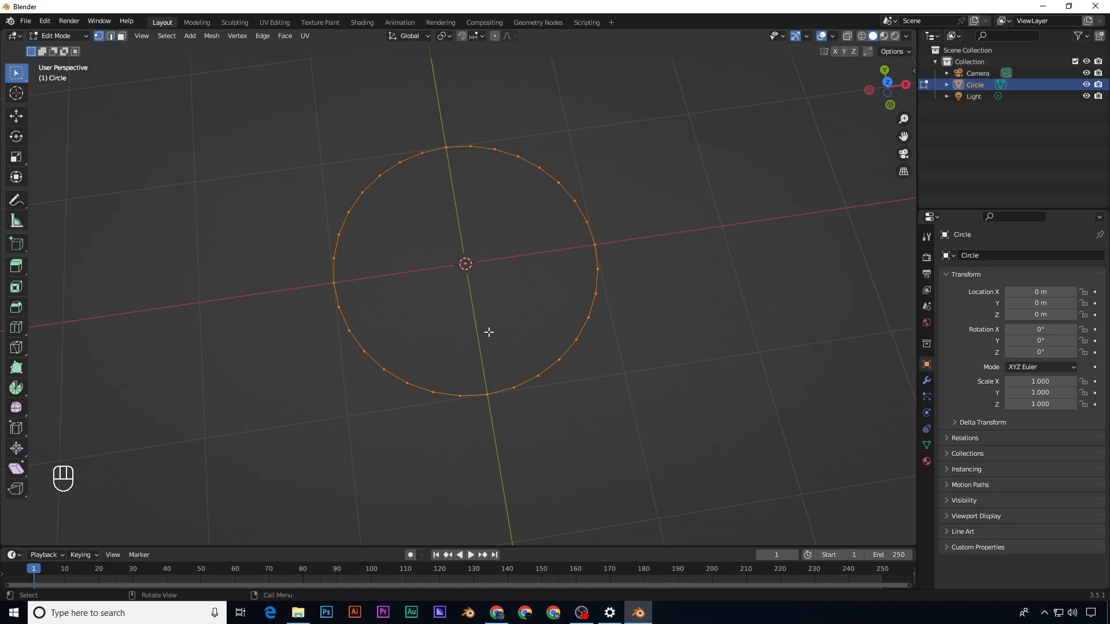
{"action": "middle_click_drag", "start_coordinate": [501, 349], "coordinate": [576, 366]}
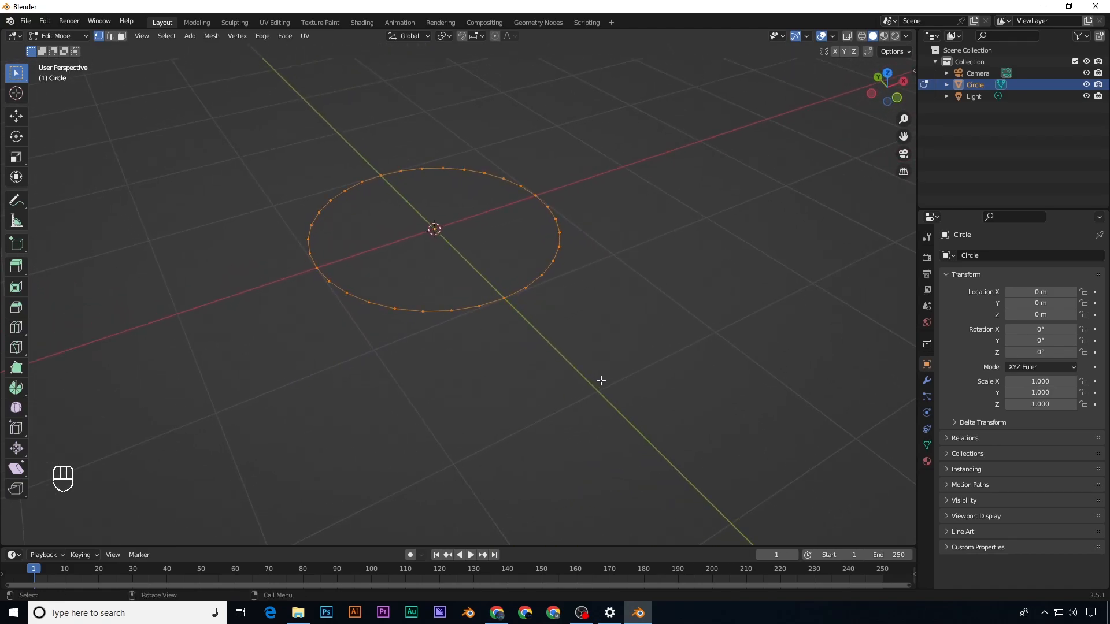
{"action": "key", "text": "e"}
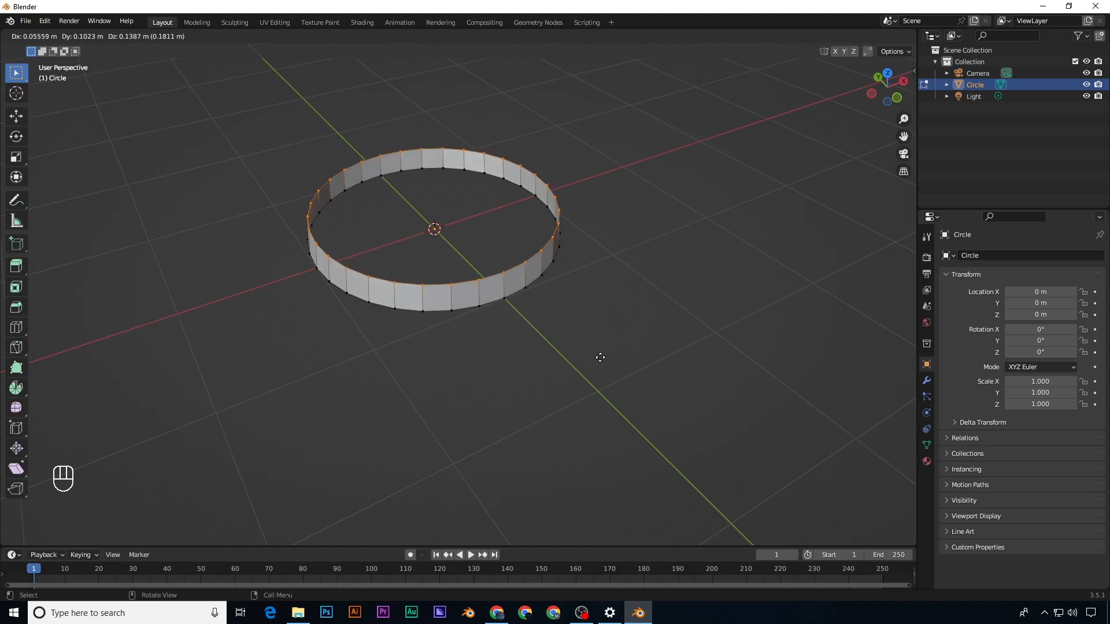
{"action": "right_click", "coordinate": [600, 357]}
{"action": "key", "text": "s"}
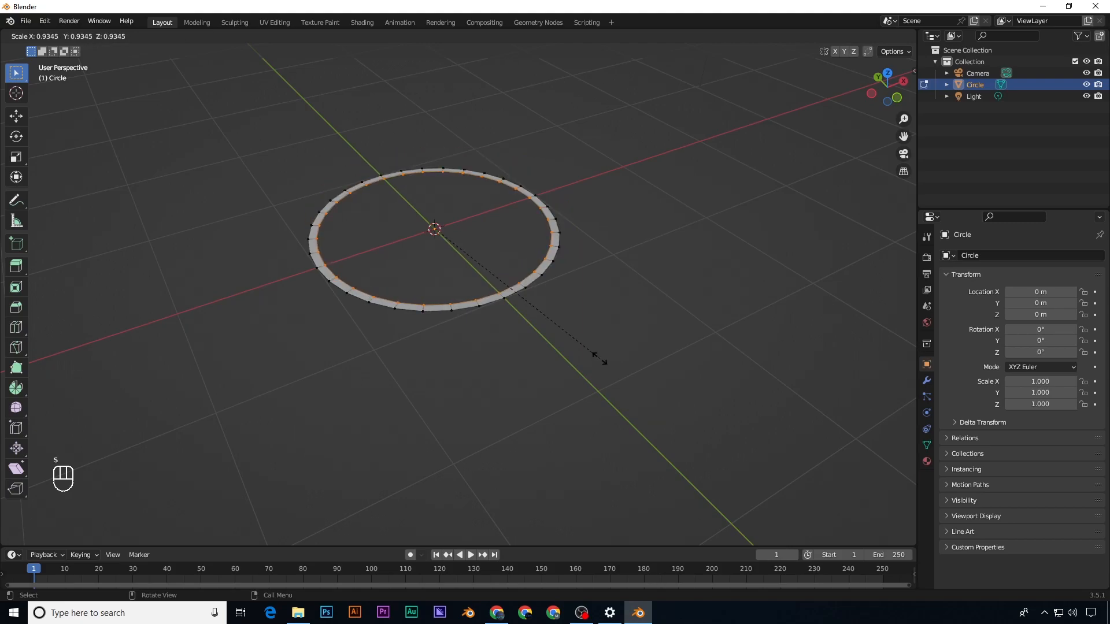
{"action": "left_click", "coordinate": [593, 358]}
Step: Extrude the inner ring of vertices straight up along Z by about 0.097 m
{"action": "middle_click_drag", "start_coordinate": [520, 285], "coordinate": [530, 362]}
{"action": "key", "text": "e"}
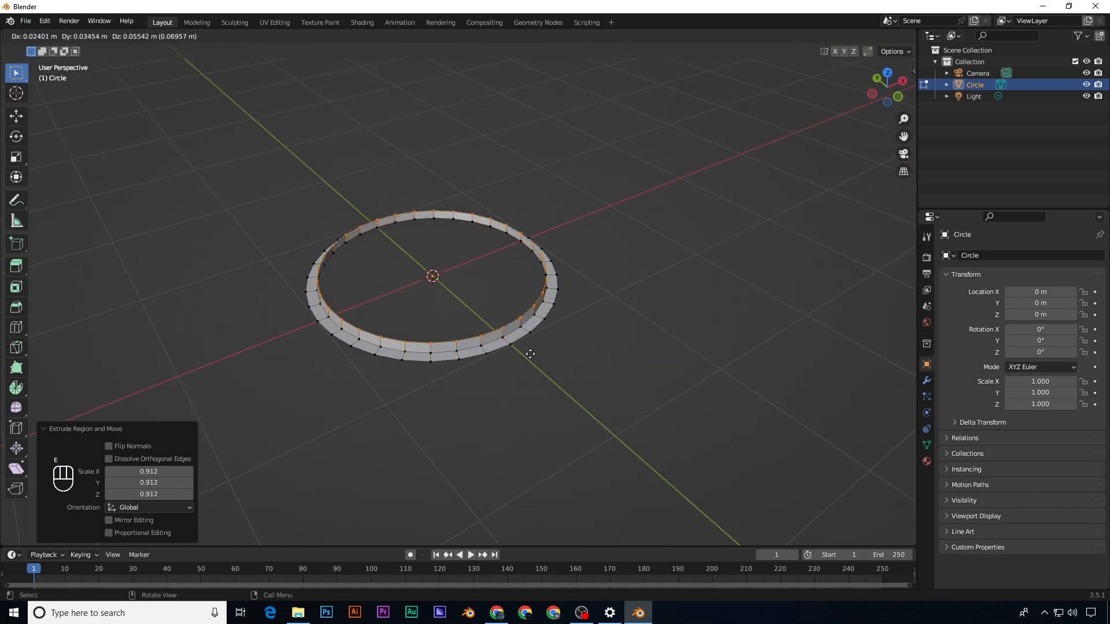
{"action": "key", "text": "z"}
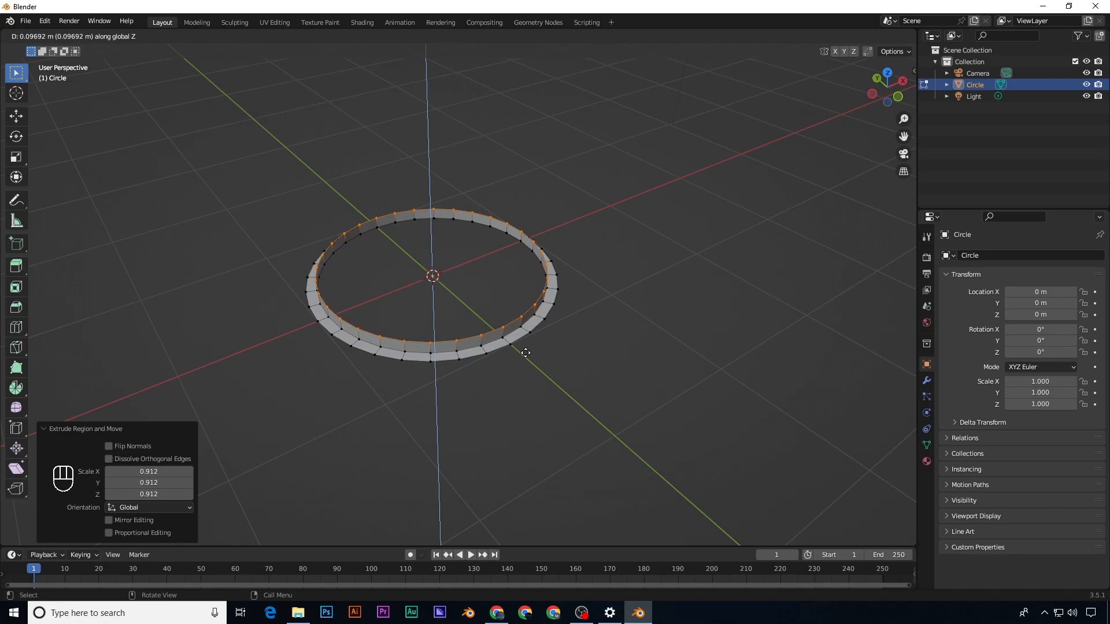
{"action": "left_click", "coordinate": [525, 353]}
{"action": "middle_click_drag", "start_coordinate": [526, 352], "coordinate": [529, 319]}
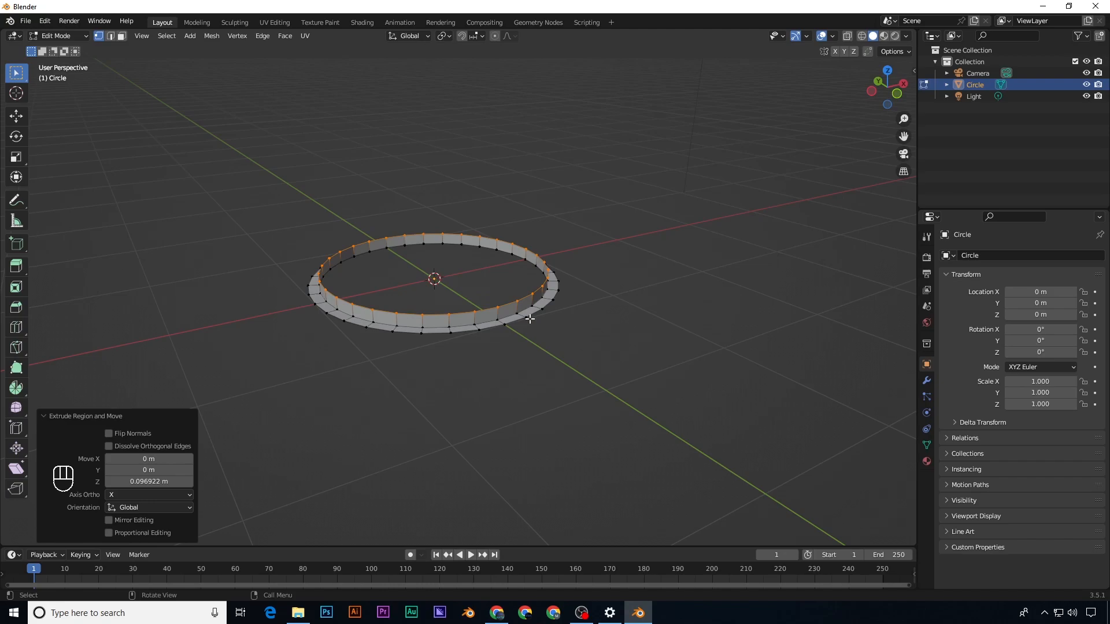
Step: Add a second round step by extruding the top ring inward to a scale of about 0.876 and up along Z by about 0.1 m
{"action": "key", "text": "e"}
{"action": "key", "text": "s"}
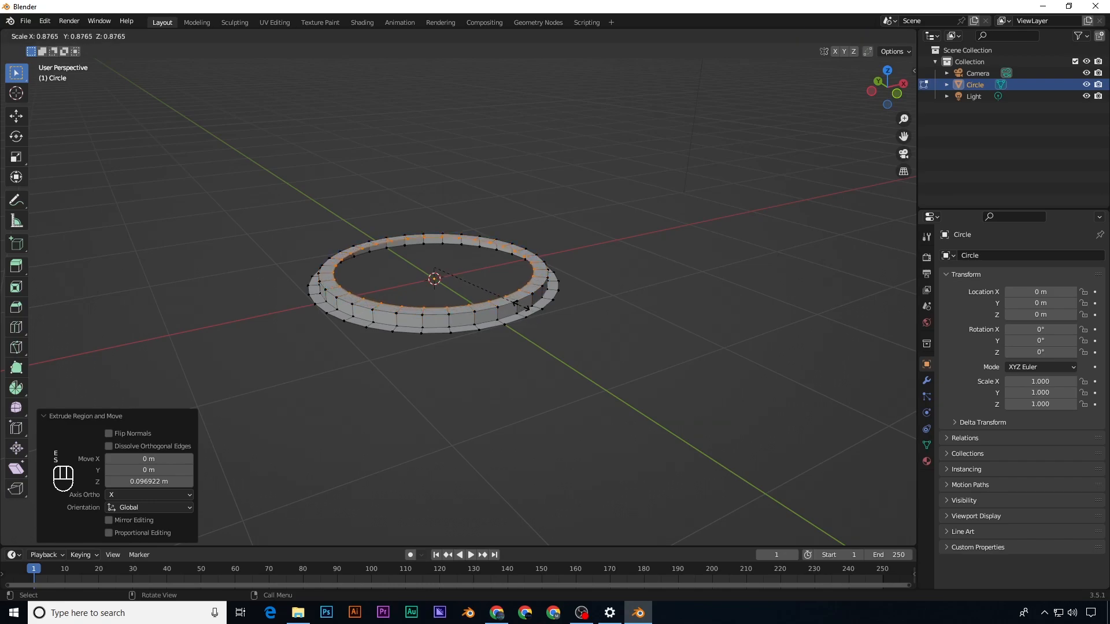
{"action": "left_click", "coordinate": [521, 307]}
{"action": "key", "text": "e"}
{"action": "key", "text": "z"}
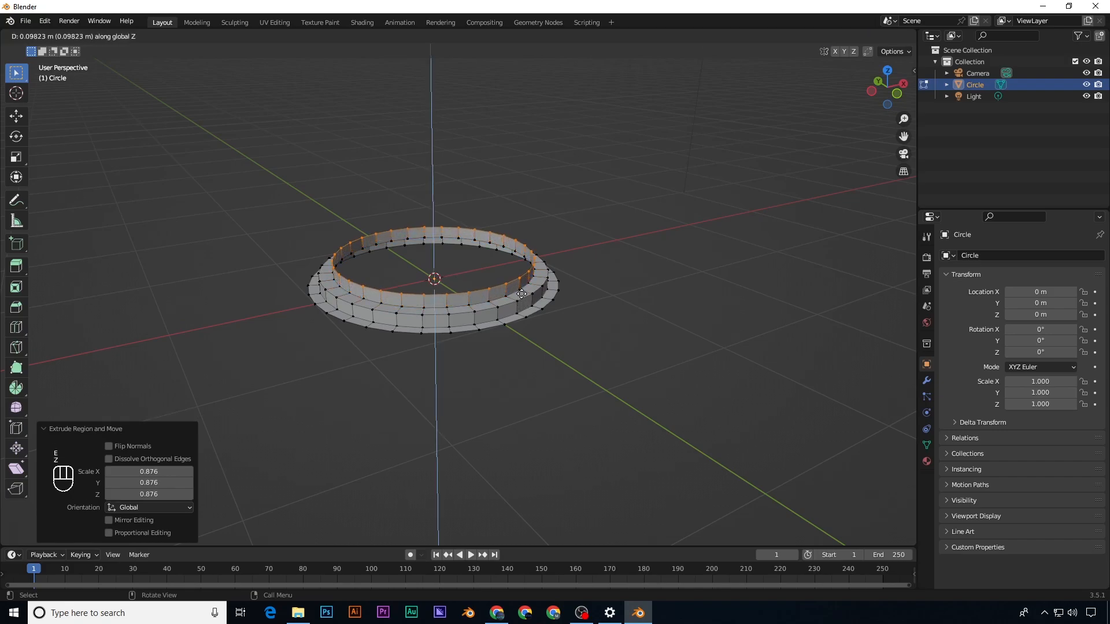
{"action": "left_click", "coordinate": [530, 312]}
Step: Add a third round step by extruding the top ring inward and then up along Z by about 0.121 m
{"action": "key", "text": "e"}
{"action": "key", "text": "s"}
{"action": "left_click", "coordinate": [521, 302]}
{"action": "key", "text": "e"}
{"action": "key", "text": "z"}
{"action": "left_click", "coordinate": [520, 283]}
Step: Extrude the uppermost ring and scale it inward to about 0.832 to form the top rim
{"action": "key", "text": "e"}
{"action": "key", "text": "s"}
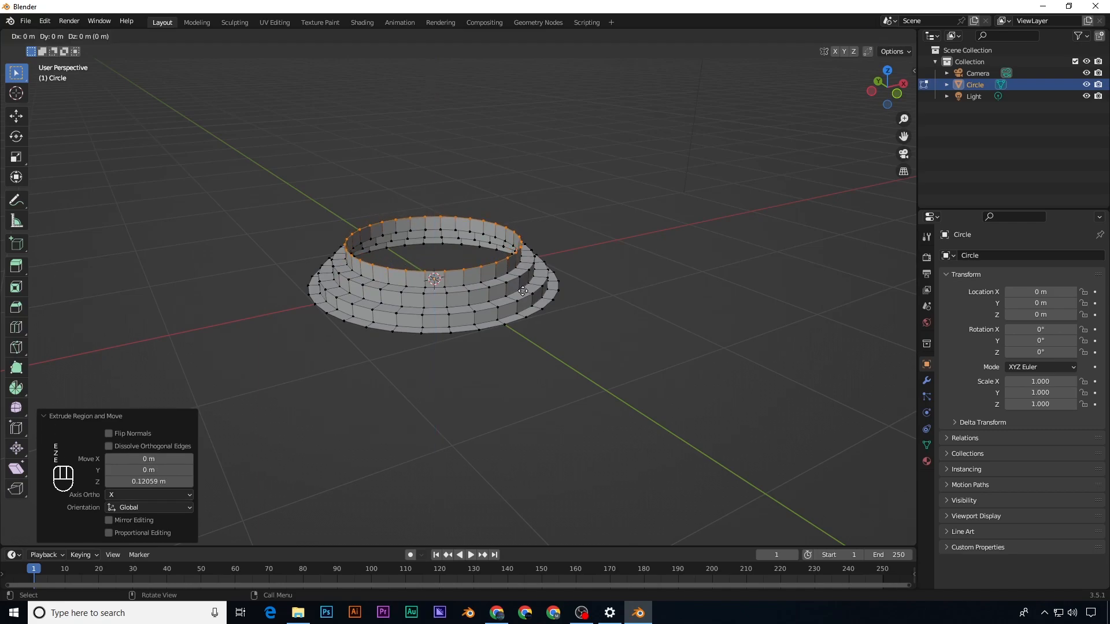
{"action": "left_click", "coordinate": [506, 282]}
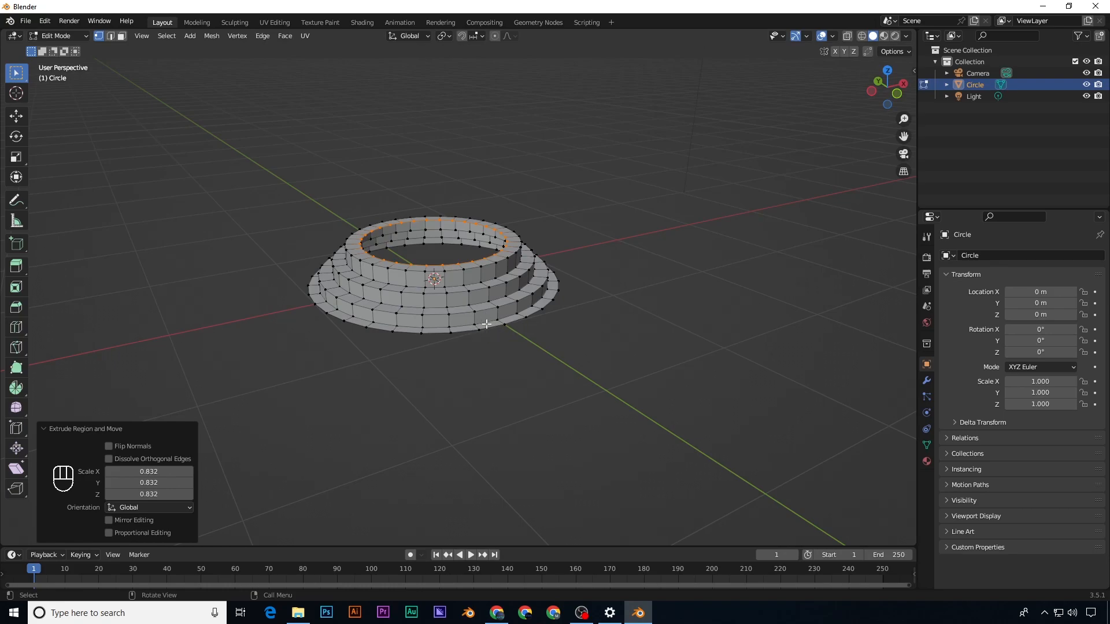
Step: Duplicate the bottom outer ring of the stepped shape and move the copy about 2.28 m along X
{"action": "left_click", "coordinate": [502, 340], "text": "alt"}
{"action": "middle_click_drag", "start_coordinate": [502, 340], "coordinate": [521, 335]}
{"action": "key", "text": "shift+d"}
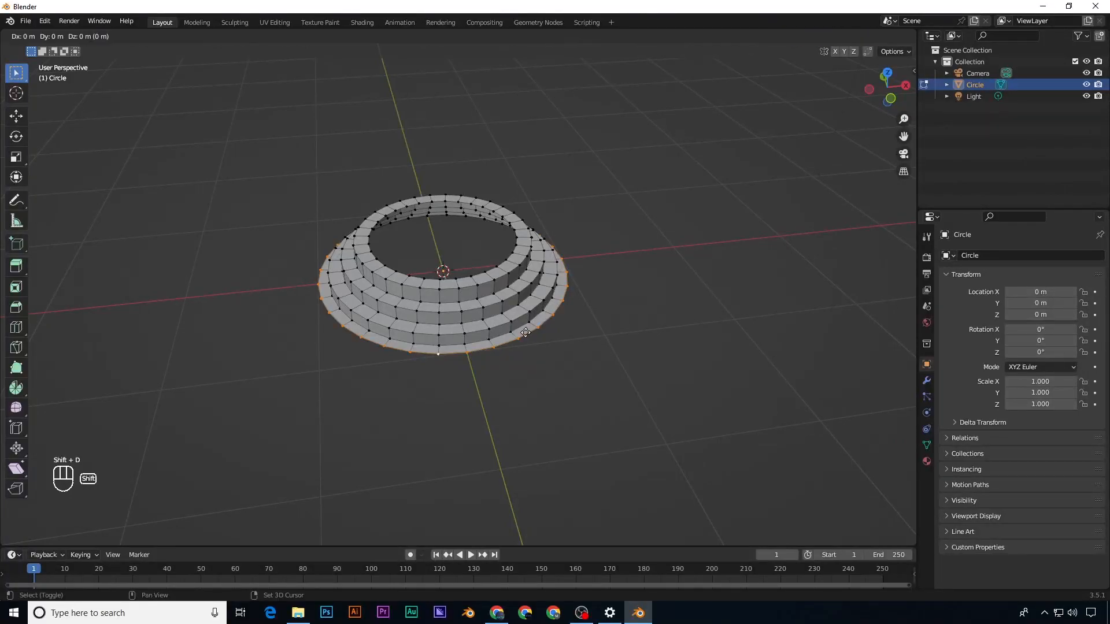
{"action": "key", "text": "x"}
{"action": "left_click", "coordinate": [702, 329]}
{"action": "middle_click_drag", "start_coordinate": [702, 328], "coordinate": [342, 316]}
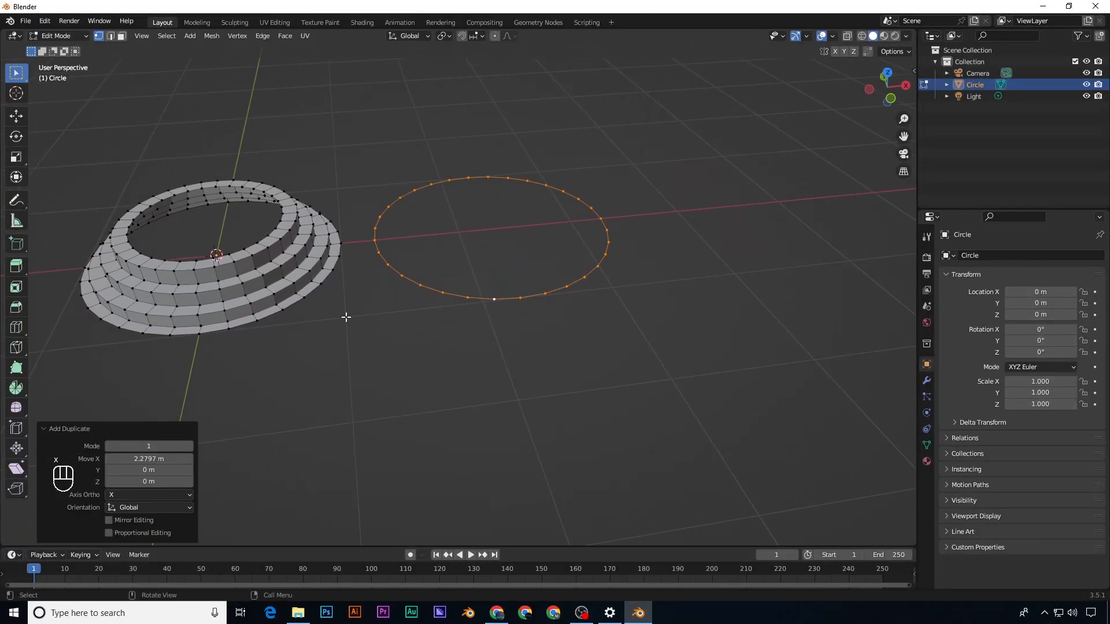
Step: Fill the top opening of the stepped shape and the duplicated ring with faces
{"action": "left_click", "coordinate": [237, 250], "text": "alt"}
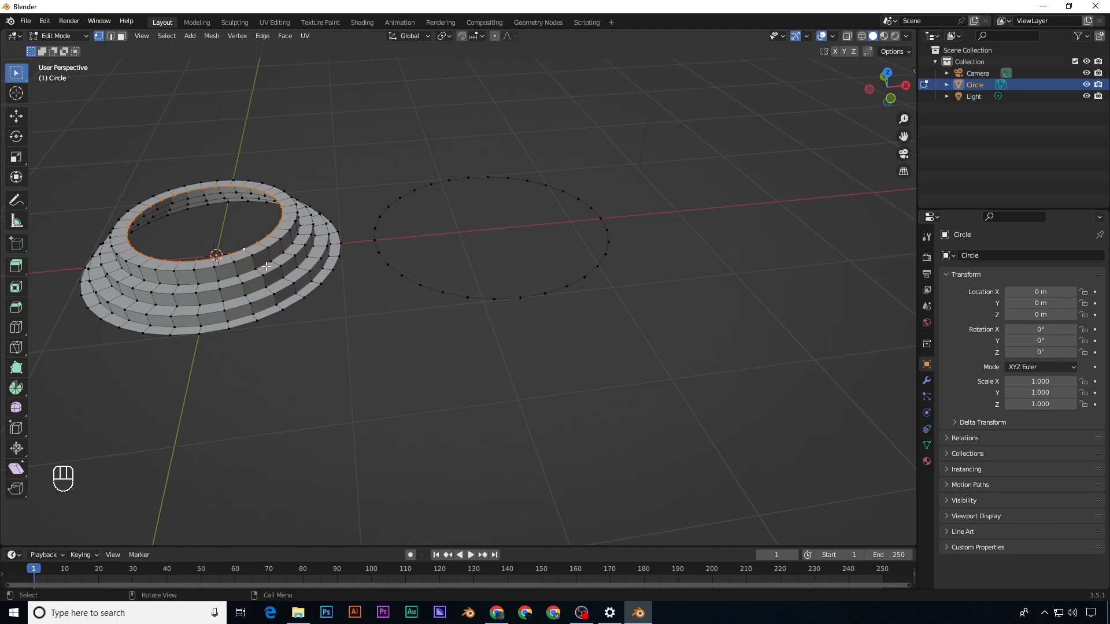
{"action": "key", "text": "f"}
{"action": "middle_click_drag", "start_coordinate": [518, 315], "coordinate": [480, 283]}
{"action": "left_click", "coordinate": [514, 286], "text": "alt"}
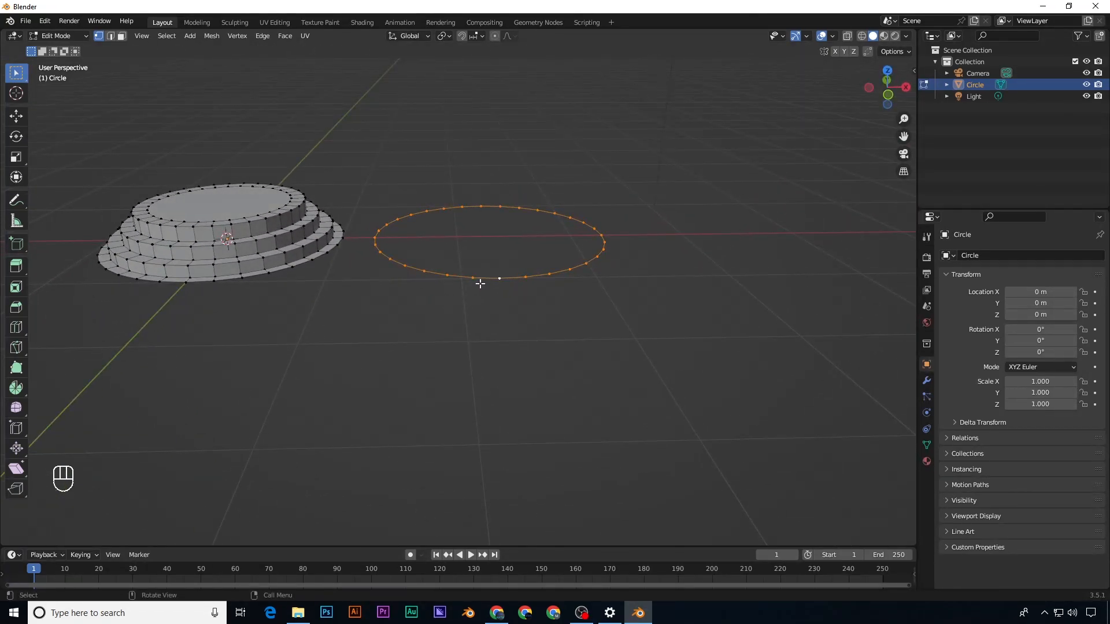
{"action": "key", "text": "f"}
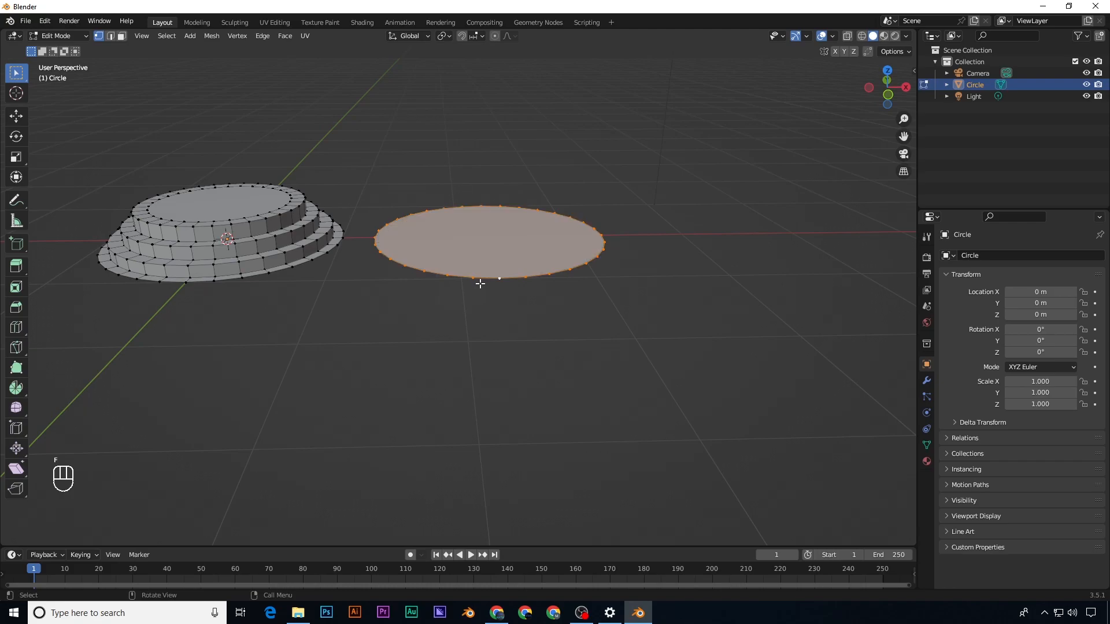
Step: Inset the duplicated disc's face slightly and extrude the inner face upward by about 0.09 m
{"action": "key", "text": "3"}
{"action": "left_click", "coordinate": [497, 243]}
{"action": "key", "text": "i"}
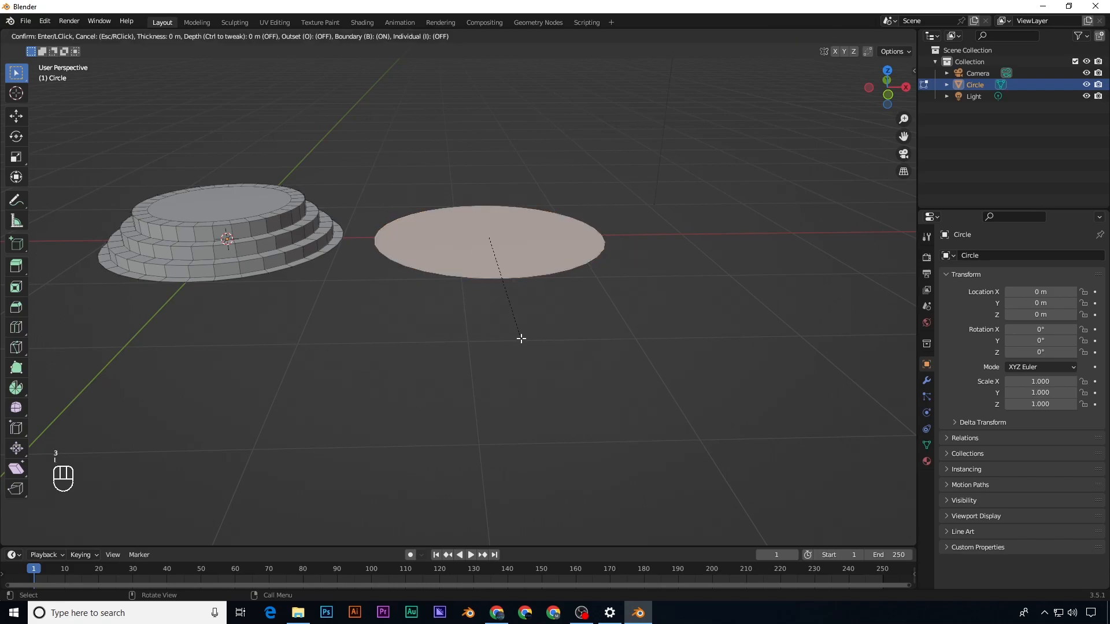
{"action": "left_click", "coordinate": [515, 328]}
{"action": "key", "text": "e"}
{"action": "left_click", "coordinate": [514, 320]}
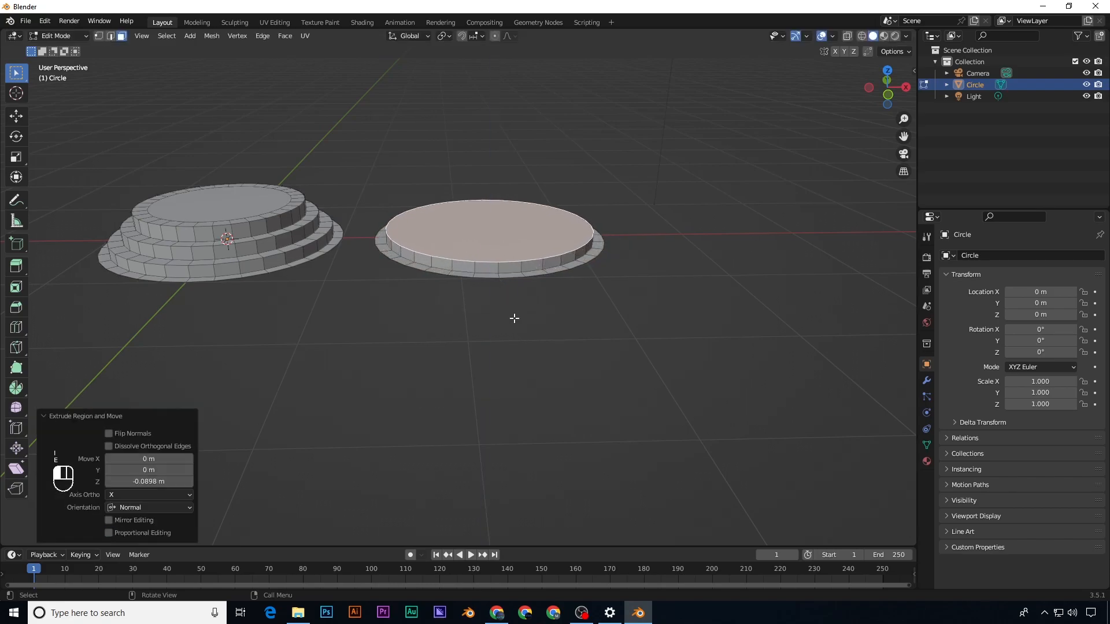
Step: Add a second step to the duplicated disc by insetting the top face about 0.107 m and extruding it up about 0.094 m
{"action": "key", "text": "i"}
{"action": "left_click", "coordinate": [509, 308]}
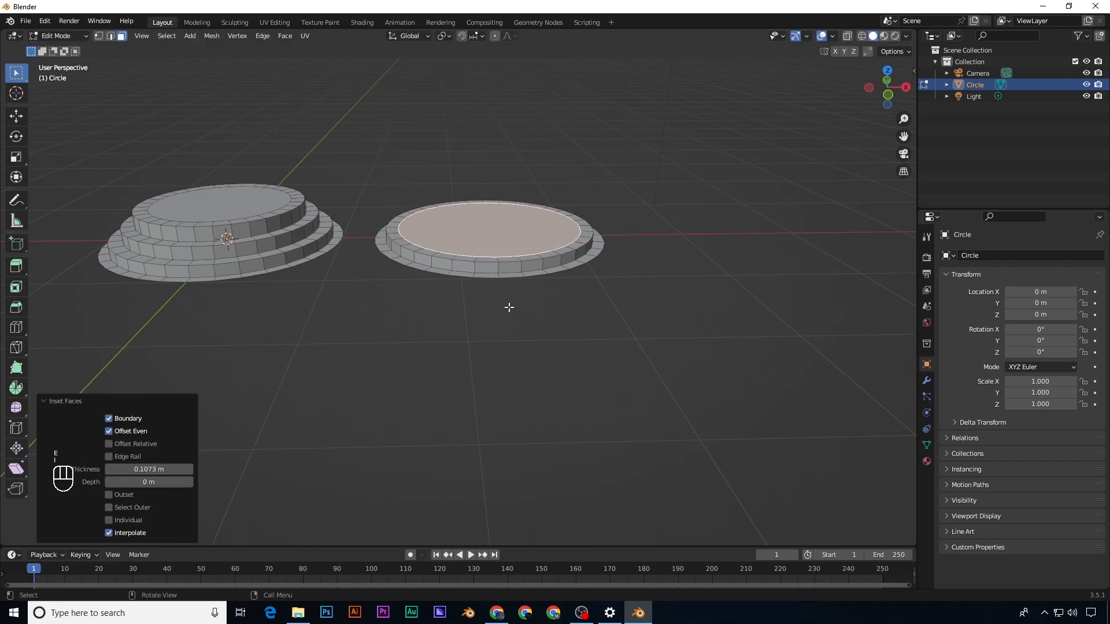
{"action": "key", "text": "e"}
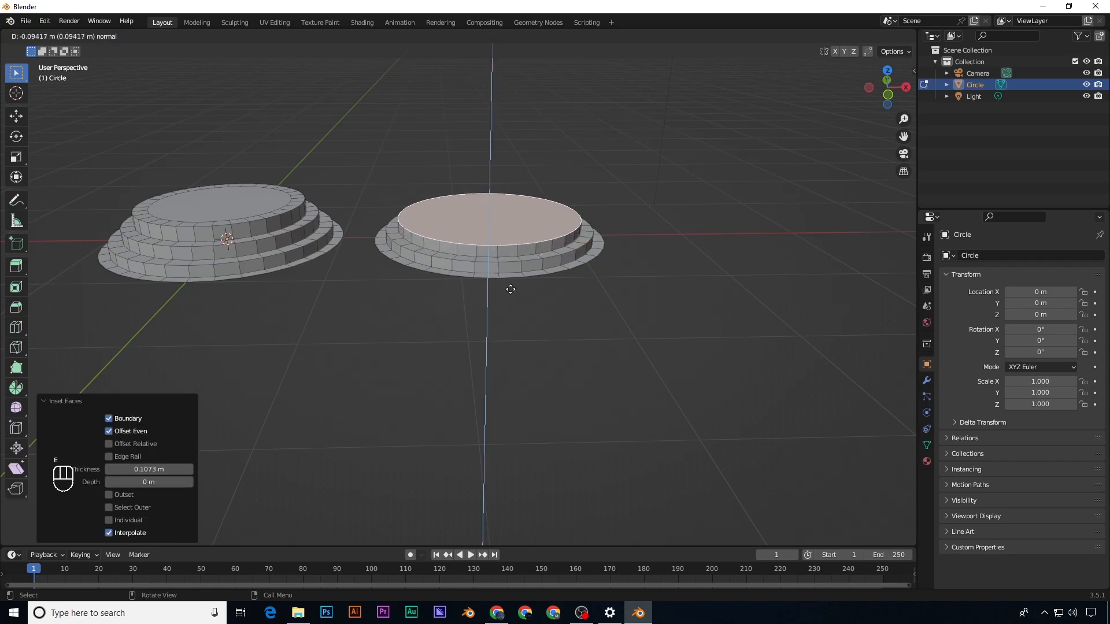
{"action": "left_click", "coordinate": [509, 288]}
Step: Add a third step by insetting the top face about 0.113 m and extruding it up about 0.077 m
{"action": "key", "text": "i"}
{"action": "left_click", "coordinate": [509, 276]}
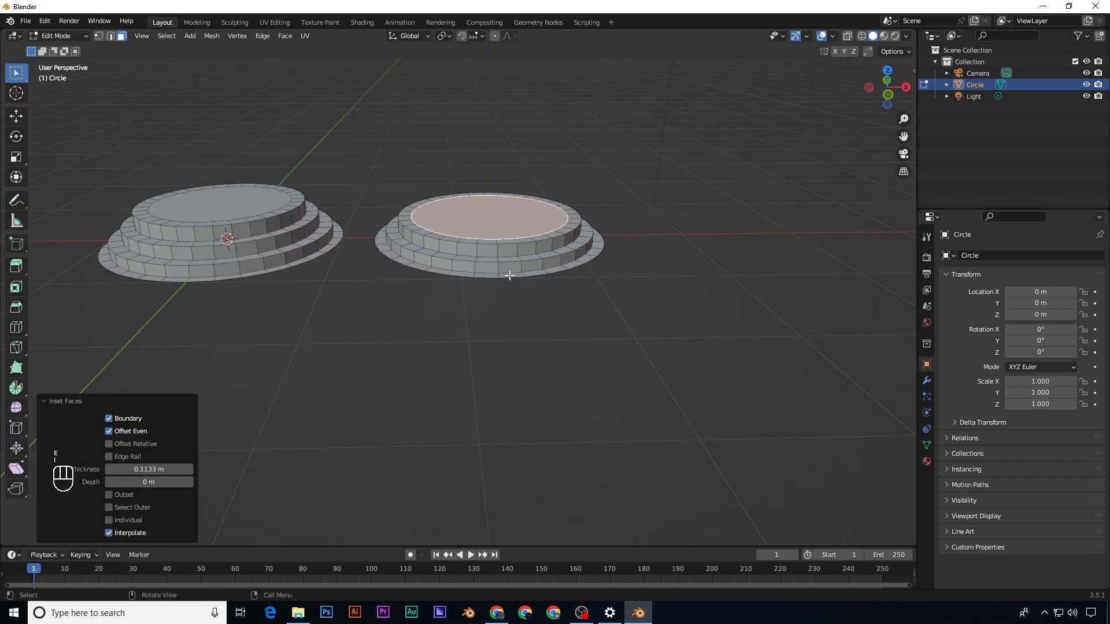
{"action": "key", "text": "e"}
{"action": "left_click", "coordinate": [509, 267]}
{"action": "mouse_move", "coordinate": [509, 267]}
{"action": "middle_mouse_down"}
{"action": "mouse_move", "coordinate": [498, 274]}
{"action": "mouse_move", "coordinate": [503, 235]}
{"action": "mouse_move", "coordinate": [503, 309]}
{"action": "mouse_move", "coordinate": [518, 305]}
{"action": "mouse_move", "coordinate": [483, 270]}
{"action": "mouse_move", "coordinate": [494, 270]}
{"action": "middle_mouse_up"}
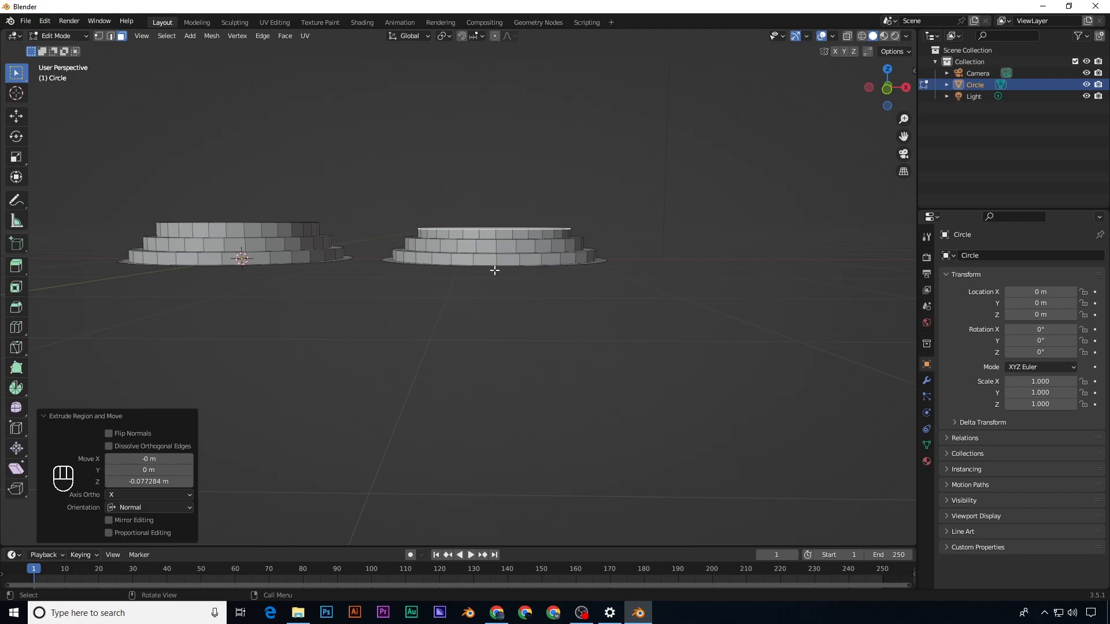
{"action": "middle_click_drag", "start_coordinate": [473, 255], "coordinate": [481, 284]}
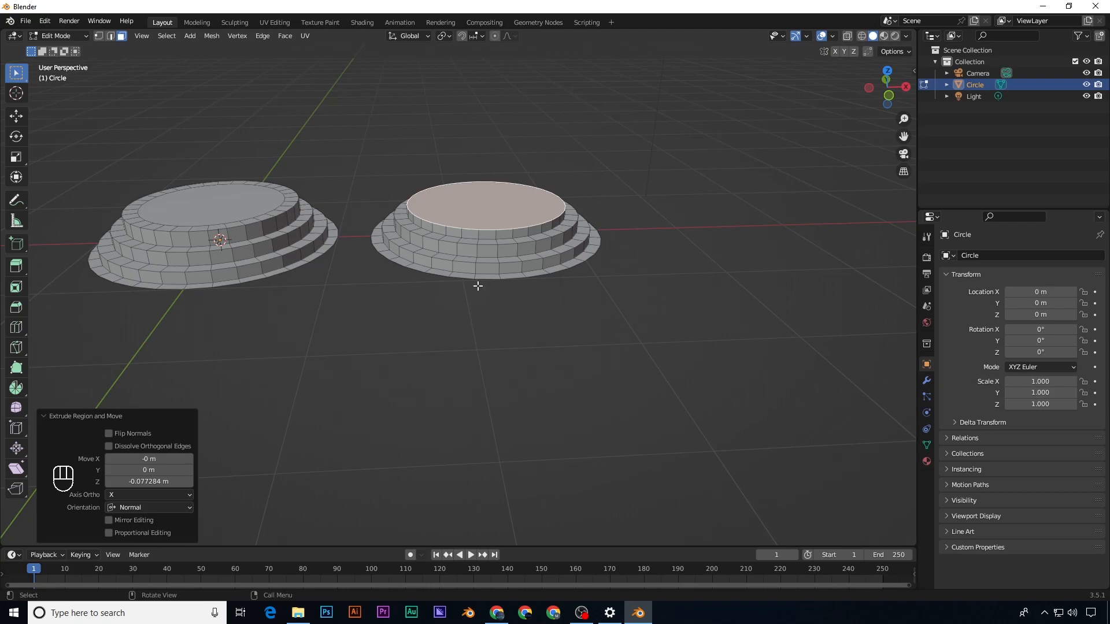
{"action": "scroll", "coordinate": [480, 284], "scroll_direction": "up", "scroll_amount": 1}
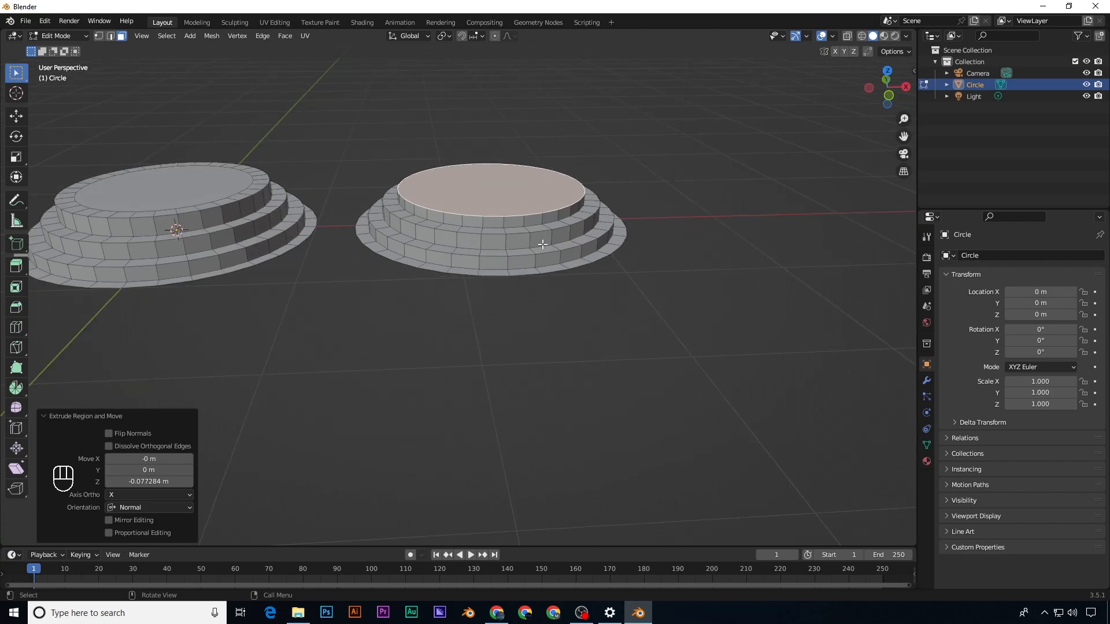
{"action": "scroll", "coordinate": [541, 244], "scroll_direction": "up", "scroll_amount": 1}
{"action": "scroll", "coordinate": [525, 257], "scroll_direction": "up", "scroll_amount": 1}
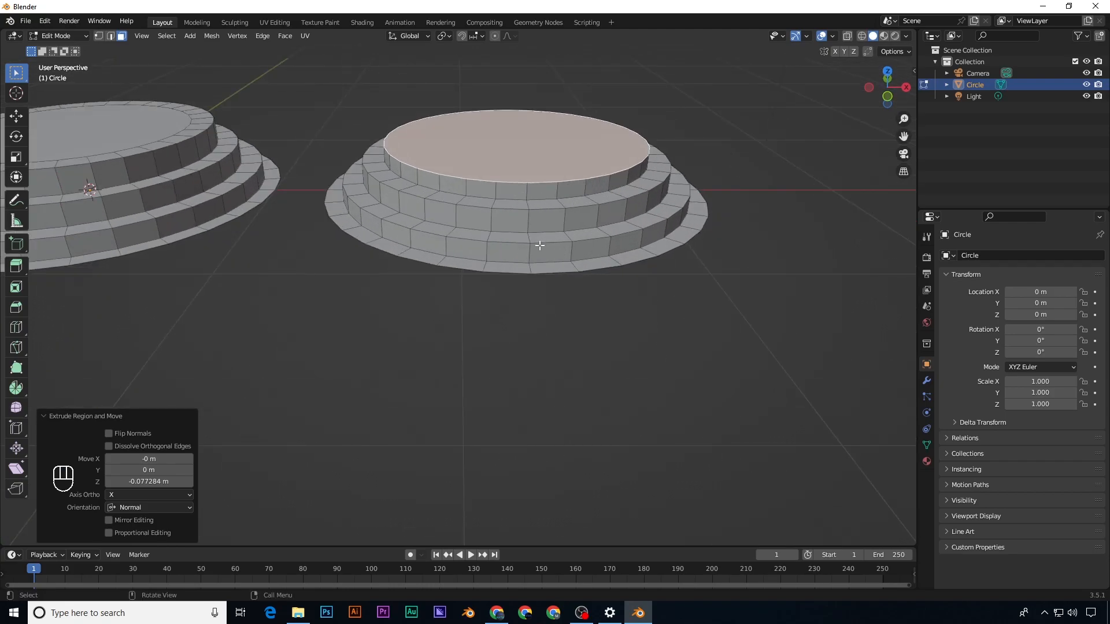
{"action": "middle_click_drag", "start_coordinate": [539, 246], "coordinate": [561, 241], "text": "shift"}
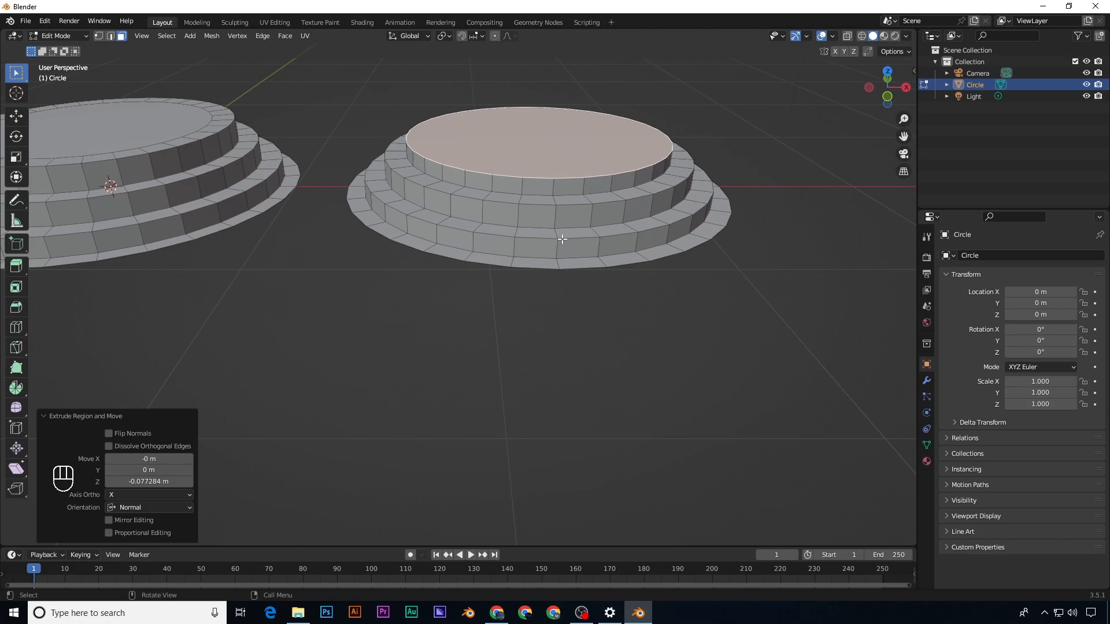
{"action": "middle_click_drag", "start_coordinate": [559, 239], "coordinate": [543, 223]}
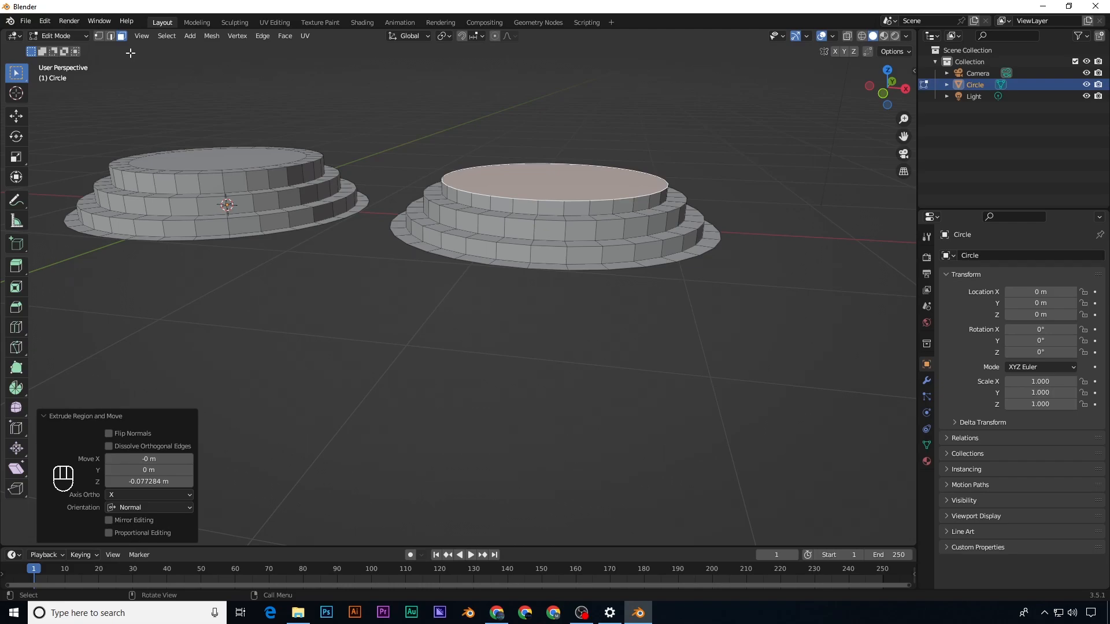
{"action": "key", "text": "1"}
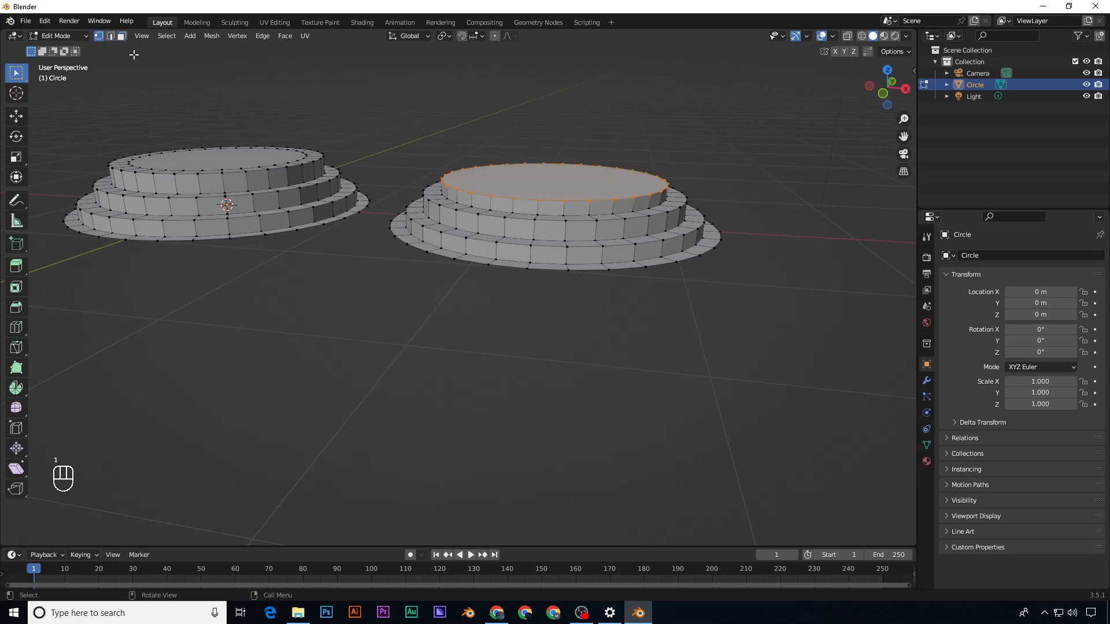
{"action": "left_click", "coordinate": [535, 220]}
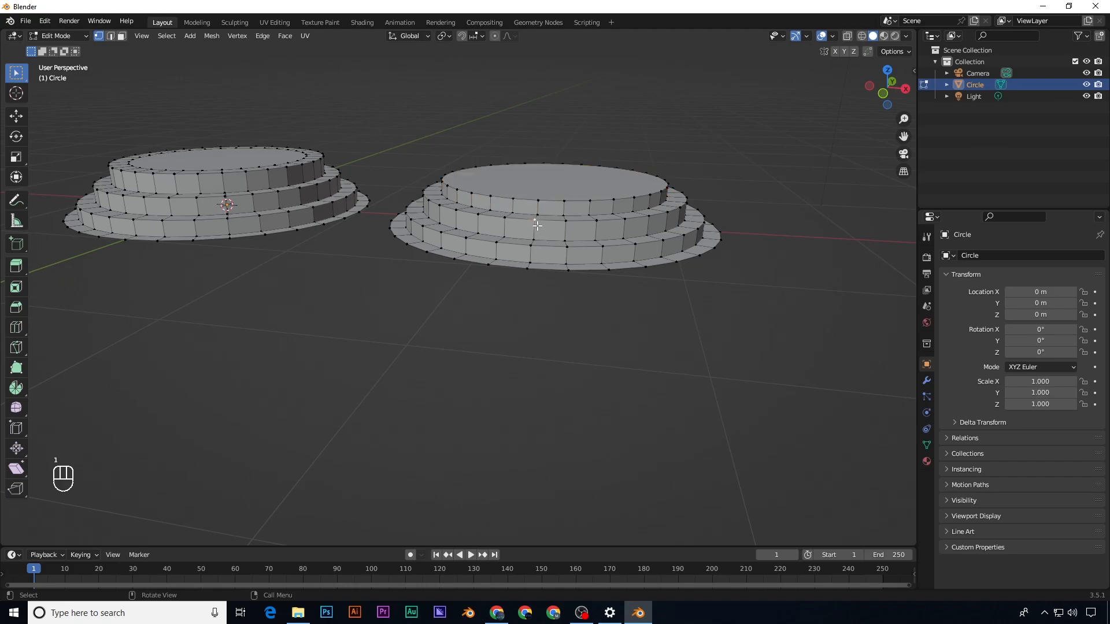
{"action": "left_click", "coordinate": [565, 240], "text": "ctrl"}
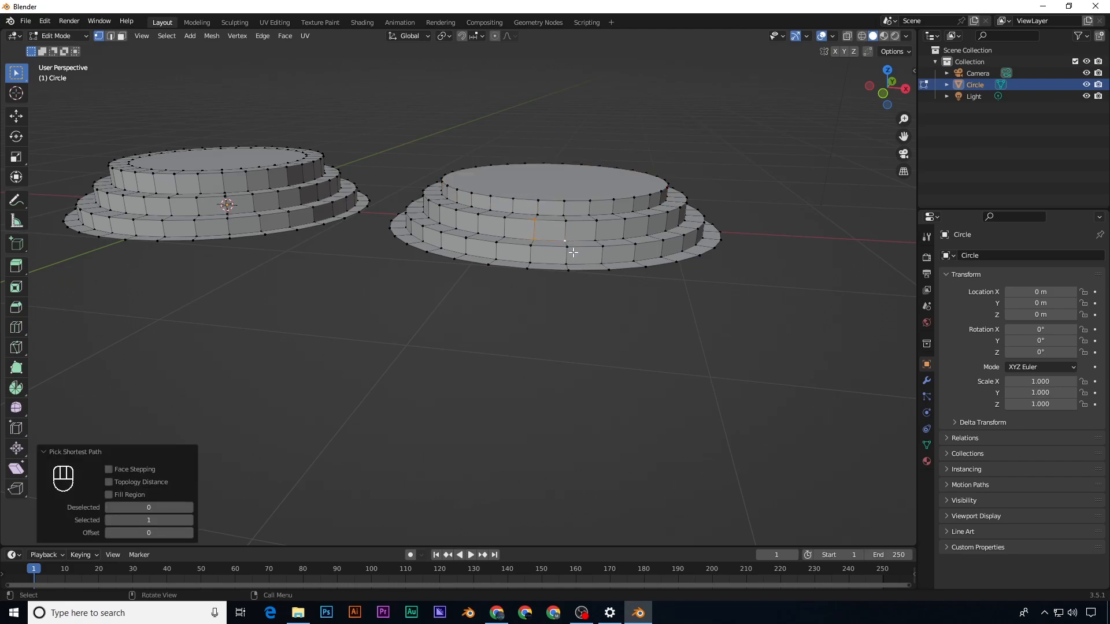
{"action": "key", "text": "ctrl+z"}
{"action": "key", "text": "a"}
{"action": "key", "text": "a"}
{"action": "key", "text": "1"}
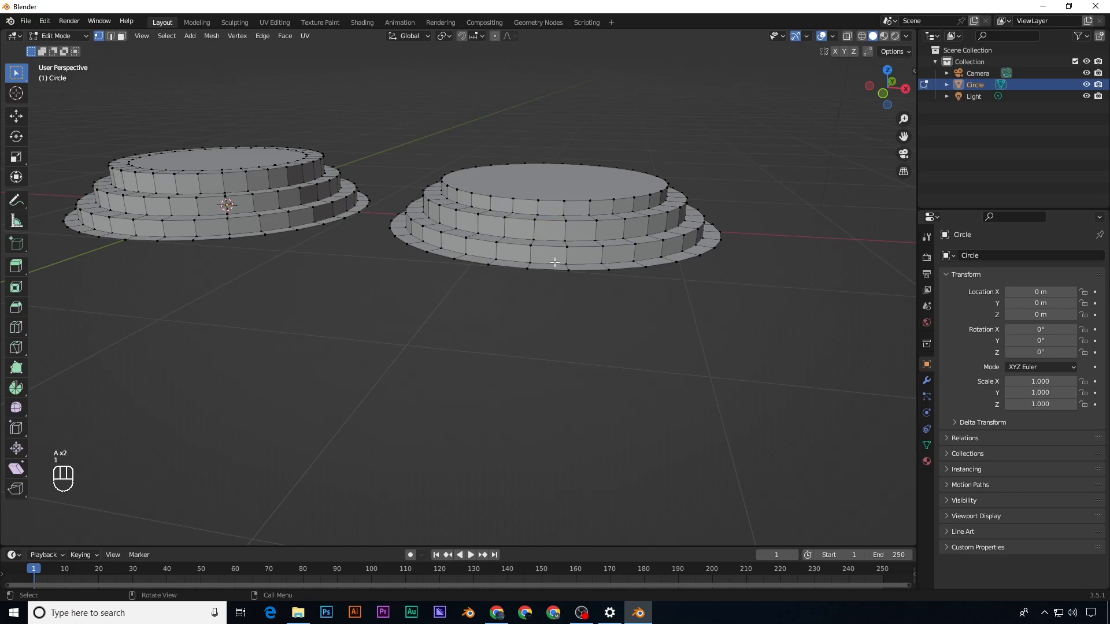
Step: Select two neighbouring vertices on the second shape's top rim plus a run of vertices down its steps to the base
{"action": "left_click", "coordinate": [565, 221]}
{"action": "left_click", "coordinate": [624, 219]}
{"action": "scroll", "coordinate": [613, 211], "scroll_direction": "up", "scroll_amount": 2}
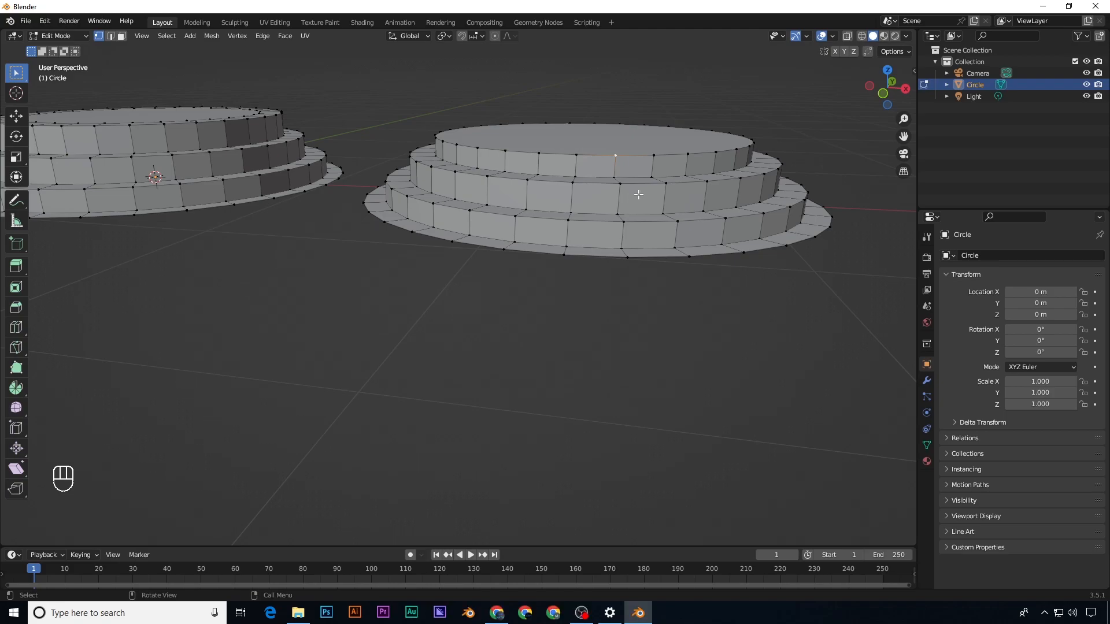
{"action": "left_click", "coordinate": [653, 157], "text": "shift"}
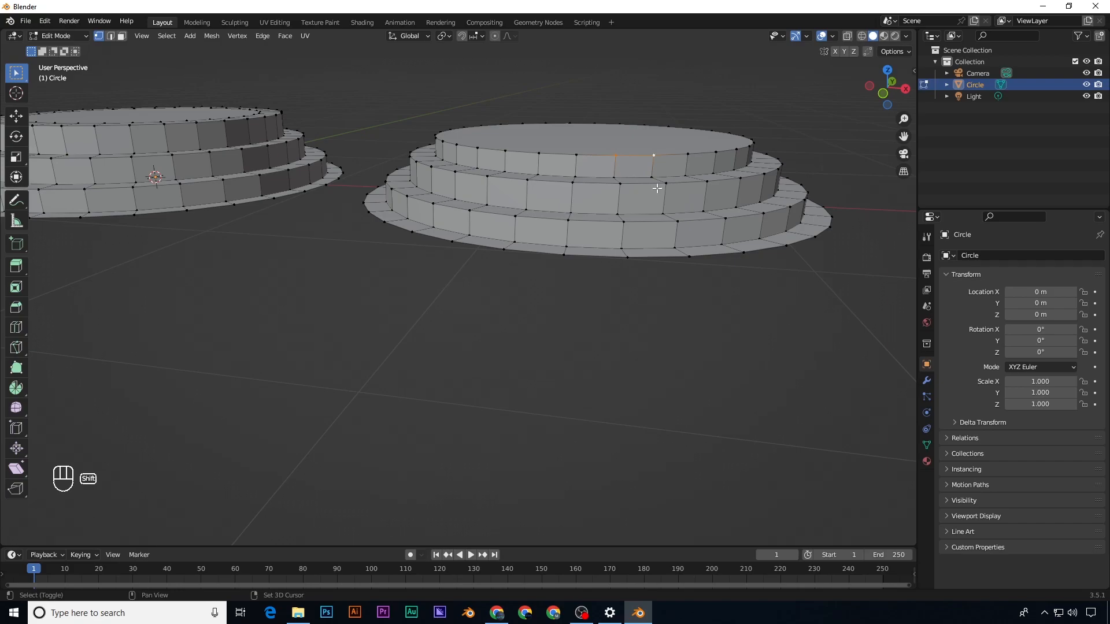
{"action": "left_click", "coordinate": [666, 185], "text": "shift"}
{"action": "left_click", "coordinate": [671, 220], "text": "shift"}
{"action": "left_click", "coordinate": [680, 252], "text": "shift"}
{"action": "left_click", "coordinate": [690, 260], "text": "shift"}
Step: Select an upper edge of the middle step in edge mode, and a side face of that step in face mode
{"action": "key", "text": "2"}
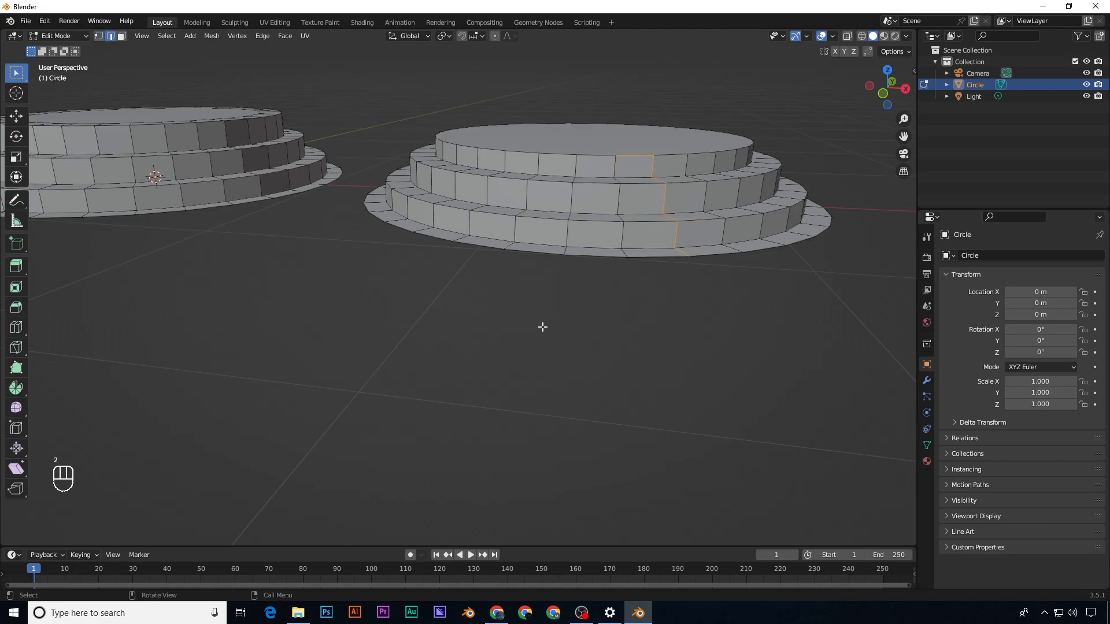
{"action": "left_click", "coordinate": [544, 181]}
{"action": "key", "text": "1"}
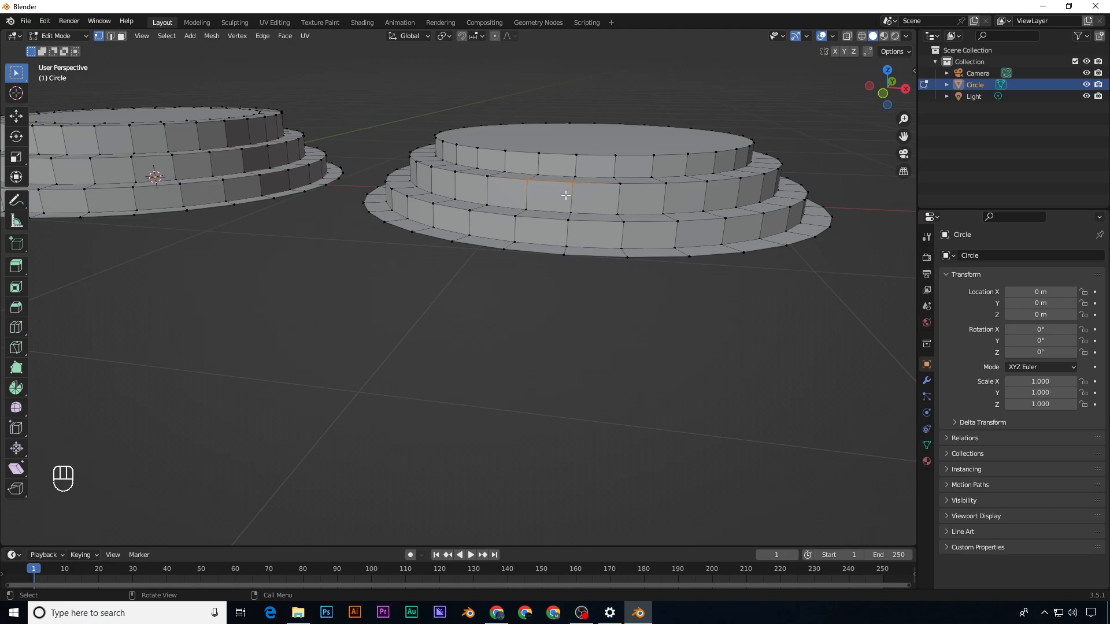
{"action": "key", "text": "3"}
{"action": "left_click", "coordinate": [585, 203]}
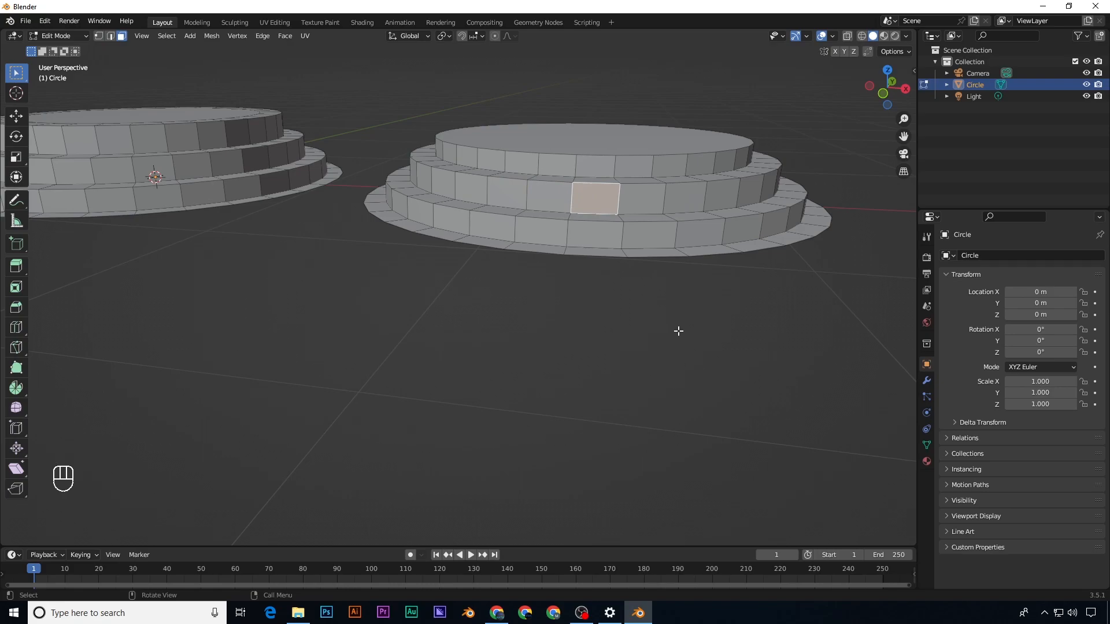
Step: Return to vertex mode and select six consecutive vertices along the front of the second shape's top rim one by one
{"action": "key", "text": "1"}
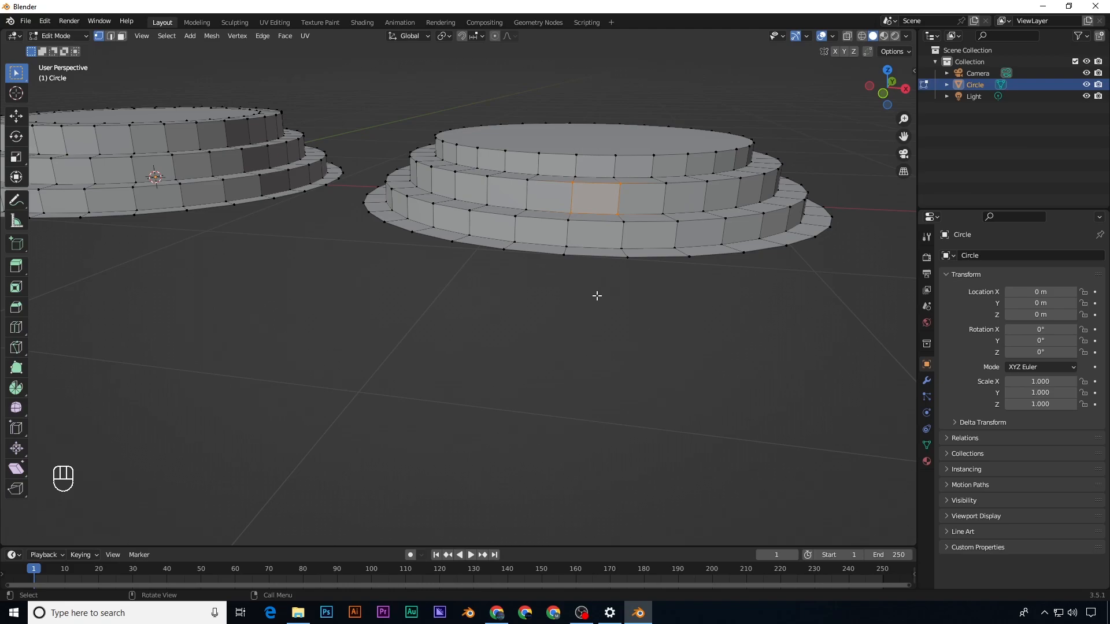
{"action": "middle_click_drag", "start_coordinate": [639, 296], "coordinate": [622, 297]}
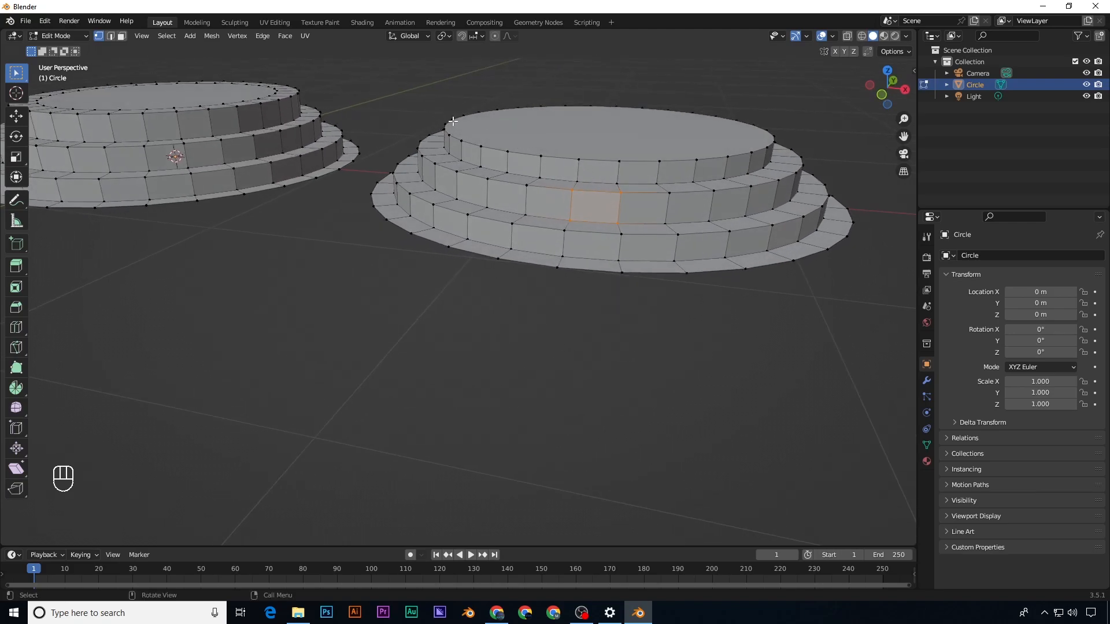
{"action": "left_click", "coordinate": [579, 159]}
{"action": "middle_click_drag", "start_coordinate": [602, 168], "coordinate": [602, 172]}
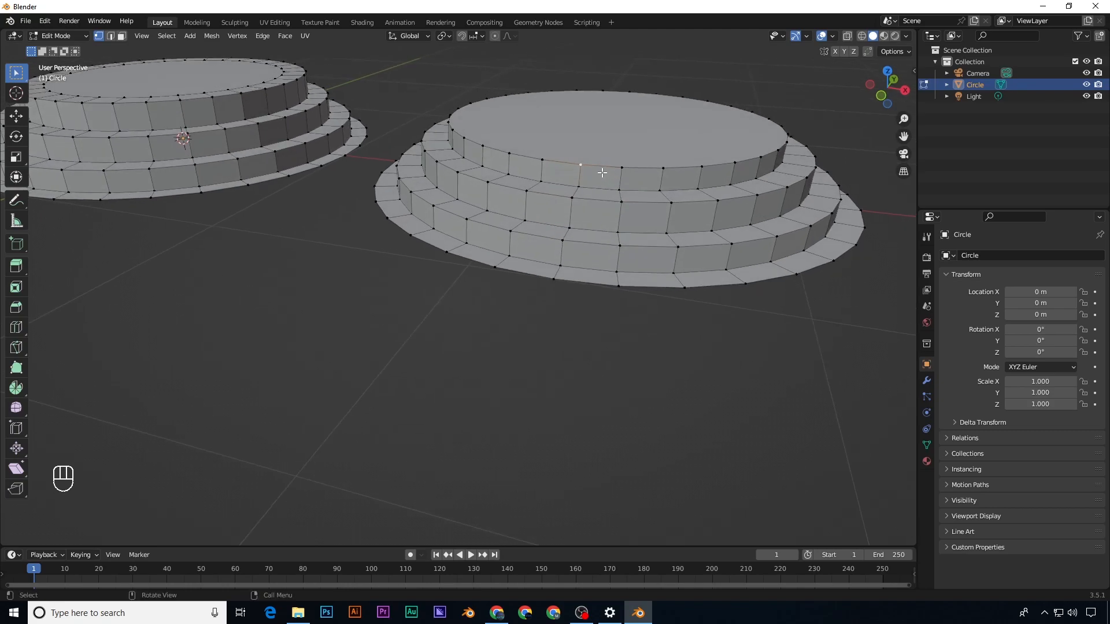
{"action": "left_click", "coordinate": [622, 169], "text": "shift"}
{"action": "left_click", "coordinate": [664, 168], "text": "shift"}
{"action": "left_click", "coordinate": [702, 167], "text": "shift"}
{"action": "left_click", "coordinate": [735, 162], "text": "shift"}
{"action": "left_click", "coordinate": [761, 157], "text": "shift"}
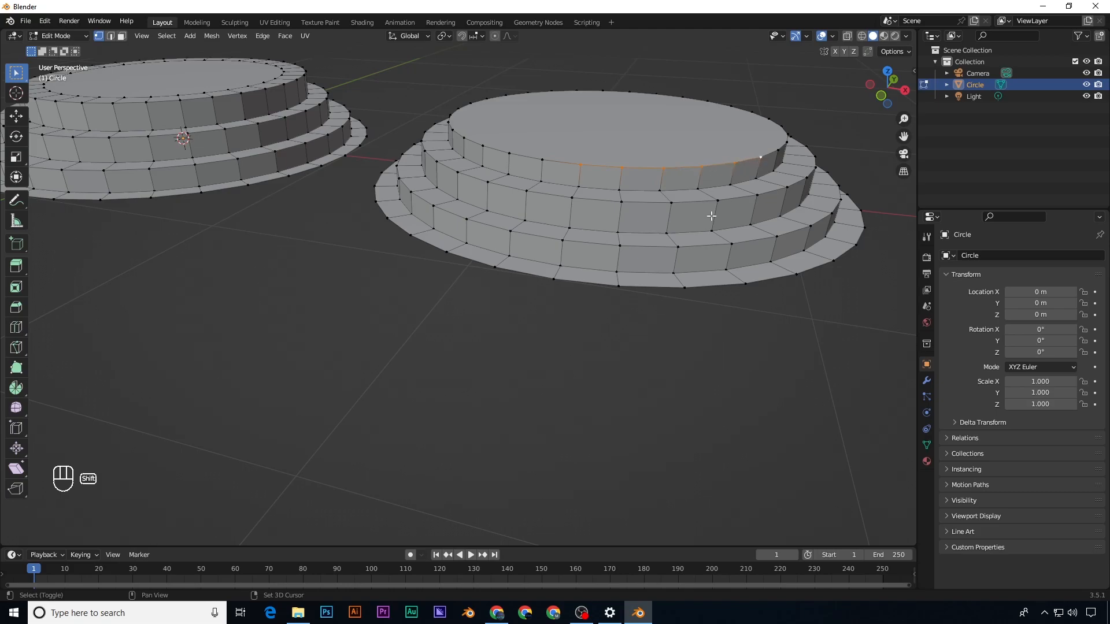
Step: Box-select the second shape's top rim vertices from the front orthographic view in solid shading
{"action": "middle_click_drag", "start_coordinate": [594, 212], "coordinate": [598, 214]}
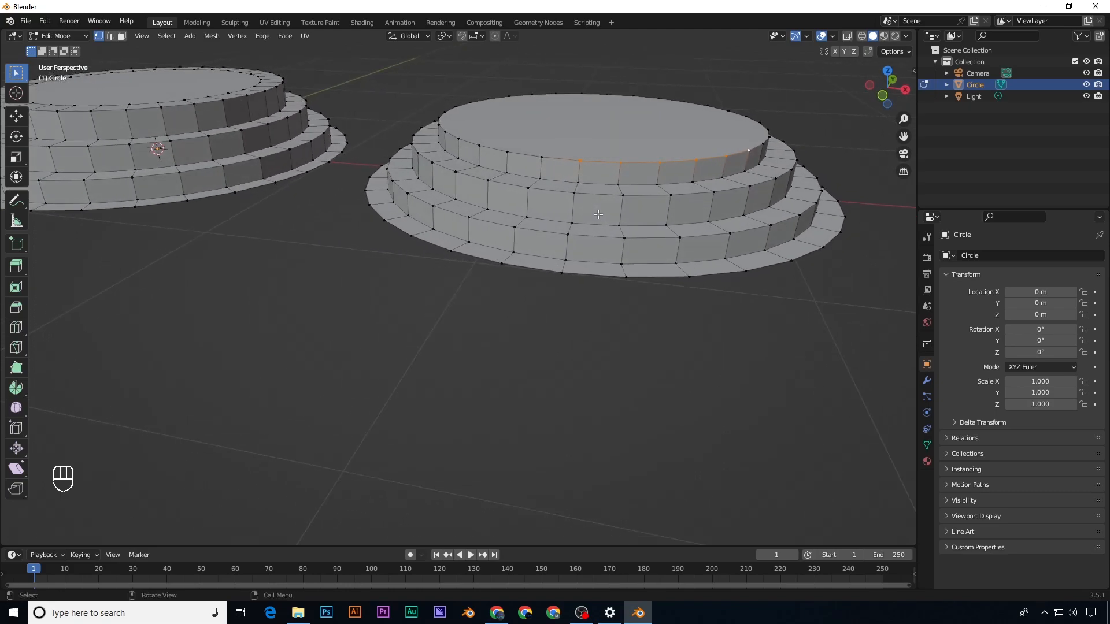
{"action": "key", "text": "KP_1"}
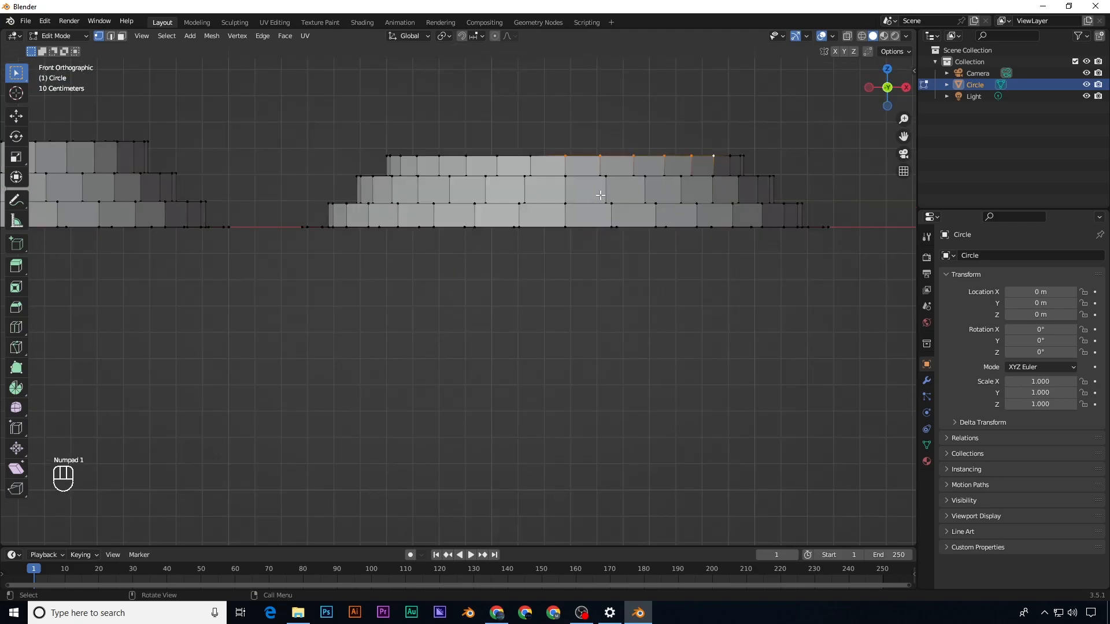
{"action": "left_click_drag", "start_coordinate": [314, 112], "coordinate": [788, 164]}
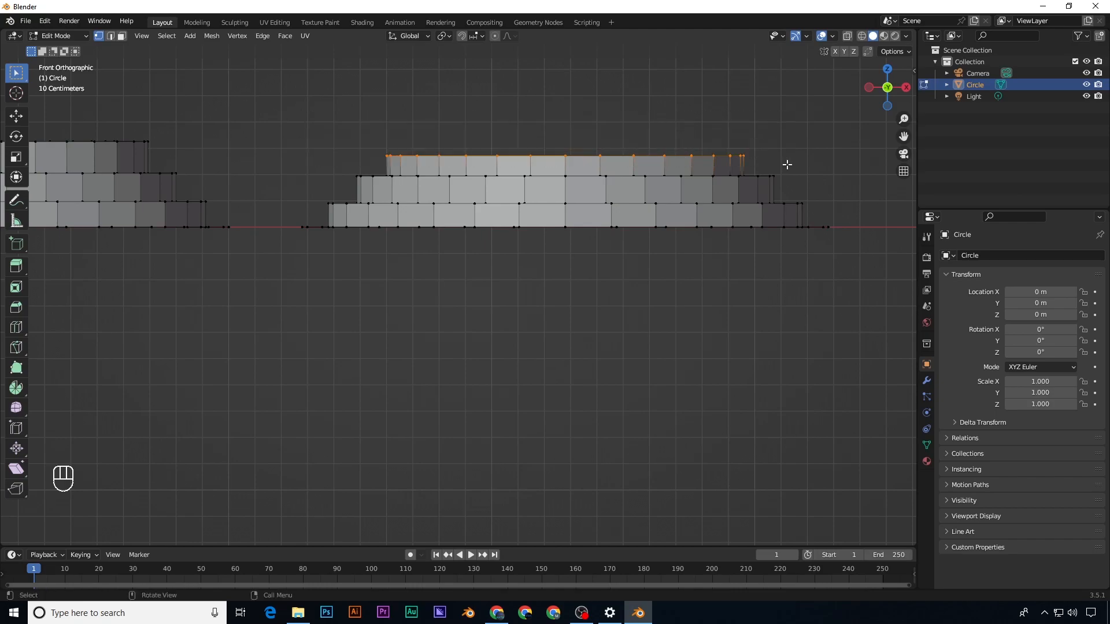
{"action": "middle_click_drag", "start_coordinate": [528, 128], "coordinate": [537, 175]}
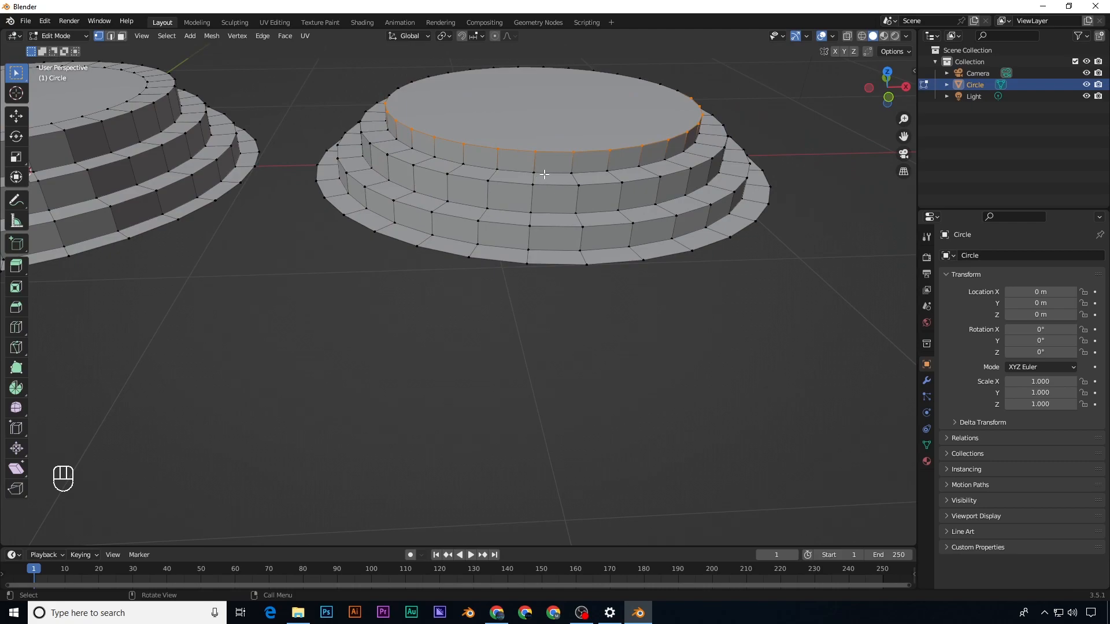
Step: Box-select the second shape's entire top ring in front view with wireframe shading, and return to solid shading
{"action": "key", "text": "KP_1"}
{"action": "key", "text": "z"}
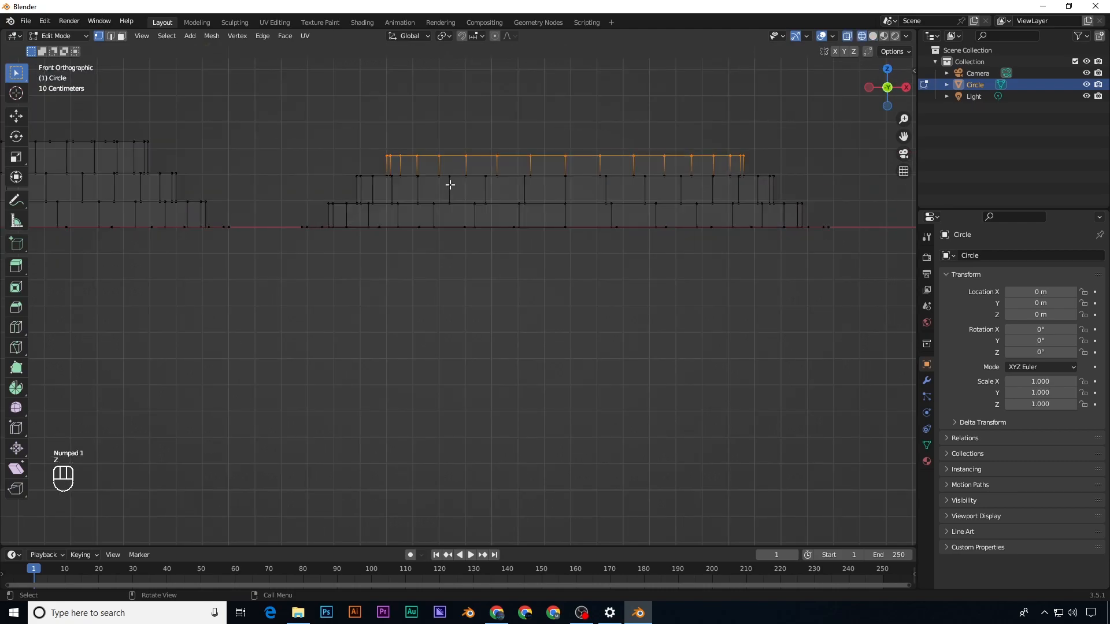
{"action": "left_click_drag", "start_coordinate": [343, 116], "coordinate": [797, 150]}
{"action": "left_click_drag", "start_coordinate": [813, 161], "coordinate": [810, 162]}
{"action": "mouse_move", "coordinate": [562, 161]}
{"action": "middle_mouse_down"}
{"action": "mouse_move", "coordinate": [555, 218]}
{"action": "mouse_move", "coordinate": [572, 158]}
{"action": "middle_mouse_up"}
{"action": "key", "text": "z"}
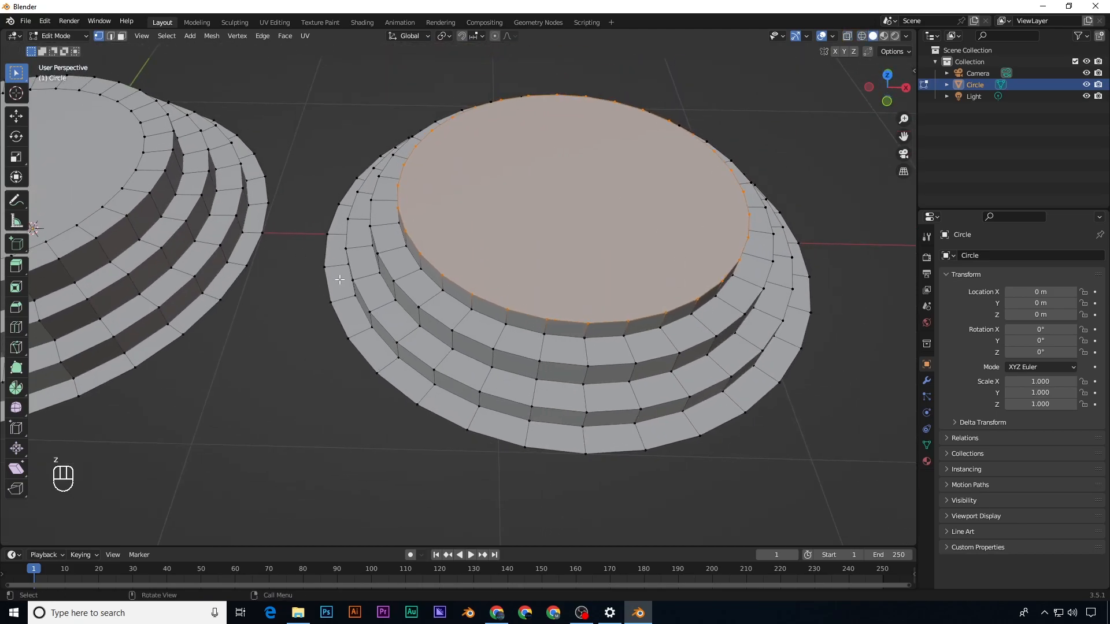
Step: Clear the selection and loop-select the whole top rim of the second shape in vertex mode
{"action": "middle_click_drag", "start_coordinate": [394, 305], "coordinate": [428, 273]}
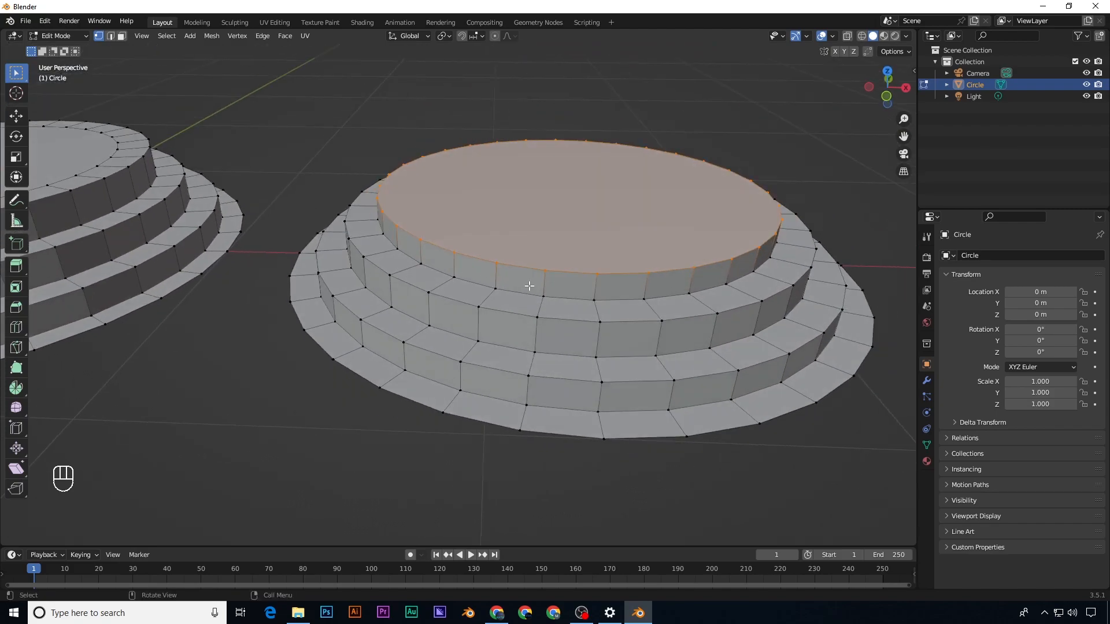
{"action": "key", "text": "1"}
{"action": "key", "text": "a"}
{"action": "key", "text": "a"}
{"action": "middle_click_drag", "start_coordinate": [545, 273], "coordinate": [586, 268]}
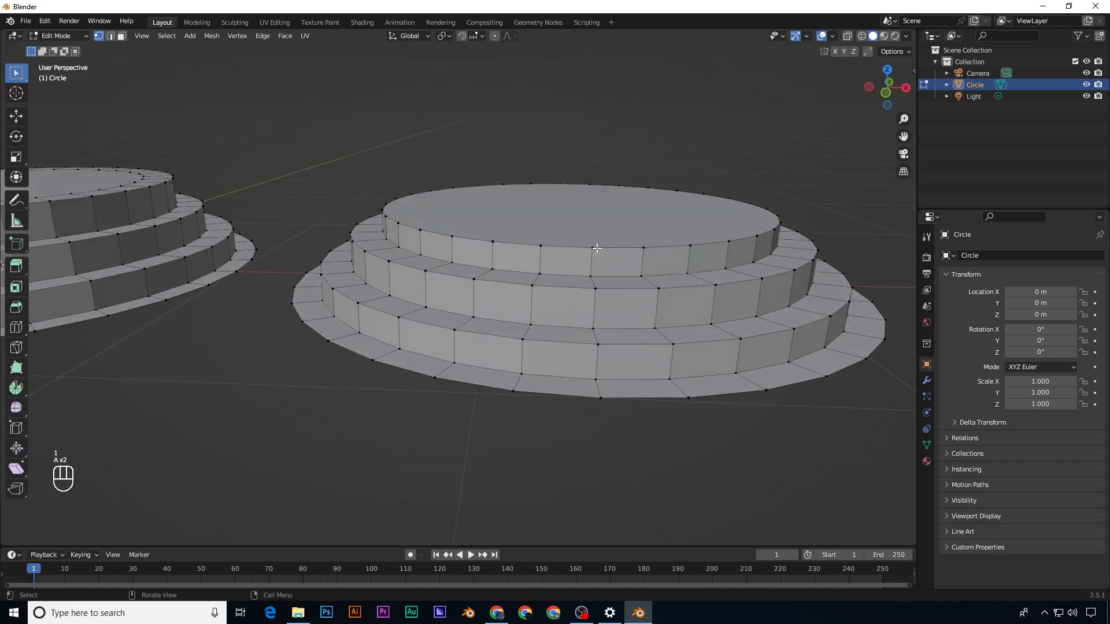
{"action": "left_click", "coordinate": [592, 247]}
{"action": "key", "text": "alt"}
{"action": "left_click", "coordinate": [620, 247], "text": "alt"}
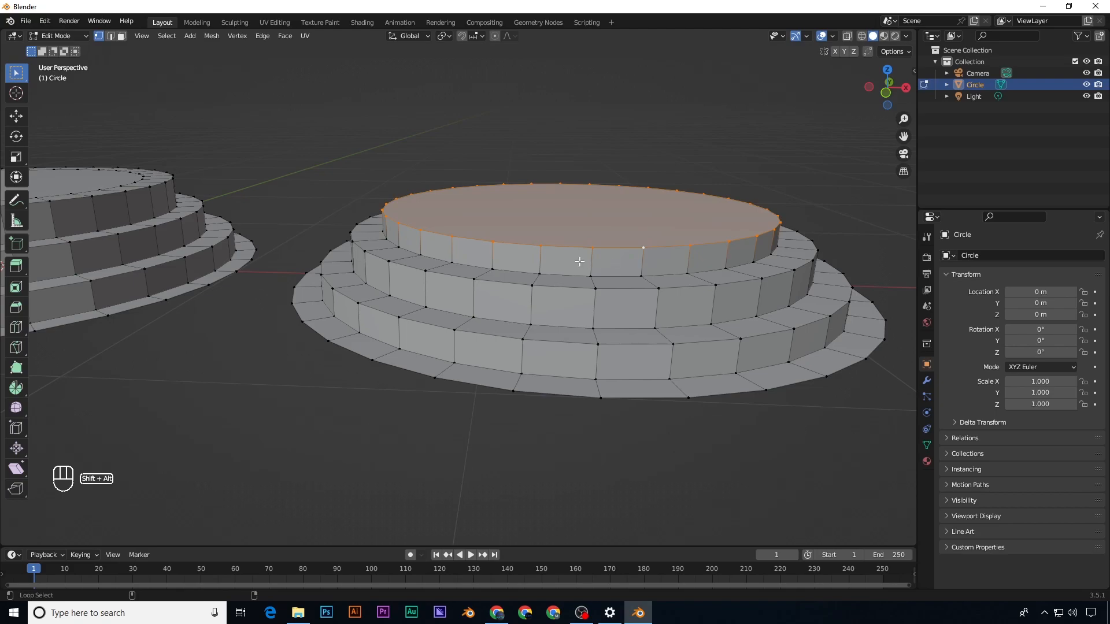
Step: Add the upper rim loops of the middle and lowest steps to the selection, plus an edge loop running down the front
{"action": "left_click", "coordinate": [625, 289], "text": "alt+shift"}
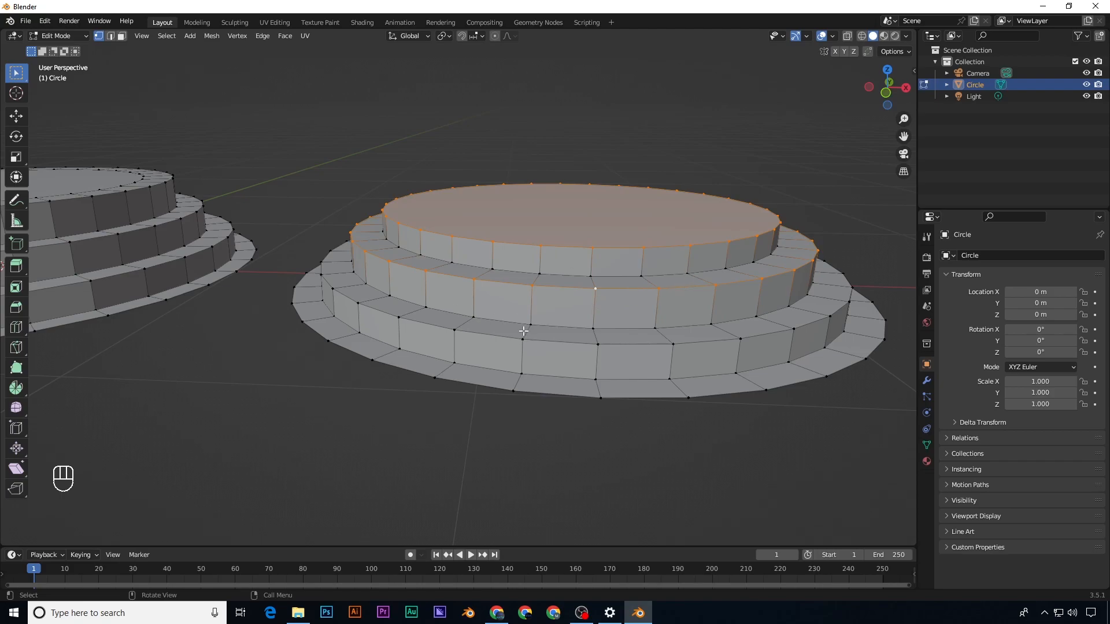
{"action": "left_click", "coordinate": [599, 344], "text": "shift"}
{"action": "left_click", "coordinate": [675, 343], "text": "shift"}
{"action": "left_click", "coordinate": [539, 342], "text": "alt+shift"}
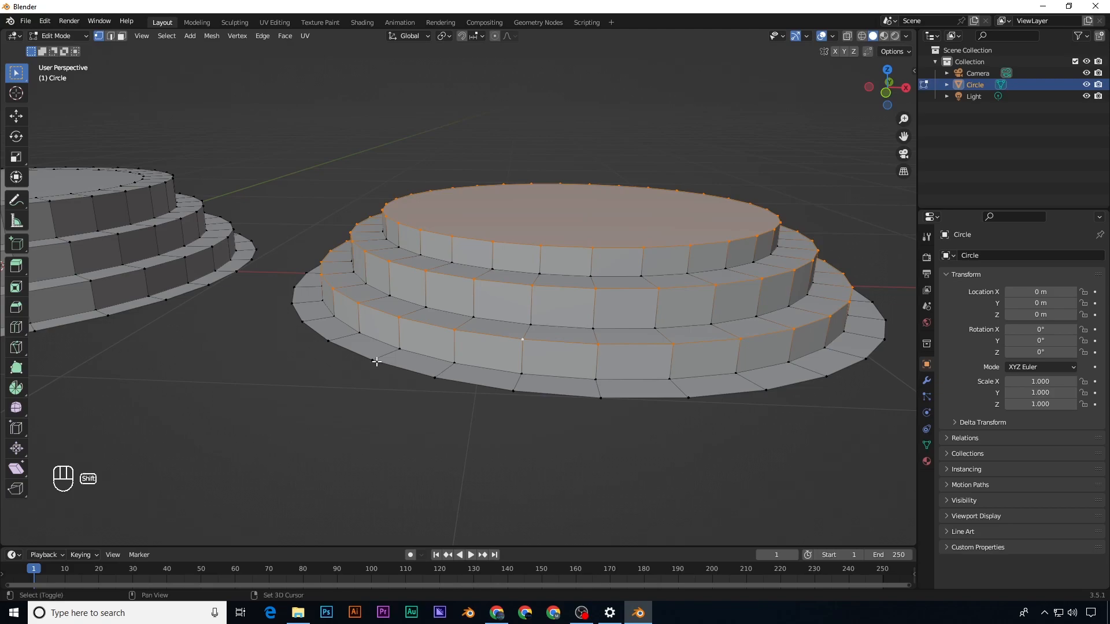
{"action": "left_click", "coordinate": [526, 330], "text": "alt+shift"}
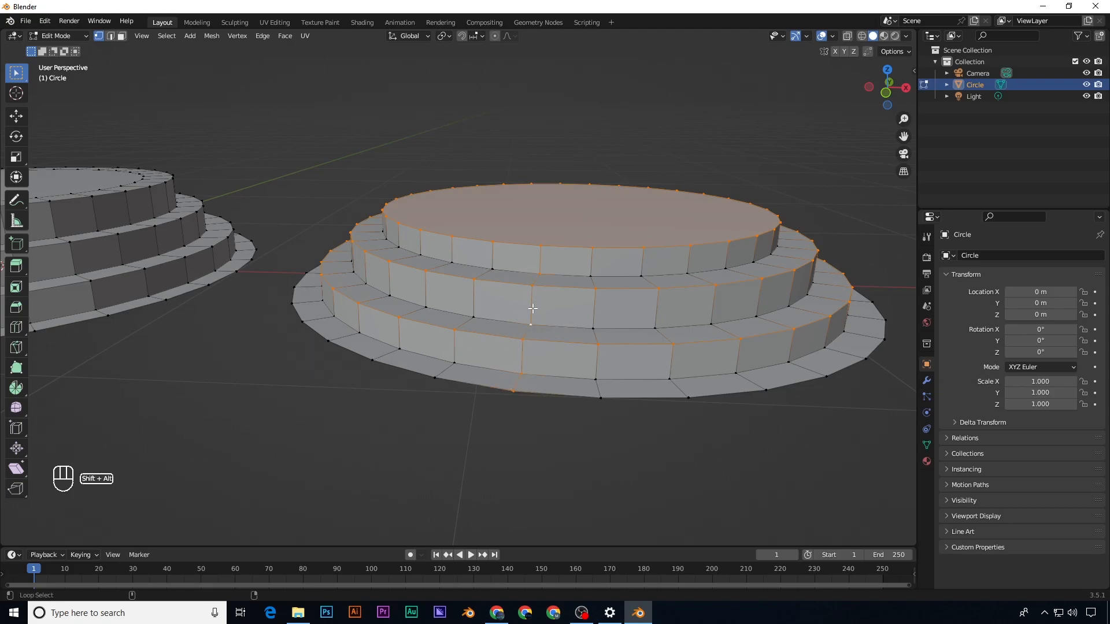
Step: Loop-select the full ring of side faces around the middle step in face mode
{"action": "middle_click_drag", "start_coordinate": [447, 354], "coordinate": [448, 364]}
{"action": "key", "text": "3"}
{"action": "middle_click_drag", "start_coordinate": [595, 366], "coordinate": [634, 347]}
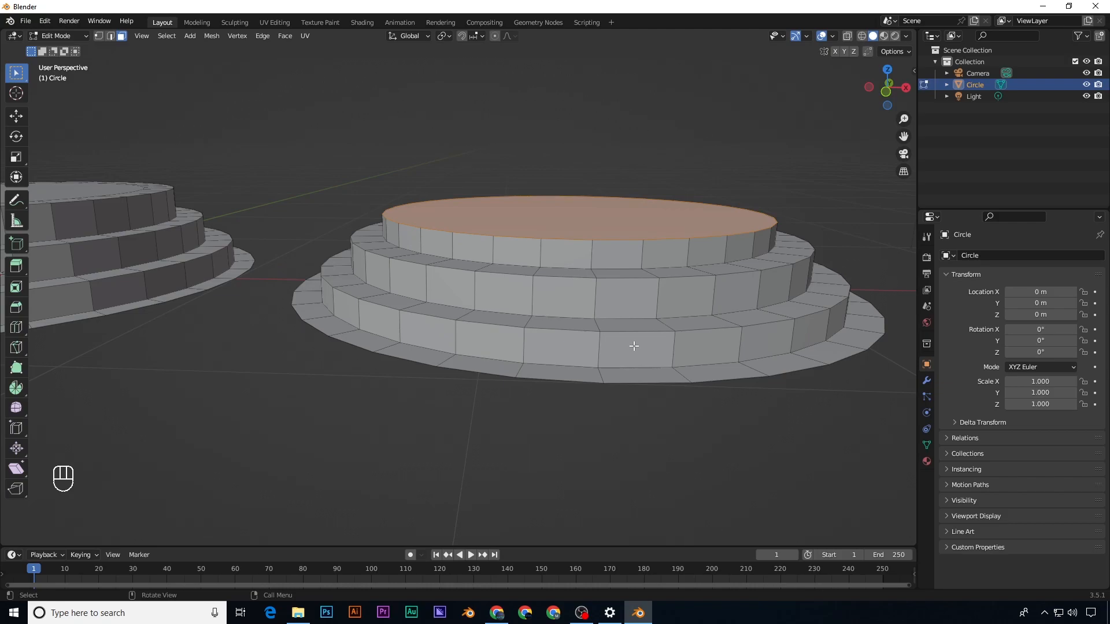
{"action": "key", "text": "1"}
{"action": "mouse_move", "coordinate": [531, 286]}
{"action": "middle_mouse_down"}
{"action": "mouse_move", "coordinate": [538, 300]}
{"action": "mouse_move", "coordinate": [567, 300]}
{"action": "mouse_move", "coordinate": [550, 295]}
{"action": "middle_mouse_up"}
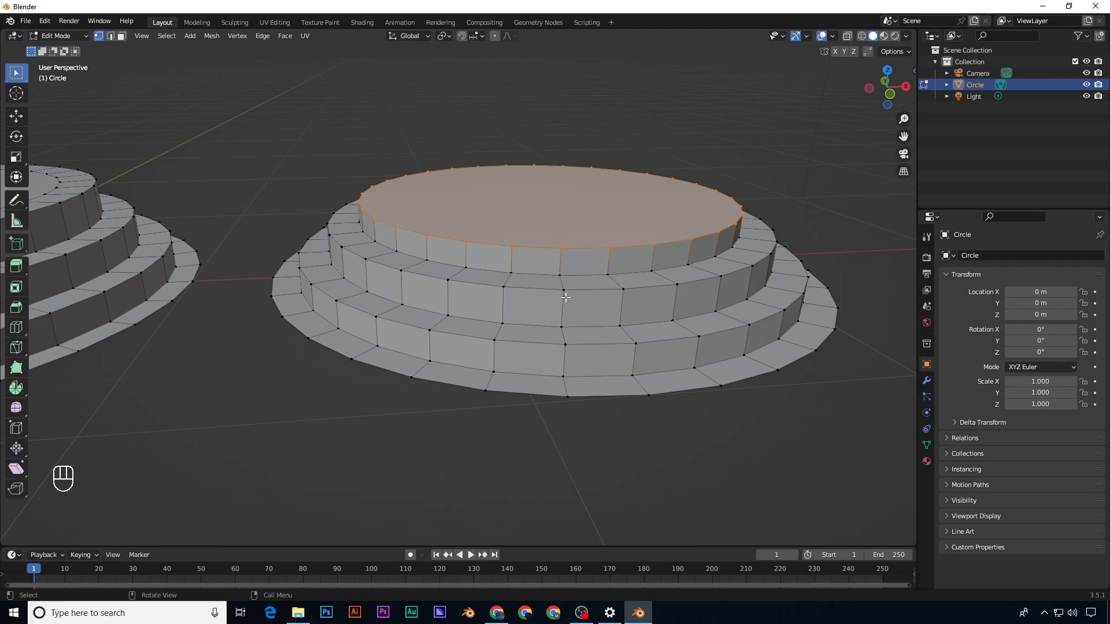
{"action": "key", "text": "3"}
{"action": "middle_click_drag", "start_coordinate": [562, 322], "coordinate": [547, 310]}
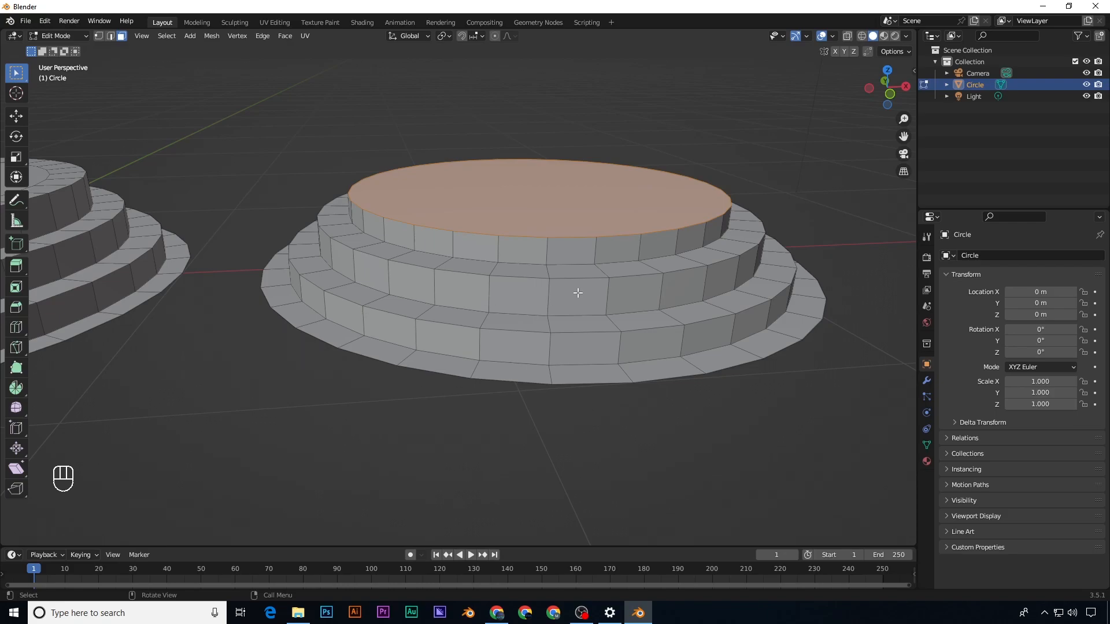
{"action": "key", "text": "alt"}
{"action": "left_click", "coordinate": [548, 294], "text": "alt"}
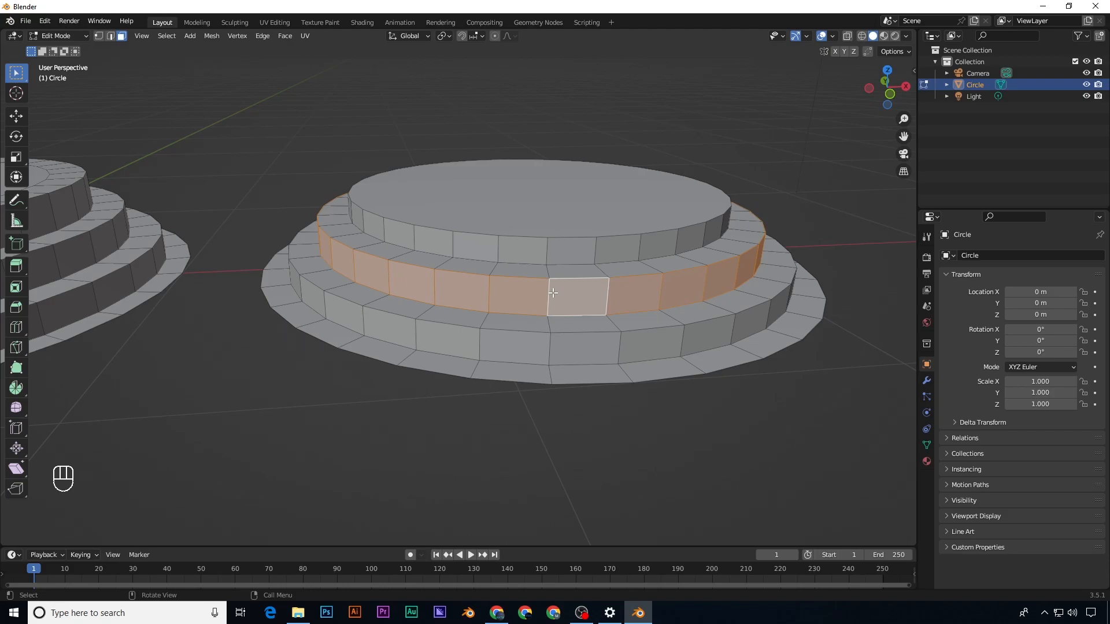
Step: Replace the ring selection with a loop of faces running down the front of all the steps
{"action": "left_click", "coordinate": [575, 302]}
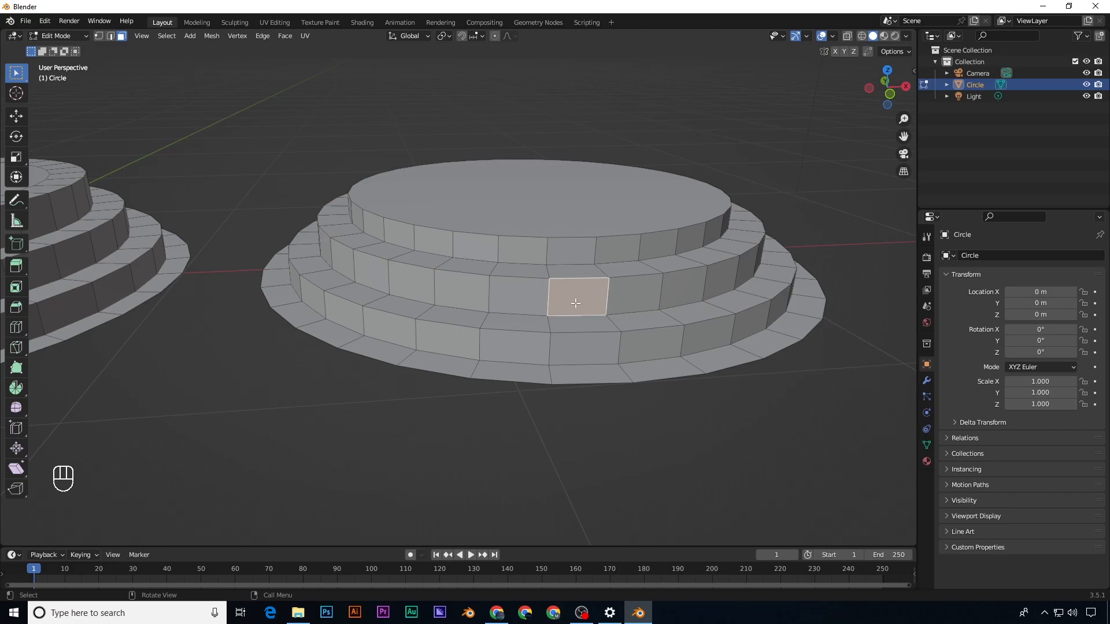
{"action": "key", "text": "a"}
{"action": "key", "text": "a"}
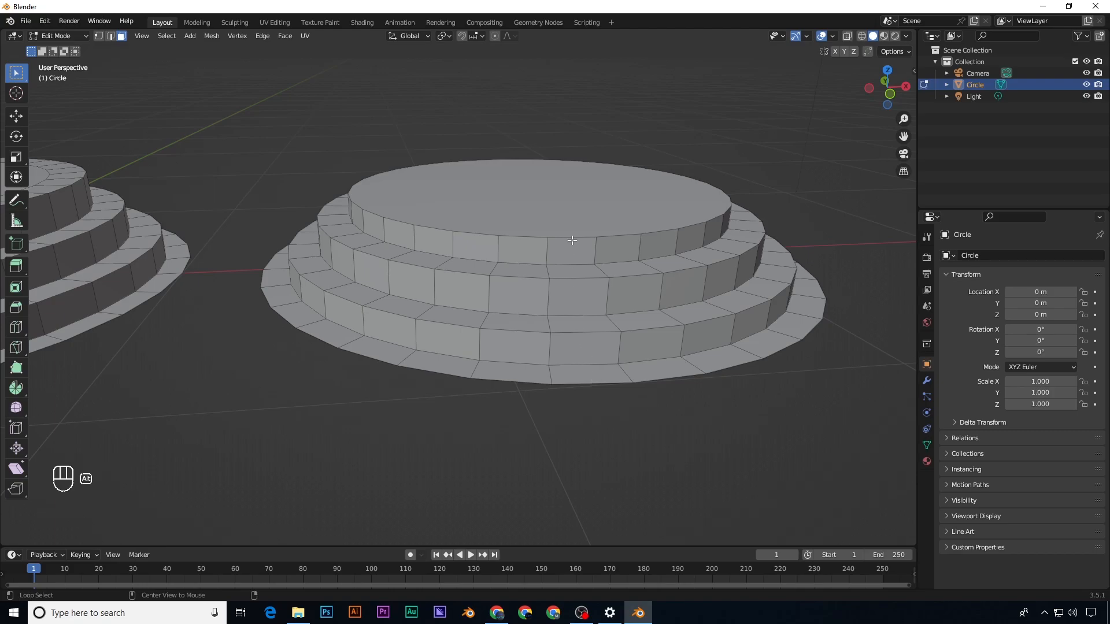
{"action": "left_click", "coordinate": [574, 277], "text": "alt"}
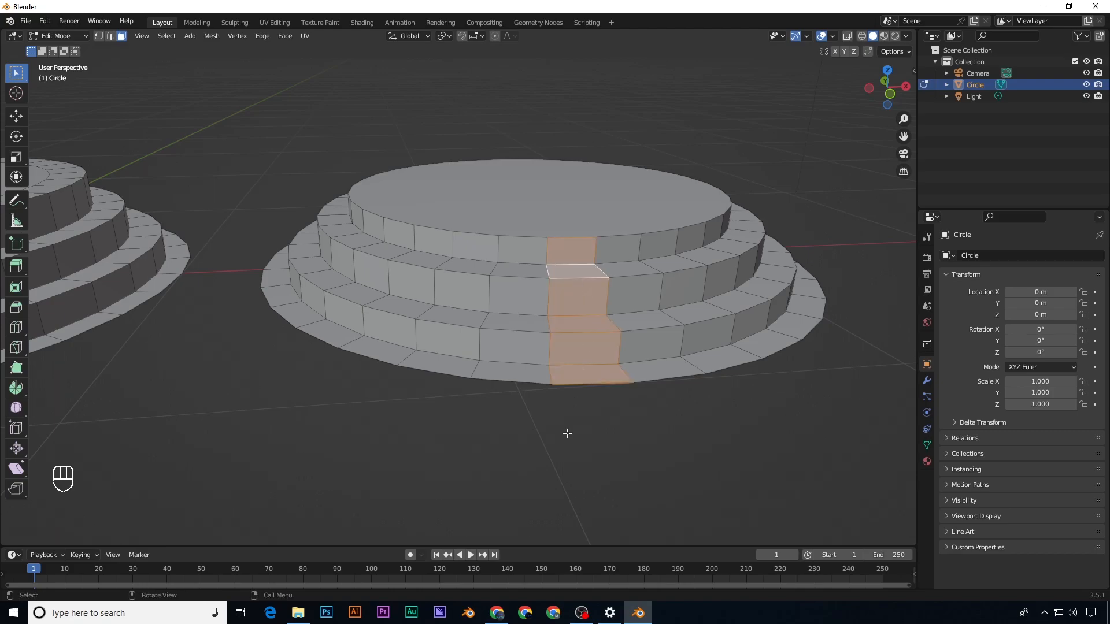
{"action": "scroll", "coordinate": [587, 364], "scroll_direction": "up", "scroll_amount": 1}
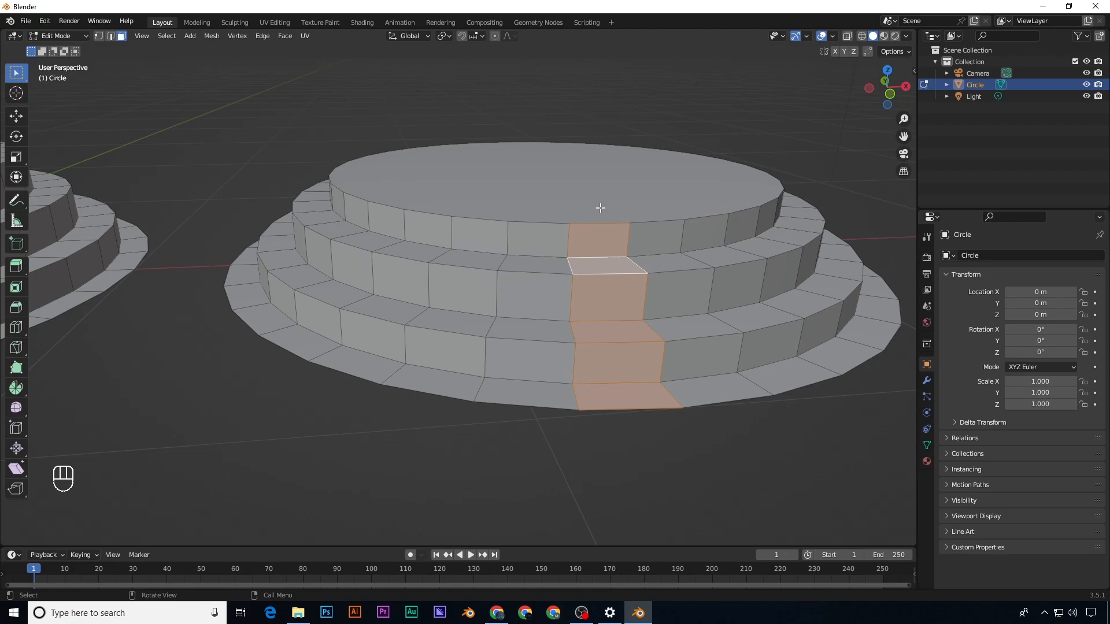
{"action": "middle_click_drag", "start_coordinate": [598, 211], "coordinate": [577, 215]}
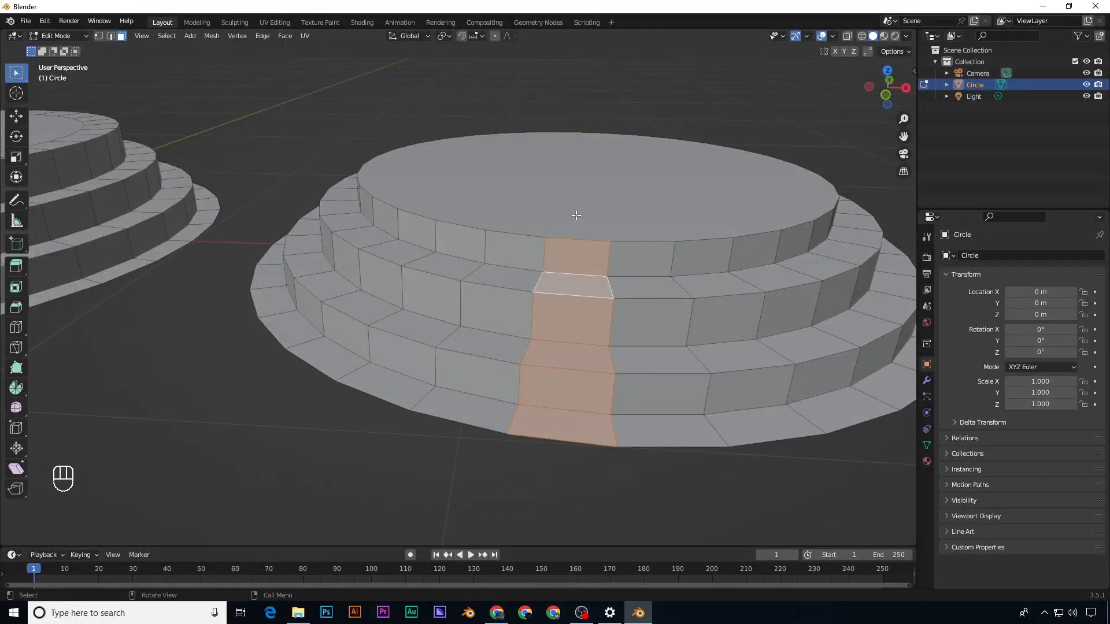
{"action": "middle_click_drag", "start_coordinate": [598, 282], "coordinate": [553, 320]}
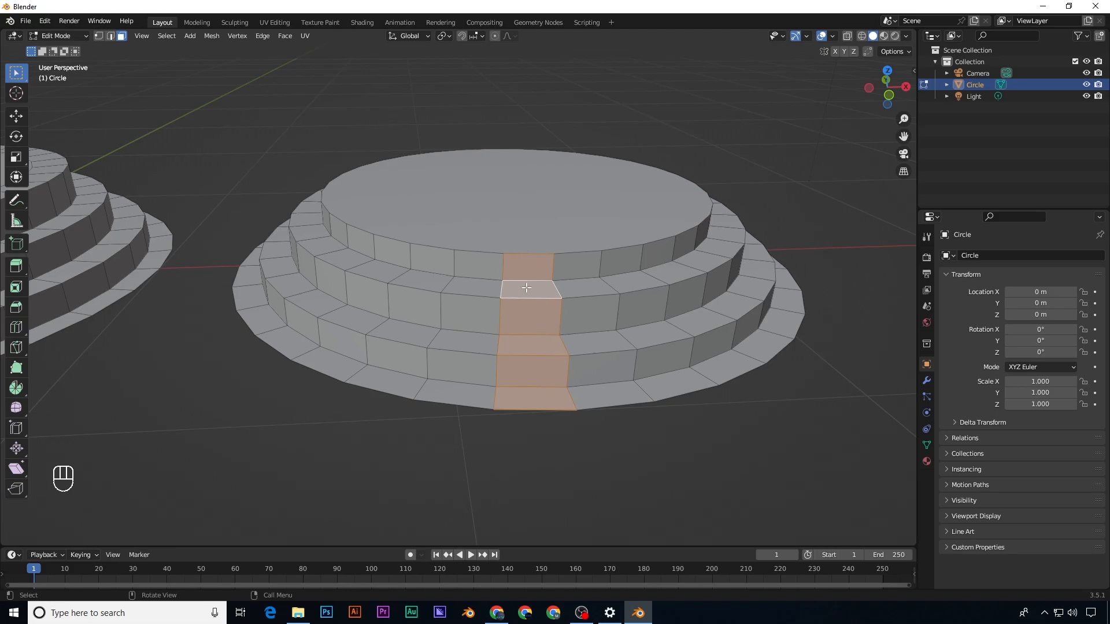
Step: Box-select the corner vertices of the lowest step's front side face in vertex mode
{"action": "scroll", "coordinate": [526, 287], "scroll_direction": "up", "scroll_amount": 1}
{"action": "key", "text": "1"}
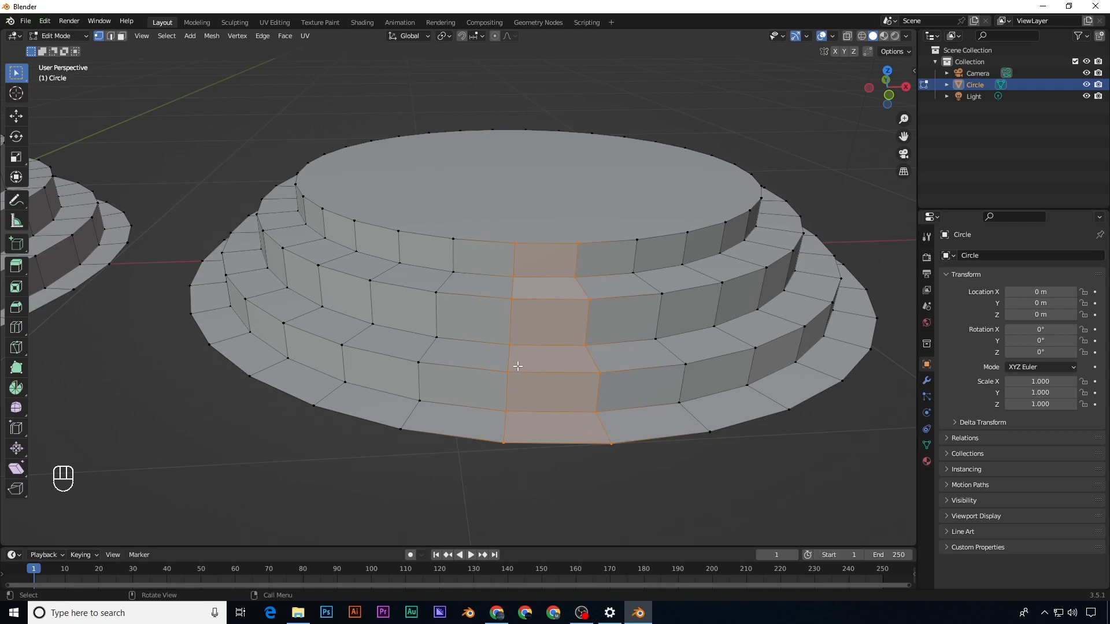
{"action": "left_click_drag", "start_coordinate": [505, 366], "coordinate": [623, 415]}
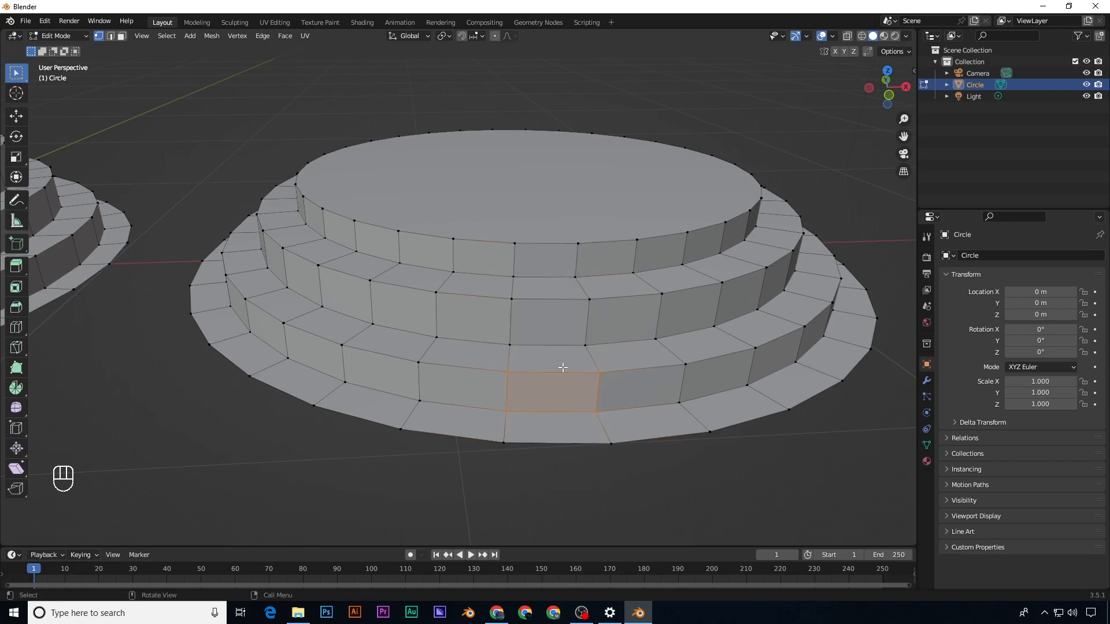
Step: Box-select the front wall face of the right podium's tiers one at a time, from the lowest tier to the highest
{"action": "left_click_drag", "start_coordinate": [501, 332], "coordinate": [613, 381]}
{"action": "left_click_drag", "start_coordinate": [506, 297], "coordinate": [607, 350]}
{"action": "left_click_drag", "start_coordinate": [501, 270], "coordinate": [598, 310]}
{"action": "left_click_drag", "start_coordinate": [504, 233], "coordinate": [590, 287]}
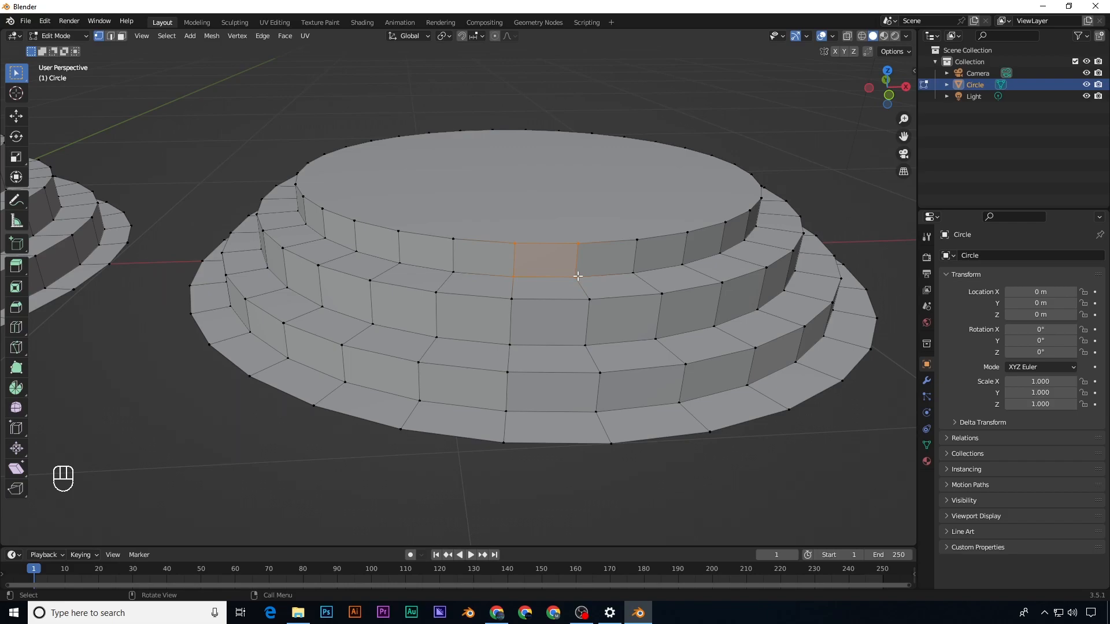
Step: Turn on Scene Statistics in the status bar
{"action": "right_click", "coordinate": [882, 597]}
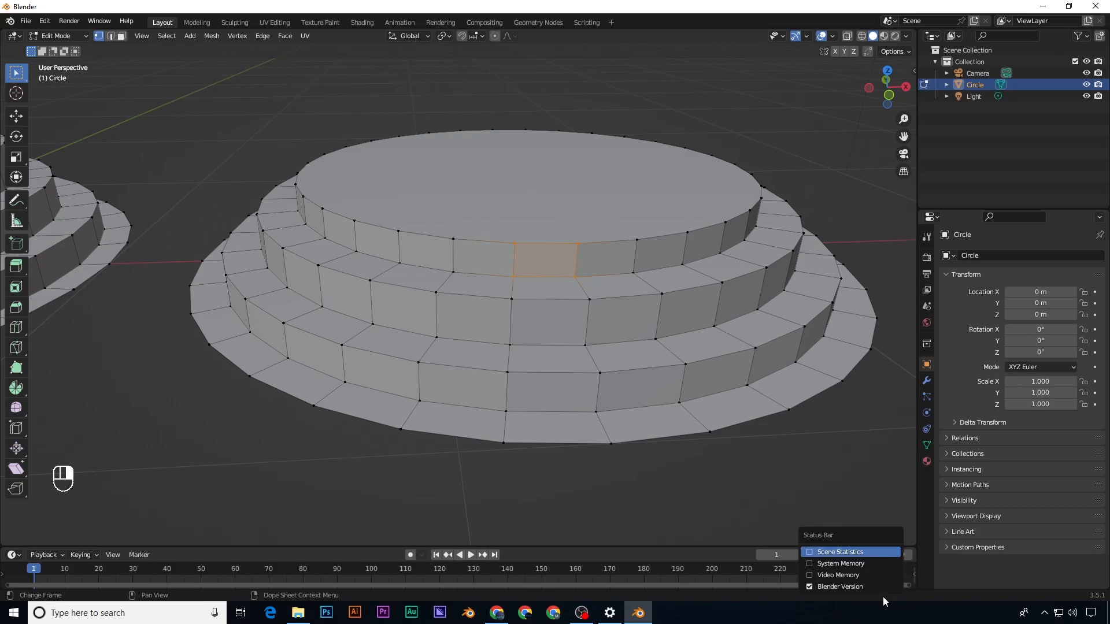
{"action": "left_click", "coordinate": [810, 552]}
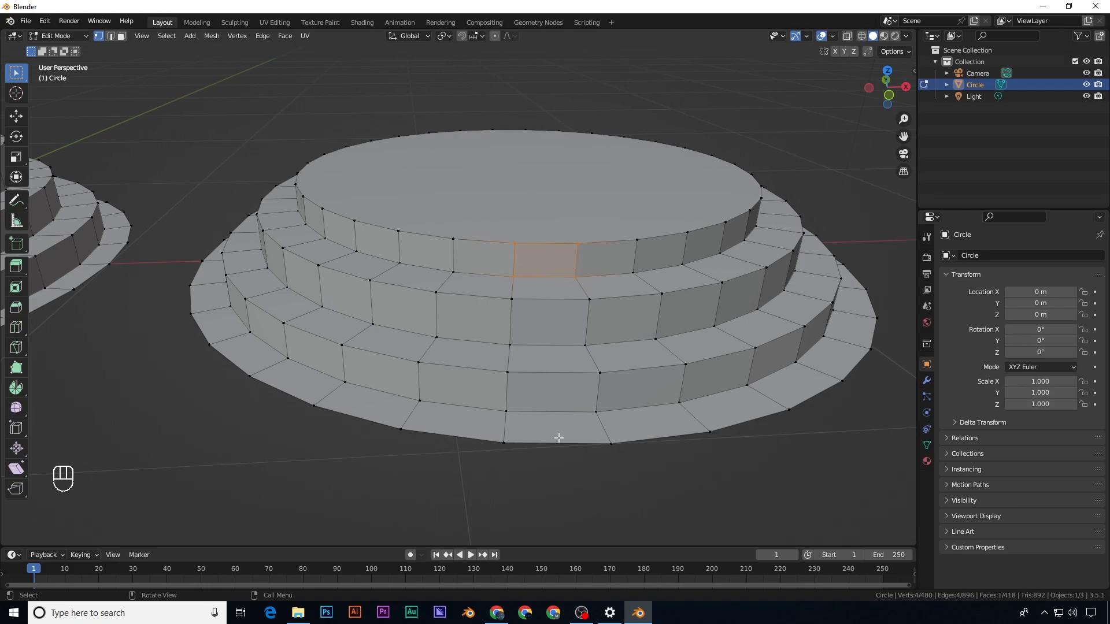
Step: Switch to face select mode and select the large circular top face of the right podium
{"action": "left_click", "coordinate": [540, 198]}
{"action": "key", "text": "3"}
{"action": "left_click", "coordinate": [540, 198]}
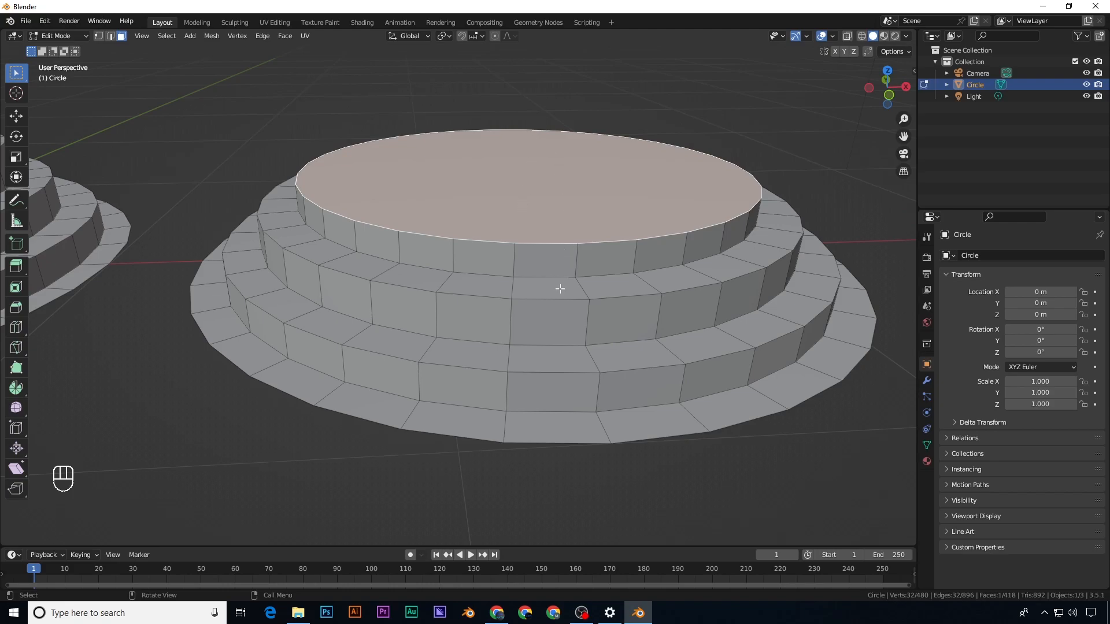
Step: Select all faces of the mesh and exclude the right podium's circular top face from the selection
{"action": "middle_click_drag", "start_coordinate": [560, 289], "coordinate": [553, 273]}
{"action": "scroll", "coordinate": [552, 273], "scroll_direction": "up", "scroll_amount": 1}
{"action": "scroll", "coordinate": [556, 266], "scroll_direction": "down", "scroll_amount": 2}
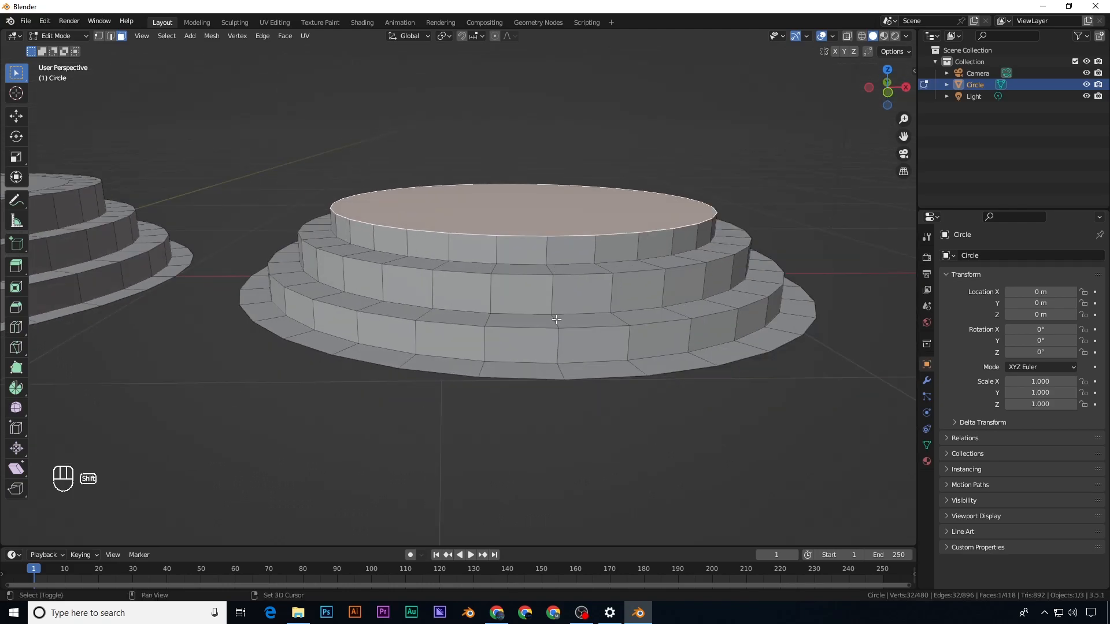
{"action": "middle_click_drag", "start_coordinate": [555, 315], "coordinate": [527, 314], "text": "shift"}
{"action": "key", "text": "a"}
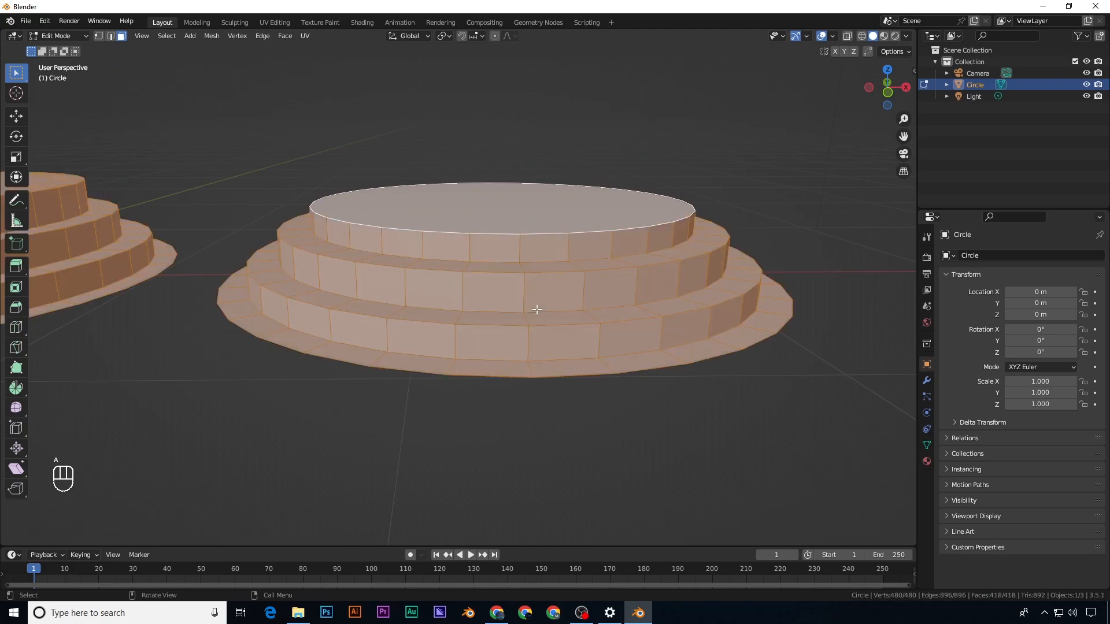
{"action": "left_click", "coordinate": [523, 228], "text": "ctrl"}
{"action": "middle_click_drag", "start_coordinate": [466, 256], "coordinate": [495, 243]}
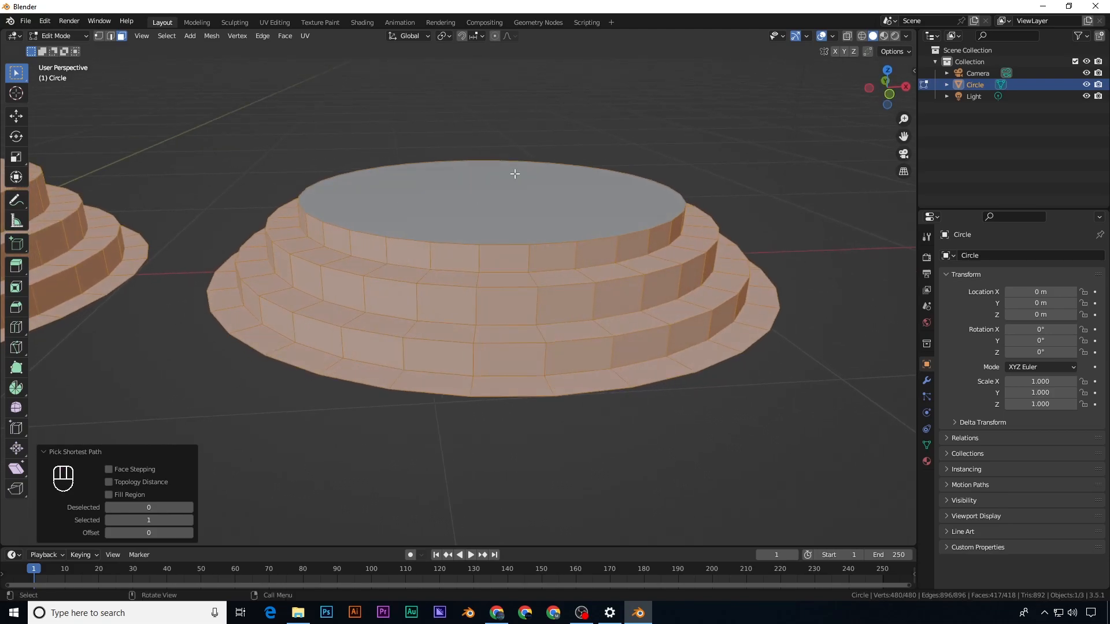
Step: Clear the selection and select the whole loop of wall faces around the podium's middle tier
{"action": "middle_click_drag", "start_coordinate": [495, 245], "coordinate": [496, 321]}
{"action": "key", "text": "a"}
{"action": "key", "text": "a"}
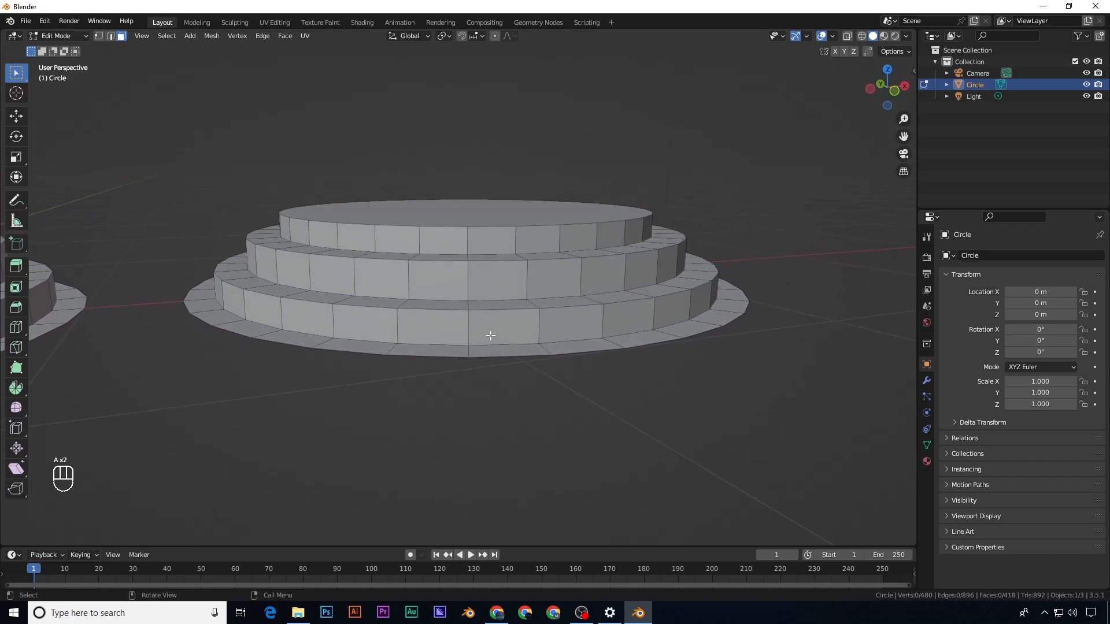
{"action": "left_click", "coordinate": [514, 286], "text": "alt"}
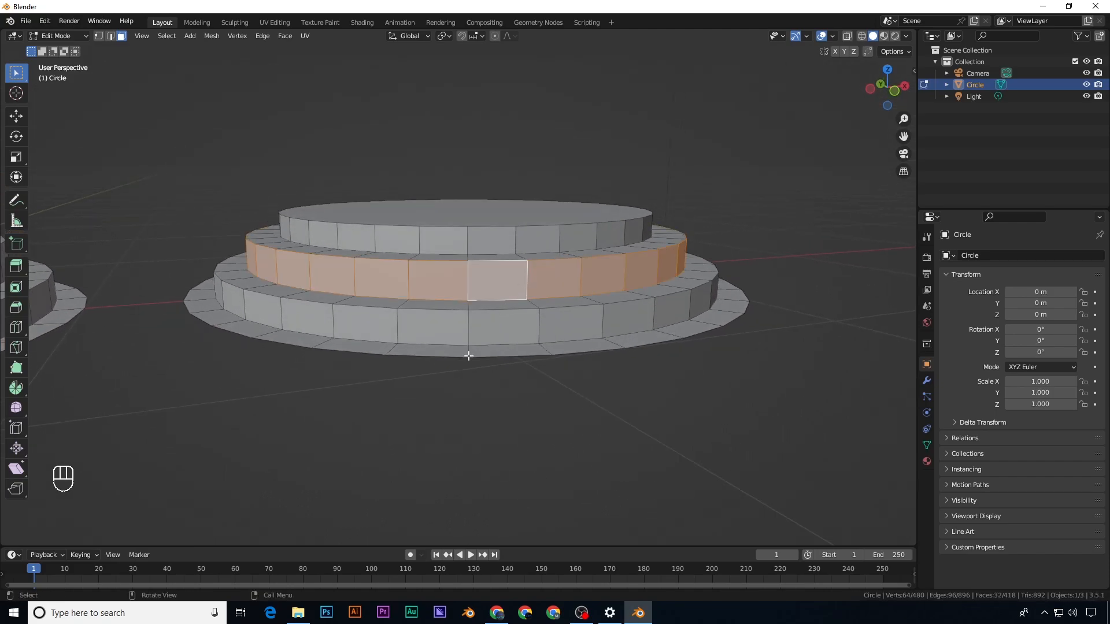
{"action": "middle_click_drag", "start_coordinate": [469, 355], "coordinate": [490, 348]}
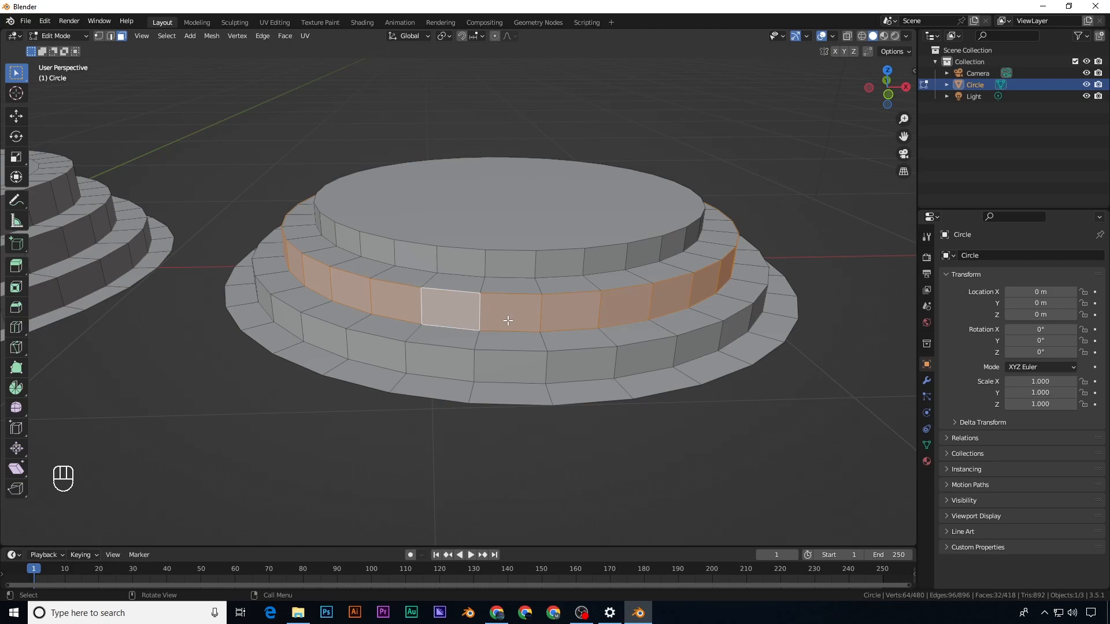
Step: Clear the selection and pick alternate wall faces one by one around the podium's middle tier
{"action": "key", "text": "a"}
{"action": "key", "text": "a"}
{"action": "left_click", "coordinate": [461, 305]}
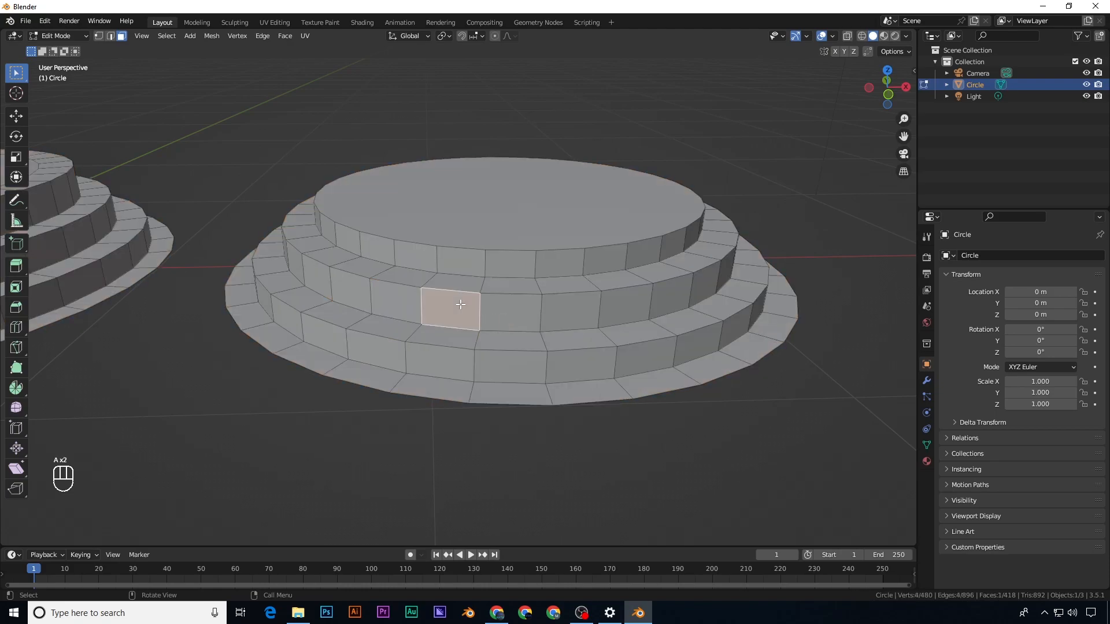
{"action": "left_click", "coordinate": [573, 315], "text": "shift"}
{"action": "left_click", "coordinate": [666, 295], "text": "shift"}
{"action": "middle_click_drag", "start_coordinate": [666, 296], "coordinate": [674, 333]}
{"action": "left_click", "coordinate": [701, 352], "text": "shift"}
{"action": "left_click", "coordinate": [809, 349], "text": "shift"}
{"action": "middle_click_drag", "start_coordinate": [809, 349], "coordinate": [657, 342]}
{"action": "left_click", "coordinate": [765, 284], "text": "shift"}
{"action": "left_click", "coordinate": [565, 339], "text": "shift"}
{"action": "scroll", "coordinate": [658, 342], "scroll_direction": "down", "scroll_amount": 3}
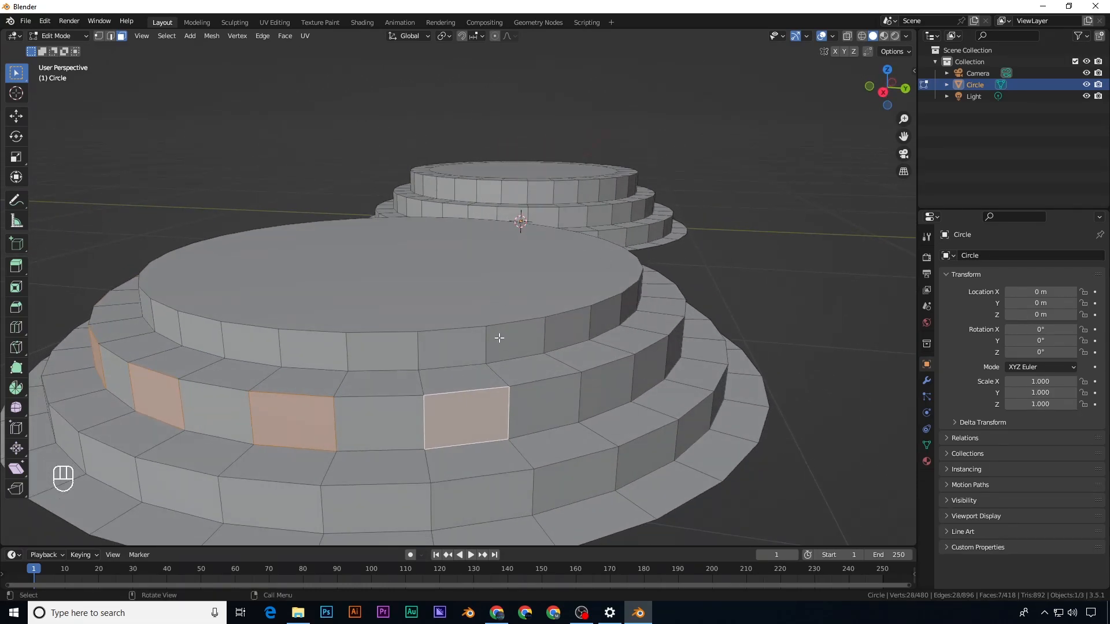
{"action": "scroll", "coordinate": [498, 335], "scroll_direction": "down", "scroll_amount": 2}
{"action": "middle_click_drag", "start_coordinate": [426, 361], "coordinate": [577, 358]}
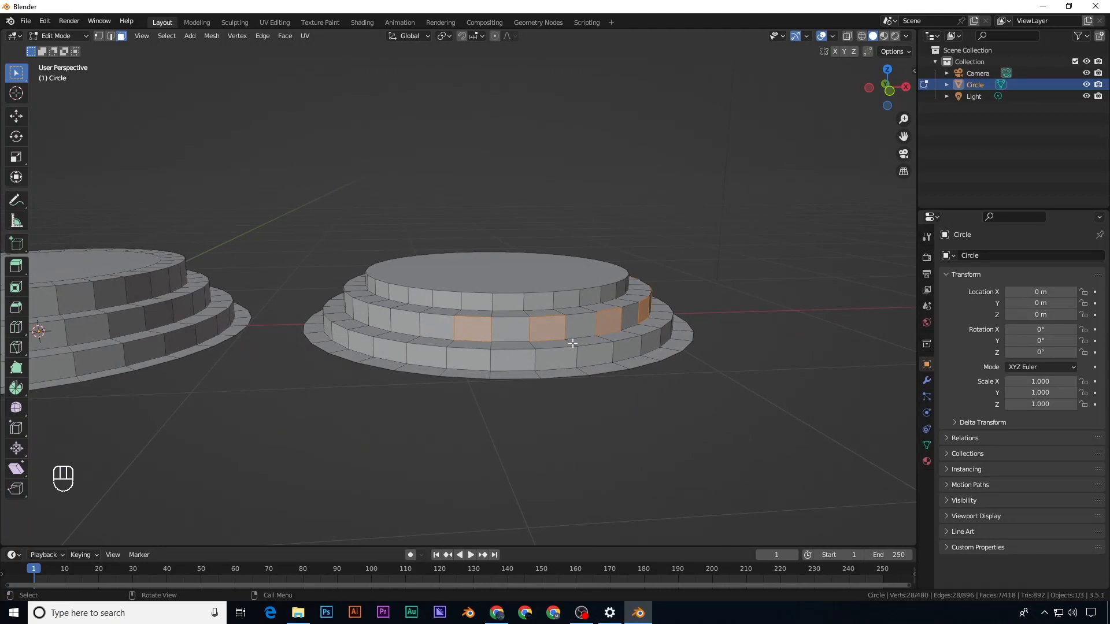
{"action": "scroll", "coordinate": [574, 338], "scroll_direction": "up", "scroll_amount": 1}
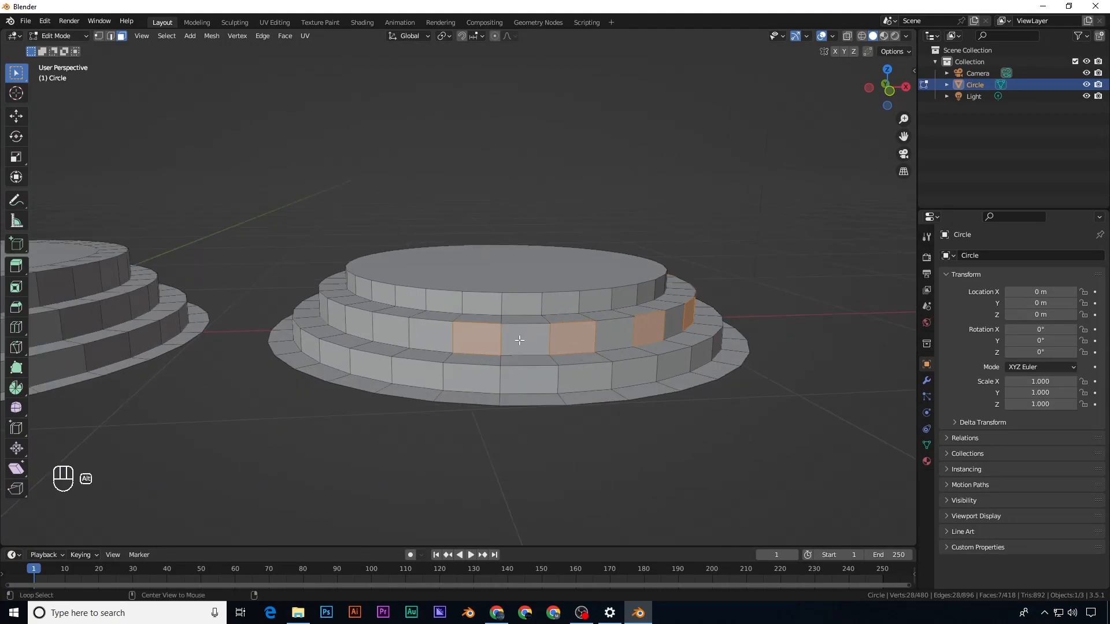
Step: Loop-select the middle tier's wall faces and apply Checker Deselect with 2 deselected and 1 selected
{"action": "left_click", "coordinate": [501, 339], "text": "alt"}
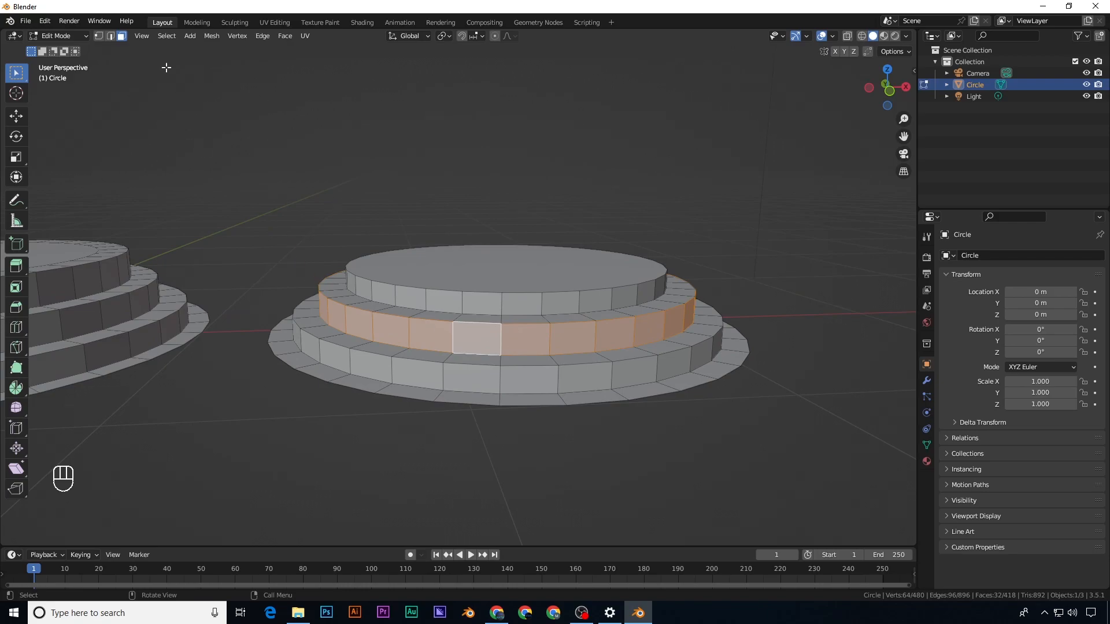
{"action": "left_click", "coordinate": [168, 37]}
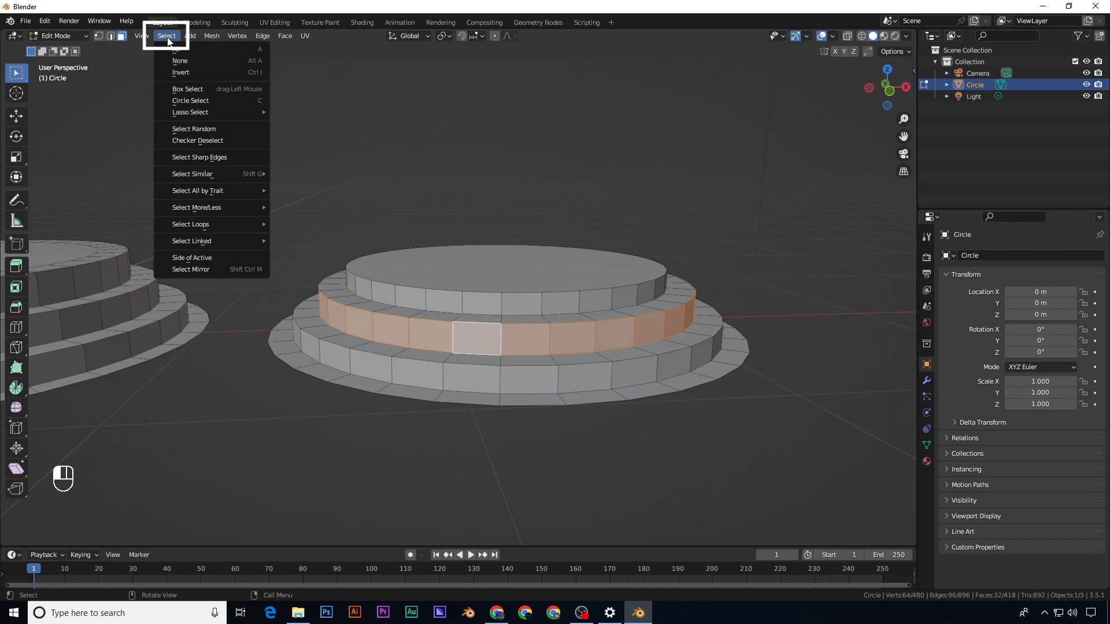
{"action": "left_click", "coordinate": [189, 140]}
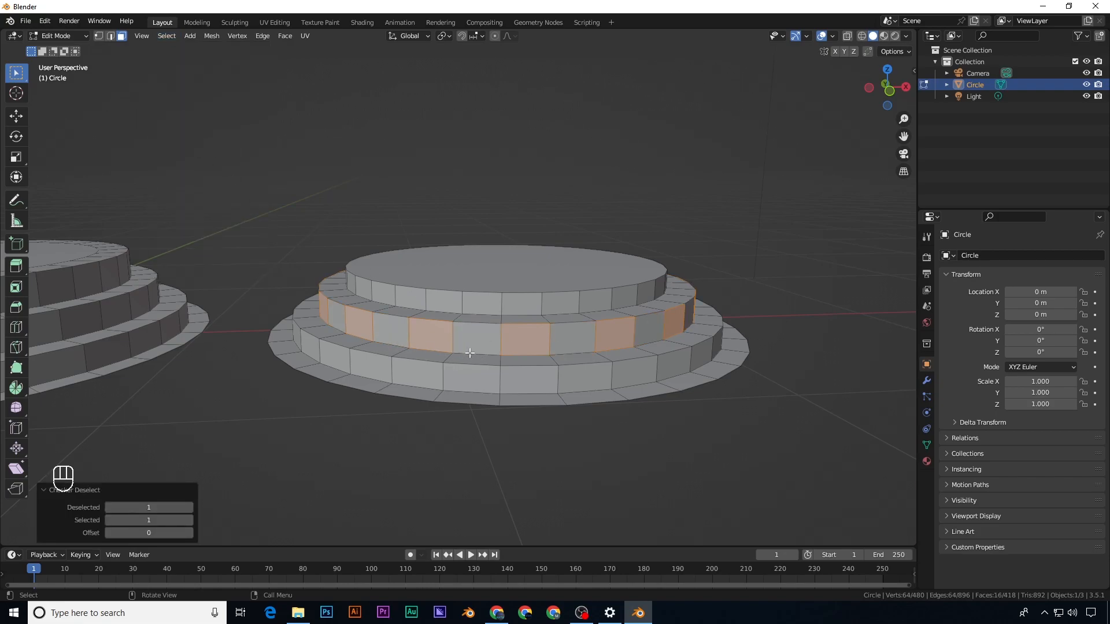
{"action": "mouse_move", "coordinate": [451, 347]}
{"action": "middle_mouse_down"}
{"action": "mouse_move", "coordinate": [483, 353]}
{"action": "mouse_move", "coordinate": [441, 324]}
{"action": "mouse_move", "coordinate": [455, 357]}
{"action": "middle_mouse_up"}
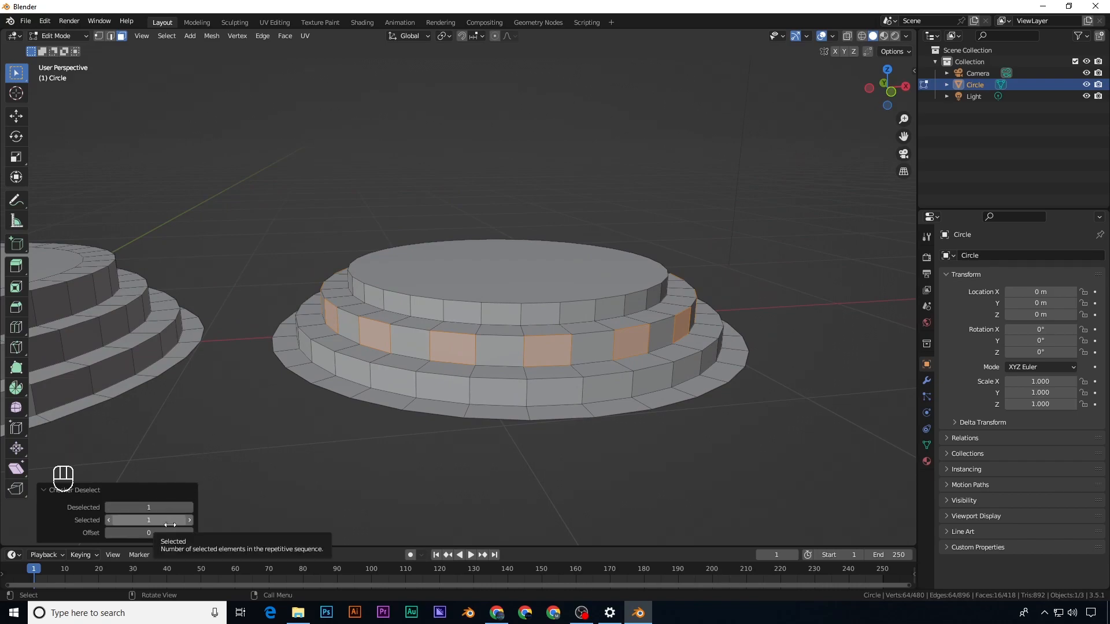
{"action": "left_click", "coordinate": [190, 509]}
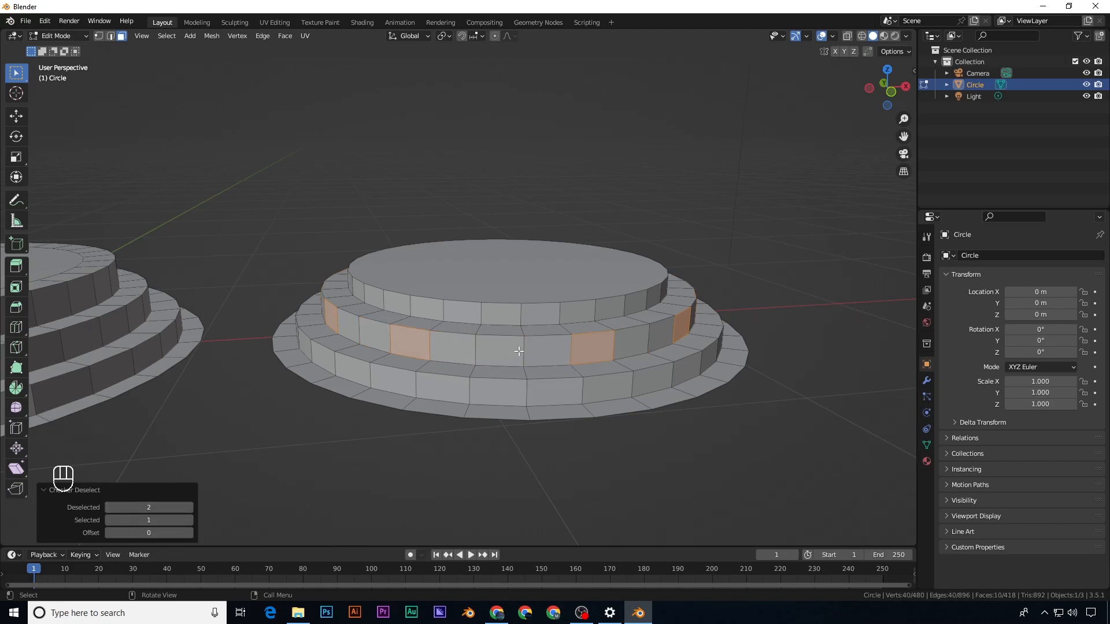
{"action": "middle_click_drag", "start_coordinate": [555, 359], "coordinate": [561, 358]}
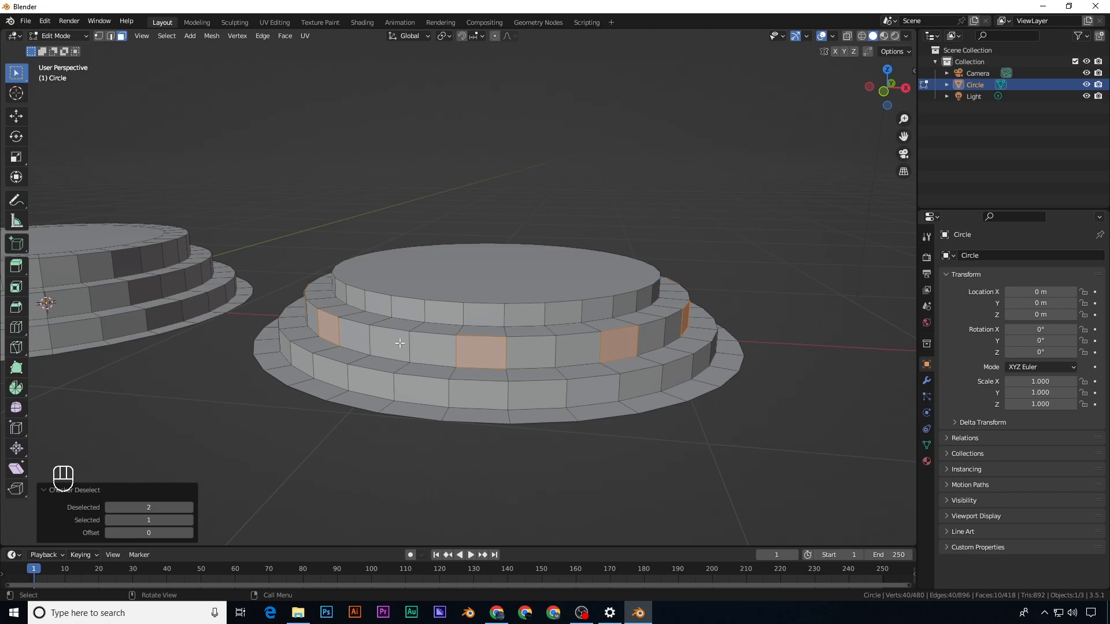
Step: Clear the selection and select the lowest tier's loop of wall faces together with the loop of tread faces above it
{"action": "key", "text": "a"}
{"action": "key", "text": "a"}
{"action": "middle_click_drag", "start_coordinate": [478, 353], "coordinate": [379, 348]}
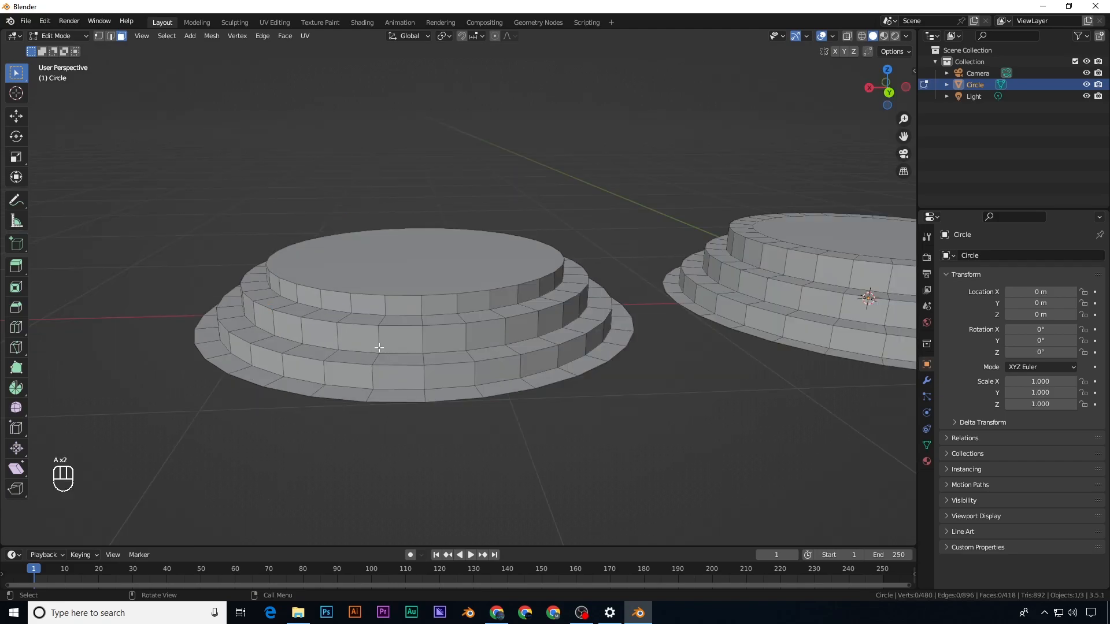
{"action": "middle_click", "coordinate": [413, 333], "text": "alt"}
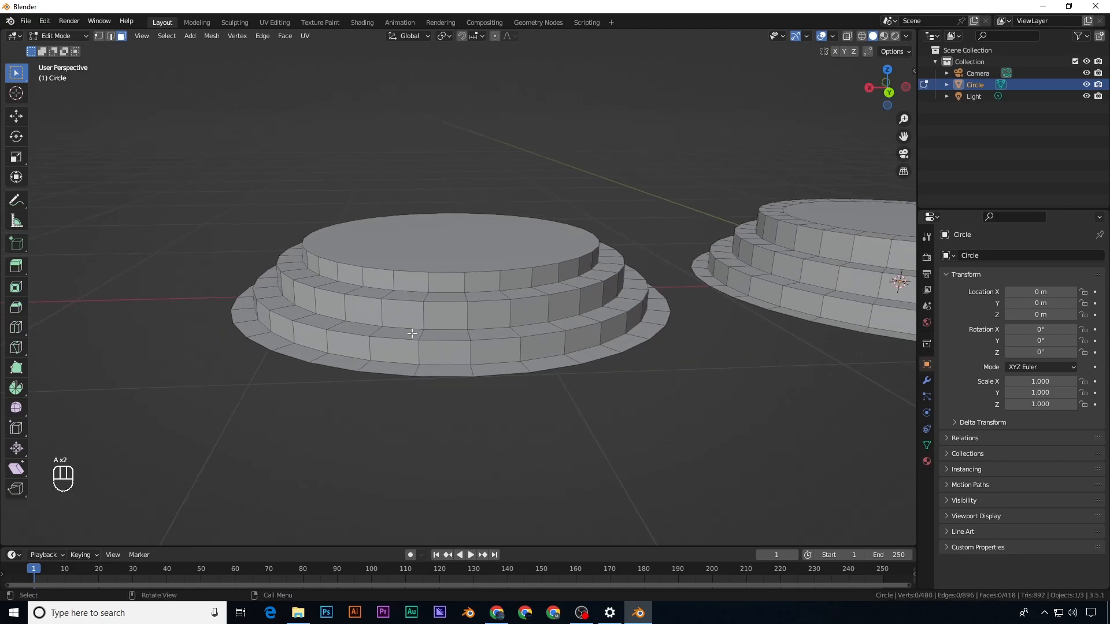
{"action": "left_click", "coordinate": [469, 349], "text": "alt"}
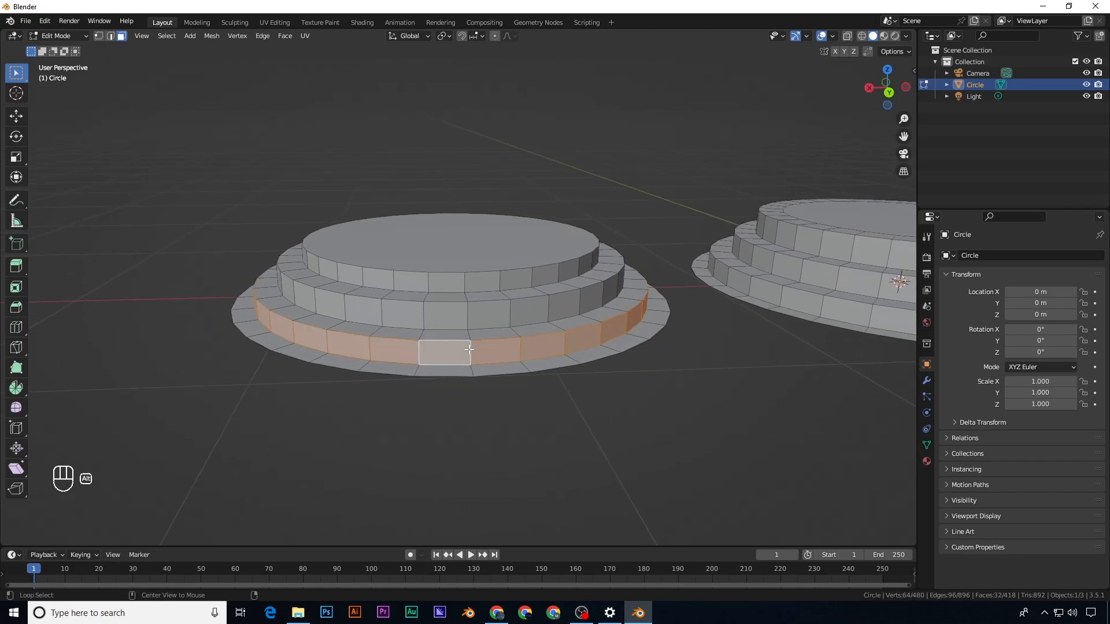
{"action": "left_click", "coordinate": [467, 334], "text": "alt+shift"}
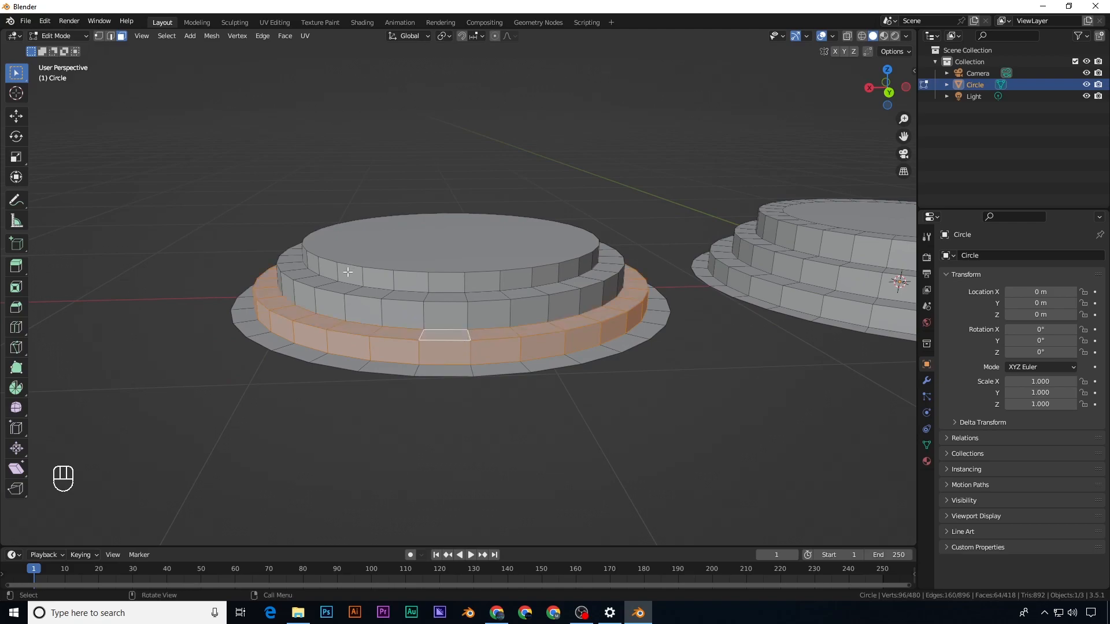
Step: Apply Checker Deselect to the lowest tier's selected wall and tread faces with Deselected set to 2
{"action": "left_click", "coordinate": [167, 36]}
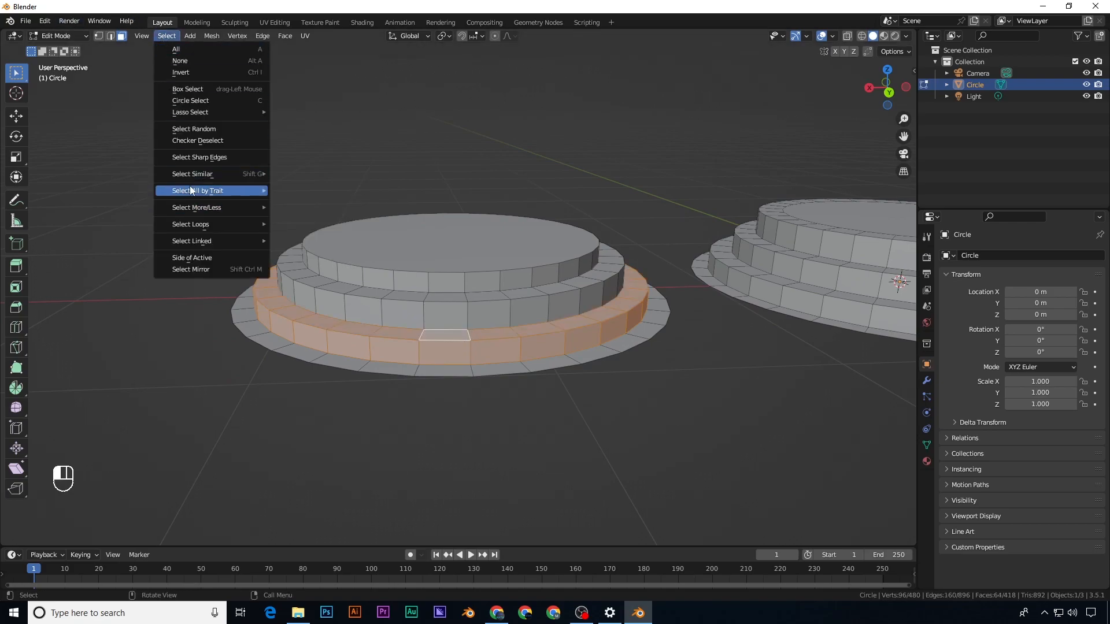
{"action": "left_click", "coordinate": [189, 141]}
{"action": "middle_click_drag", "start_coordinate": [386, 329], "coordinate": [381, 351]}
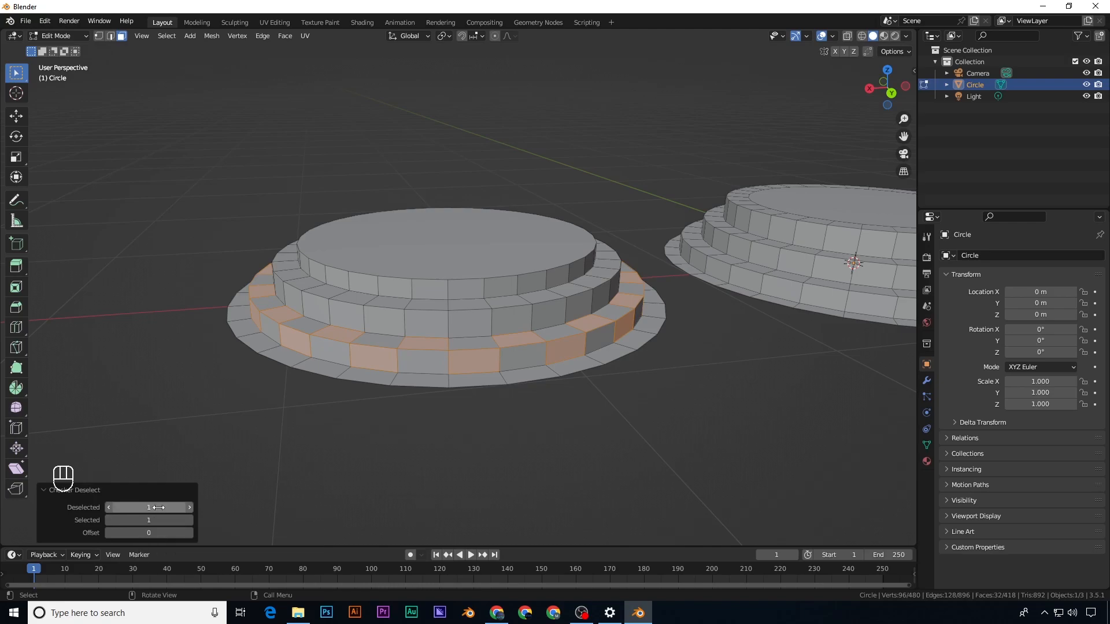
{"action": "left_click", "coordinate": [190, 507]}
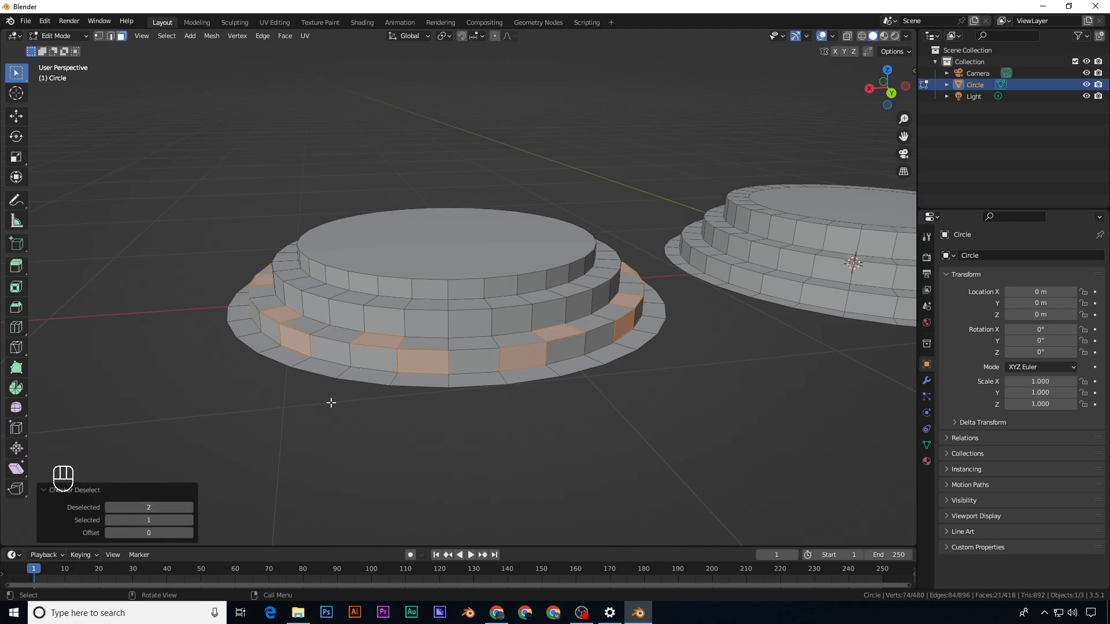
{"action": "middle_click_drag", "start_coordinate": [261, 386], "coordinate": [381, 384]}
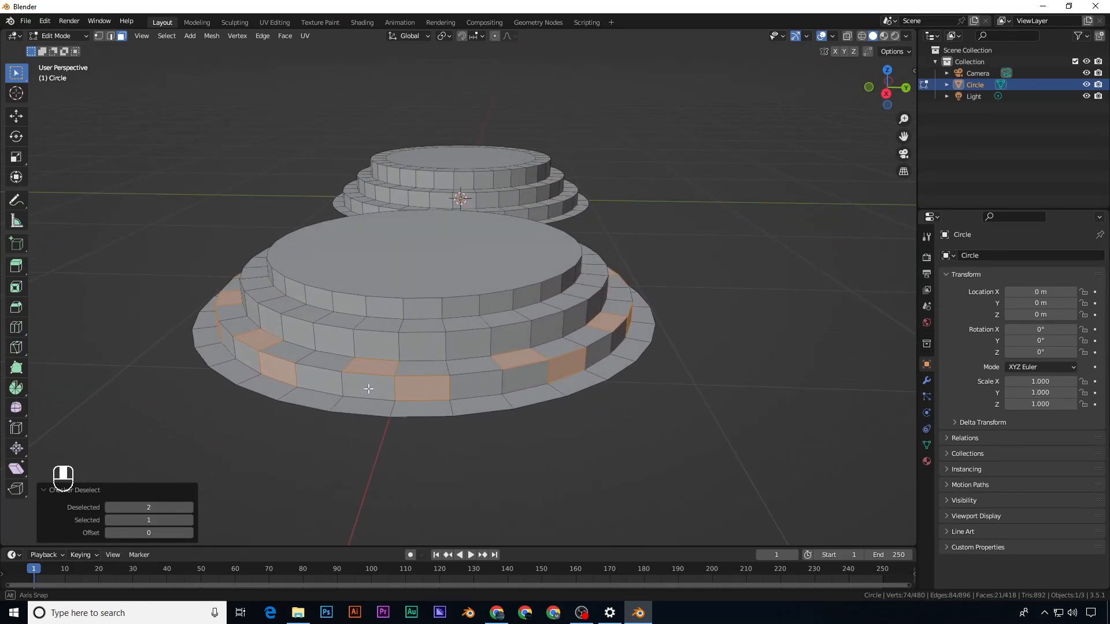
Step: Try Checker Deselect with 3 deselected faces and with 2 selected faces, and return both values to 1
{"action": "left_click", "coordinate": [190, 509]}
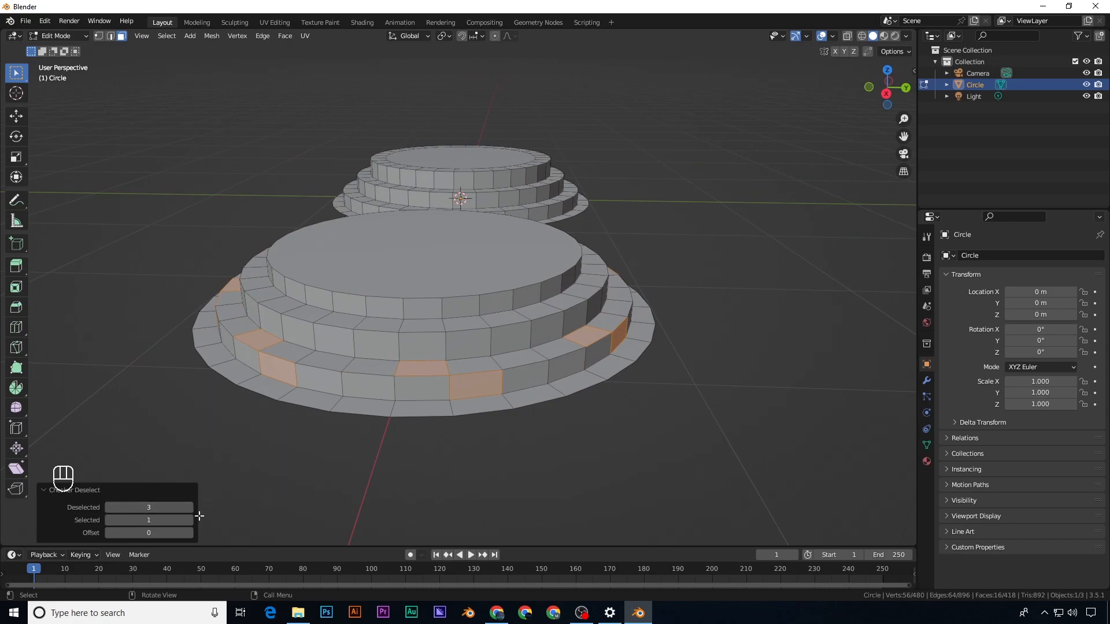
{"action": "left_click", "coordinate": [110, 508]}
{"action": "left_click_drag", "start_coordinate": [123, 508], "coordinate": [106, 508]}
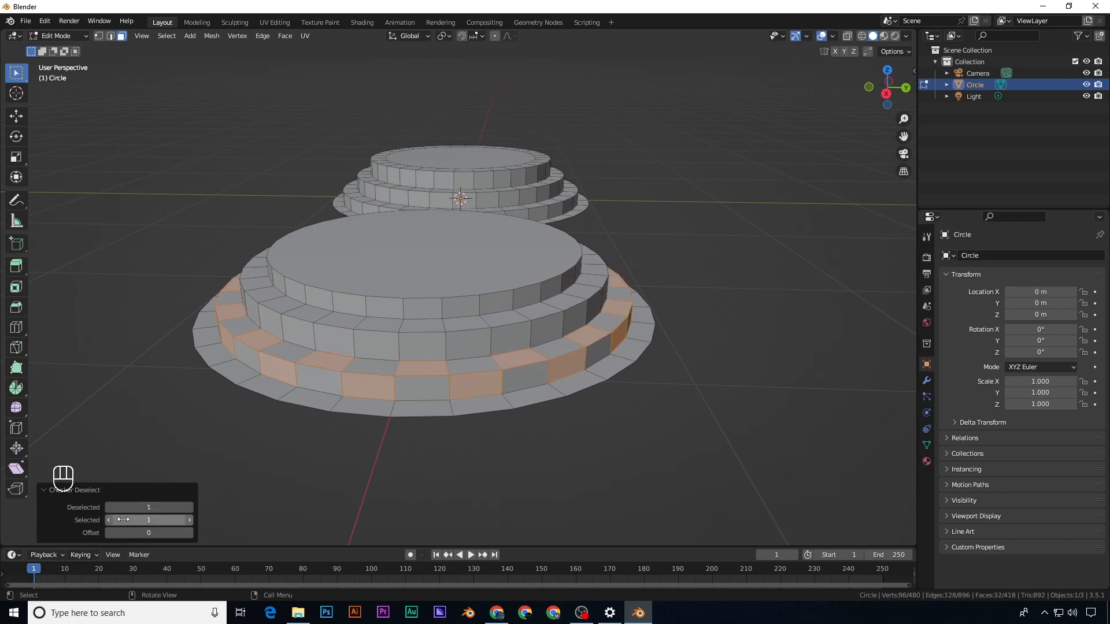
{"action": "left_click", "coordinate": [189, 519]}
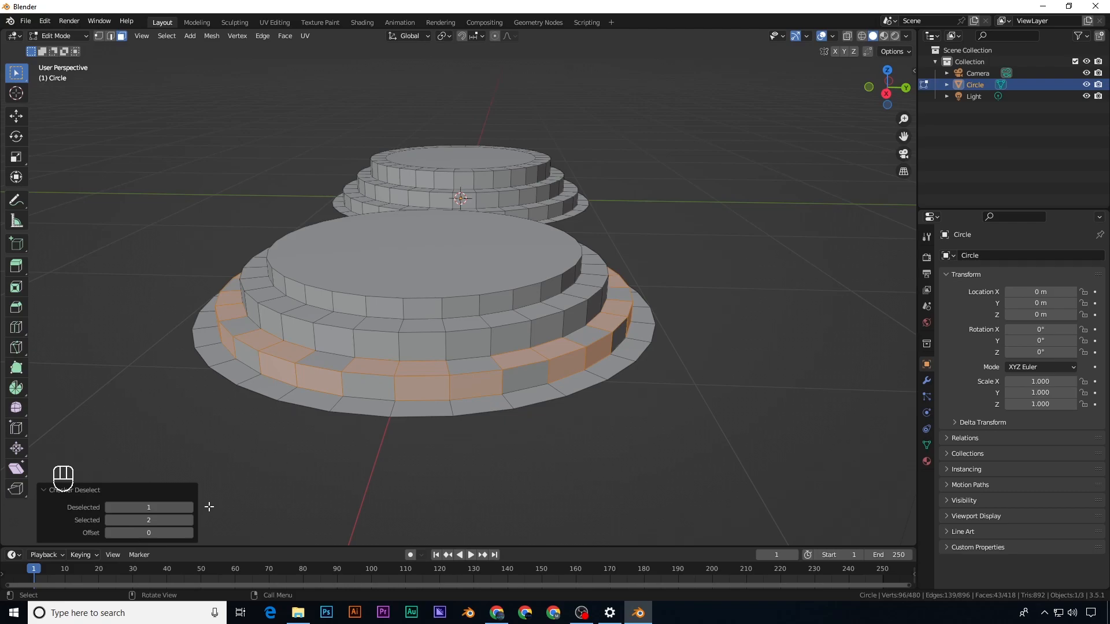
{"action": "left_click", "coordinate": [109, 521]}
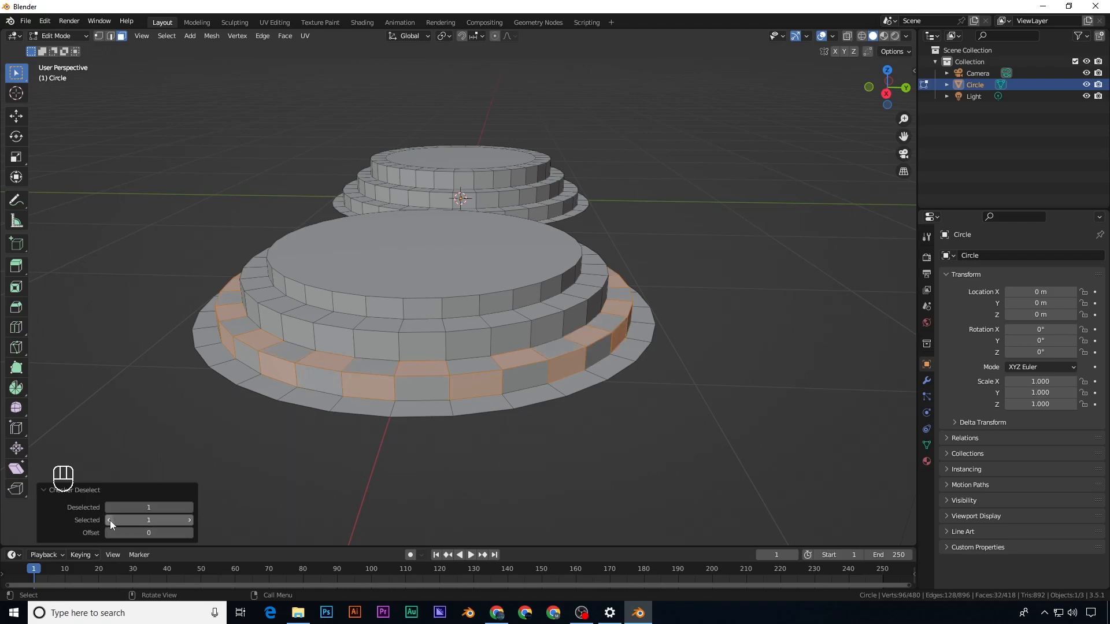
Step: Replace the checkered selection with only the right podium's circular top face
{"action": "scroll", "coordinate": [424, 310], "scroll_direction": "down", "scroll_amount": 3}
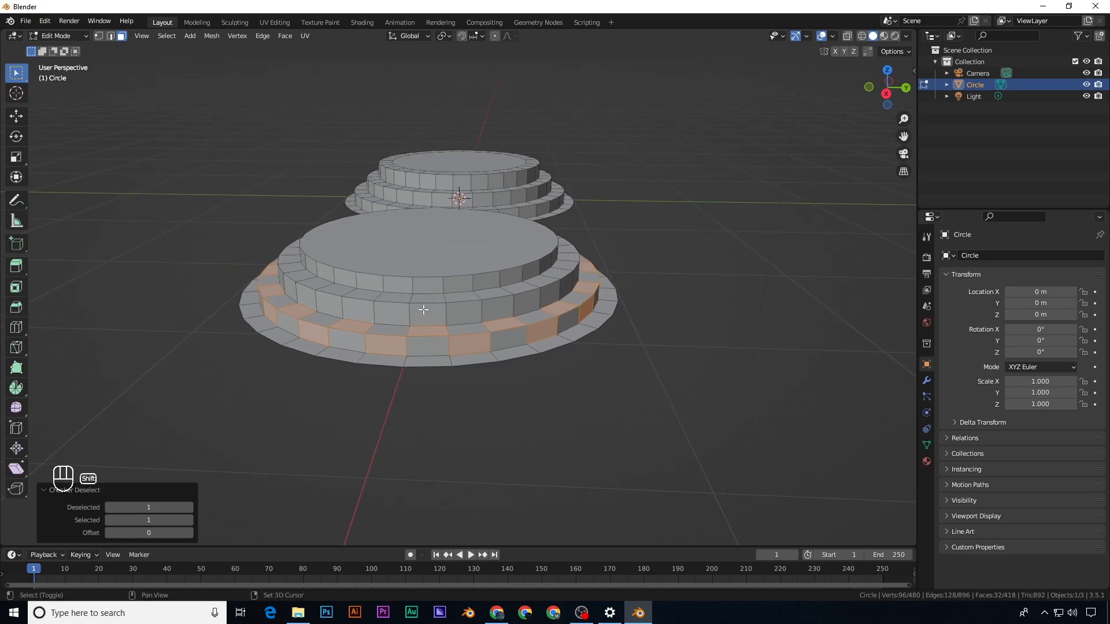
{"action": "middle_click_drag", "start_coordinate": [423, 310], "coordinate": [392, 294]}
{"action": "scroll", "coordinate": [392, 295], "scroll_direction": "up", "scroll_amount": 2}
{"action": "left_click", "coordinate": [429, 175]}
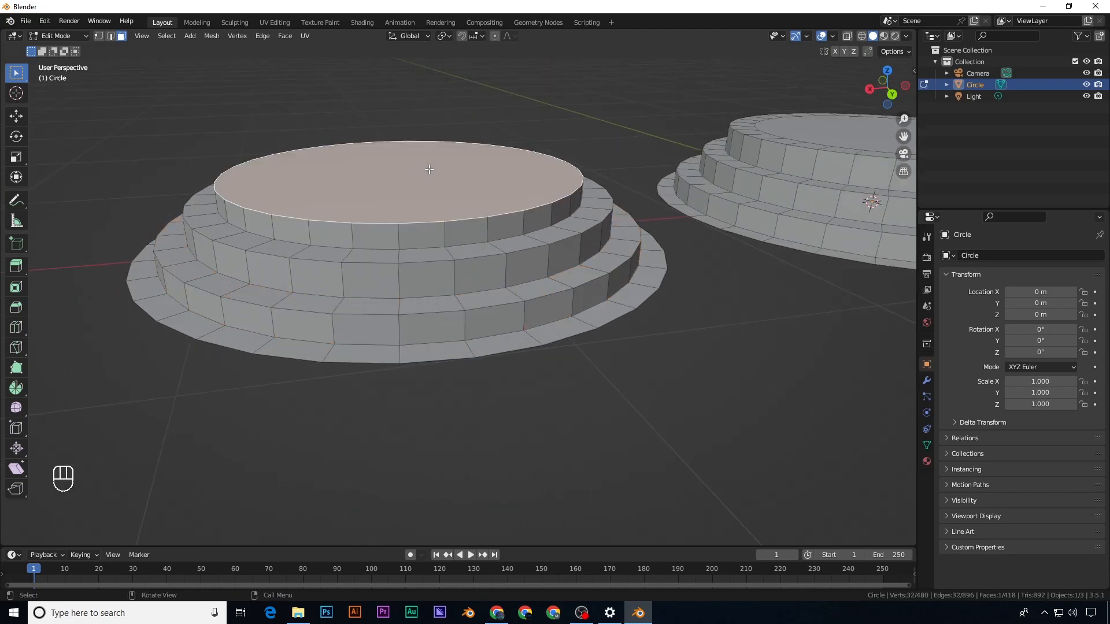
{"action": "middle_click_drag", "start_coordinate": [448, 200], "coordinate": [451, 261]}
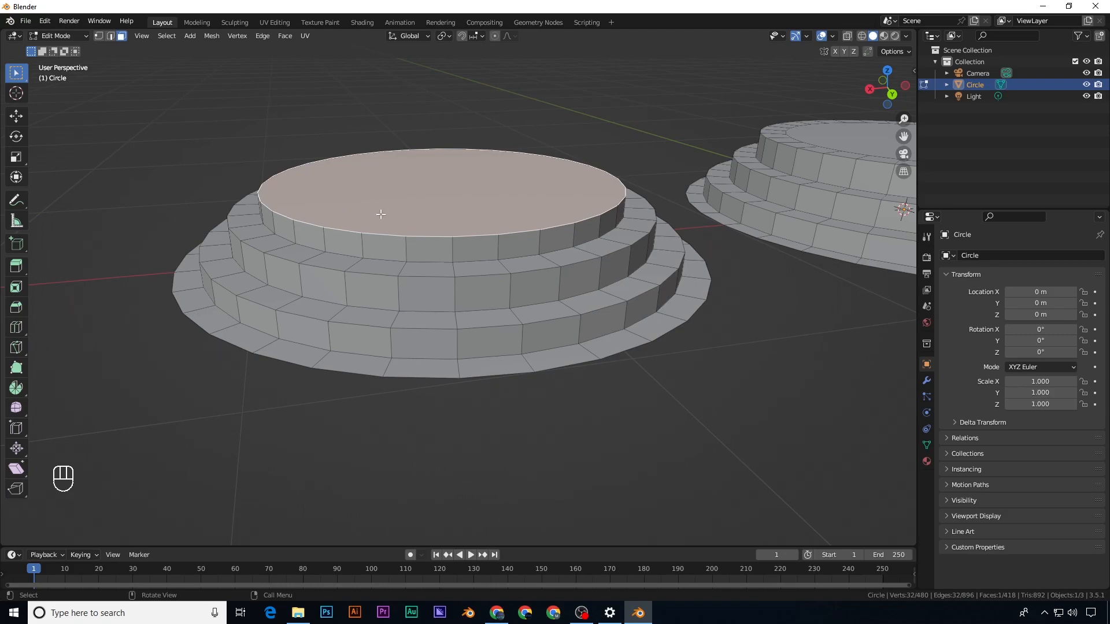
Step: Apply Select Similar with the Coplanar type to the near podium's selected circular top face
{"action": "left_click", "coordinate": [167, 38]}
{"action": "mouse_move", "coordinate": [202, 176]}
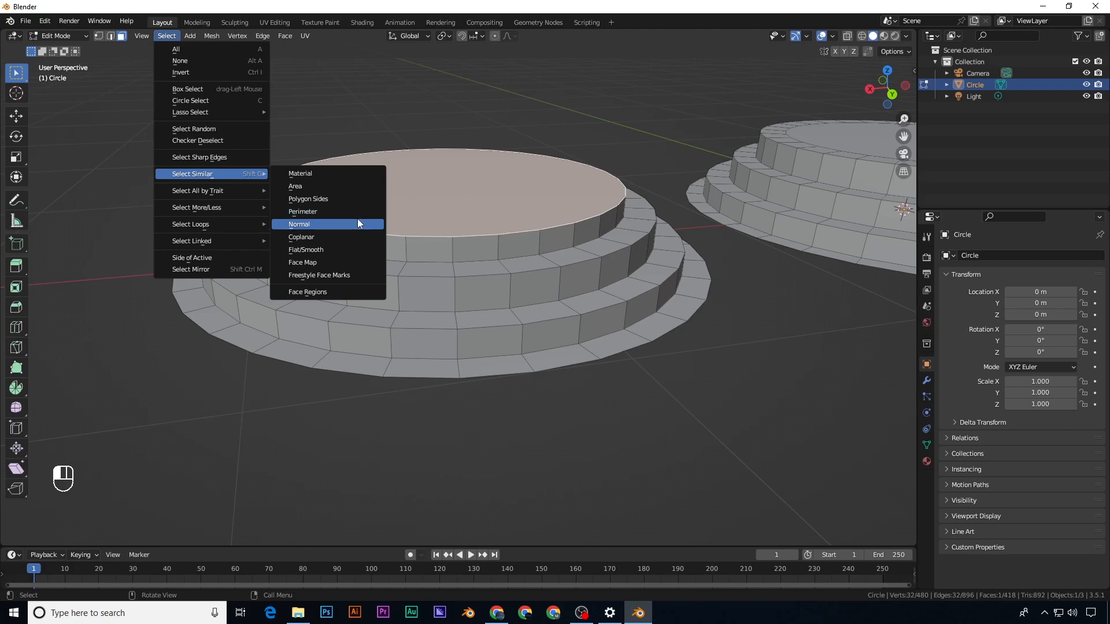
{"action": "left_click", "coordinate": [363, 237]}
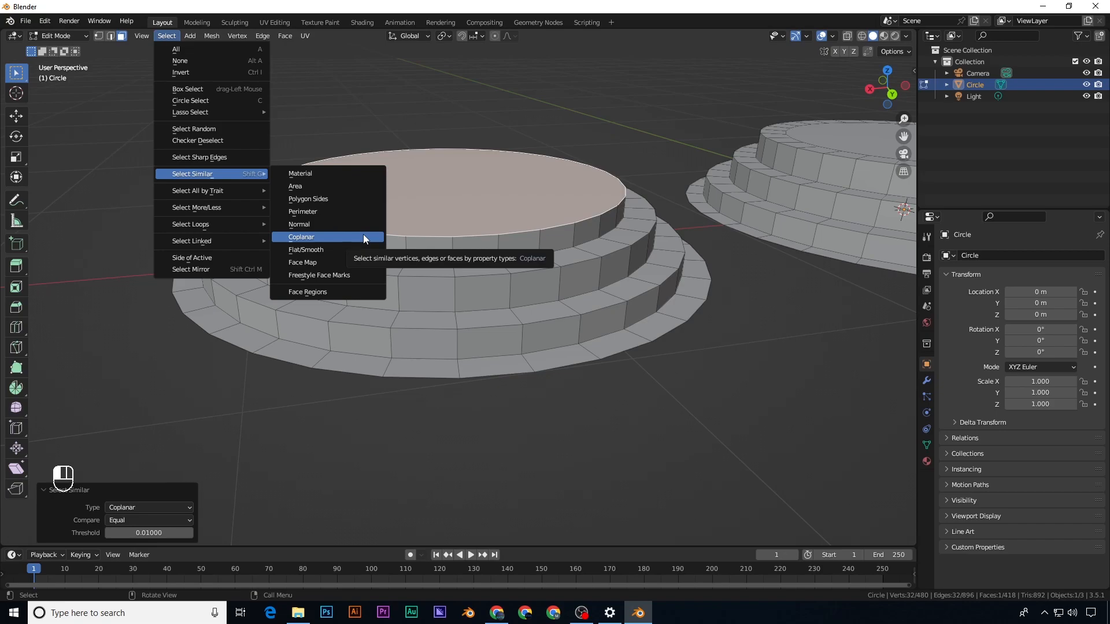
Step: Select one front tread face just below the top tier and expand it to the whole ring with Select Similar set to Coplanar
{"action": "left_click", "coordinate": [431, 269]}
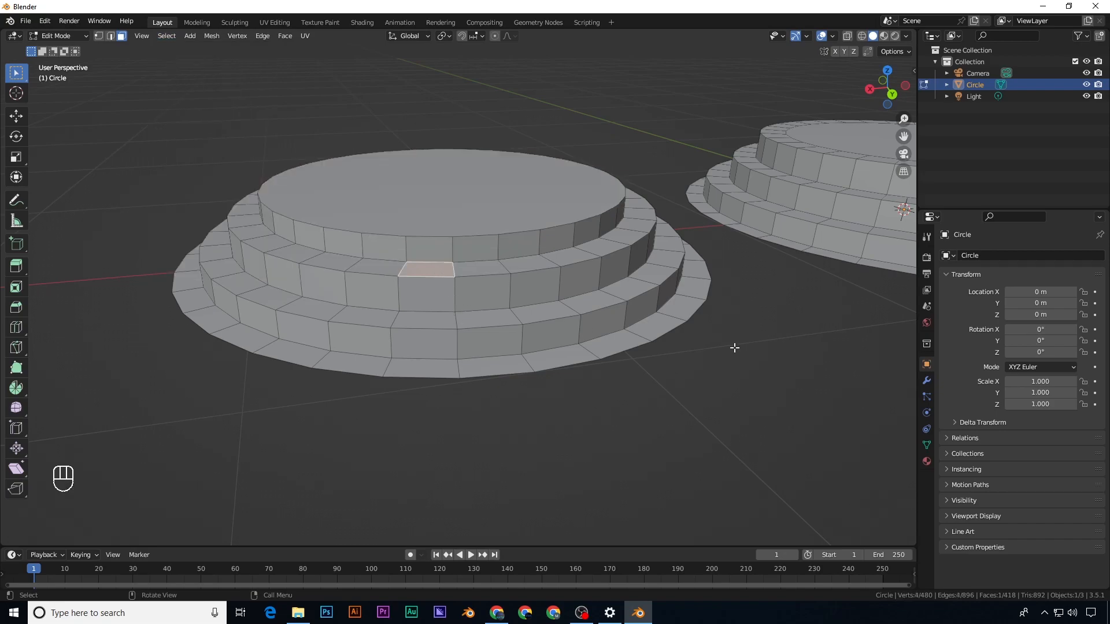
{"action": "left_click", "coordinate": [167, 35]}
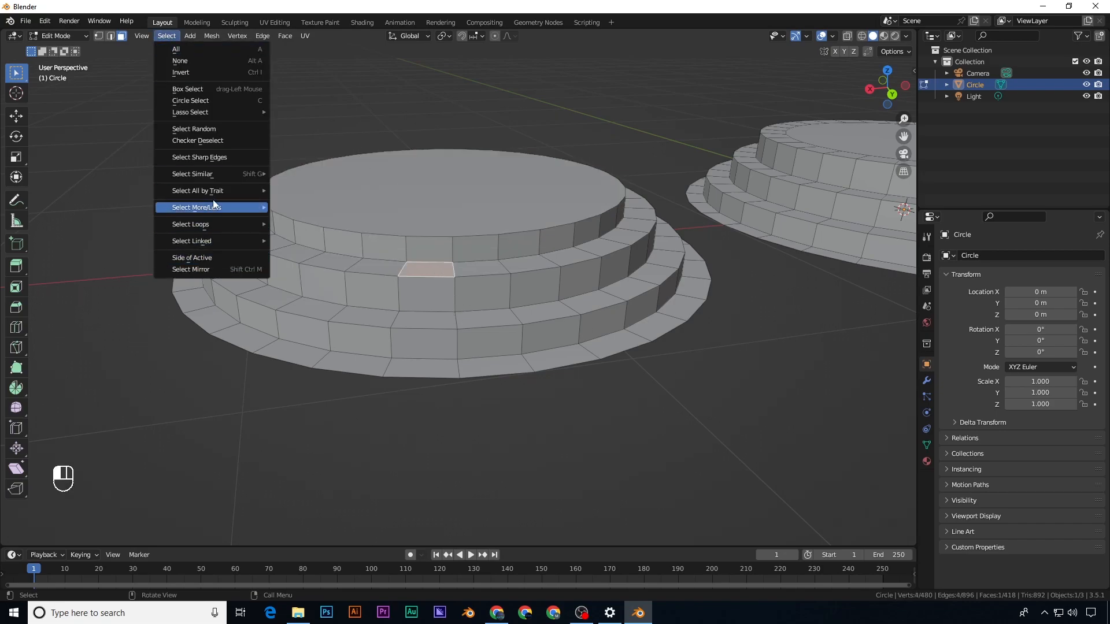
{"action": "mouse_move", "coordinate": [216, 191]}
{"action": "mouse_move", "coordinate": [181, 175]}
{"action": "left_click", "coordinate": [308, 236]}
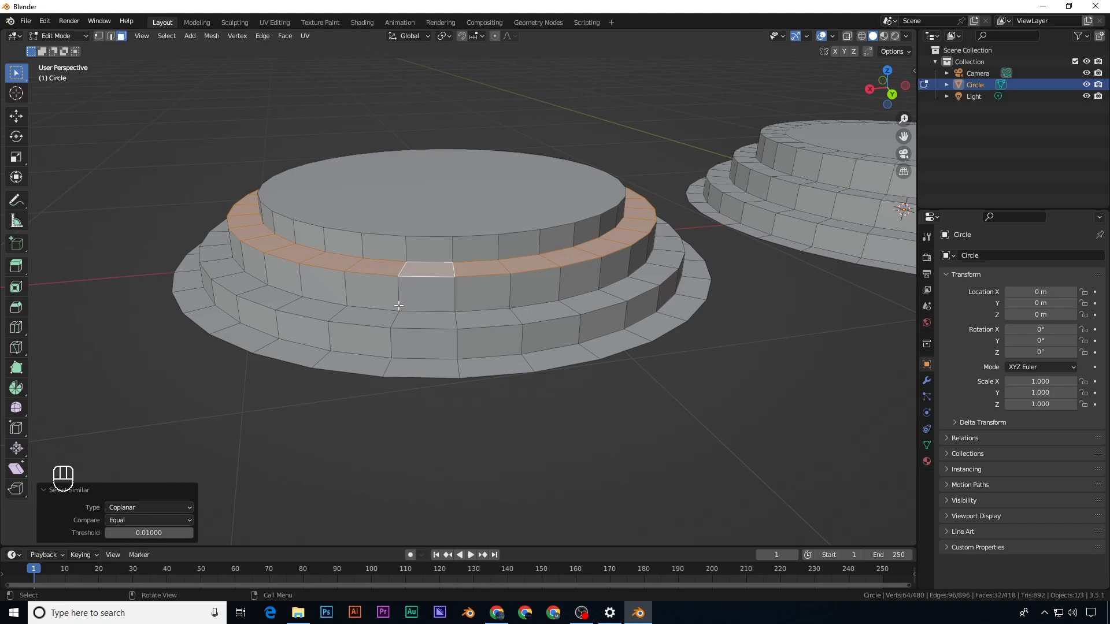
Step: Switch to edge selection and select a single edge on the front rim of the near podium's circular top face
{"action": "left_click", "coordinate": [428, 270]}
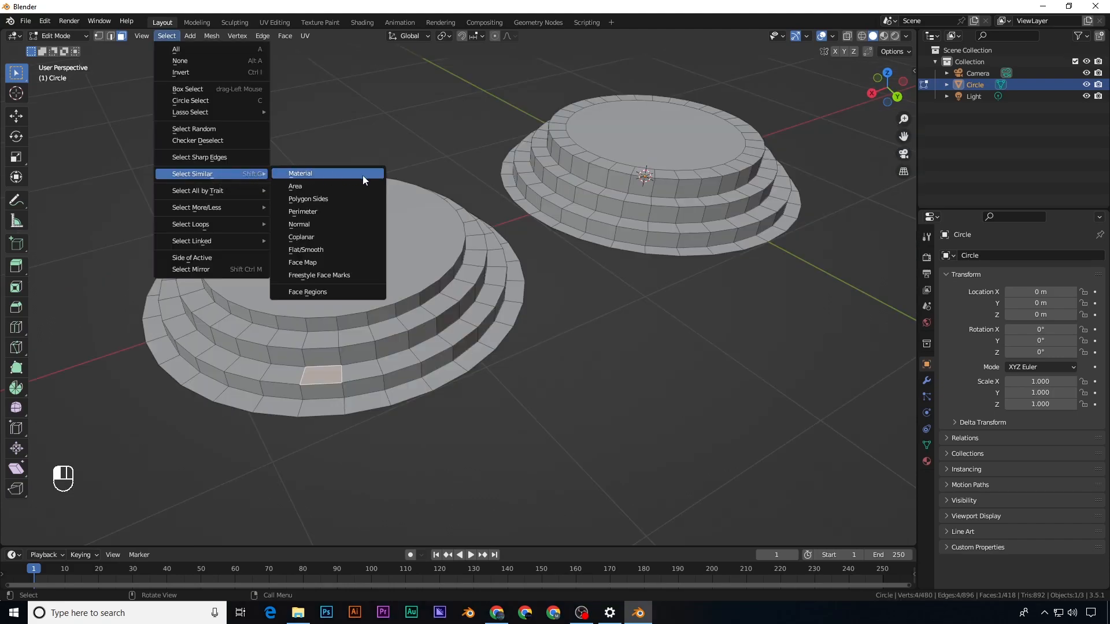
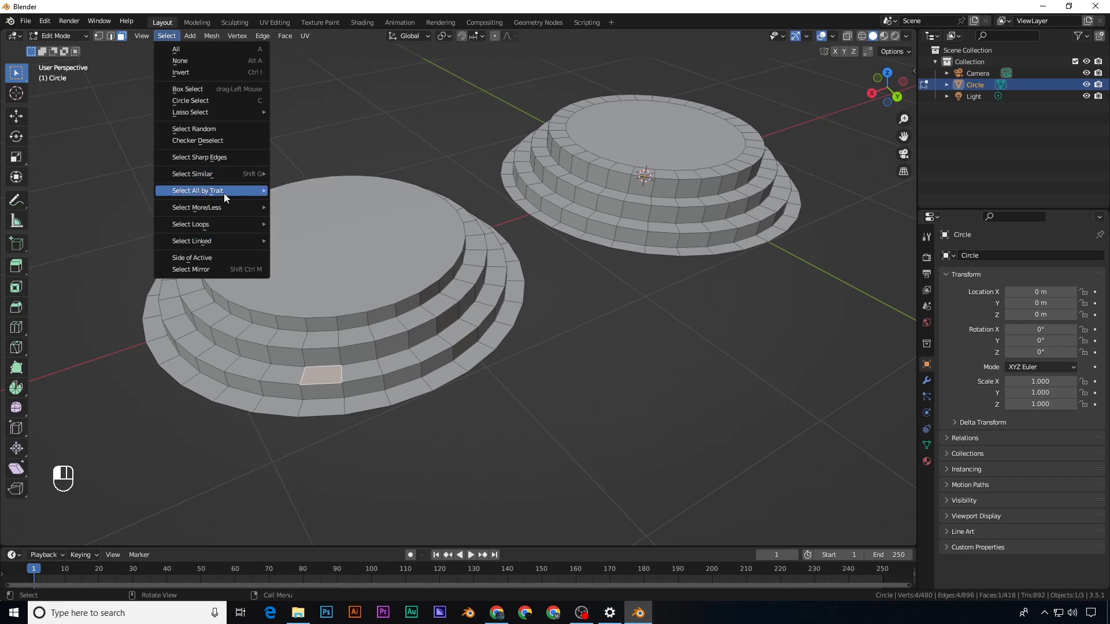
{"action": "mouse_move", "coordinate": [224, 193]}
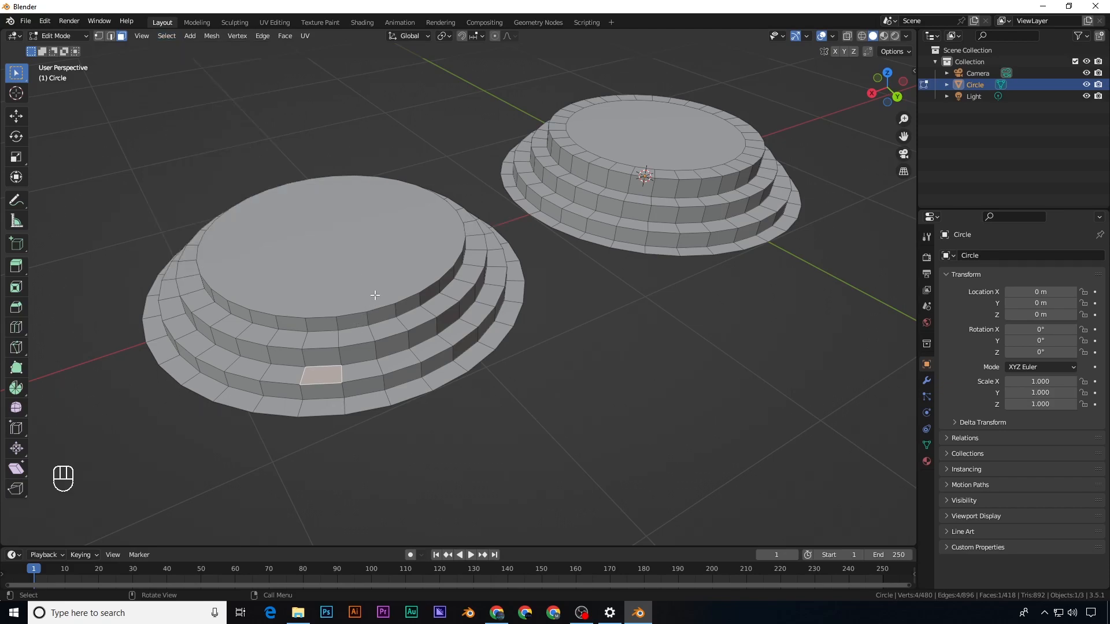
{"action": "left_click", "coordinate": [350, 312]}
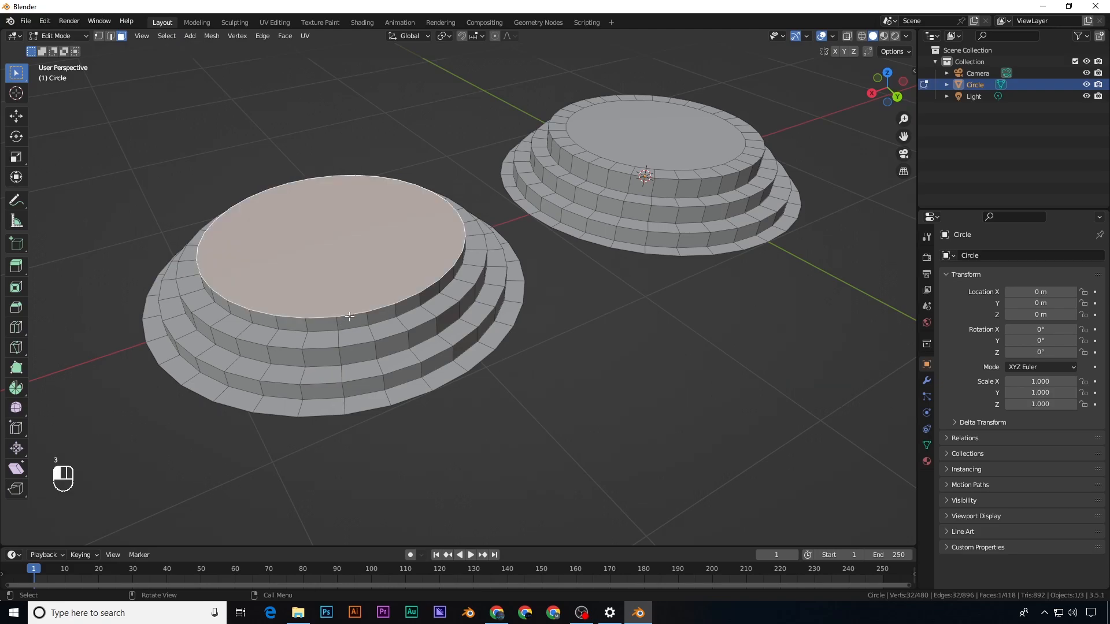
{"action": "left_click", "coordinate": [351, 316]}
{"action": "key", "text": "2"}
{"action": "left_click", "coordinate": [352, 315]}
{"action": "scroll", "coordinate": [391, 399], "scroll_direction": "up", "scroll_amount": 3}
{"action": "middle_click_drag", "start_coordinate": [382, 373], "coordinate": [489, 325], "text": "shift"}
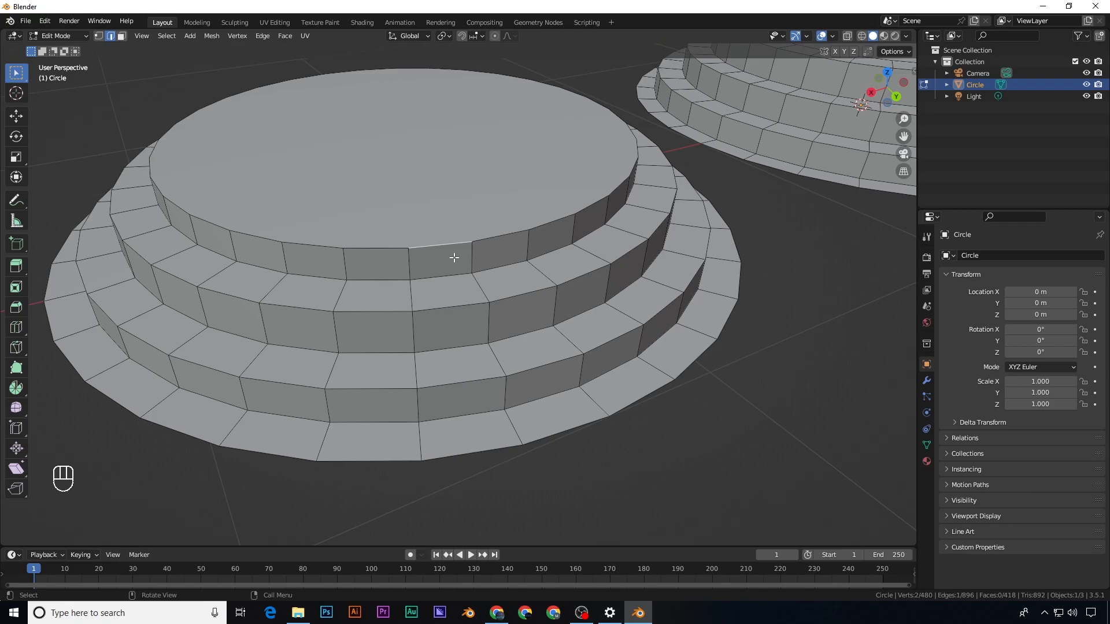
Step: Try adding the edges running down the steps one at a time, and return to only the front rim edge
{"action": "left_click", "coordinate": [472, 259], "text": "shift"}
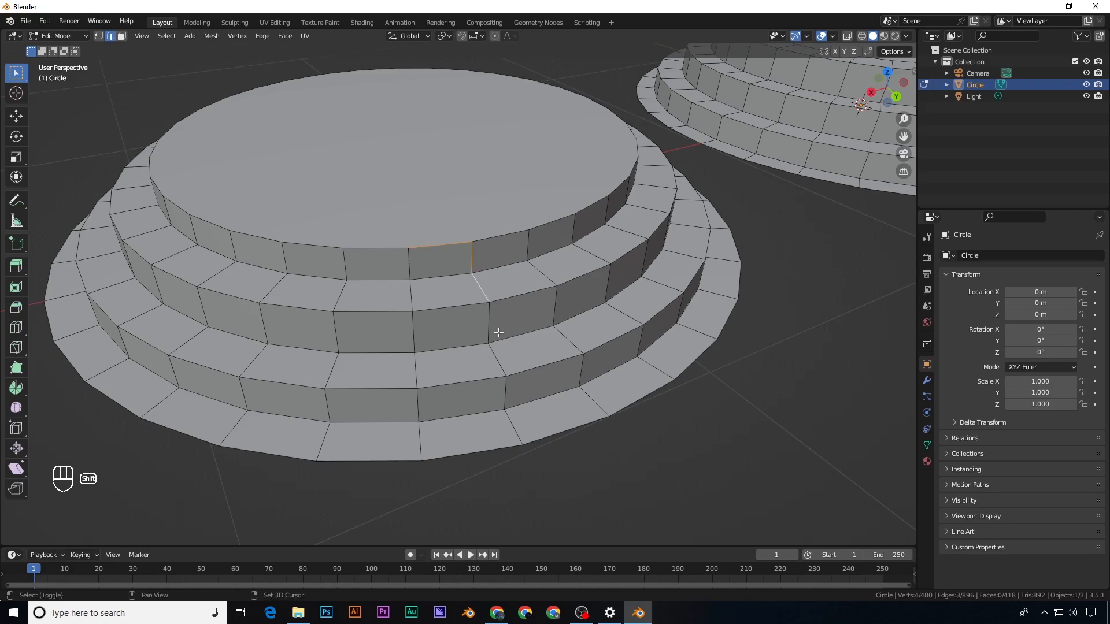
{"action": "left_click", "coordinate": [489, 325], "text": "ctrl"}
{"action": "left_click", "coordinate": [443, 245]}
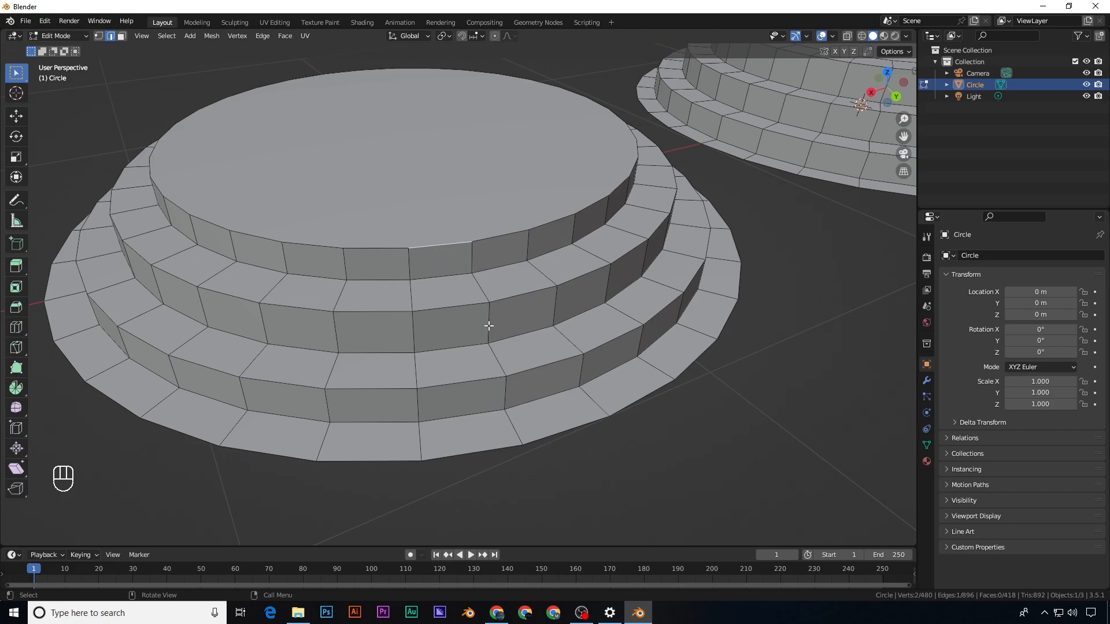
Step: Use Pick Shortest Path to extend the rim edge down the steps to the outer base edge and back up to the rim as a closed outline
{"action": "key", "text": "ctrl"}
{"action": "left_click", "coordinate": [489, 325], "text": "ctrl"}
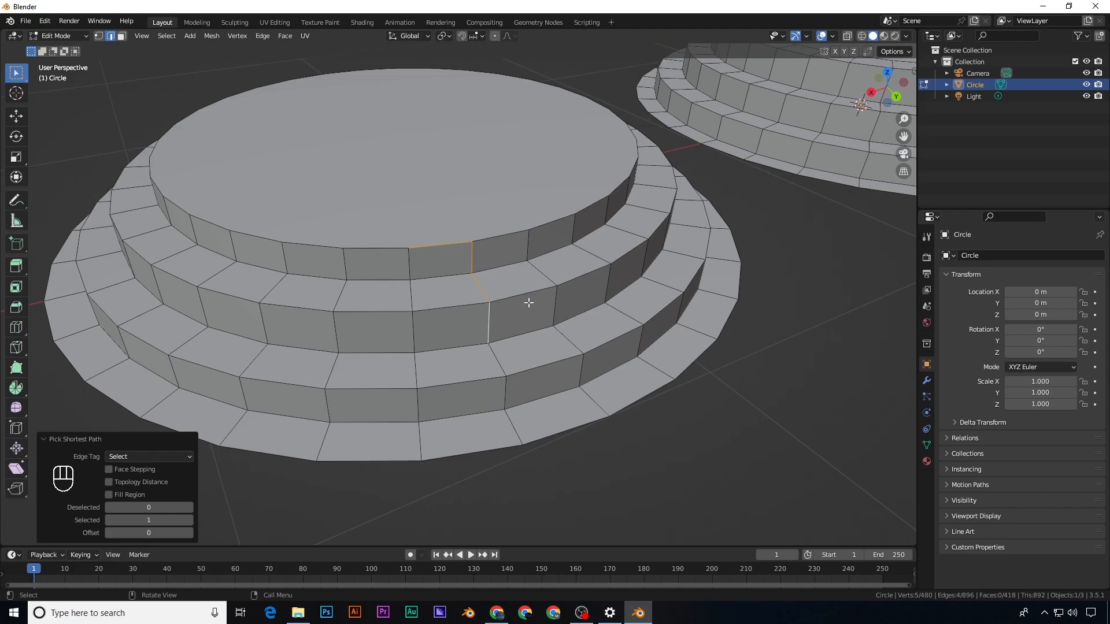
{"action": "left_click", "coordinate": [556, 221], "text": "ctrl"}
{"action": "key", "text": "ctrl+z"}
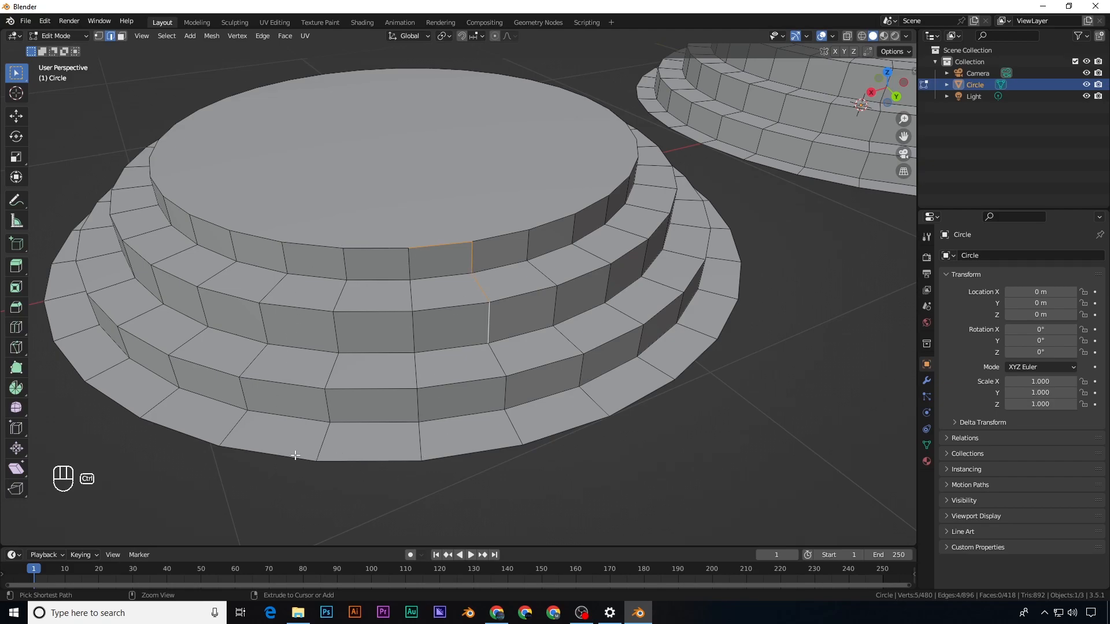
{"action": "left_click", "coordinate": [269, 457], "text": "ctrl"}
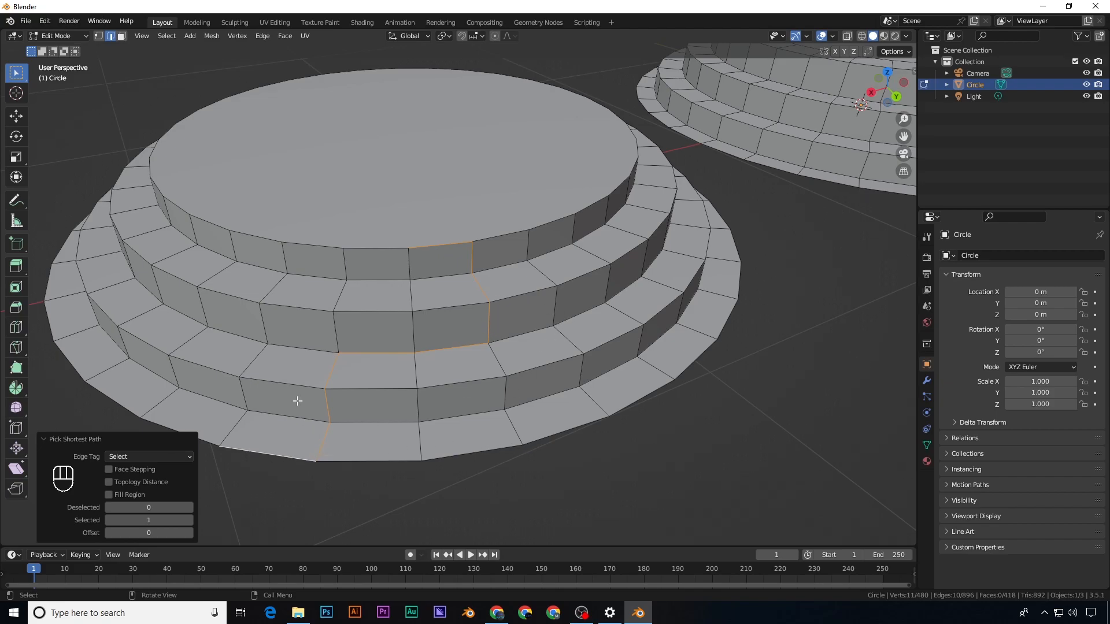
{"action": "left_click", "coordinate": [287, 254], "text": "ctrl"}
{"action": "left_click", "coordinate": [379, 250], "text": "ctrl"}
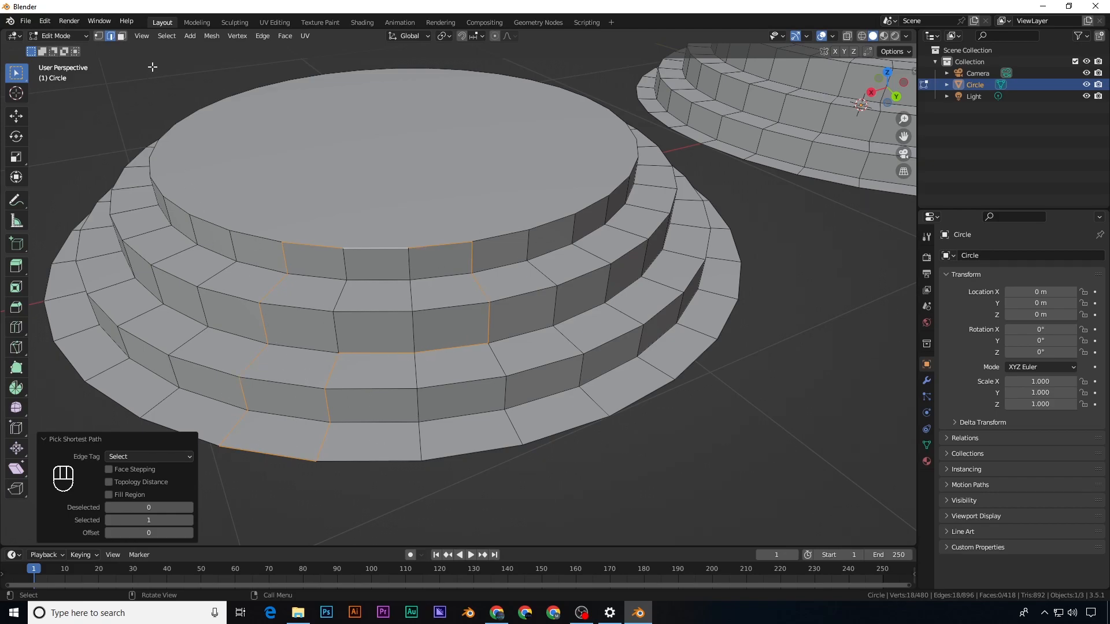
Step: Switch to face selection, select a front wall face of the top tier, and try a direct shortest path to a base ring face
{"action": "left_click", "coordinate": [110, 36]}
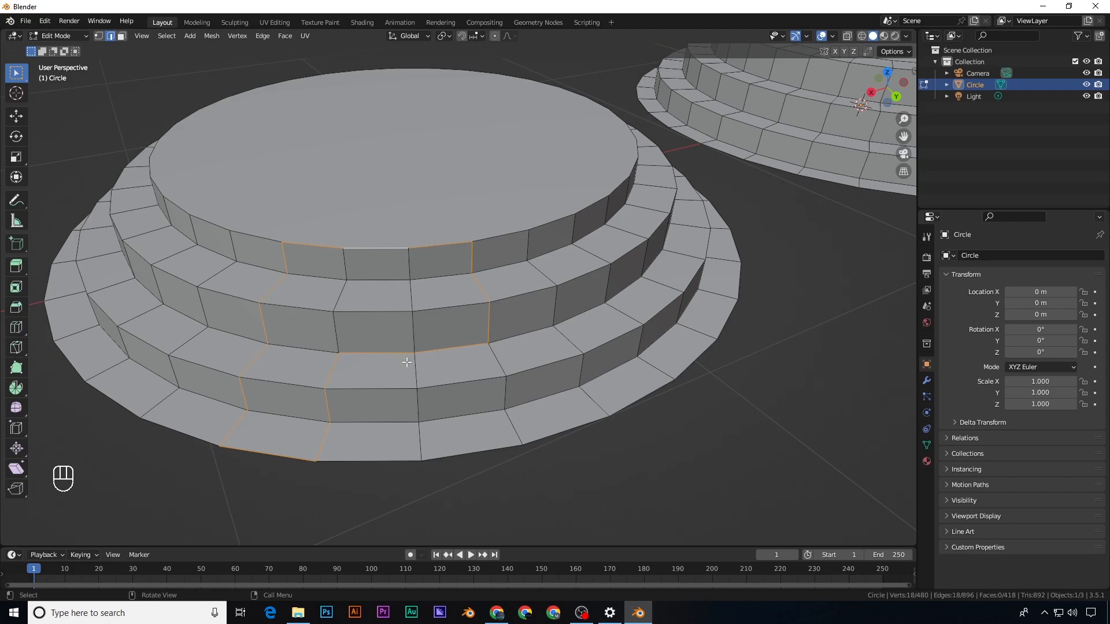
{"action": "key", "text": "3"}
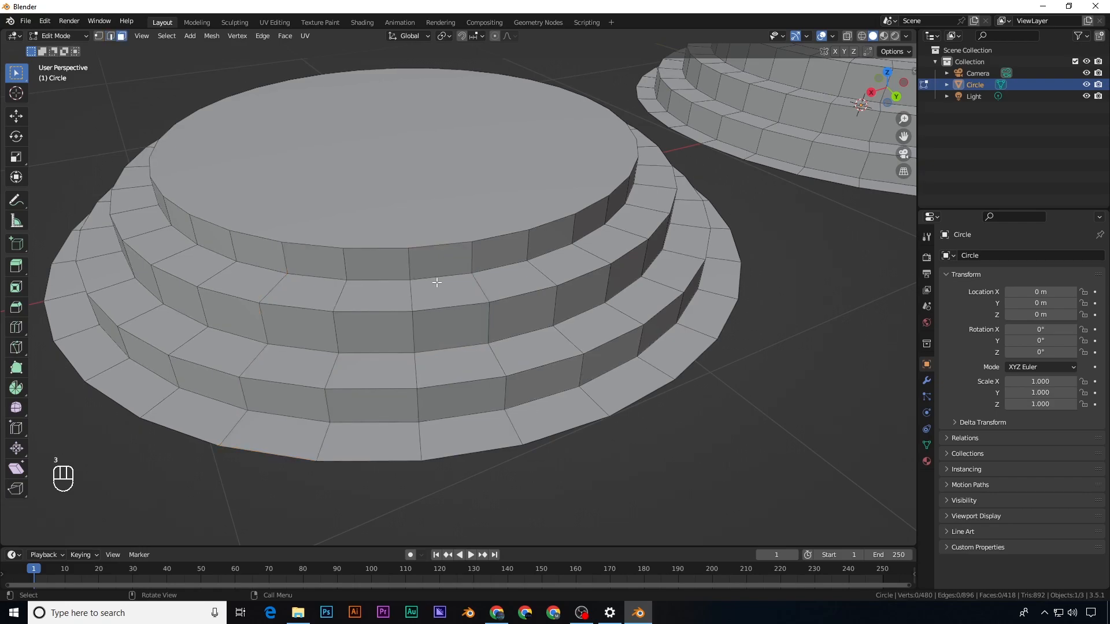
{"action": "left_click", "coordinate": [439, 263]}
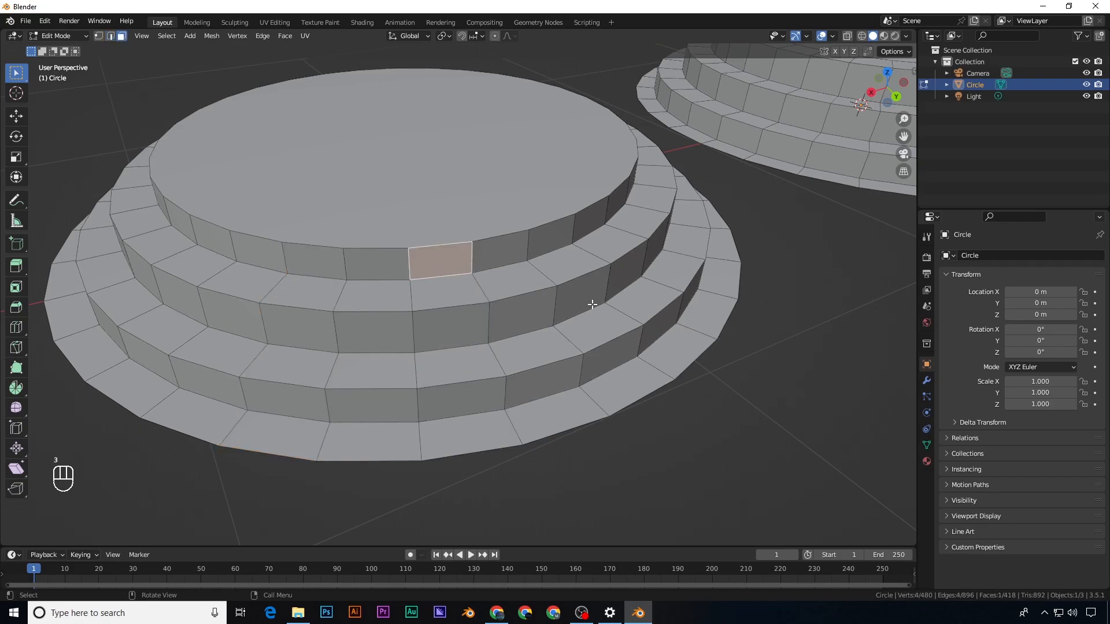
{"action": "left_click", "coordinate": [675, 342], "text": "ctrl"}
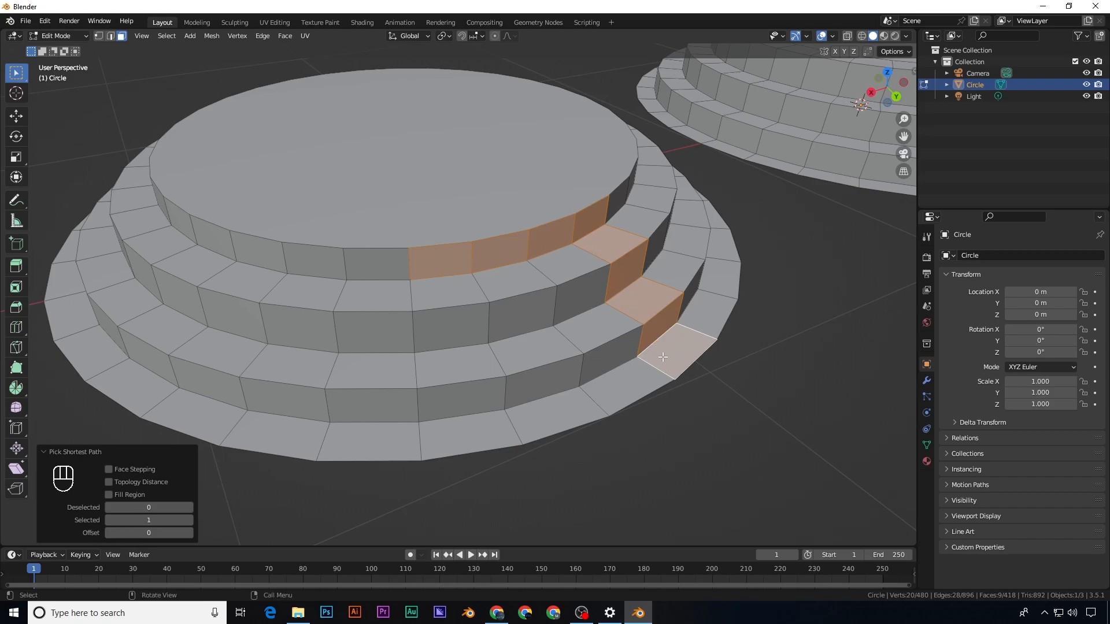
{"action": "key", "text": "ctrl+z"}
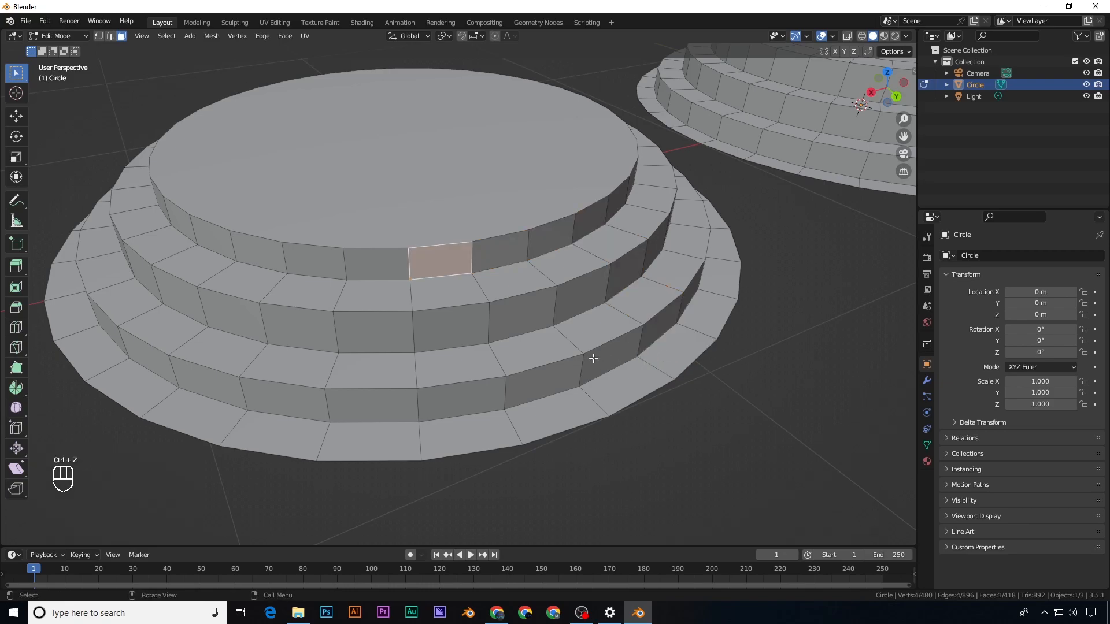
Step: Extend the face selection in stages with Pick Shortest Path, along the top wall, down to the lower tread, around it and out to the base ring
{"action": "left_click", "coordinate": [510, 248], "text": "ctrl"}
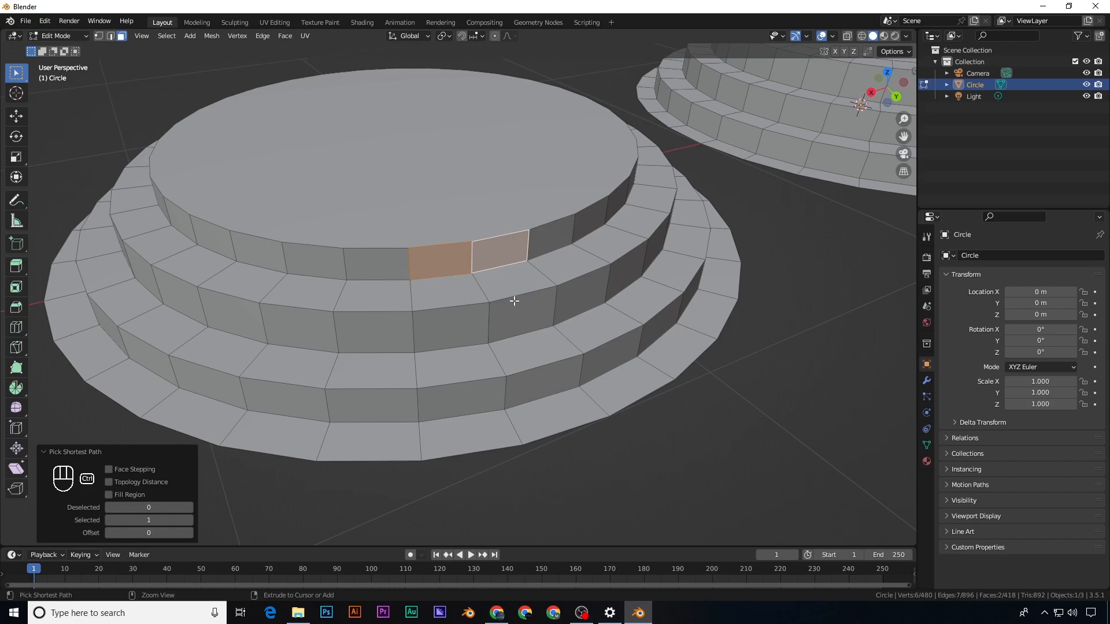
{"action": "left_click", "coordinate": [525, 352], "text": "ctrl"}
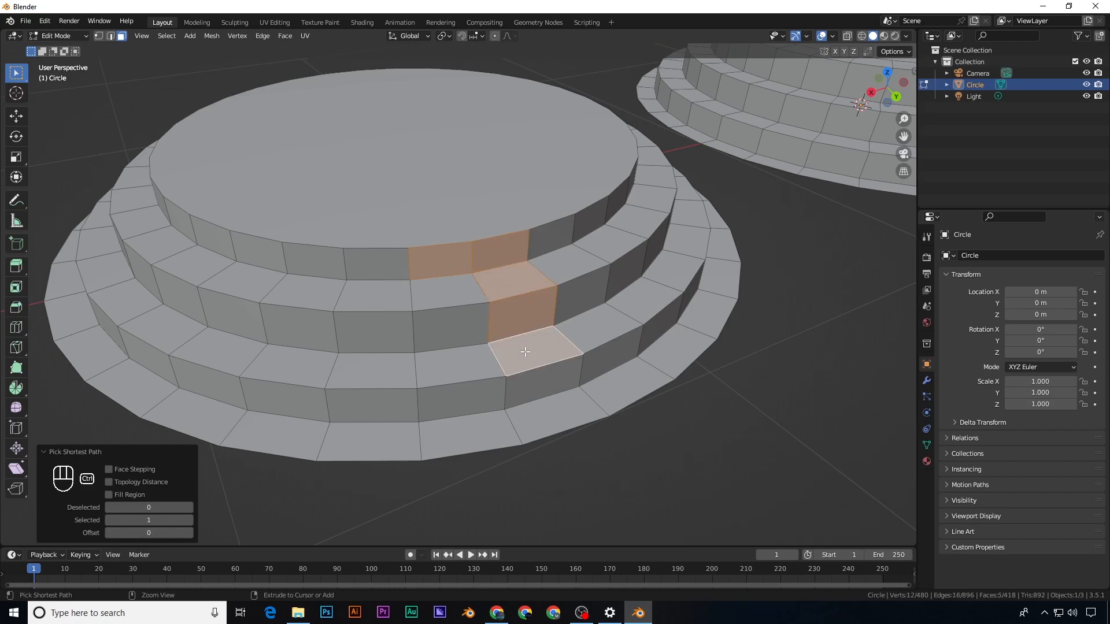
{"action": "left_click", "coordinate": [650, 292], "text": "ctrl"}
{"action": "left_click", "coordinate": [670, 344], "text": "ctrl"}
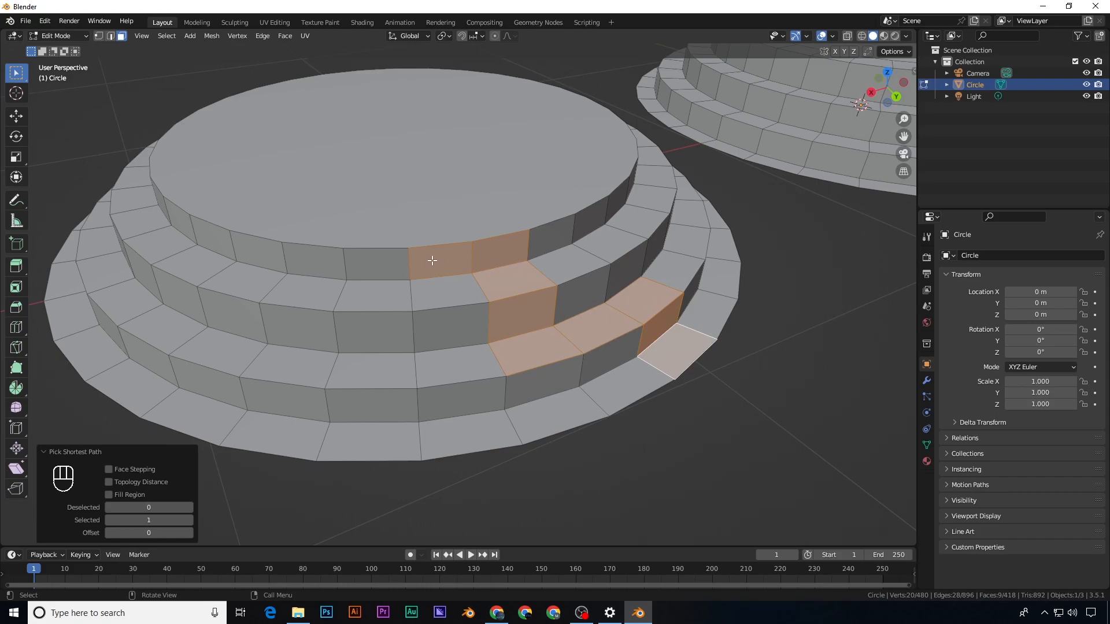
Step: Clear the face path selection so that no faces are selected on either podium
{"action": "key", "text": "a"}
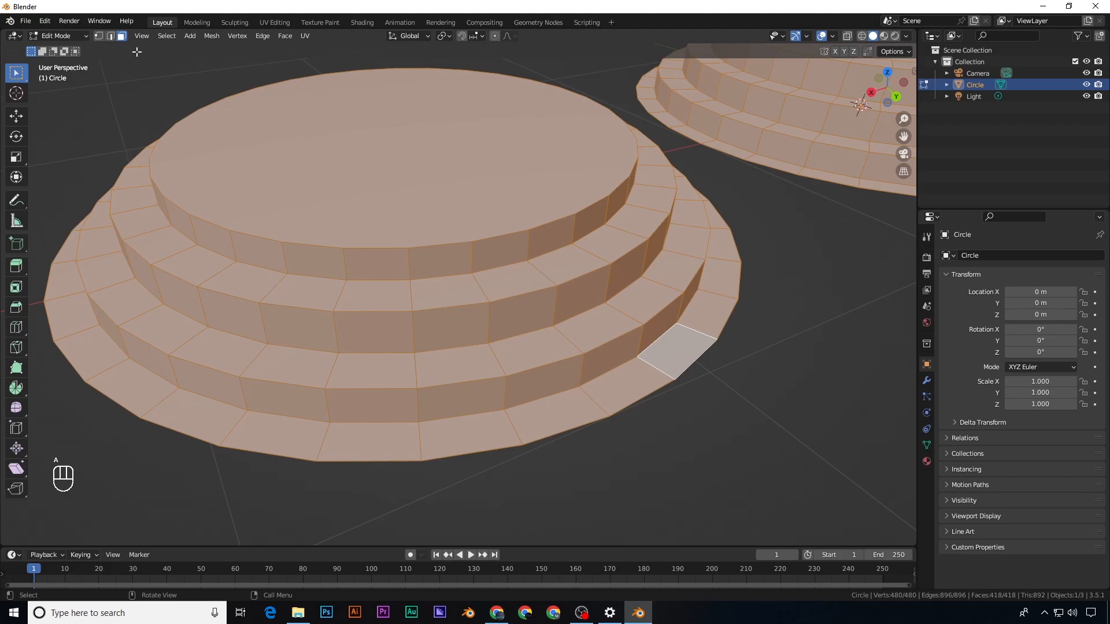
{"action": "left_click", "coordinate": [166, 37]}
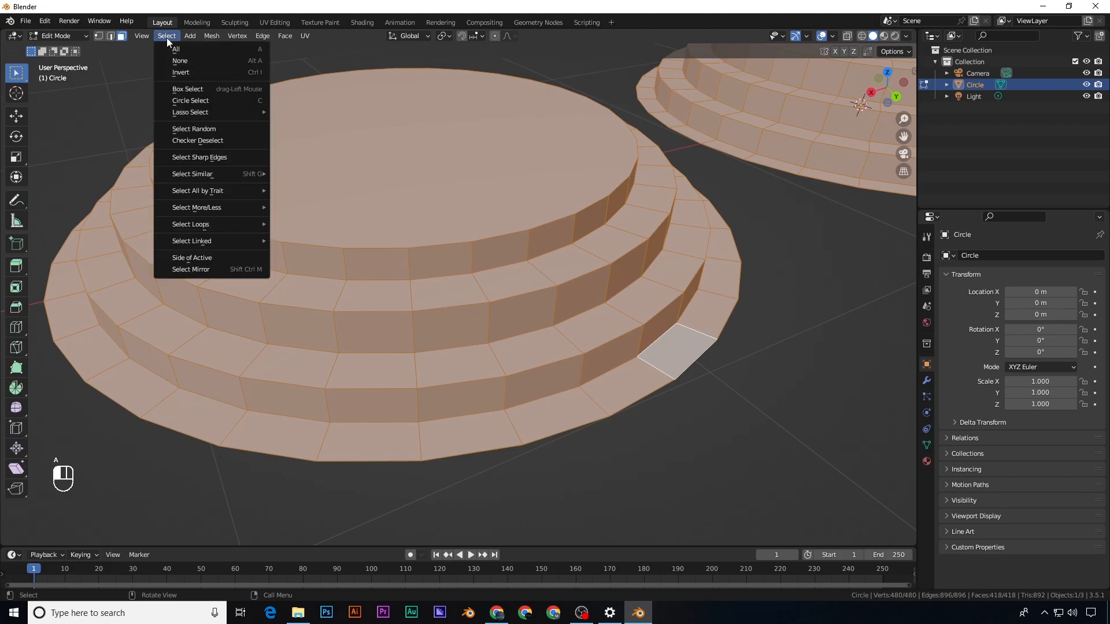
{"action": "left_click", "coordinate": [167, 36]}
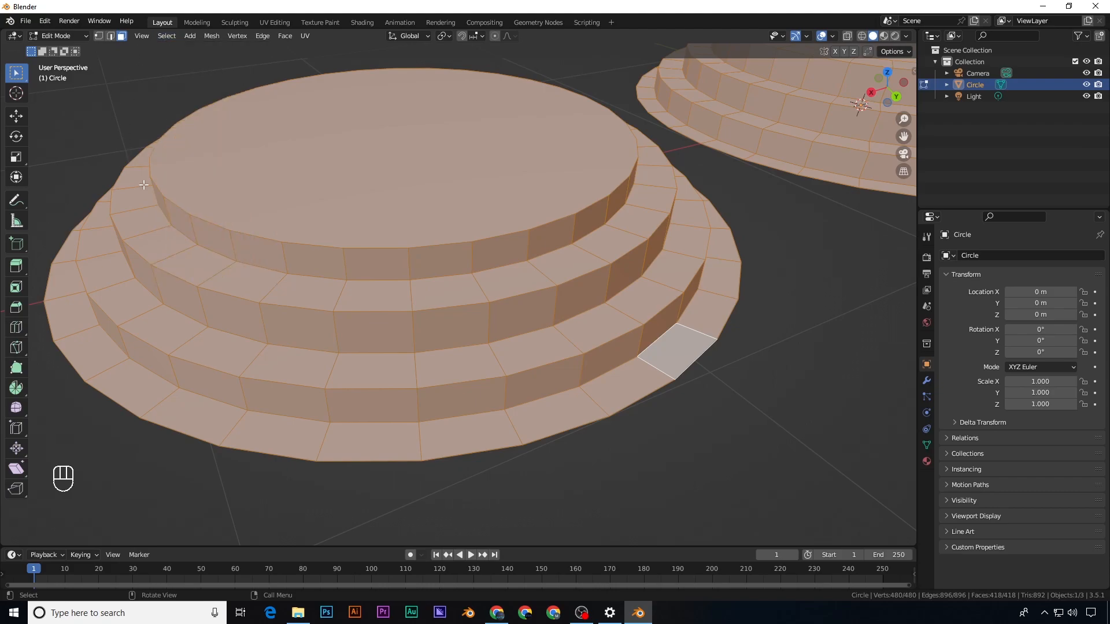
{"action": "left_click", "coordinate": [167, 40]}
{"action": "mouse_move", "coordinate": [225, 191]}
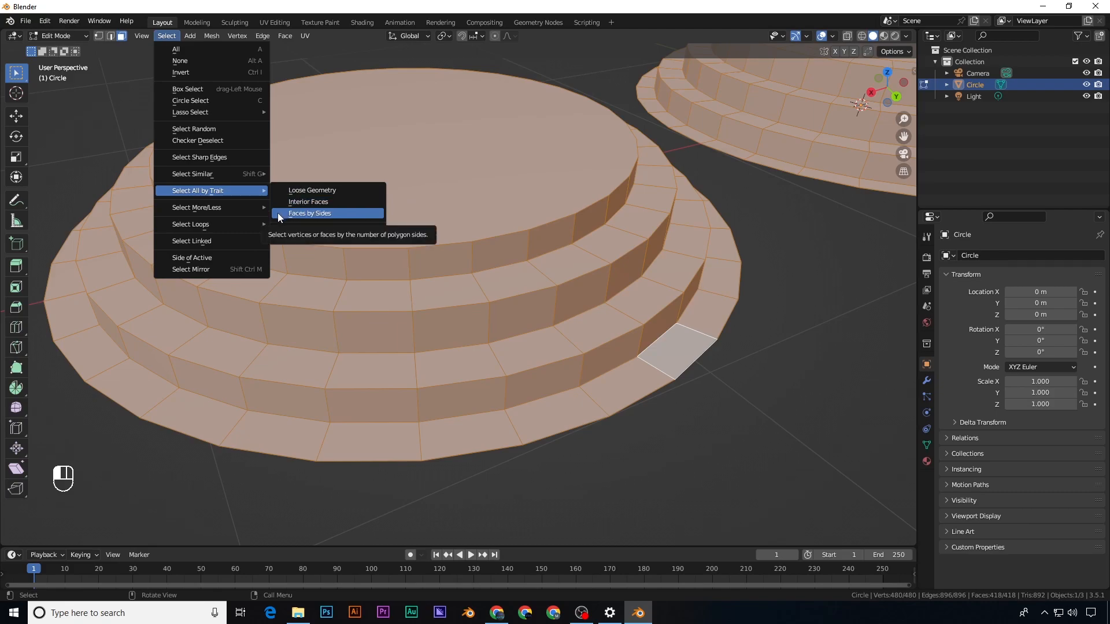
{"action": "key", "text": "a"}
{"action": "key", "text": "a"}
{"action": "middle_click_drag", "start_coordinate": [587, 255], "coordinate": [399, 293]}
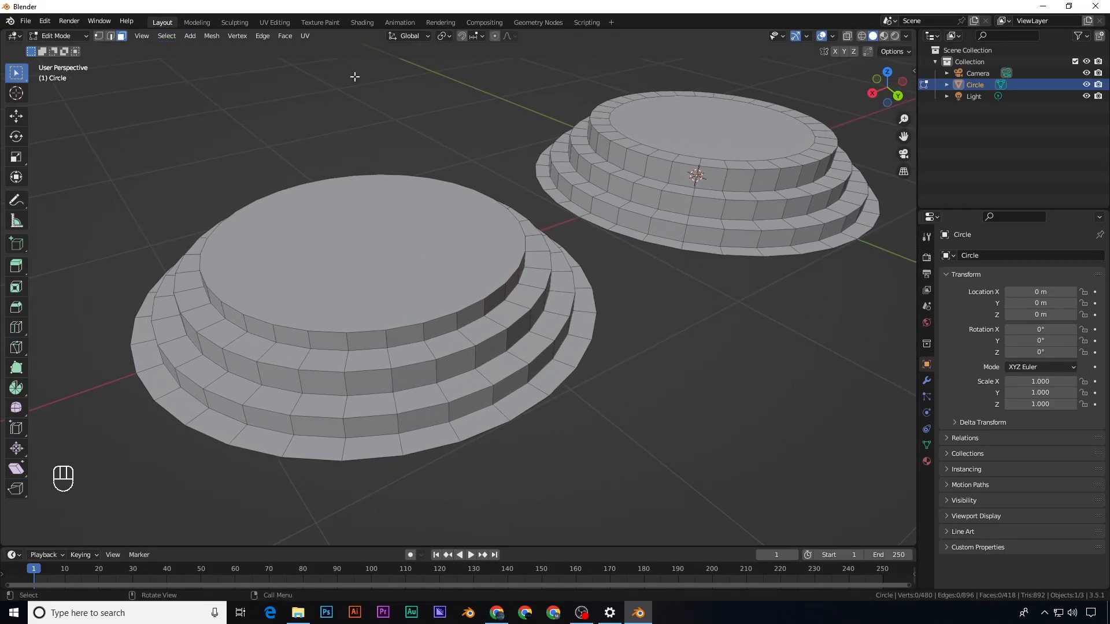
{"action": "key", "text": "a"}
{"action": "key", "text": "a"}
{"action": "key", "text": "a"}
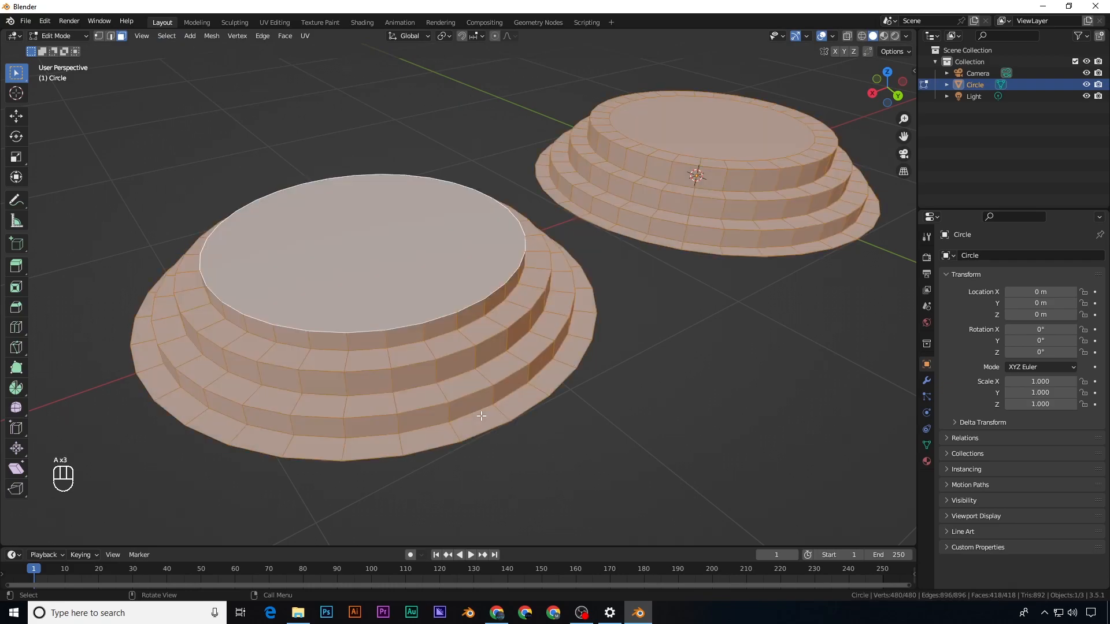
{"action": "key", "text": "a"}
{"action": "key", "text": "a"}
{"action": "middle_click_drag", "start_coordinate": [455, 402], "coordinate": [427, 400]}
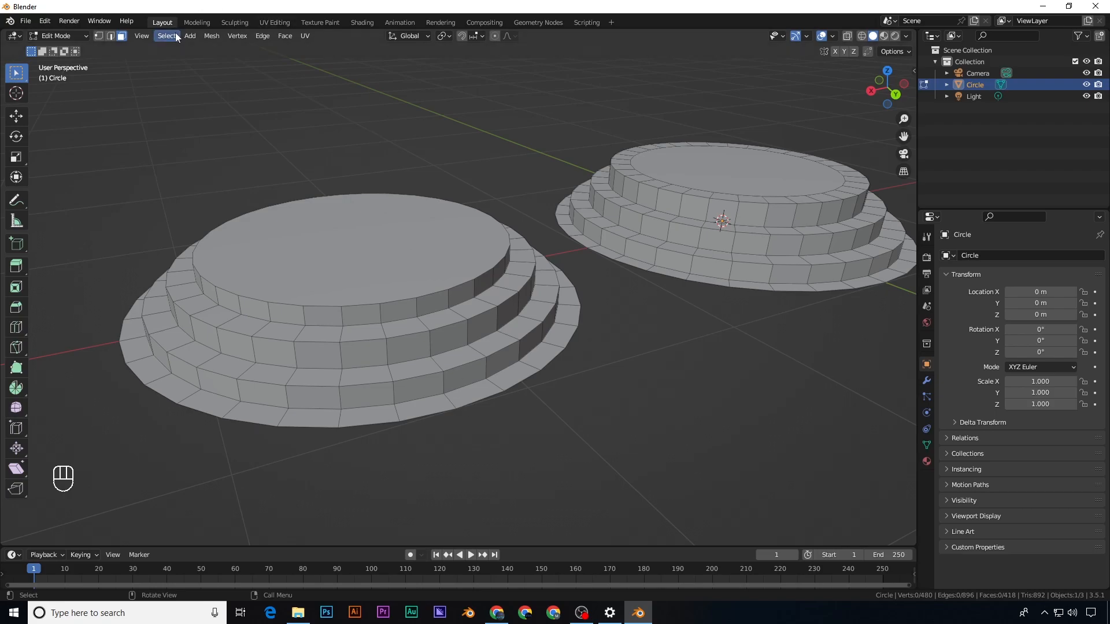
Step: Select the top face of the left podium to check its vertex count in the statistics, and clear the selection
{"action": "left_click", "coordinate": [366, 266]}
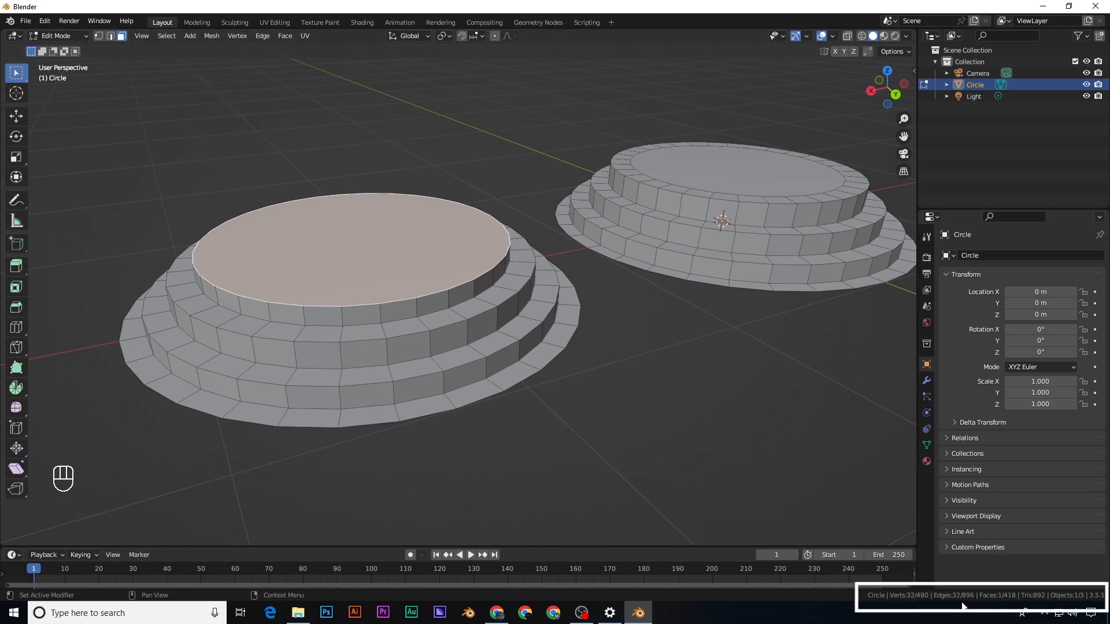
{"action": "key", "text": "a"}
{"action": "key", "text": "a"}
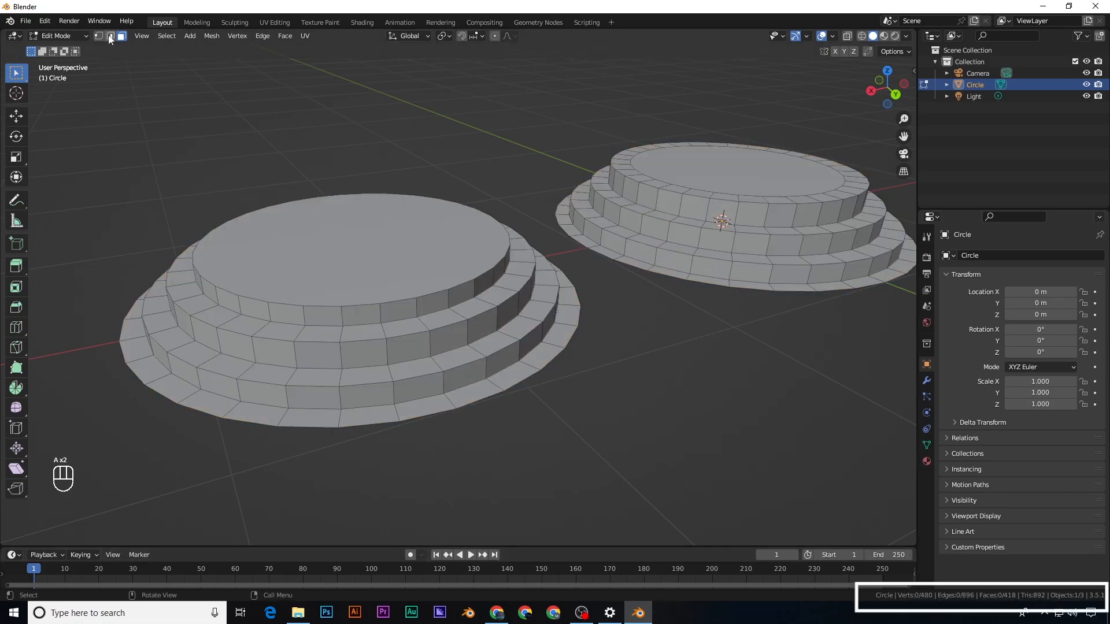
Step: Select all faces by trait using Faces by Sides with the number of vertices equal to 32
{"action": "left_click", "coordinate": [168, 36]}
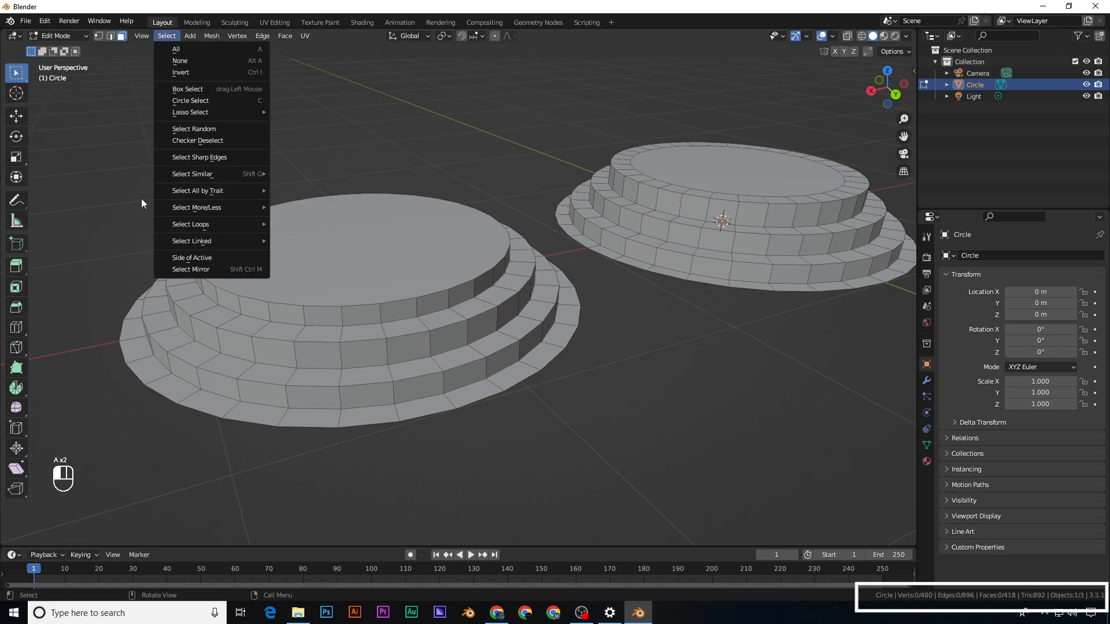
{"action": "mouse_move", "coordinate": [219, 191]}
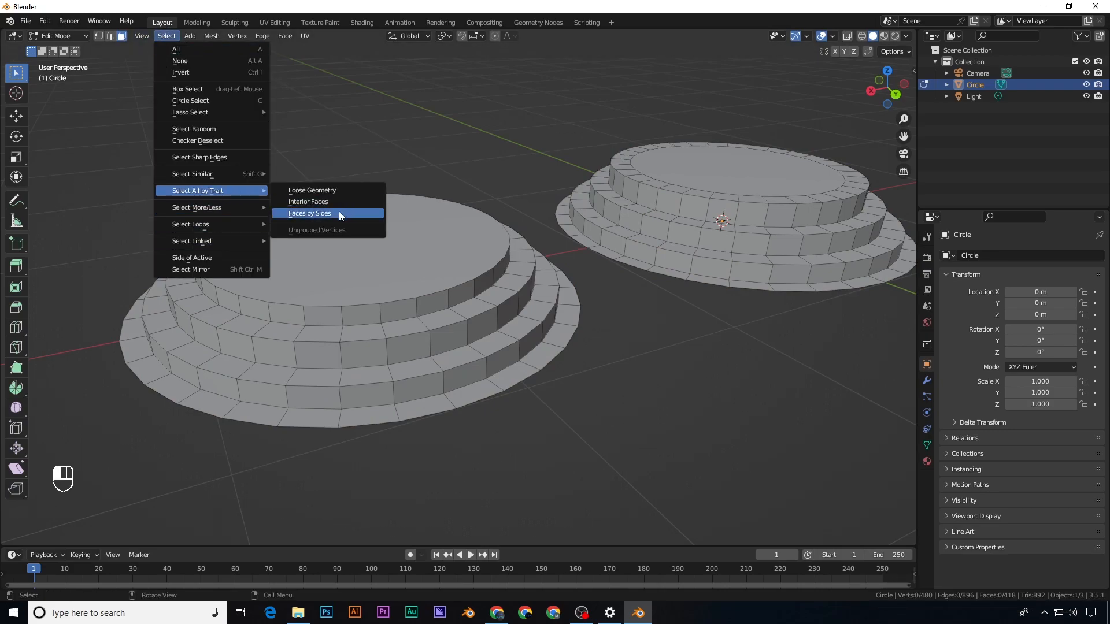
{"action": "left_click", "coordinate": [341, 212]}
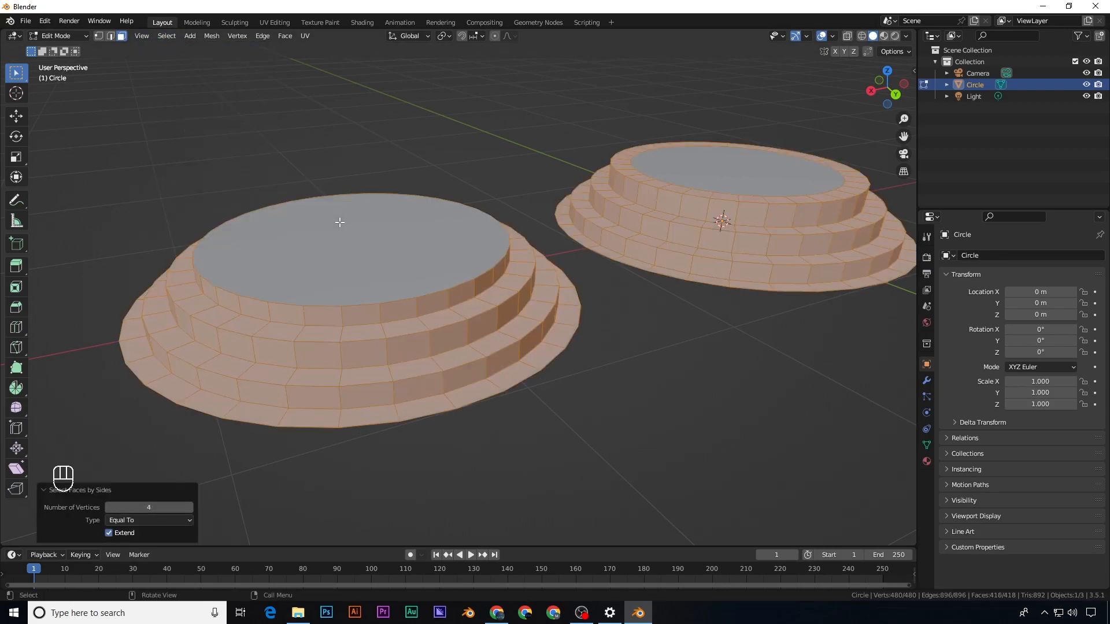
{"action": "left_click", "coordinate": [155, 507]}
{"action": "type", "text": "33"}
{"action": "key", "text": "Return"}
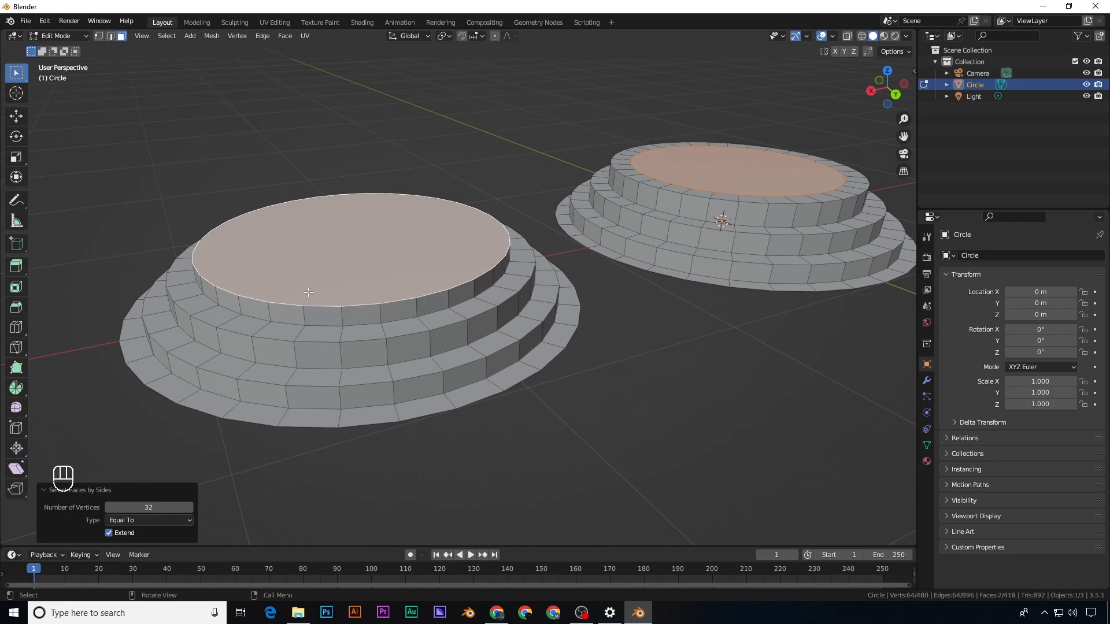
Step: Set the Faces by Sides number of vertices to 4 so the four-sided faces are selected
{"action": "left_click", "coordinate": [151, 508]}
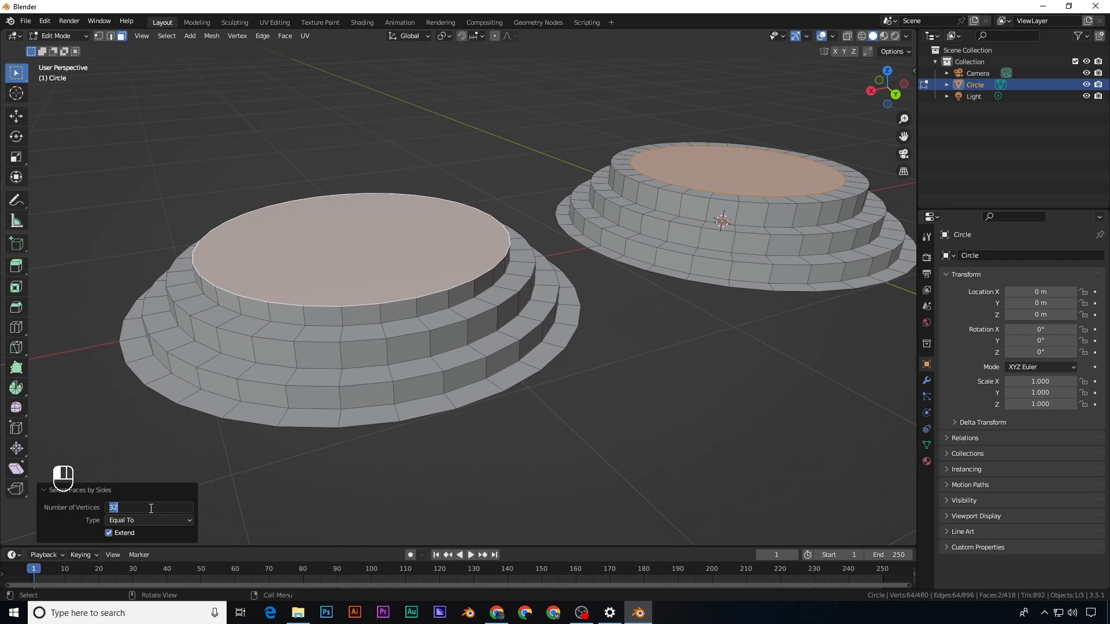
{"action": "type", "text": "4"}
{"action": "key", "text": "Return"}
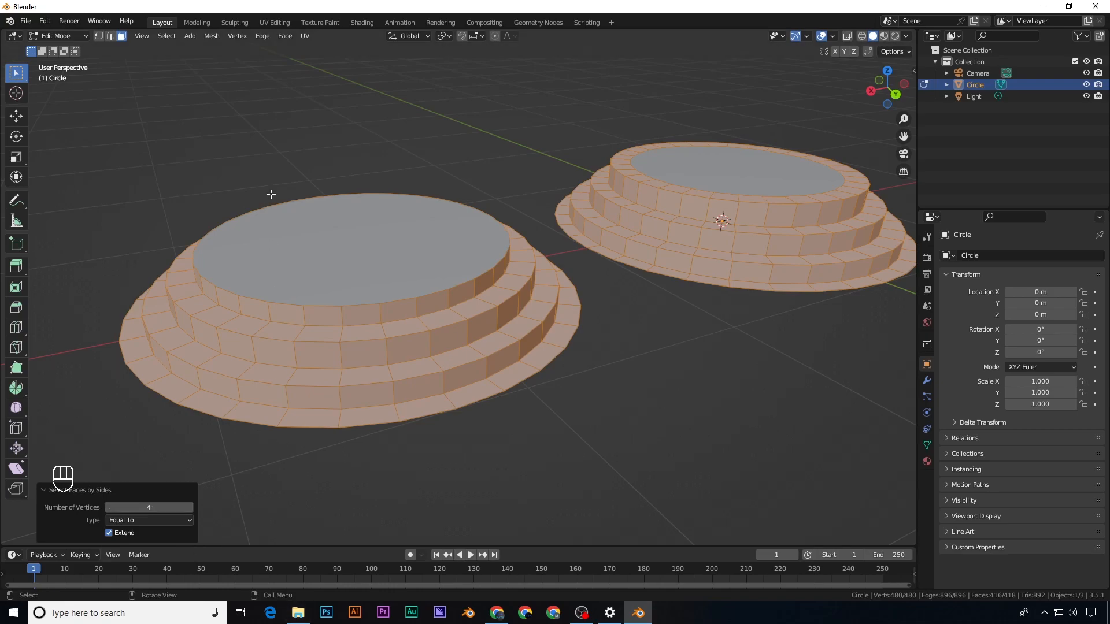
{"action": "middle_click_drag", "start_coordinate": [626, 348], "coordinate": [597, 338], "text": "shift"}
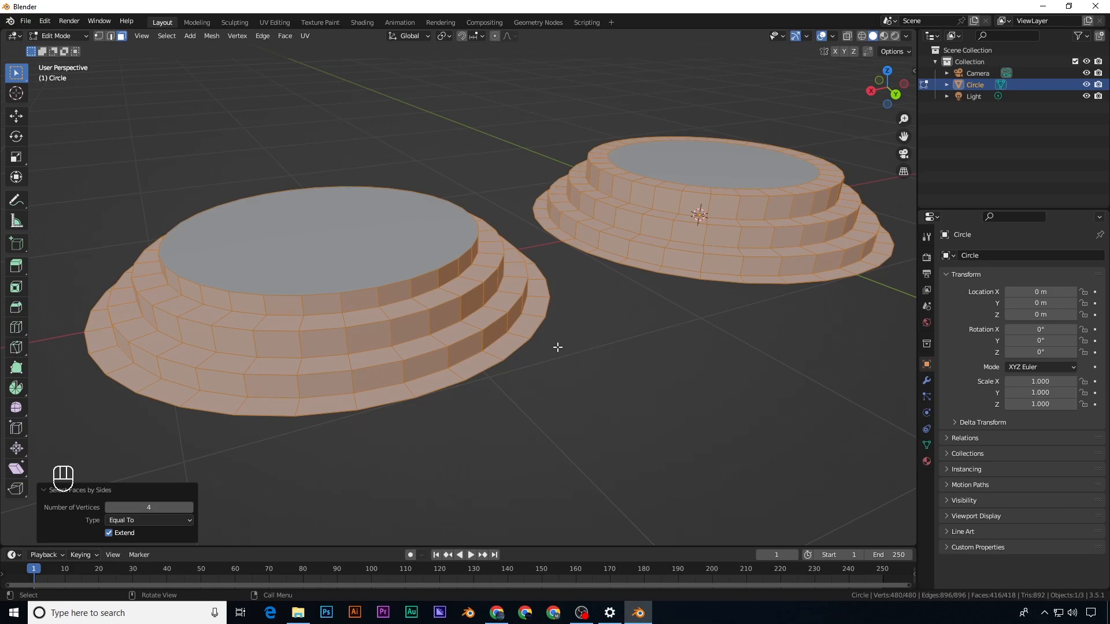
{"action": "scroll", "coordinate": [555, 346], "scroll_direction": "down", "scroll_amount": 1}
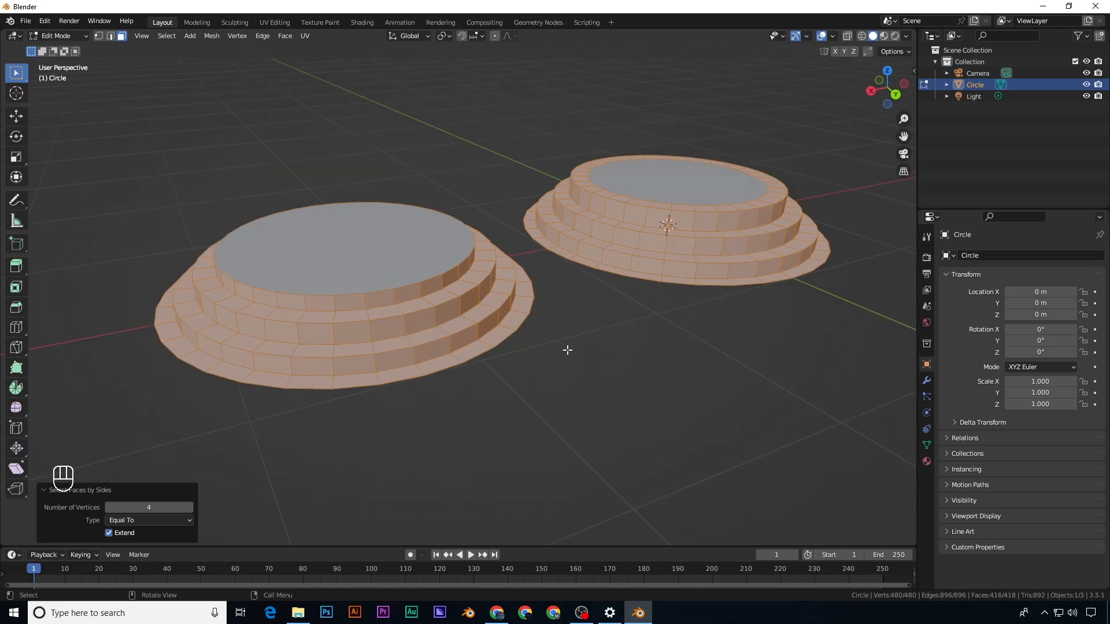
{"action": "middle_click_drag", "start_coordinate": [550, 354], "coordinate": [501, 352]}
Step: Clear the face selection on the podiums and return to Object Mode
{"action": "key", "text": "a"}
{"action": "key", "text": "a"}
{"action": "key", "text": "Tab"}
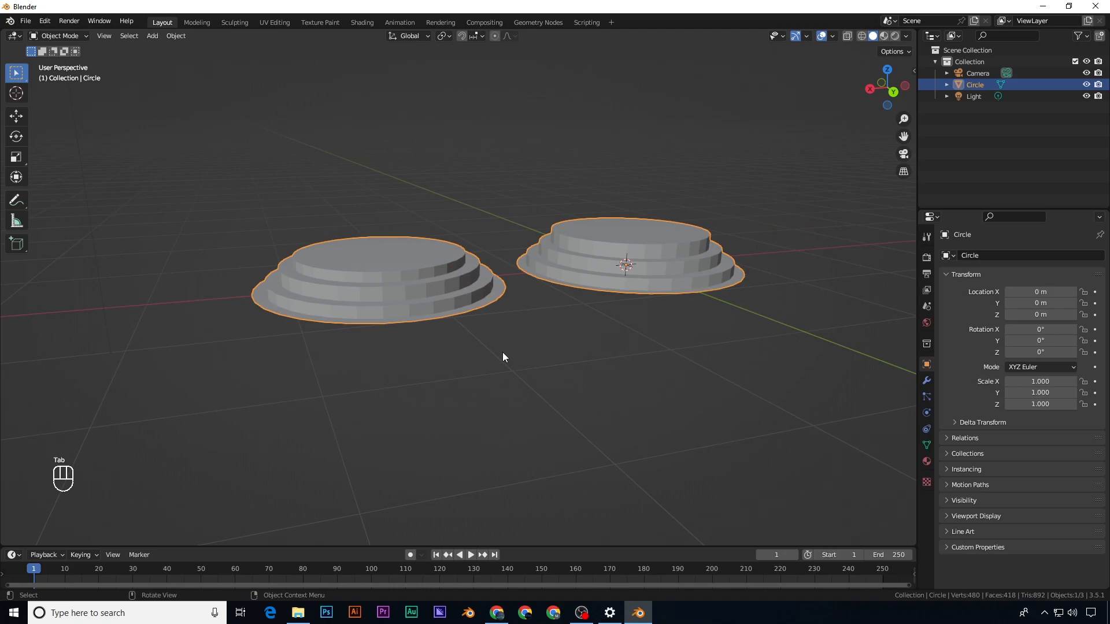
{"action": "key", "text": "x"}
{"action": "scroll", "coordinate": [443, 362], "scroll_direction": "up", "scroll_amount": 1}
{"action": "middle_click_drag", "start_coordinate": [498, 361], "coordinate": [475, 359], "text": "shift"}
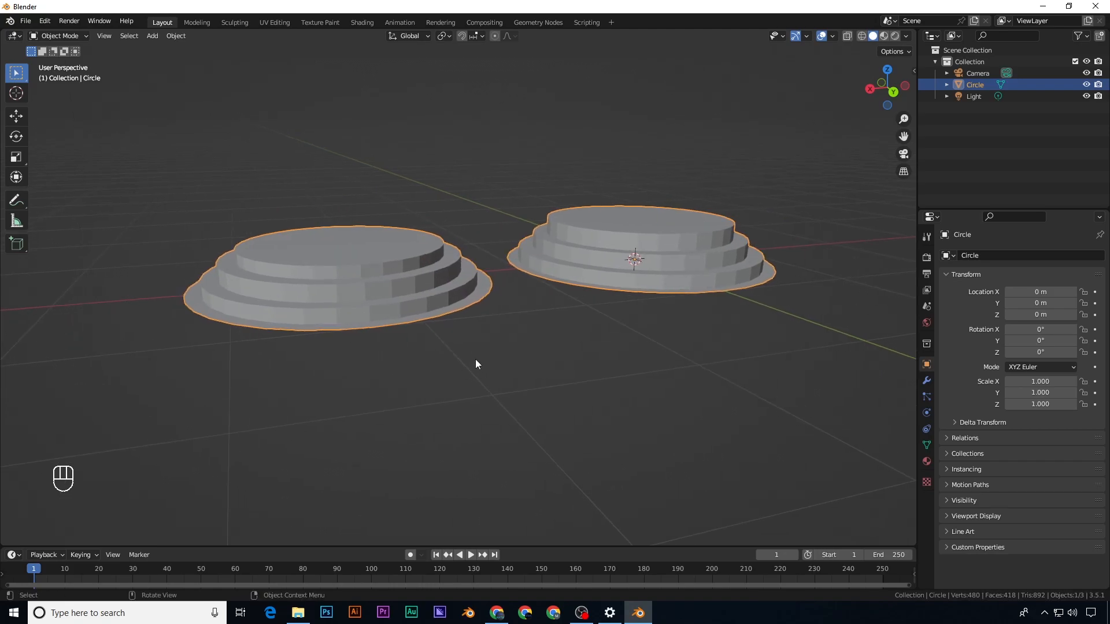
Step: Move both podiums together as one object upward by about 0.35 m in Object Mode, and go back into Edit Mode
{"action": "key", "text": "Tab"}
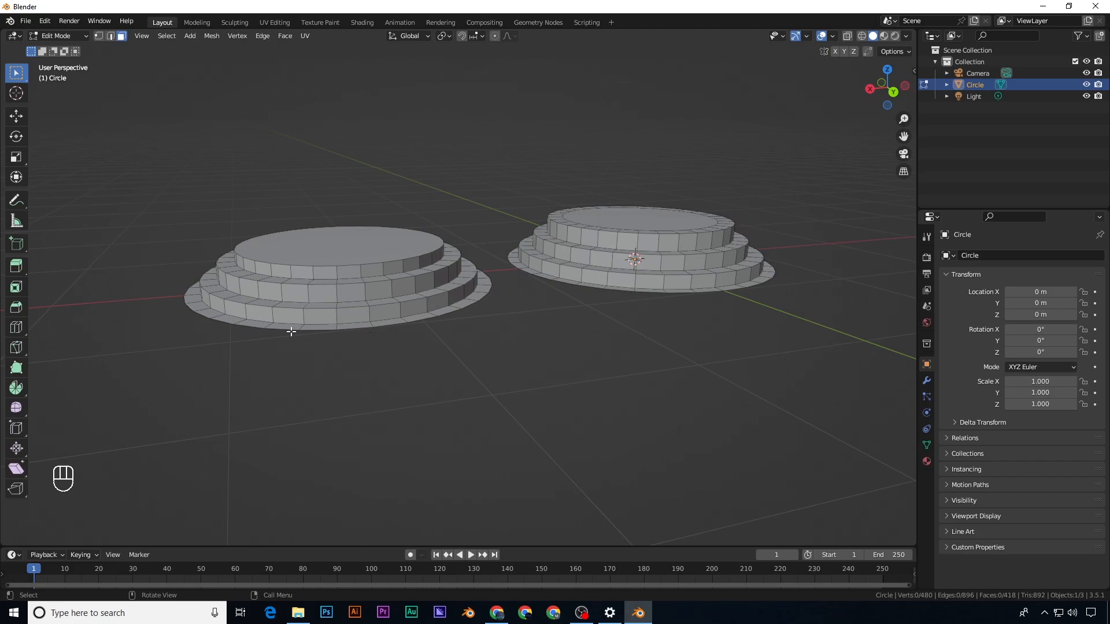
{"action": "key", "text": "Tab"}
{"action": "key", "text": "g"}
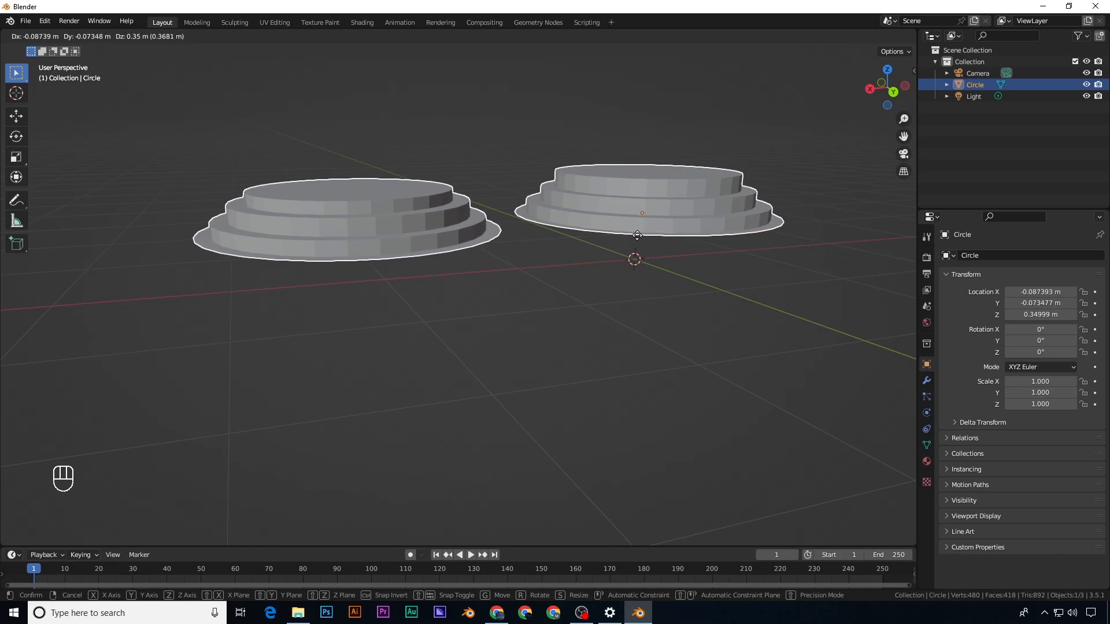
{"action": "left_click", "coordinate": [638, 236]}
{"action": "key", "text": "Tab"}
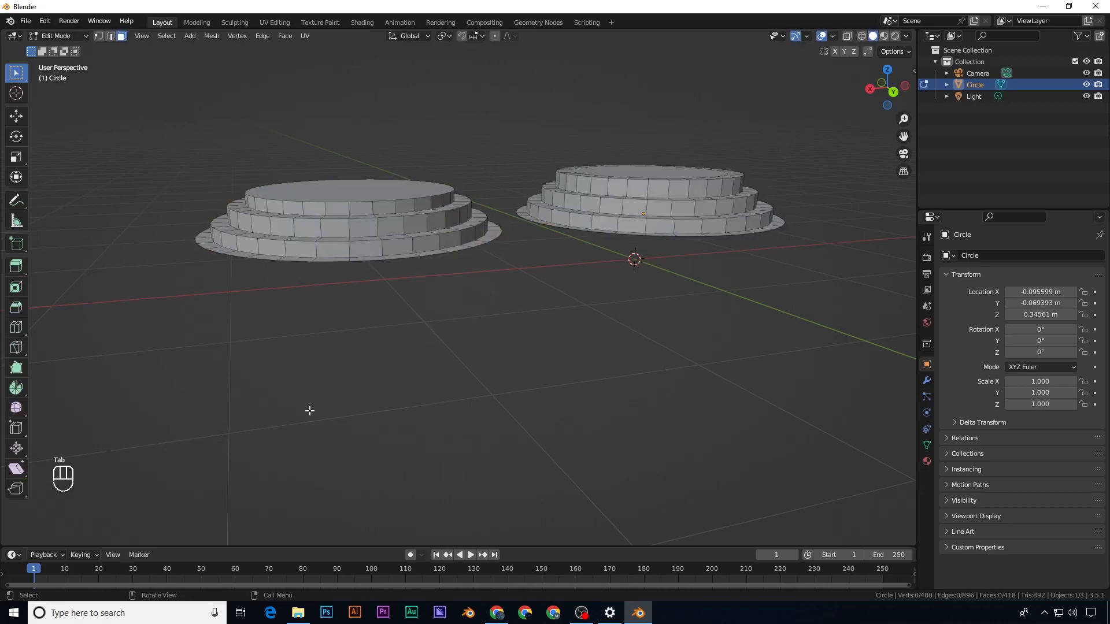
Step: Add a UV sphere with 32 segments and 16 rings inside the podium mesh and scale it down
{"action": "scroll", "coordinate": [440, 241], "scroll_direction": "down", "scroll_amount": 2}
{"action": "key", "text": "shift+a"}
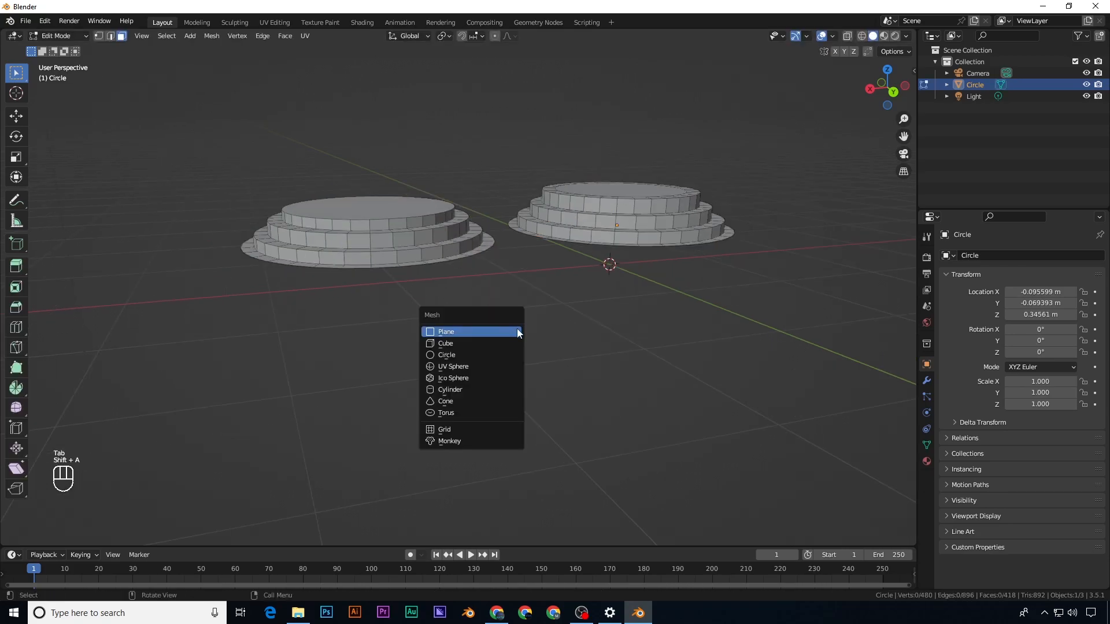
{"action": "left_click", "coordinate": [482, 364]}
{"action": "key", "text": "s"}
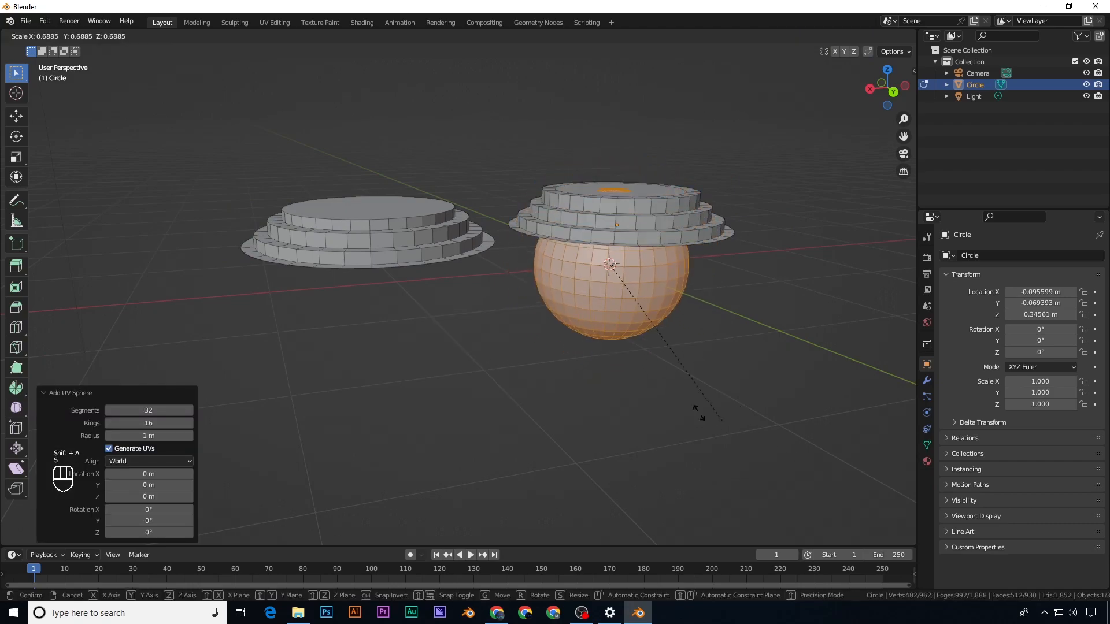
{"action": "left_click", "coordinate": [696, 400]}
Step: Move the sphere clear of the podiums, by about 0.59 m along X and -0.85 m along Z
{"action": "key", "text": "g"}
{"action": "left_click", "coordinate": [635, 497]}
{"action": "middle_click_drag", "start_coordinate": [523, 403], "coordinate": [613, 392]}
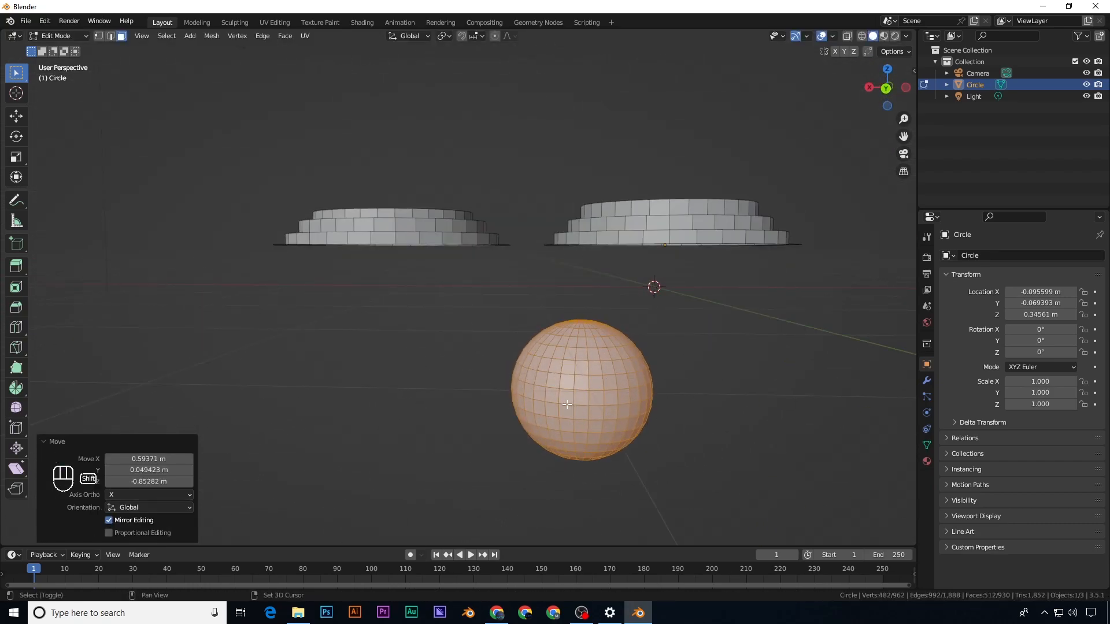
Step: Return to Object Mode and move the combined podiums and sphere by about -0.20 m along X and 0.16 m along Z
{"action": "key", "text": "Tab"}
{"action": "middle_click_drag", "start_coordinate": [463, 293], "coordinate": [400, 344], "text": "shift"}
{"action": "key", "text": "g"}
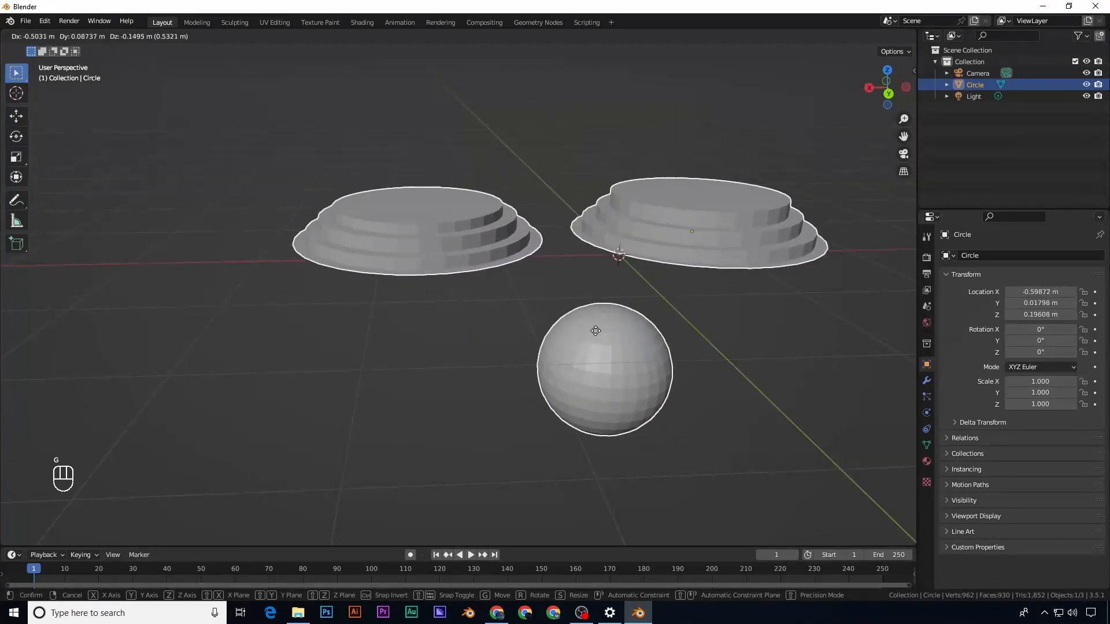
{"action": "left_click", "coordinate": [574, 282]}
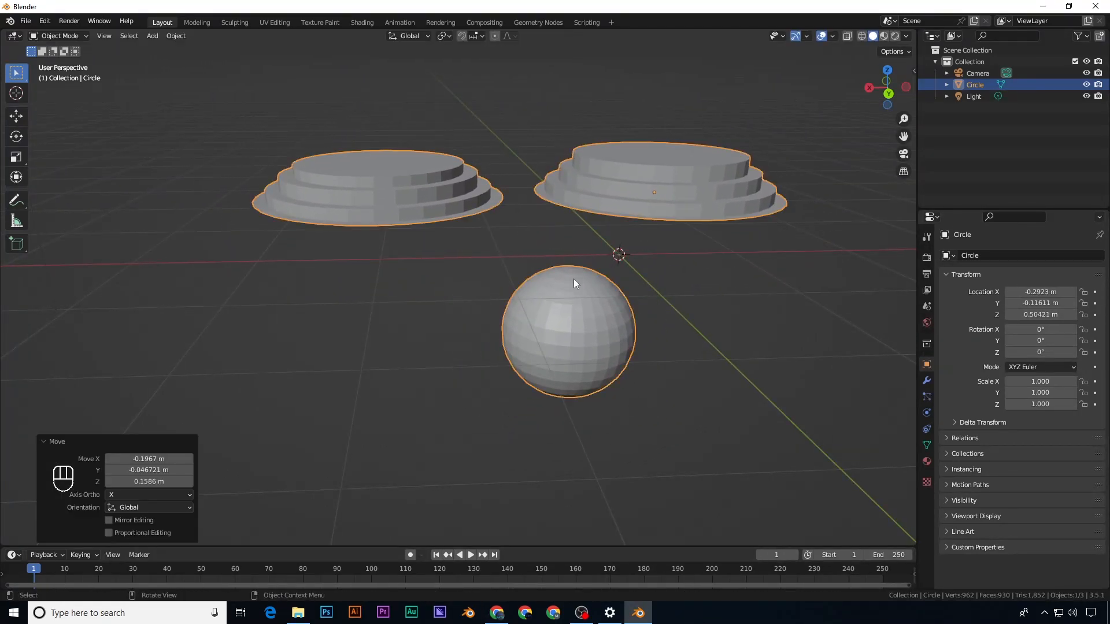
{"action": "middle_click_drag", "start_coordinate": [523, 239], "coordinate": [531, 310]}
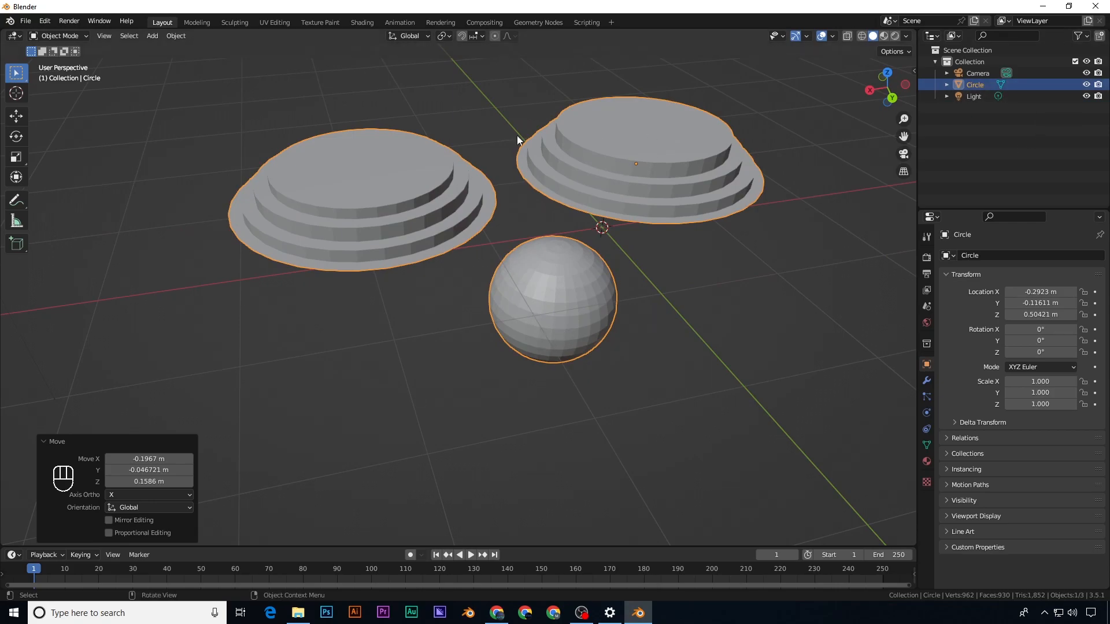
Step: Enter Edit Mode, select a face on the sphere and extend the selection to all of its linked geometry
{"action": "key", "text": "Tab"}
{"action": "scroll", "coordinate": [578, 376], "scroll_direction": "up", "scroll_amount": 2}
{"action": "mouse_move", "coordinate": [574, 376]}
{"action": "middle_mouse_down", "text": "shift"}
{"action": "mouse_move", "coordinate": [571, 358]}
{"action": "mouse_move", "coordinate": [555, 370]}
{"action": "middle_mouse_up", "text": "shift"}
{"action": "left_click", "coordinate": [557, 353]}
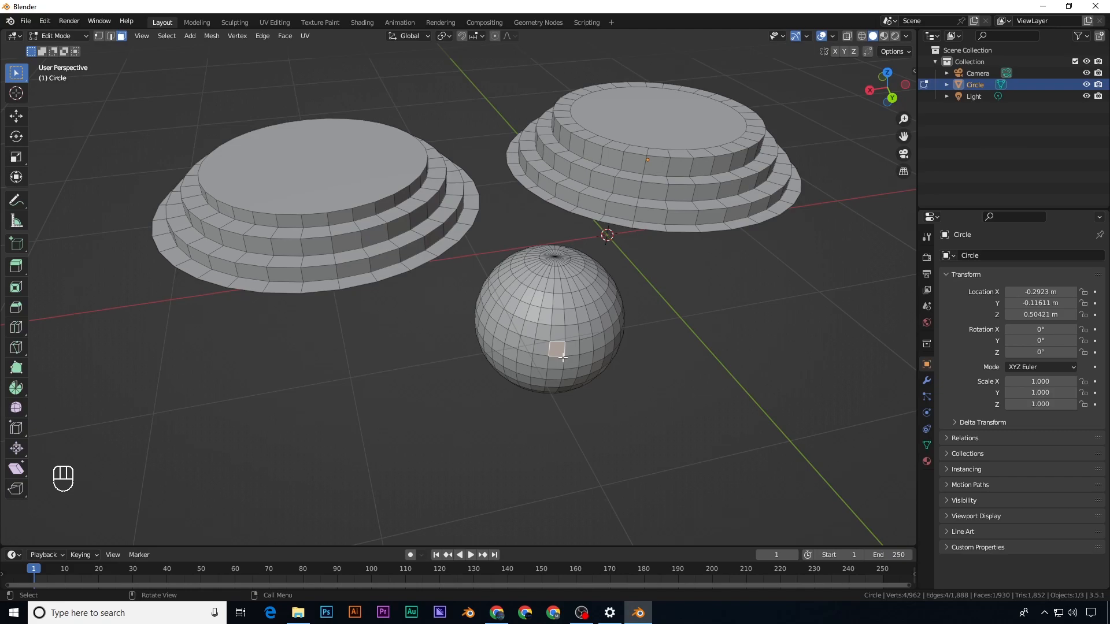
{"action": "key", "text": "l"}
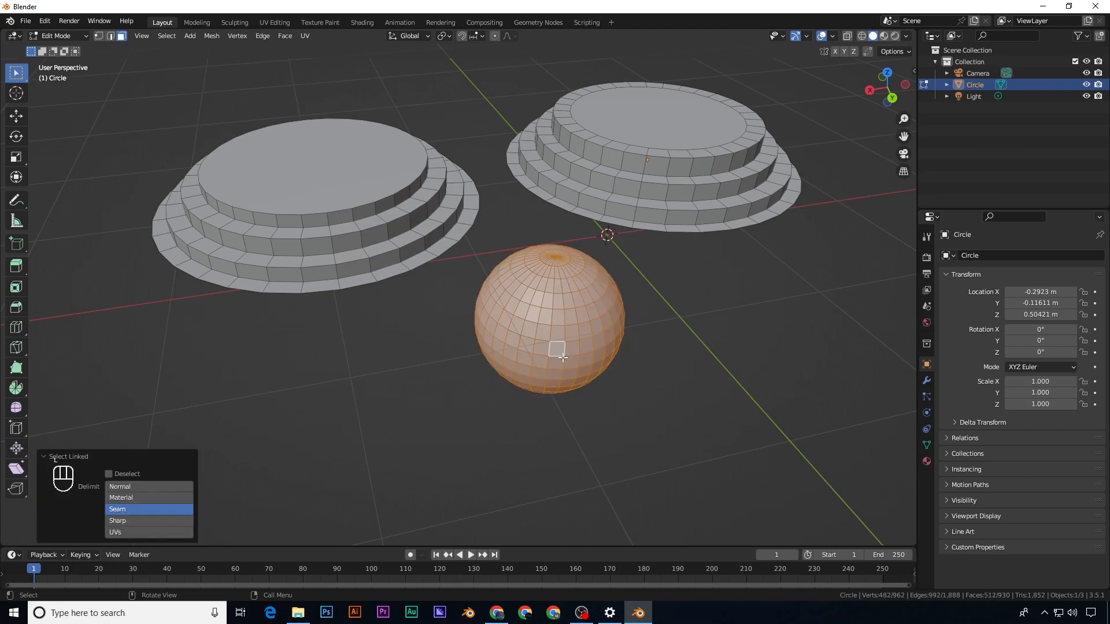
Step: Separate the selected sphere from the podium mesh into its own object using Separate by Selection
{"action": "mouse_move", "coordinate": [569, 364]}
{"action": "middle_mouse_down"}
{"action": "mouse_move", "coordinate": [578, 324]}
{"action": "mouse_move", "coordinate": [579, 368]}
{"action": "middle_mouse_up"}
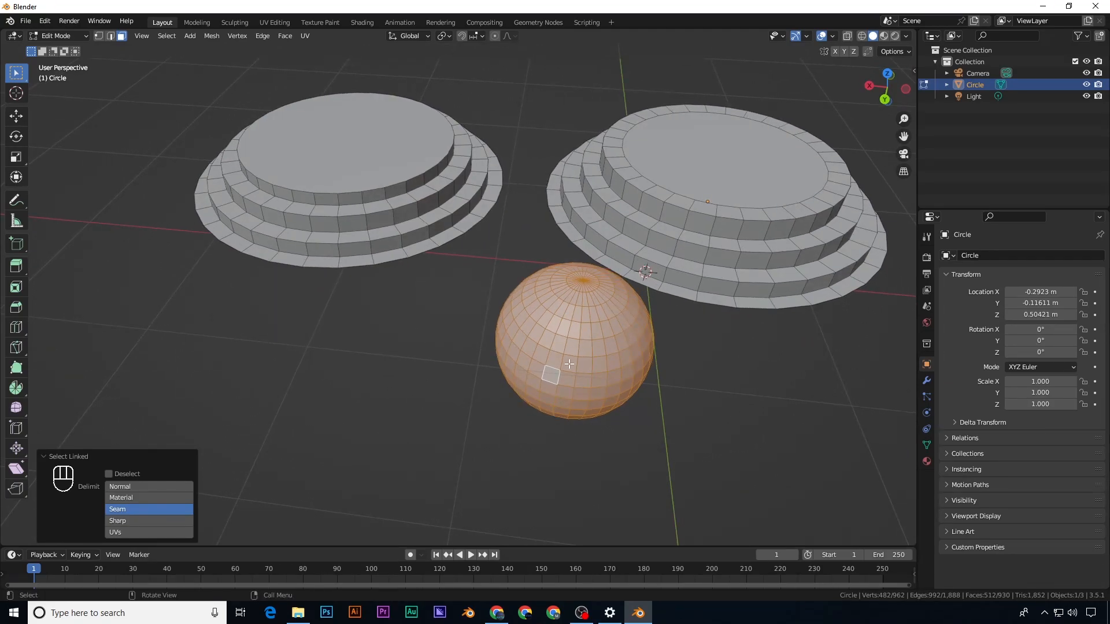
{"action": "key", "text": "p"}
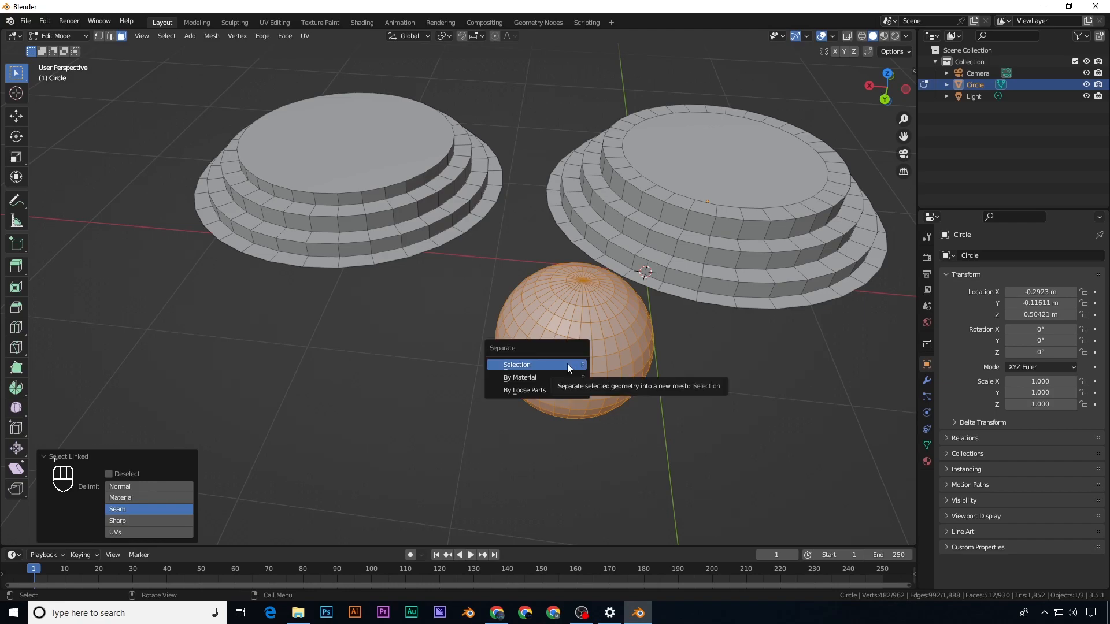
{"action": "left_click", "coordinate": [567, 364]}
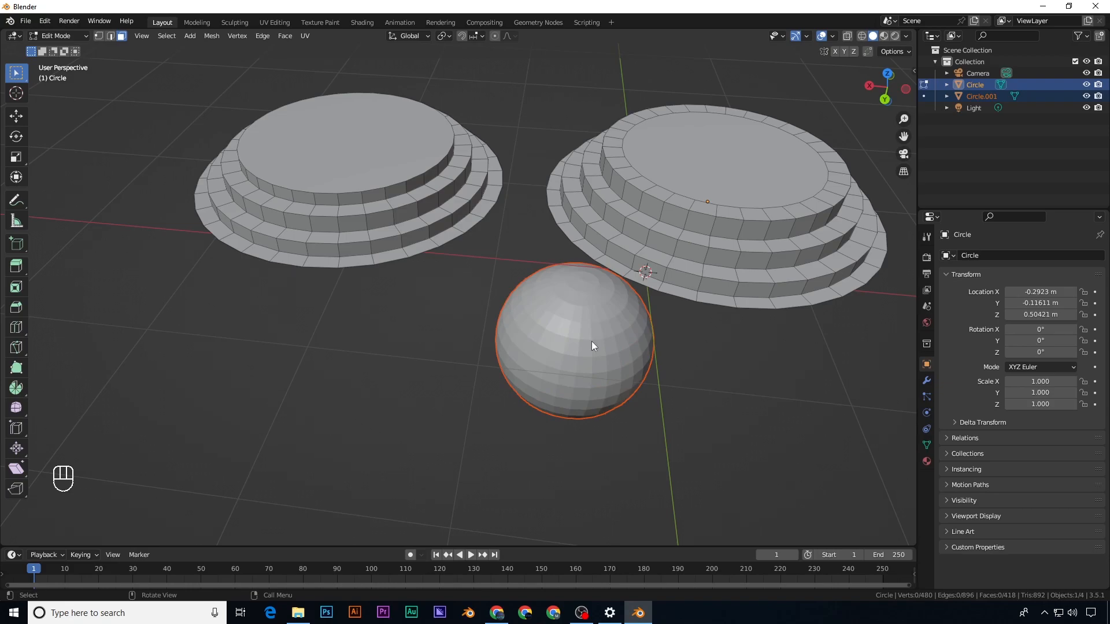
Step: Return to Object Mode and select the podiums and the sphere in turn to check that they are separate objects
{"action": "key", "text": "Tab"}
{"action": "left_click", "coordinate": [969, 85]}
{"action": "left_click", "coordinate": [974, 97]}
{"action": "left_click", "coordinate": [701, 230]}
{"action": "left_click_drag", "start_coordinate": [595, 328], "coordinate": [643, 299]}
{"action": "left_click", "coordinate": [716, 222]}
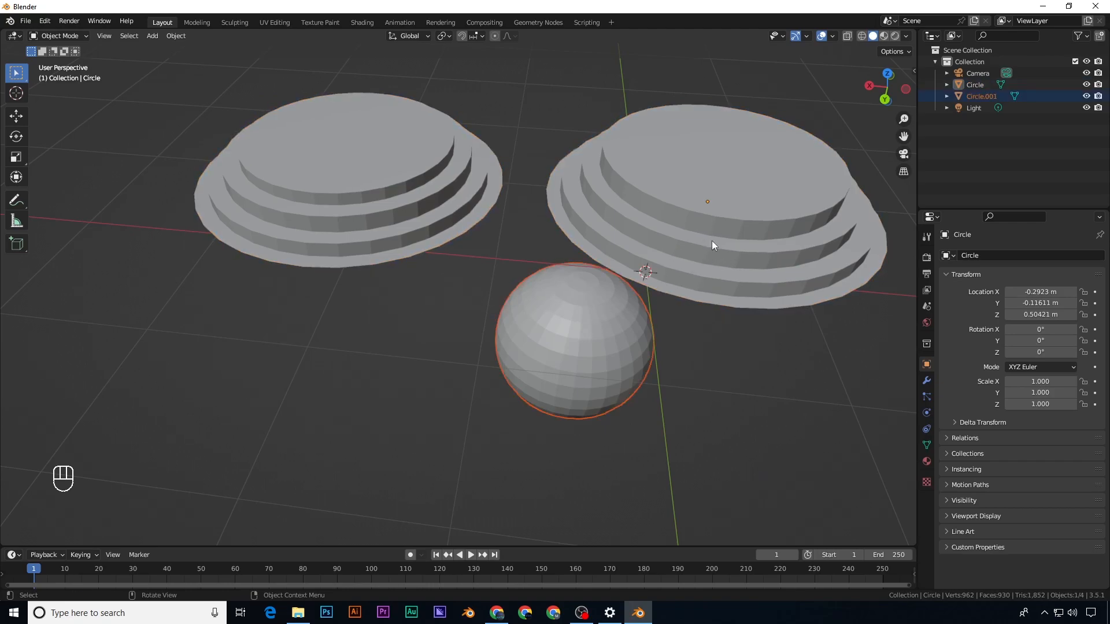
Step: Select both the podium object and the sphere object and delete them from the scene
{"action": "left_click", "coordinate": [989, 85]}
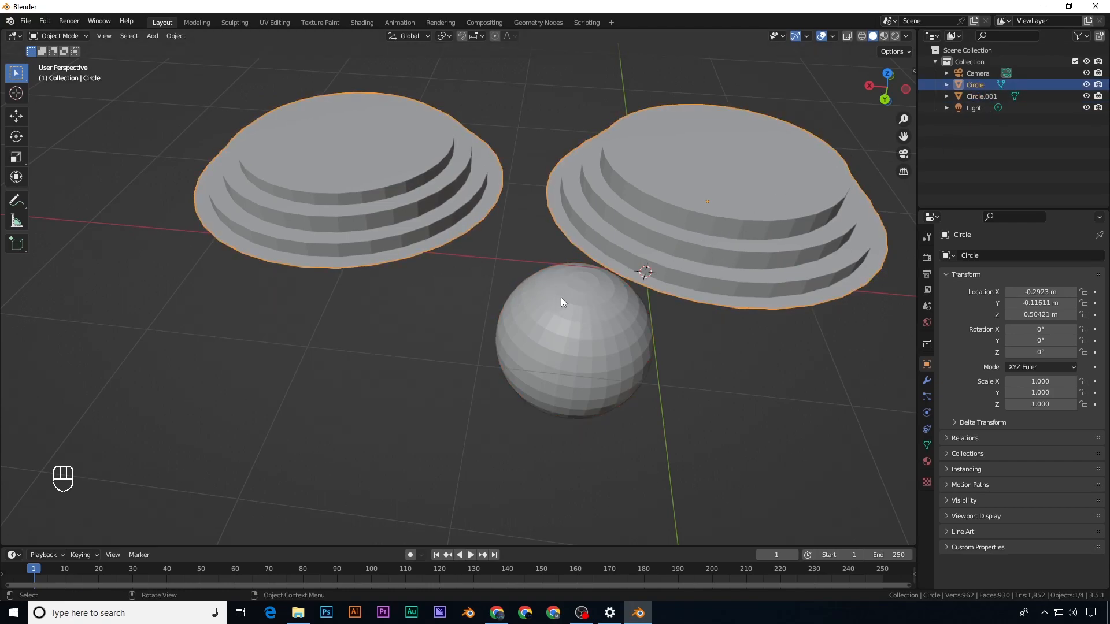
{"action": "left_click", "coordinate": [983, 96], "text": "ctrl"}
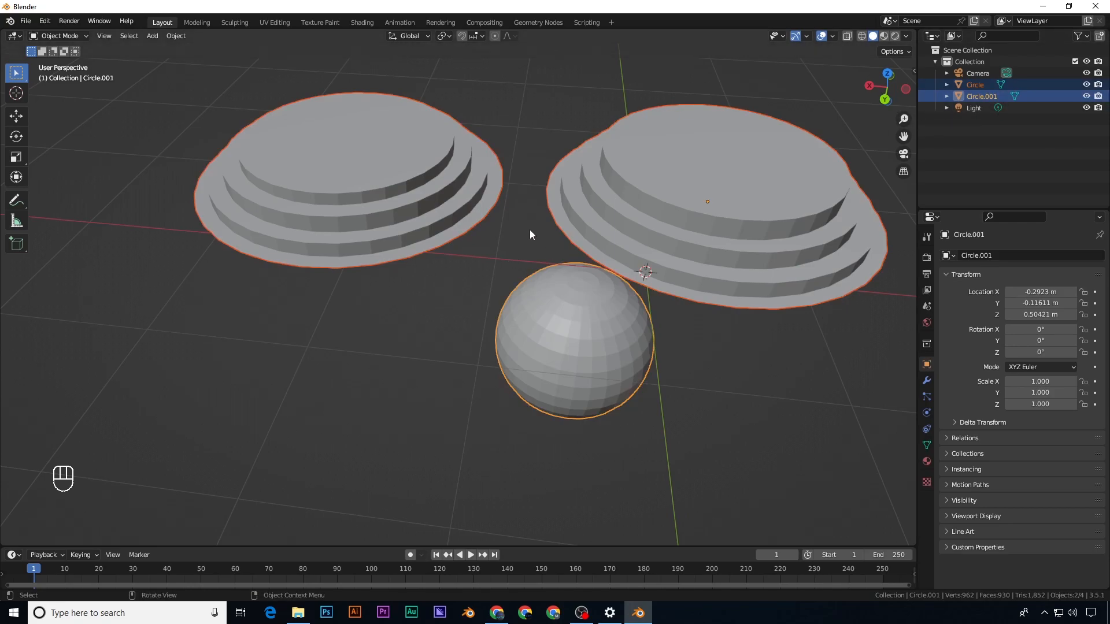
{"action": "key", "text": "x"}
{"action": "left_click", "coordinate": [535, 214]}
Step: Add a 2 m mesh cube at the world origin of the empty scene
{"action": "middle_click_drag", "start_coordinate": [476, 284], "coordinate": [474, 357]}
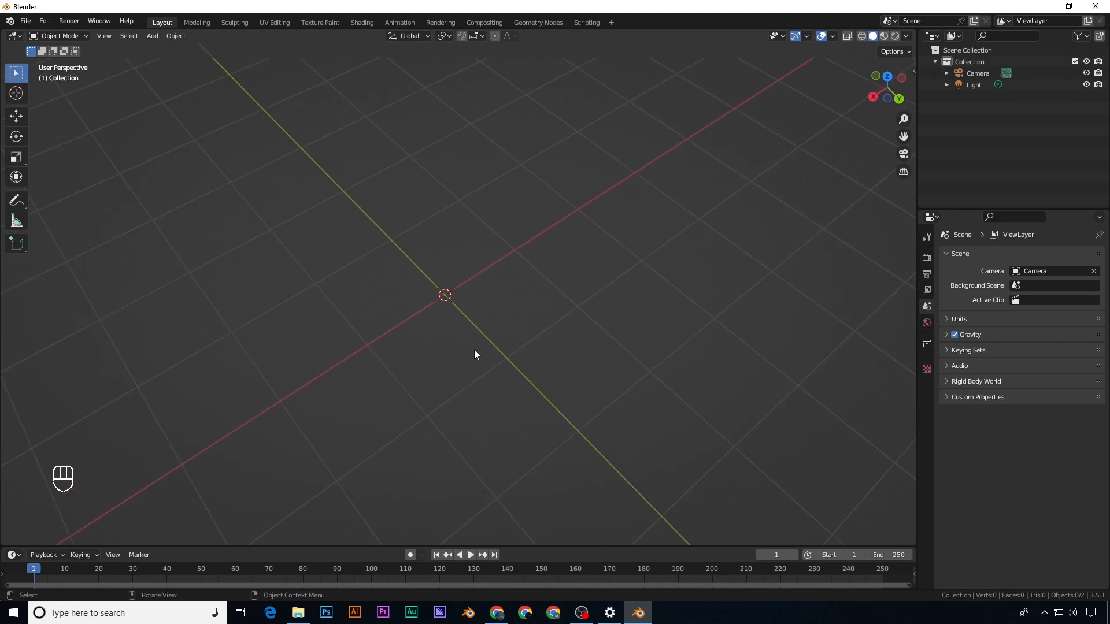
{"action": "middle_click_drag", "start_coordinate": [467, 347], "coordinate": [454, 308]}
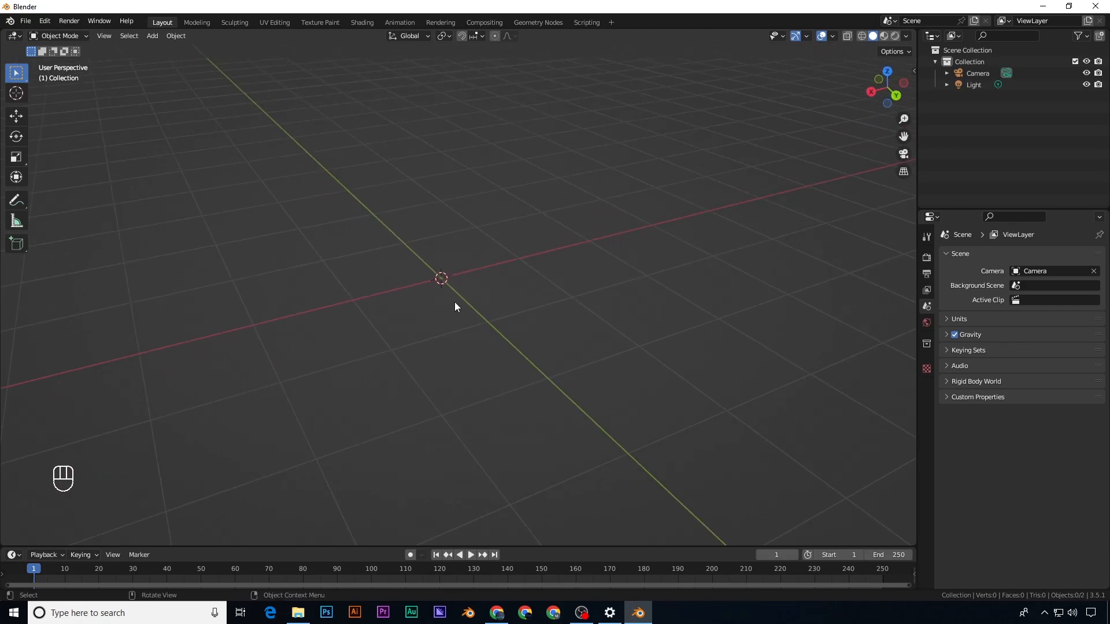
{"action": "scroll", "coordinate": [455, 302], "scroll_direction": "down", "scroll_amount": 1}
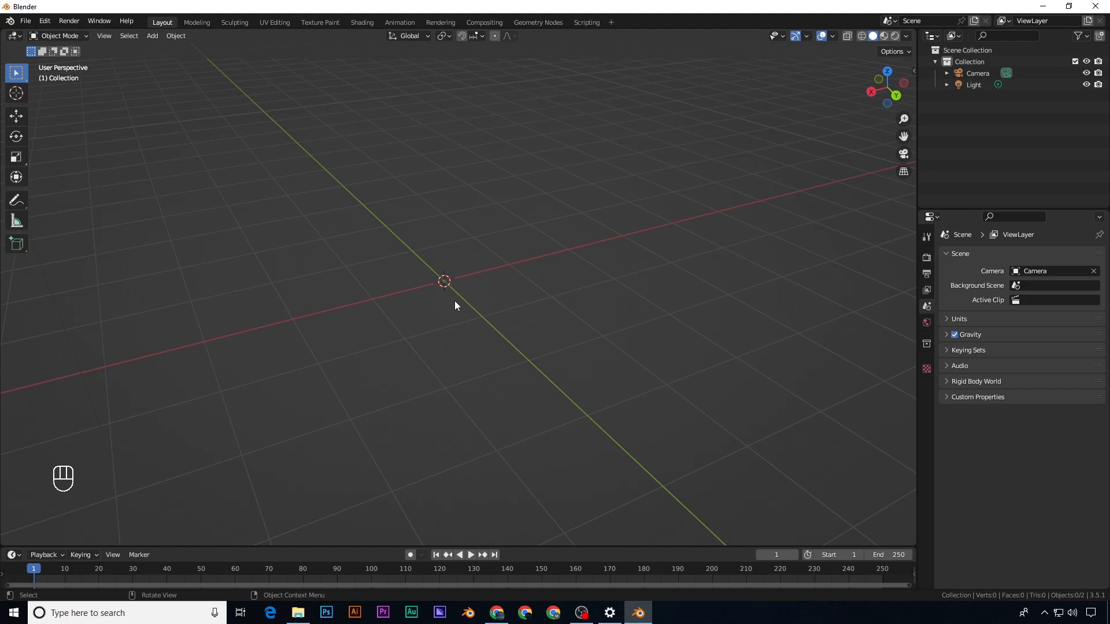
{"action": "key", "text": "shift+a"}
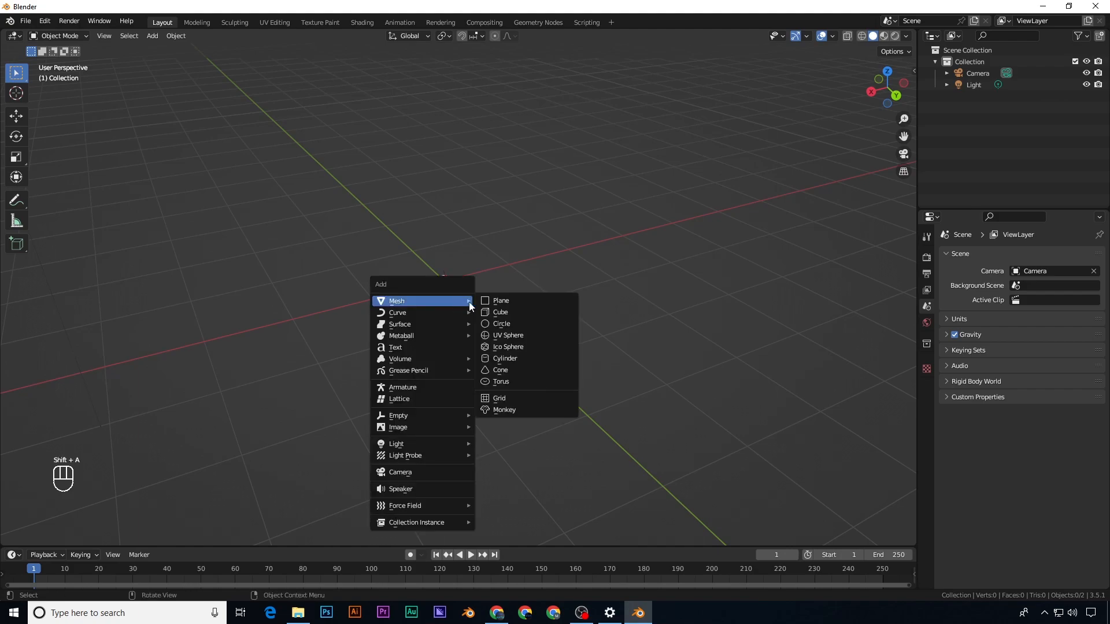
{"action": "left_click", "coordinate": [507, 312]}
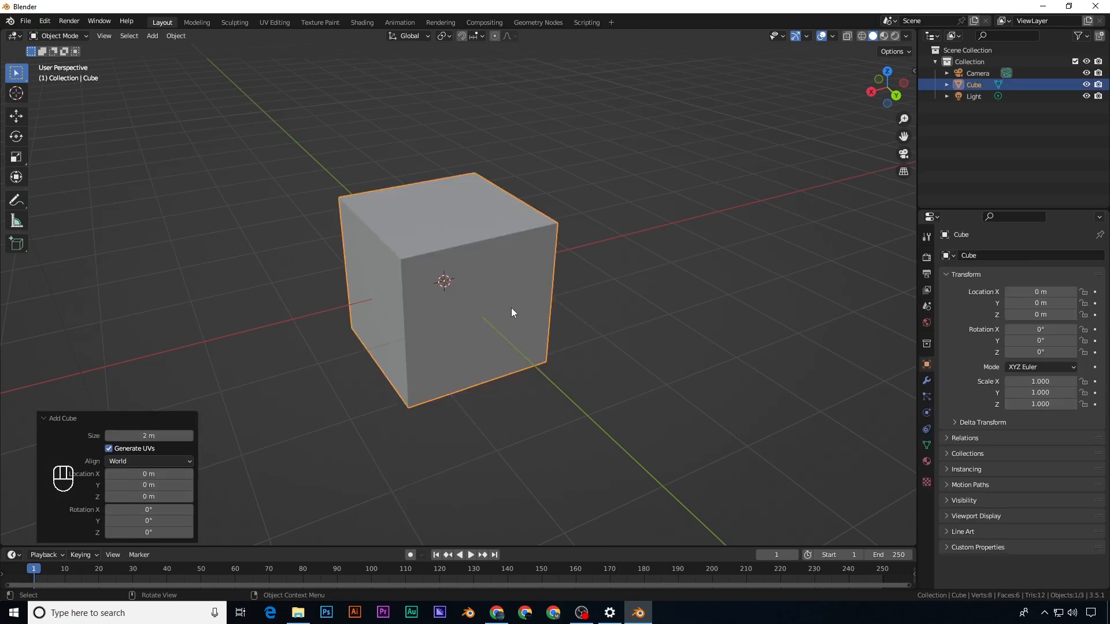
Step: Enter Edit Mode on the cube and switch to face selection
{"action": "key", "text": "Tab"}
{"action": "middle_click_drag", "start_coordinate": [511, 309], "coordinate": [523, 276]}
{"action": "key", "text": "3"}
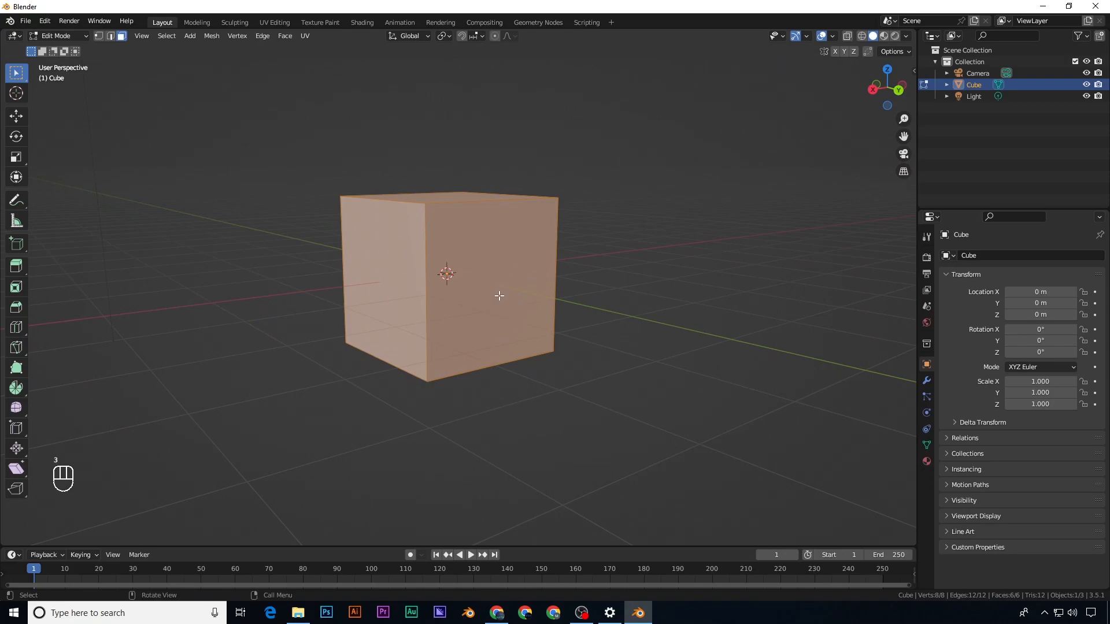
Step: Repeatedly deselect and reselect all faces of the cube to demonstrate toggling the full selection
{"action": "key", "text": "a"}
{"action": "key", "text": "a"}
{"action": "key", "text": "a"}
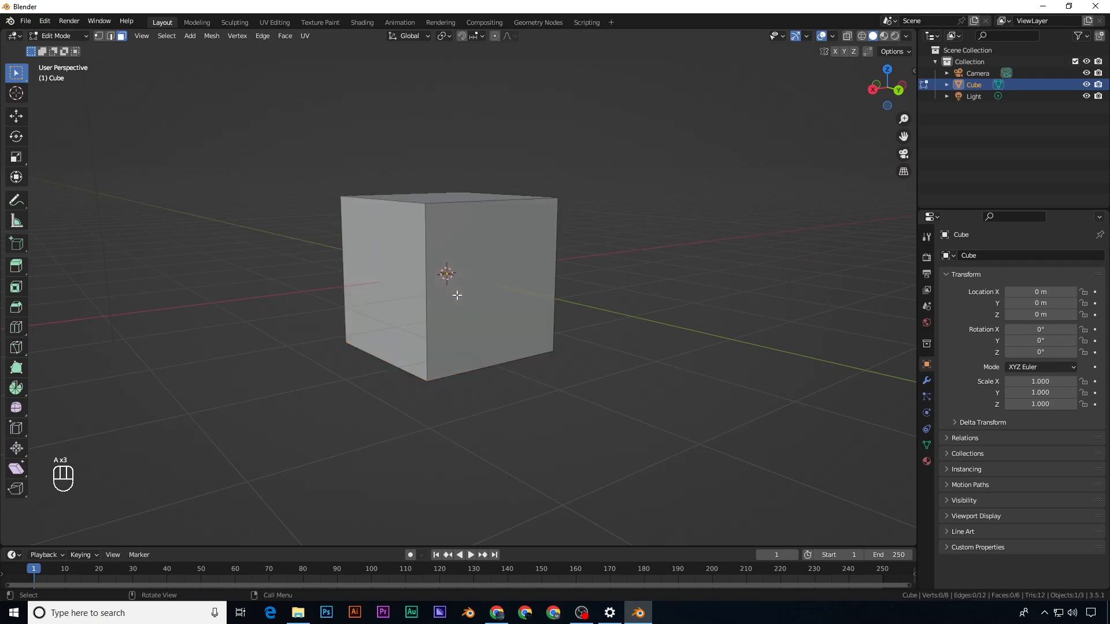
{"action": "key", "text": "a"}
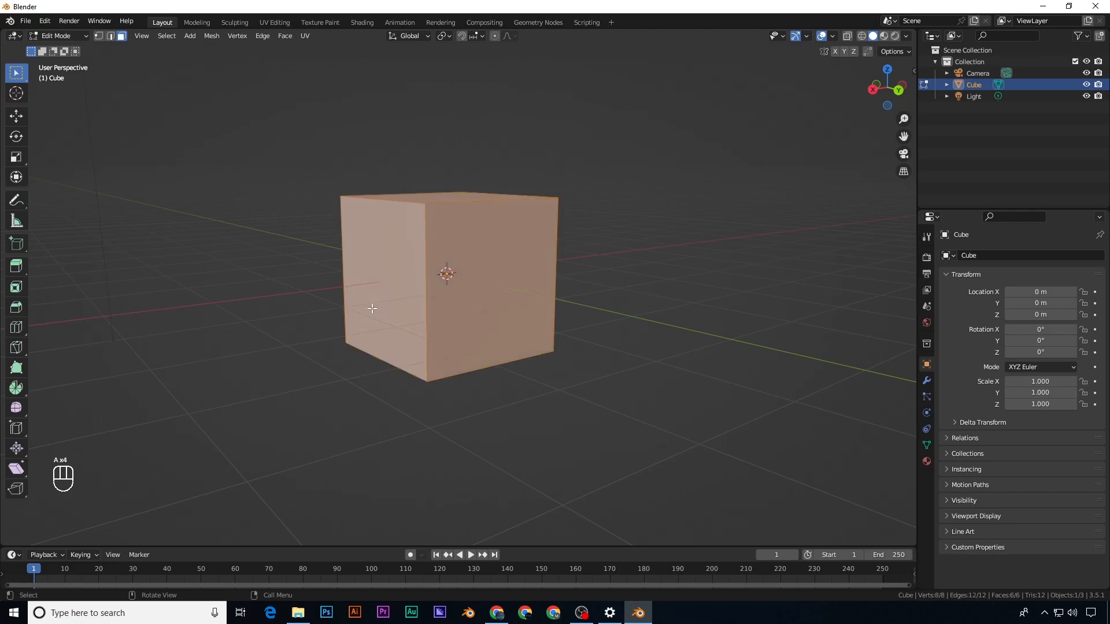
{"action": "key", "text": "a"}
{"action": "key", "text": "a"}
Step: Select all the cube's faces and inset each one individually with a thickness of about 0.127 m
{"action": "middle_click_drag", "start_coordinate": [379, 309], "coordinate": [428, 232]}
{"action": "key", "text": "a"}
{"action": "key", "text": "i"}
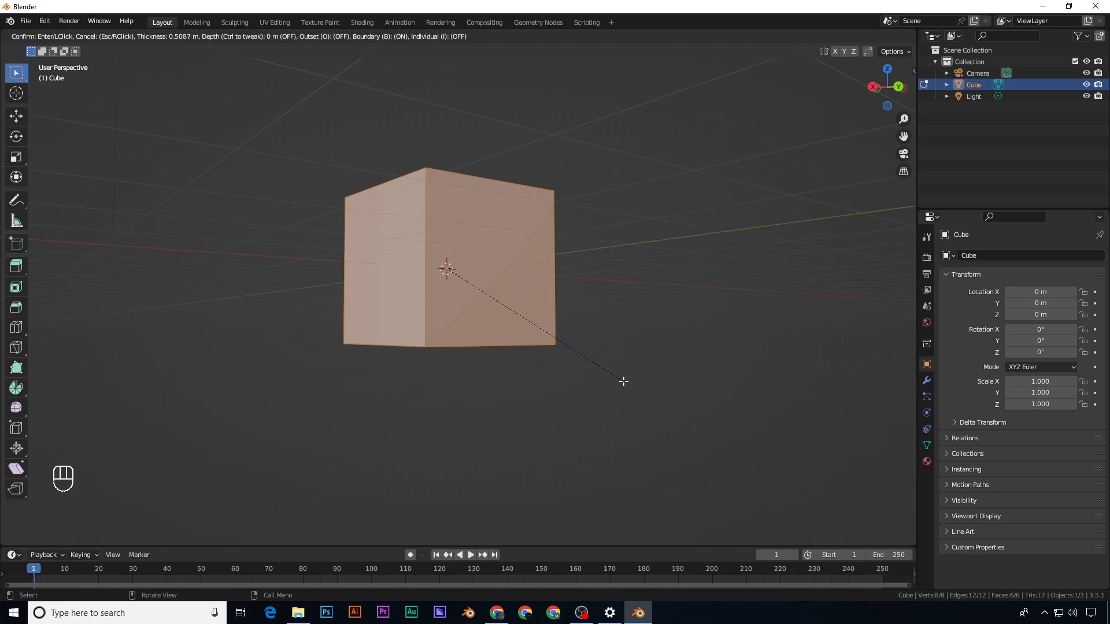
{"action": "key", "text": "i"}
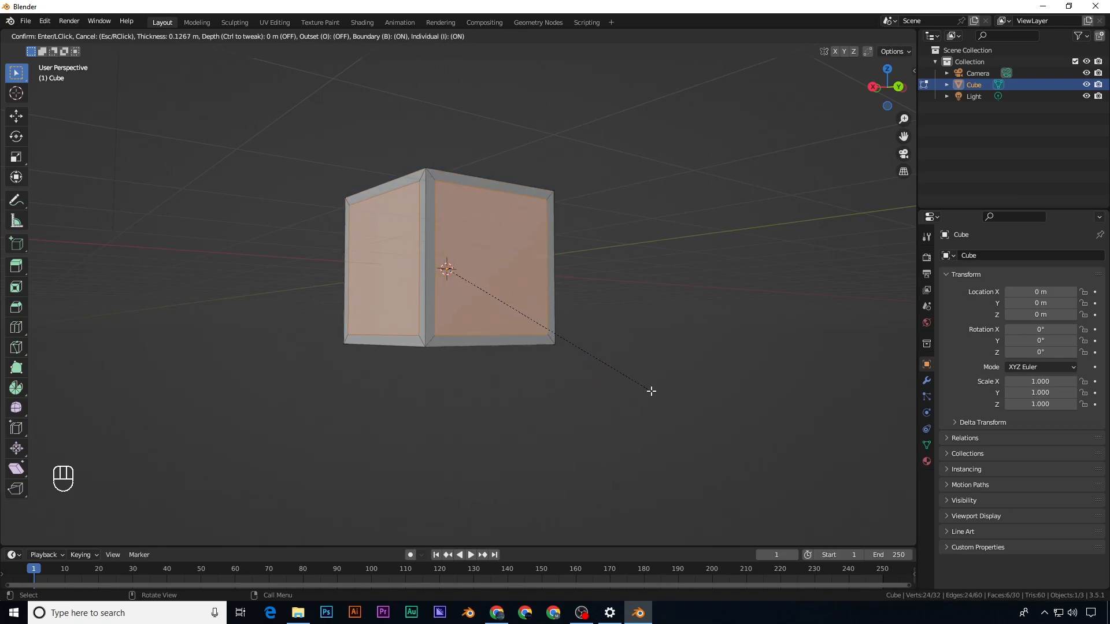
{"action": "left_click", "coordinate": [652, 391]}
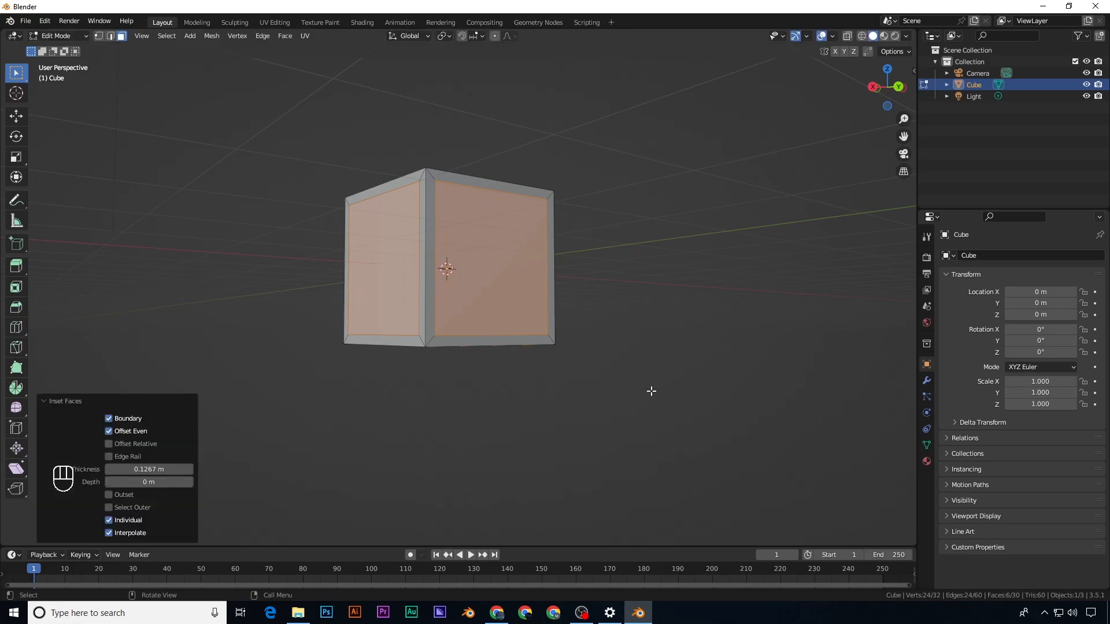
{"action": "middle_click_drag", "start_coordinate": [375, 245], "coordinate": [393, 286]}
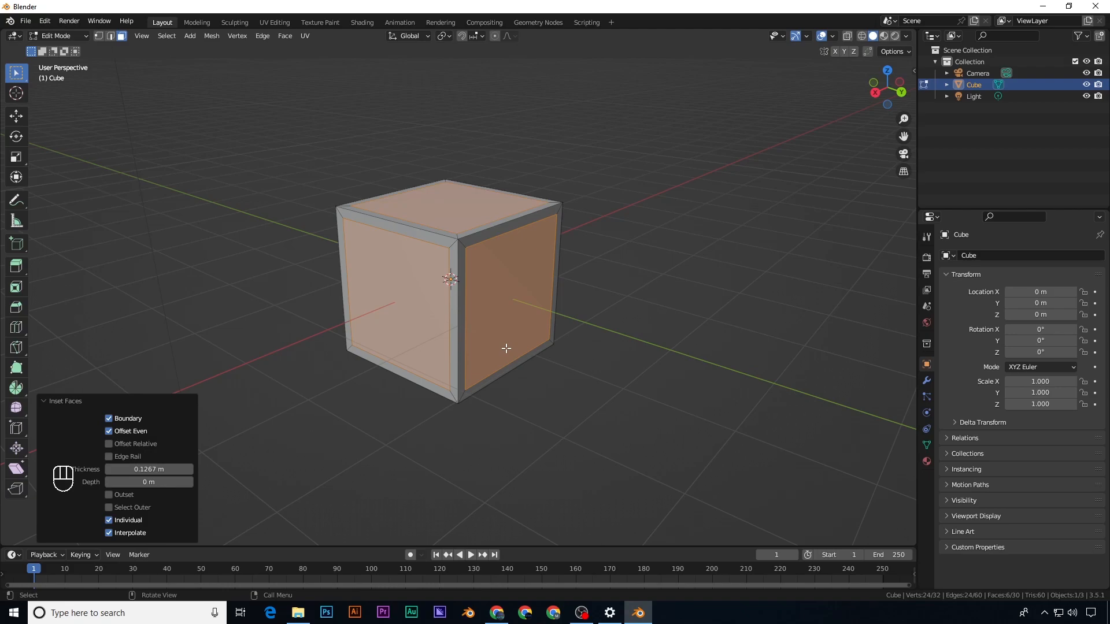
{"action": "scroll", "coordinate": [534, 348], "scroll_direction": "down", "scroll_amount": 3}
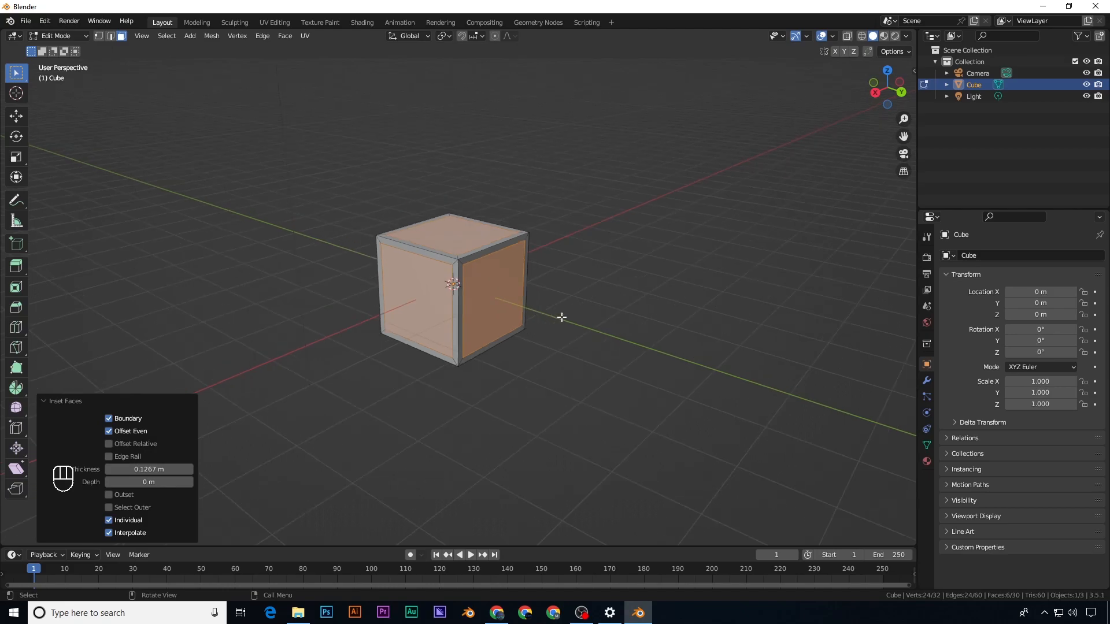
{"action": "mouse_move", "coordinate": [496, 286]}
{"action": "middle_mouse_down"}
{"action": "mouse_move", "coordinate": [474, 284]}
{"action": "mouse_move", "coordinate": [484, 279]}
{"action": "middle_mouse_up"}
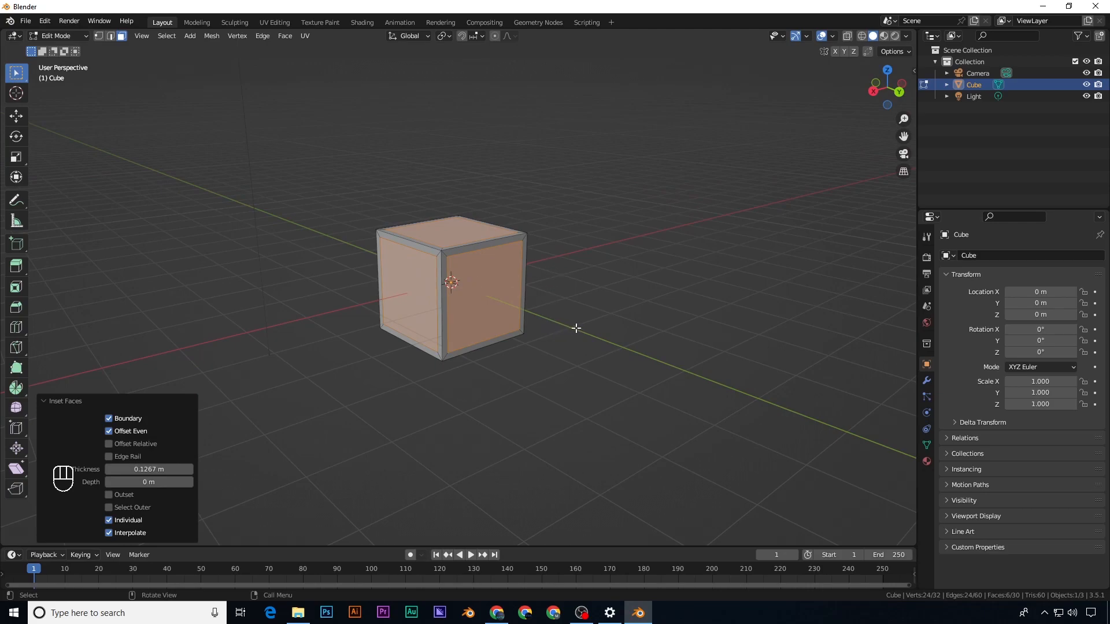
Step: Return to Object Mode and delete the inset cube from the scene
{"action": "key", "text": "Tab"}
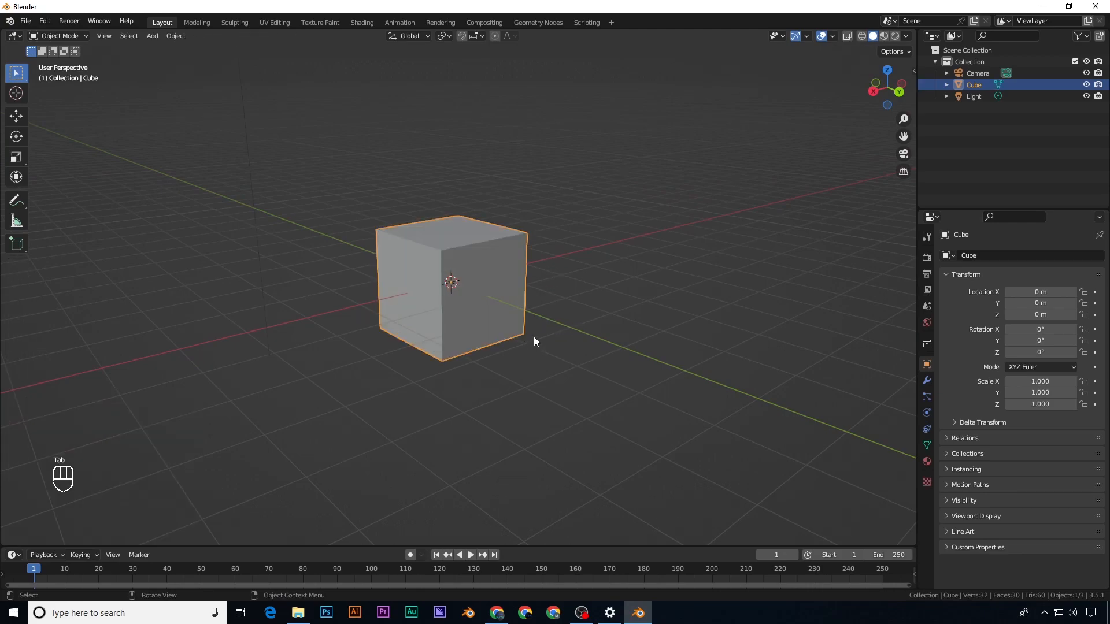
{"action": "key", "text": "x"}
{"action": "left_click", "coordinate": [531, 328]}
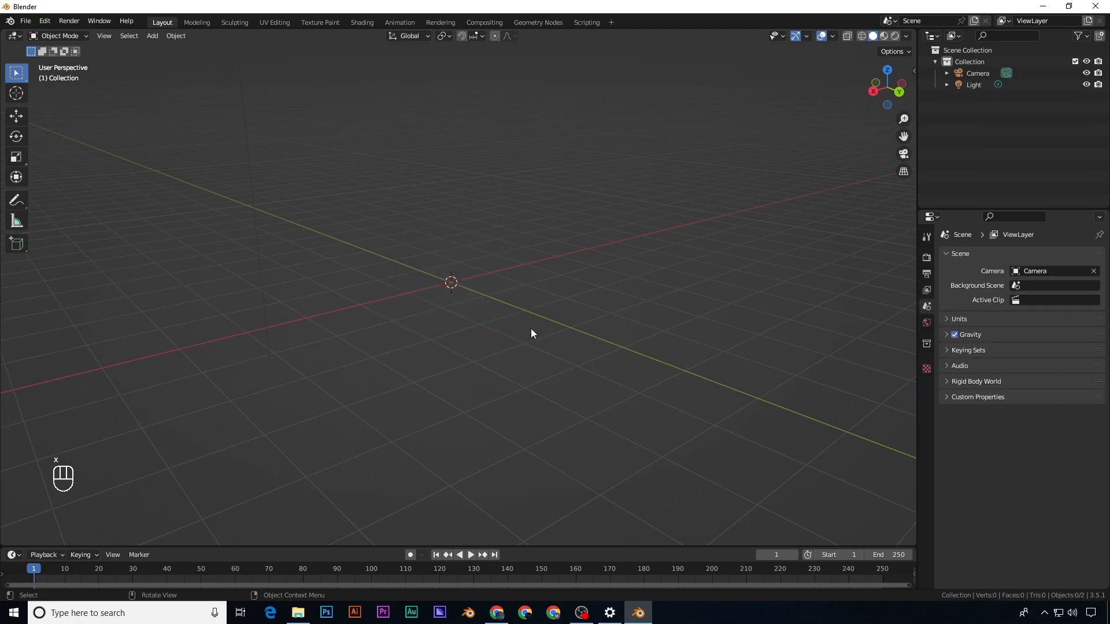
Step: Add a 2 m mesh plane at the world origin and subdivide it in Edit Mode with one cut
{"action": "key", "text": "shift+a"}
{"action": "mouse_move", "coordinate": [529, 328]}
{"action": "left_click", "coordinate": [587, 328]}
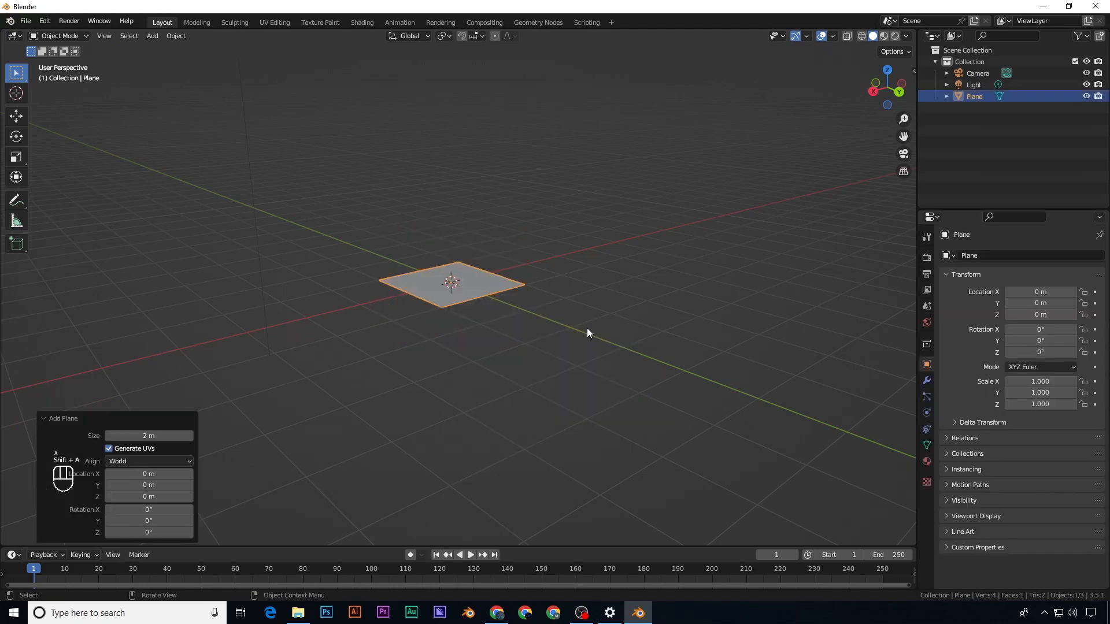
{"action": "key", "text": "Tab"}
{"action": "middle_click_drag", "start_coordinate": [400, 303], "coordinate": [425, 293]}
{"action": "right_click", "coordinate": [428, 292]}
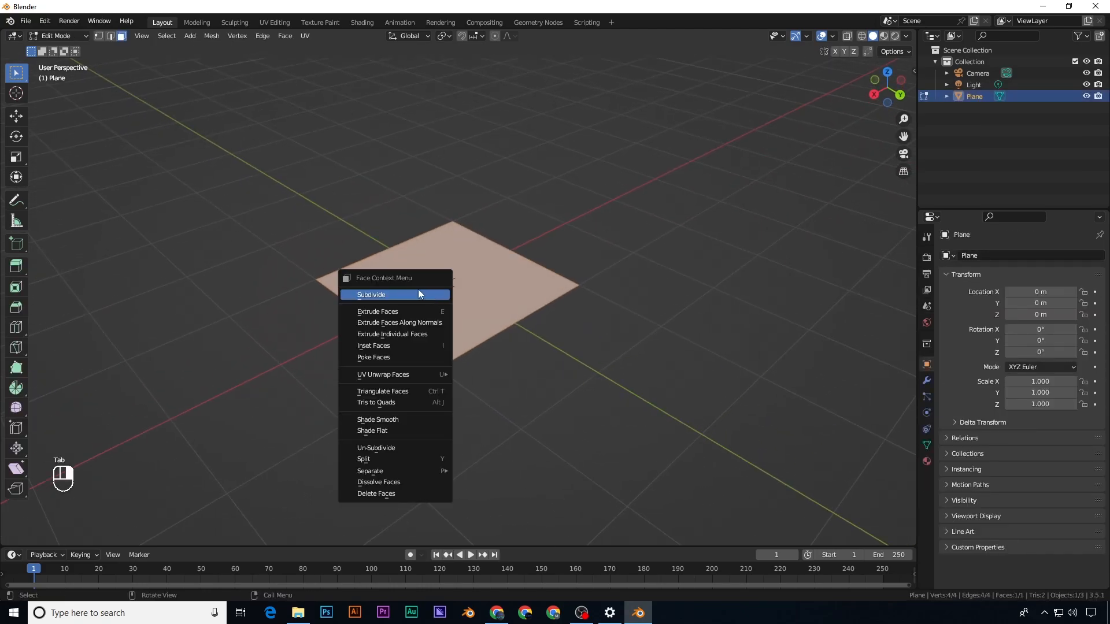
{"action": "left_click", "coordinate": [370, 295]}
{"action": "scroll", "coordinate": [466, 298], "scroll_direction": "up", "scroll_amount": 3}
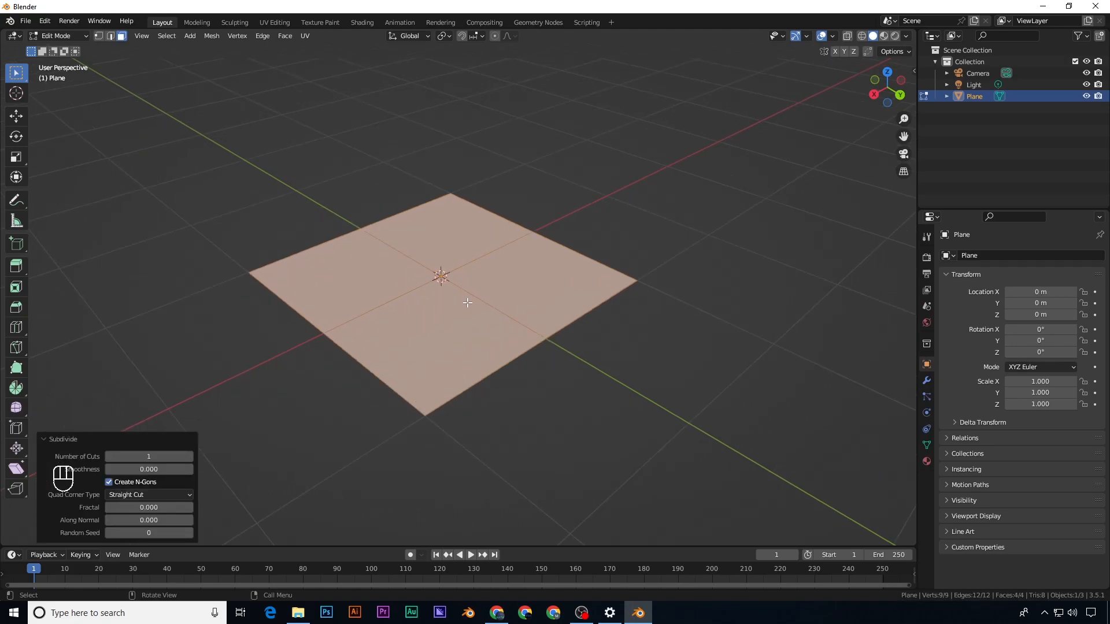
Step: Inset the plane's four faces together by about 0.173 m, toggling the Individual option on and back off before confirming
{"action": "key", "text": "ctrl+shift+z"}
{"action": "key", "text": "i"}
{"action": "key", "text": "i"}
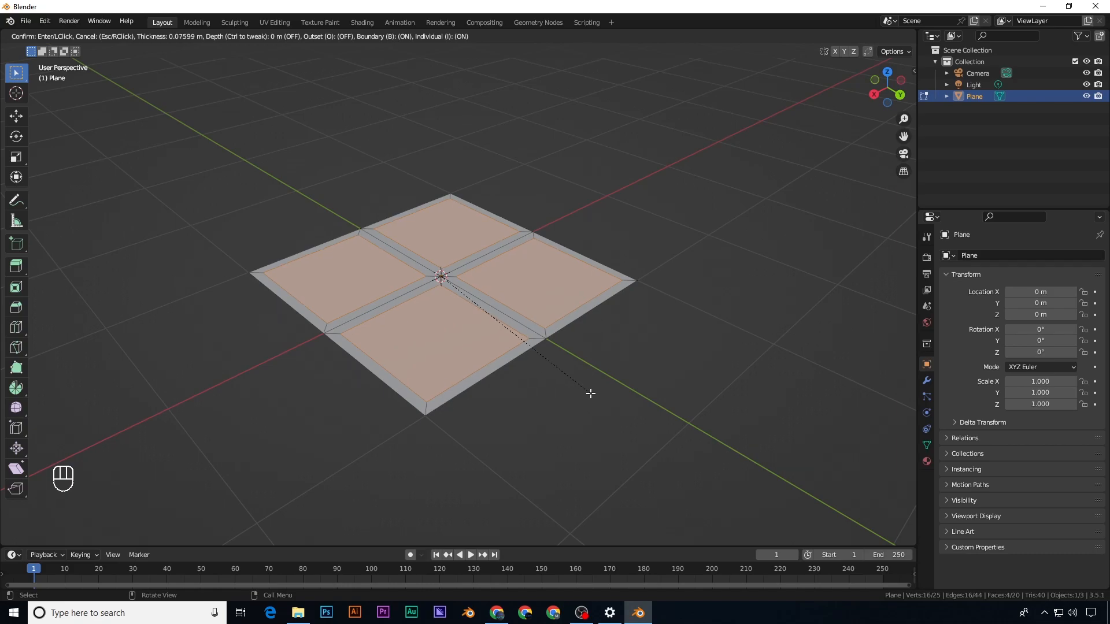
{"action": "key", "text": "i"}
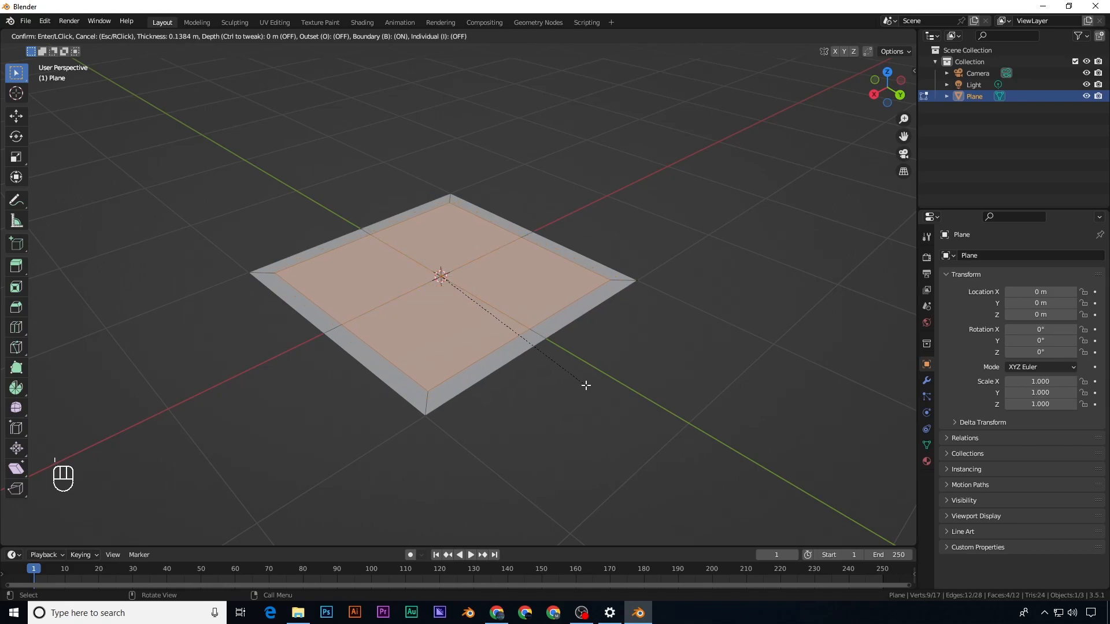
{"action": "left_click", "coordinate": [581, 383]}
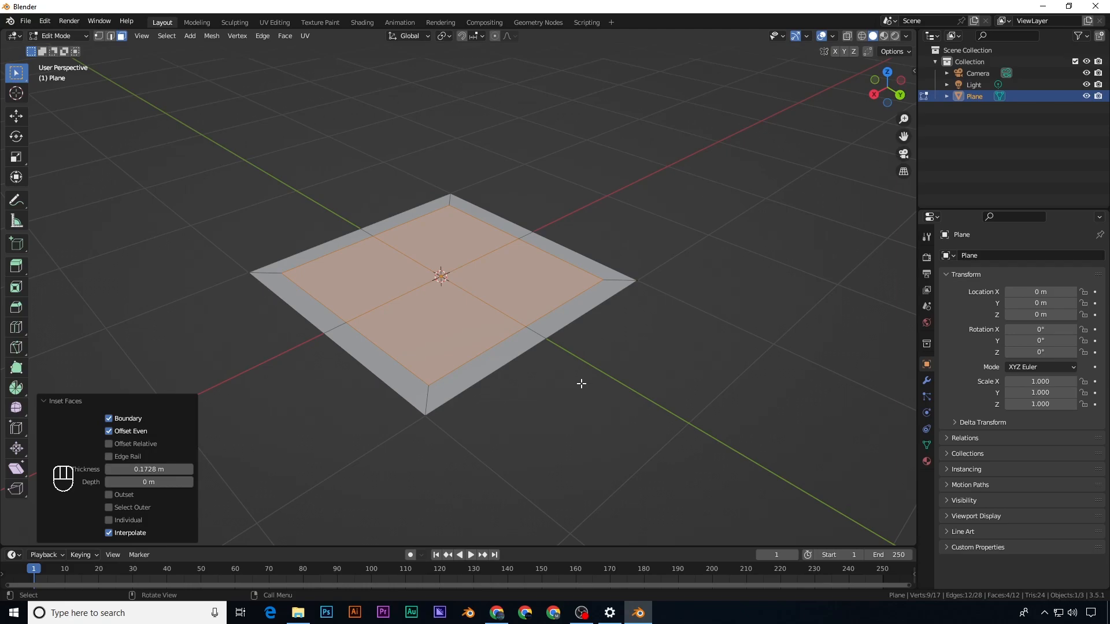
Step: Delete the plane in Object Mode, then add a mesh cube at the world origin and enter Edit Mode on it
{"action": "key", "text": "Tab"}
{"action": "key", "text": "x"}
{"action": "left_click", "coordinate": [424, 271]}
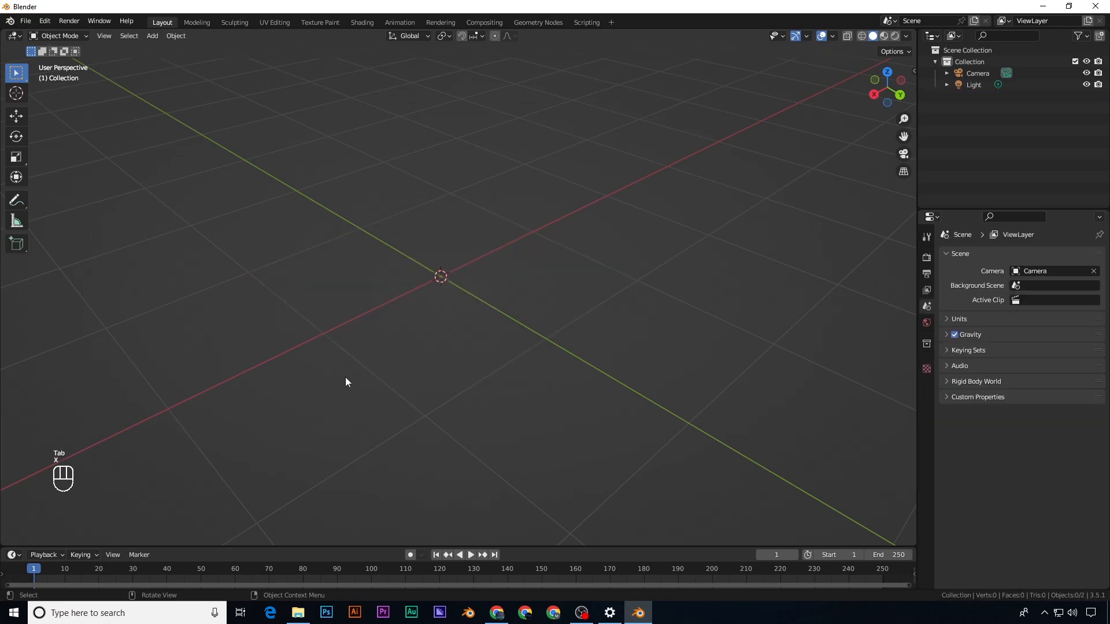
{"action": "key", "text": "shift+a"}
{"action": "mouse_move", "coordinate": [421, 337]}
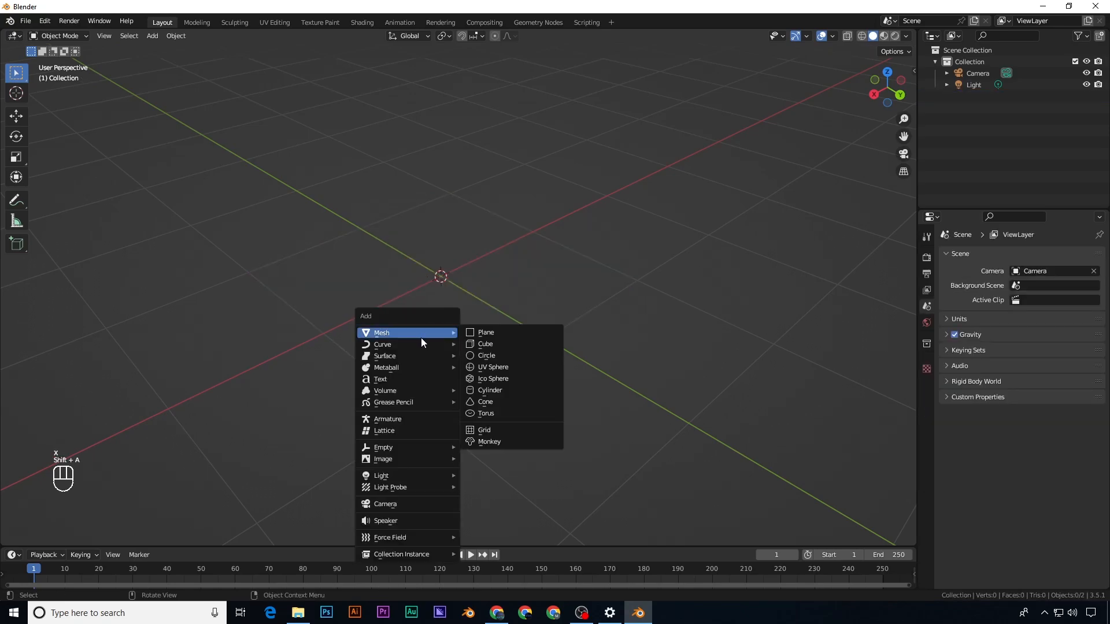
{"action": "left_click", "coordinate": [508, 343]}
{"action": "key", "text": "Tab"}
{"action": "scroll", "coordinate": [500, 354], "scroll_direction": "down", "scroll_amount": 3}
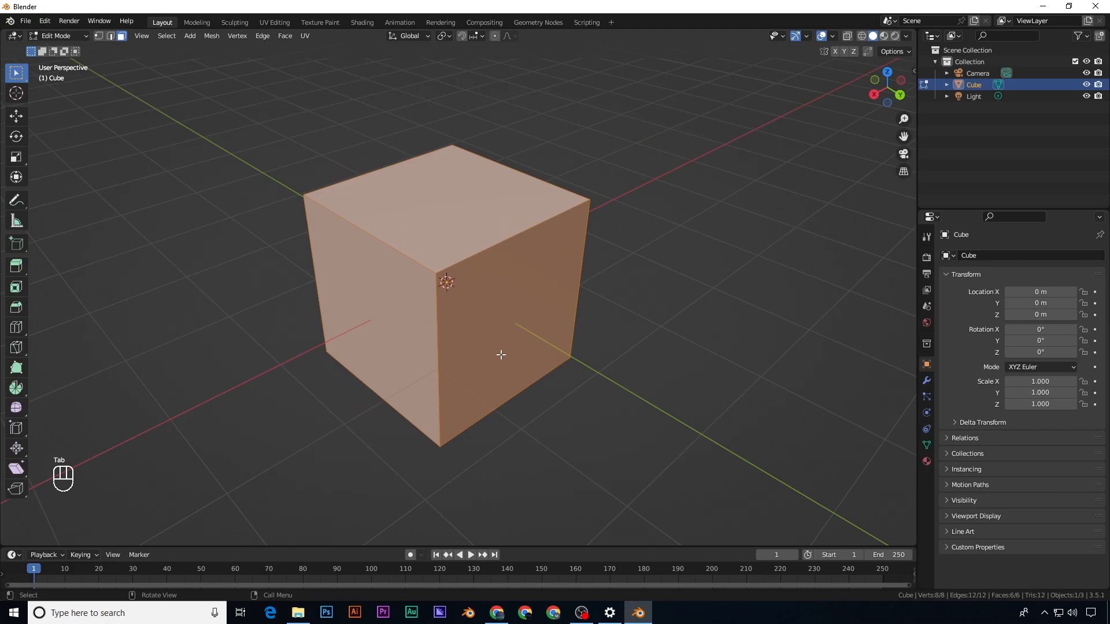
Step: Inset all the cube's faces individually with a thickness of about 0.076 m
{"action": "key", "text": "i"}
{"action": "key", "text": "i"}
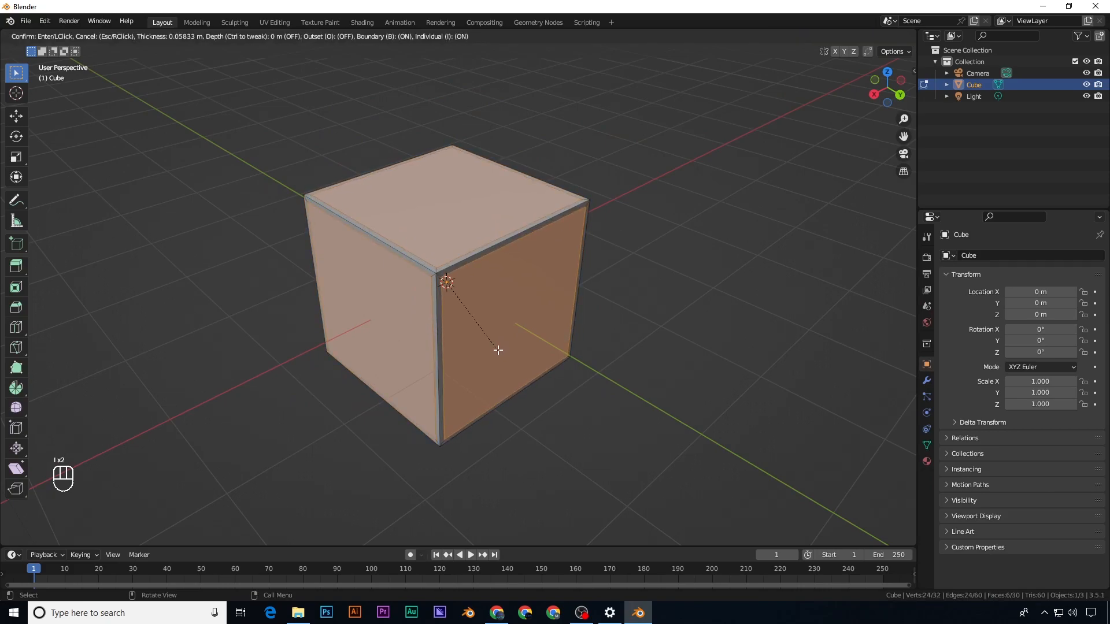
{"action": "left_click", "coordinate": [499, 350]}
{"action": "middle_click_drag", "start_coordinate": [575, 436], "coordinate": [577, 423]}
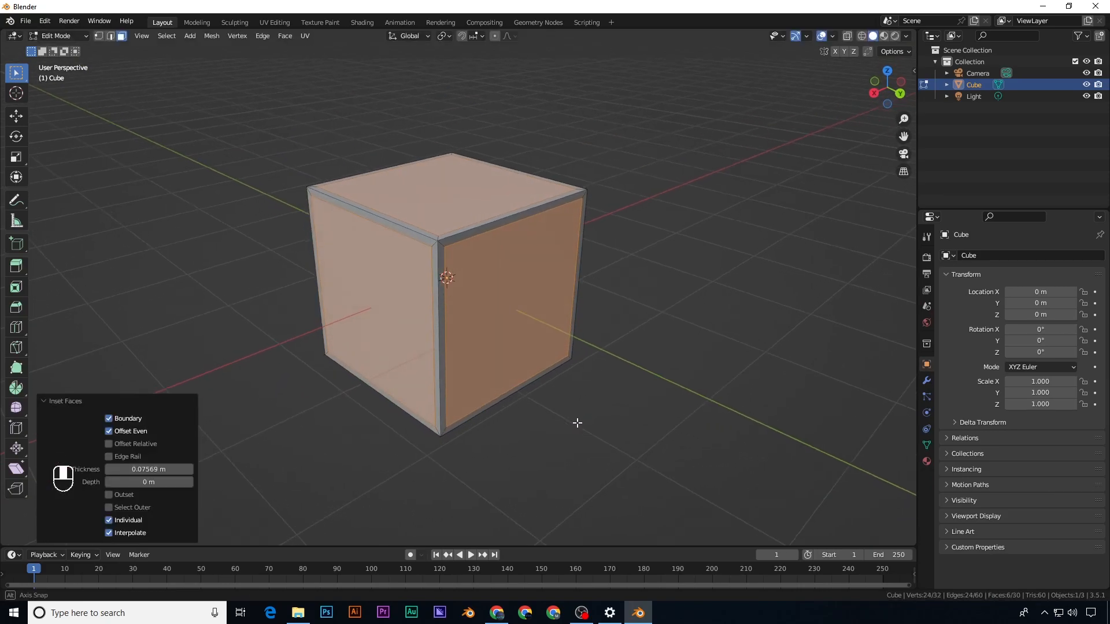
Step: Try scaling the inset faces to about 0.974, view the cube in Object Mode, and undo the scaling
{"action": "key", "text": "s"}
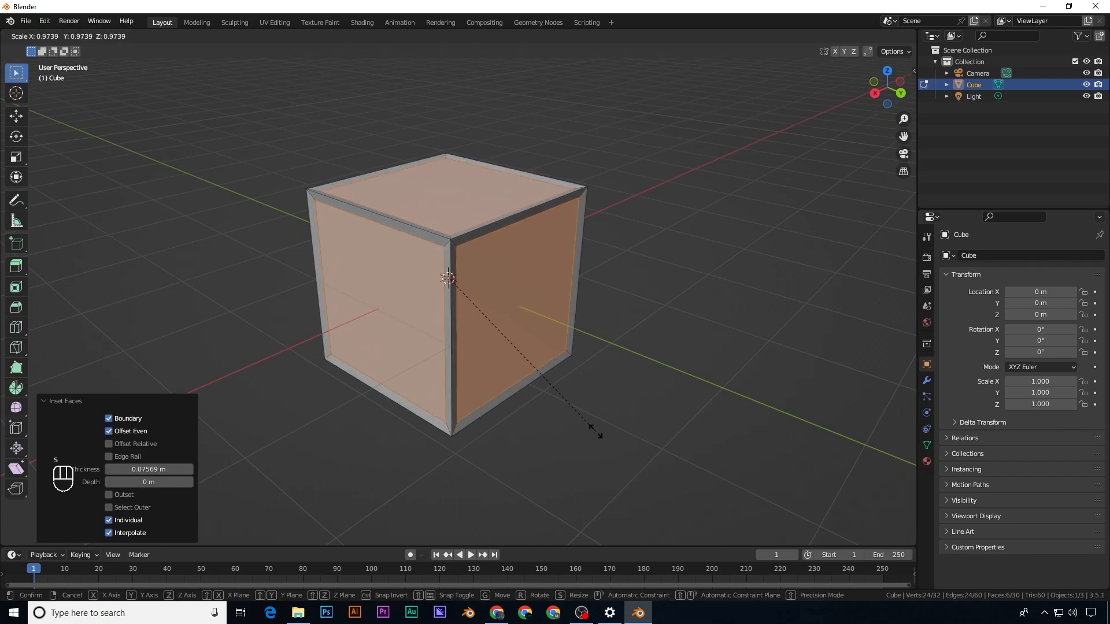
{"action": "left_click", "coordinate": [595, 432]}
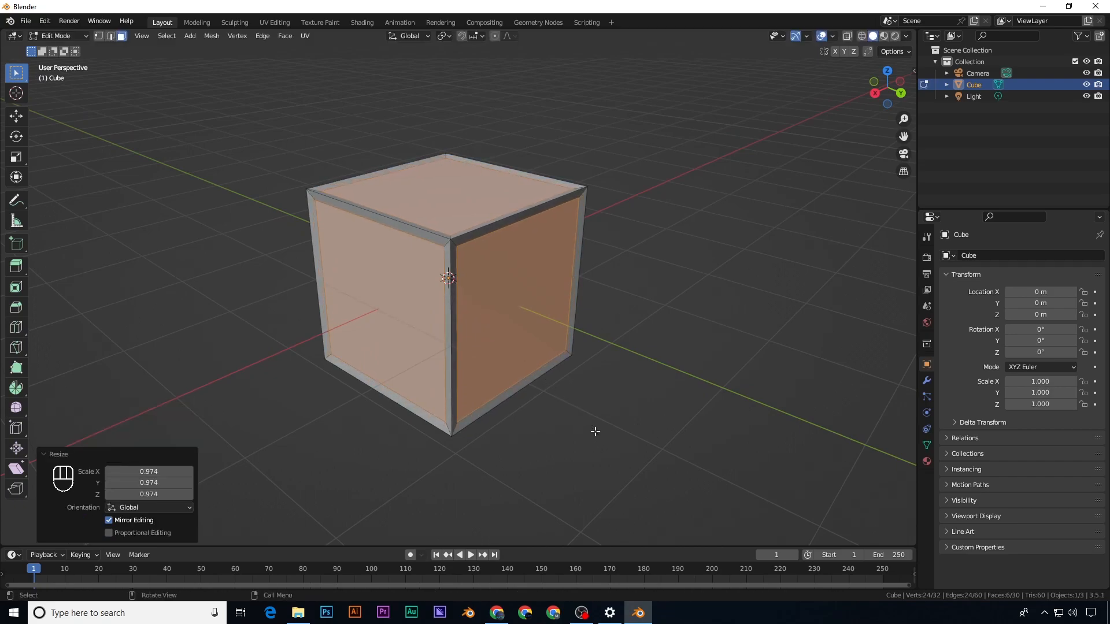
{"action": "key", "text": "Tab"}
{"action": "middle_click_drag", "start_coordinate": [492, 396], "coordinate": [361, 308]}
{"action": "key", "text": "ctrl+z"}
{"action": "key", "text": "ctrl+z"}
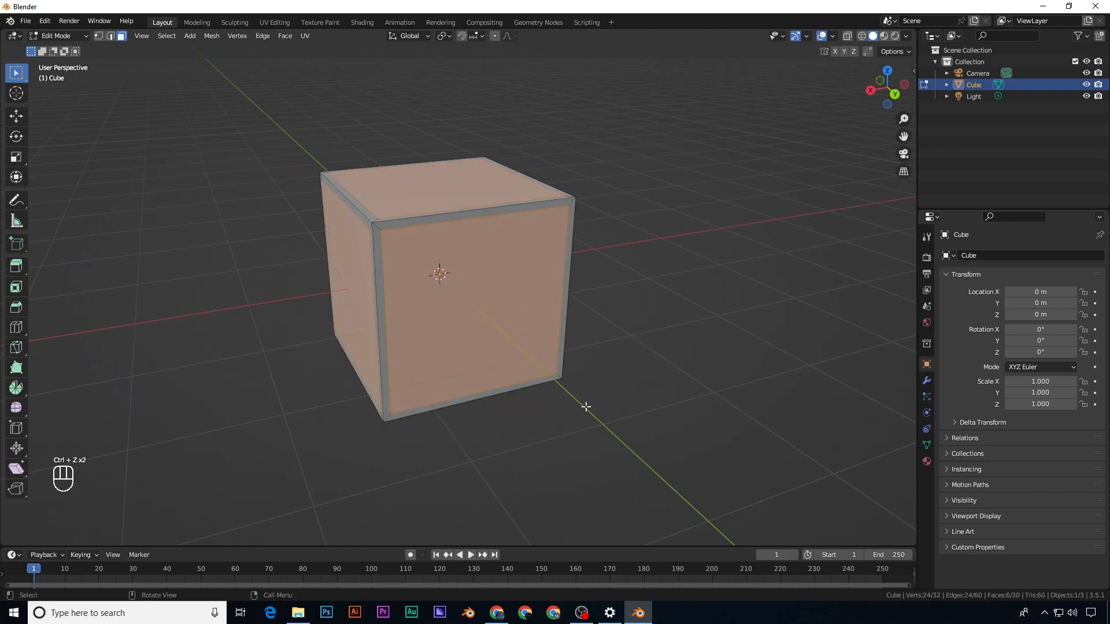
Step: Extrude the inset faces as a region about 0.83 m upward and delete the selected vertices
{"action": "key", "text": "e"}
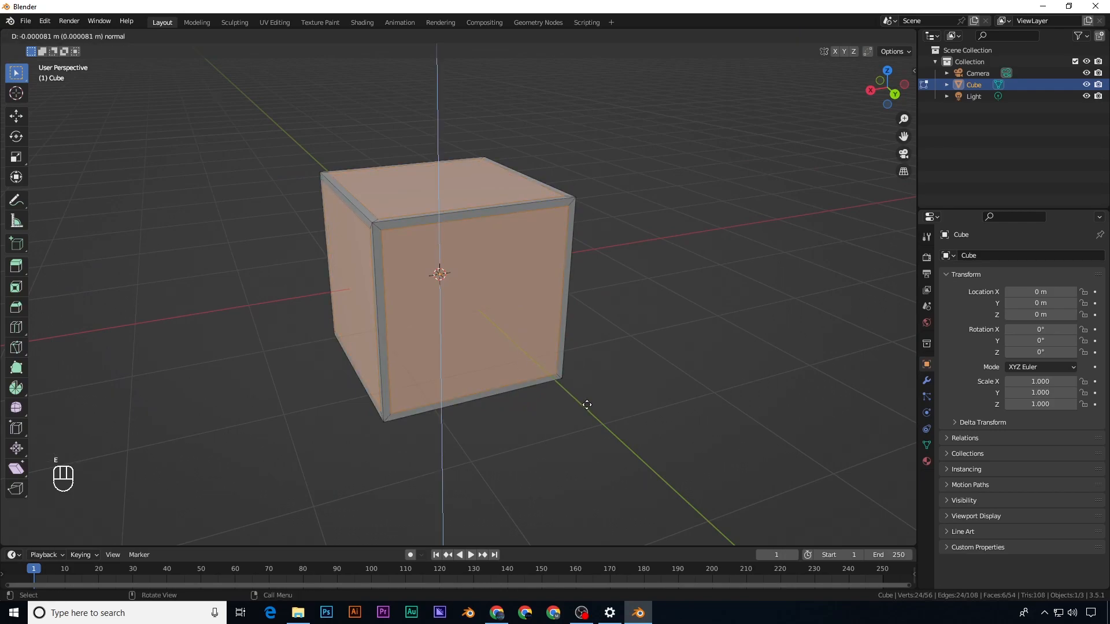
{"action": "left_click", "coordinate": [595, 330]}
{"action": "key", "text": "x"}
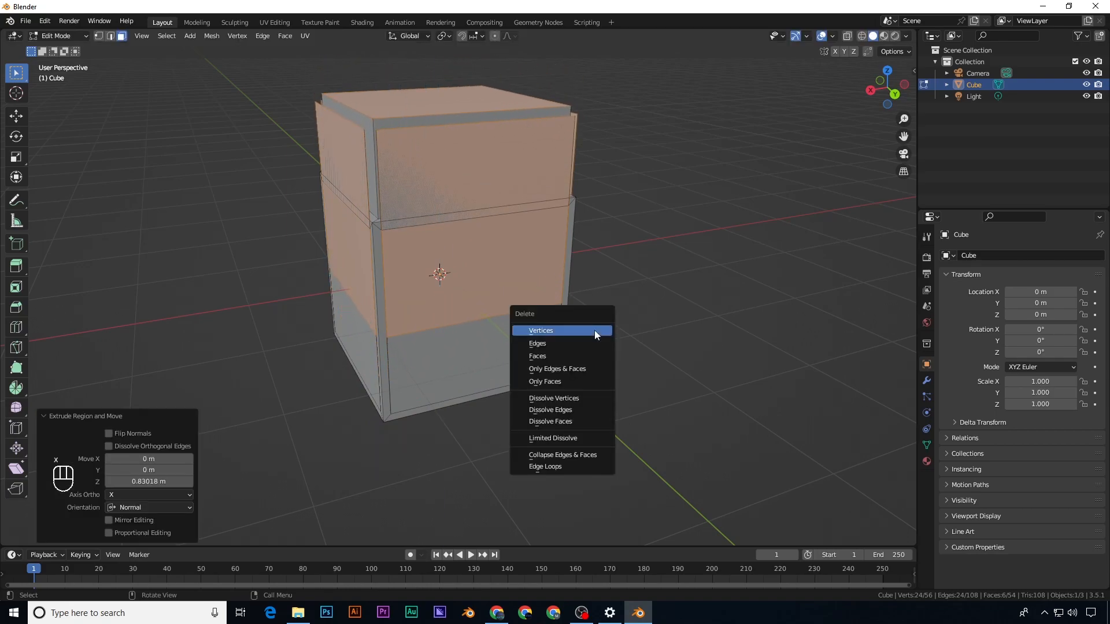
{"action": "left_click", "coordinate": [595, 330]}
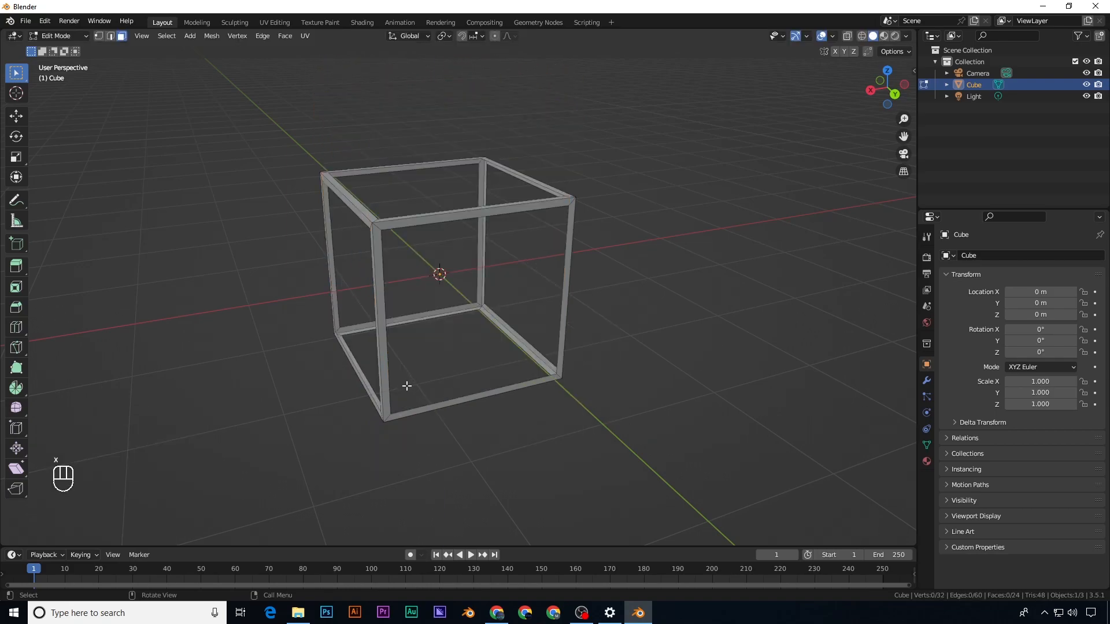
Step: Undo the vertex deletion, the region extrusion and the individual inset on the cube
{"action": "key", "text": "ctrl+z"}
{"action": "key", "text": "ctrl+z"}
{"action": "key", "text": "ctrl+z"}
{"action": "mouse_move", "coordinate": [405, 372]}
{"action": "middle_mouse_down"}
{"action": "mouse_move", "coordinate": [389, 357]}
{"action": "mouse_move", "coordinate": [401, 355]}
{"action": "middle_mouse_up"}
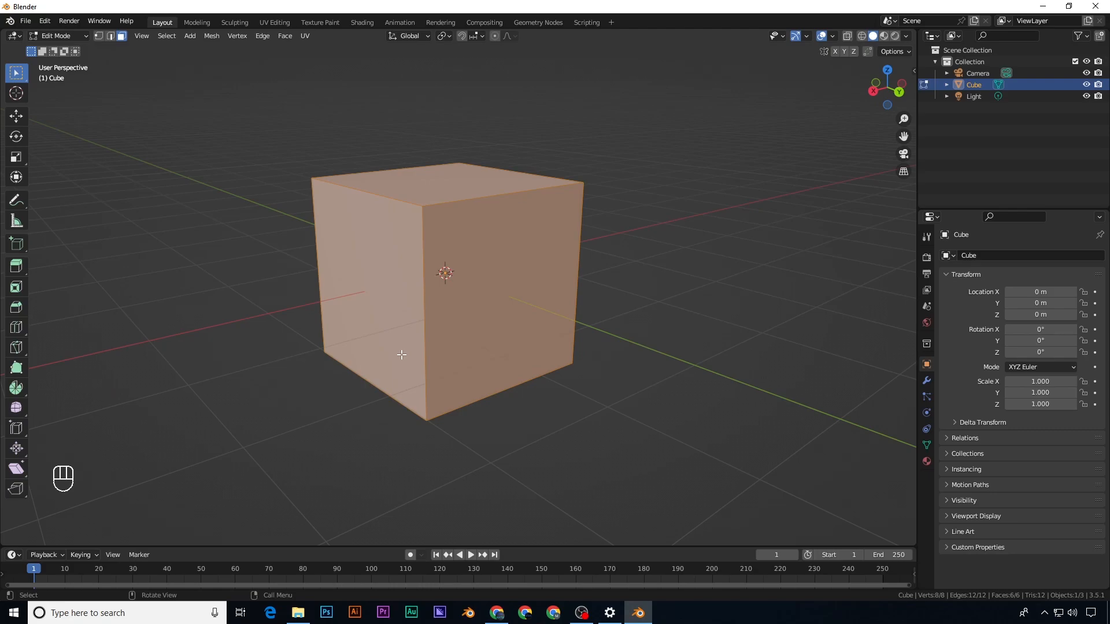
Step: Inset every face of the cube individually with a thickness of 0.154 m
{"action": "key", "text": "i"}
{"action": "key", "text": "i"}
{"action": "key", "text": "i"}
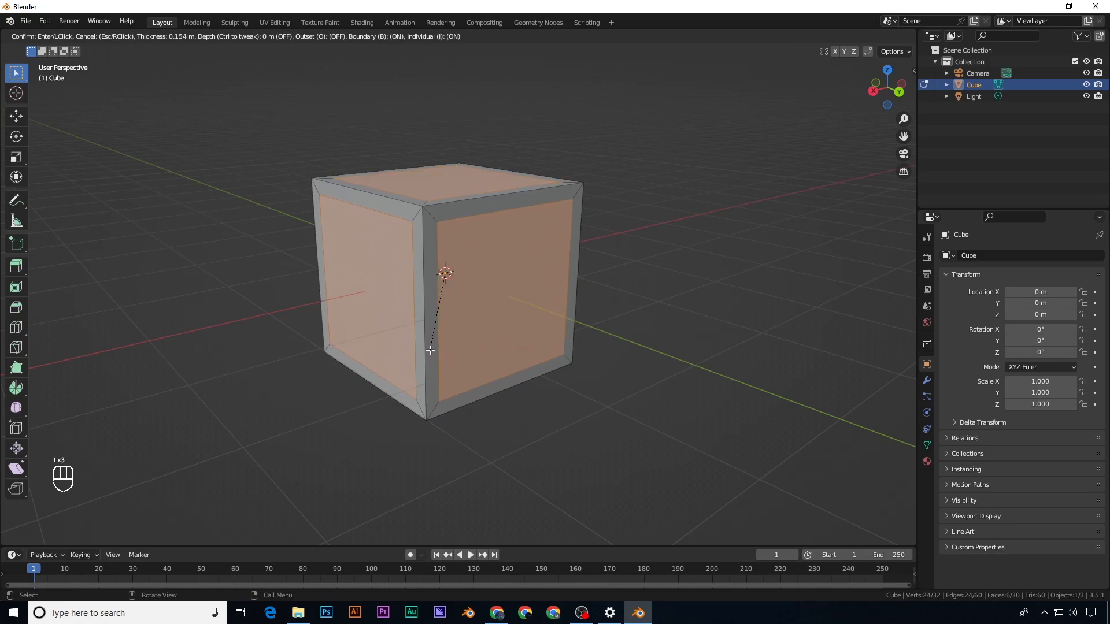
{"action": "left_click", "coordinate": [432, 352]}
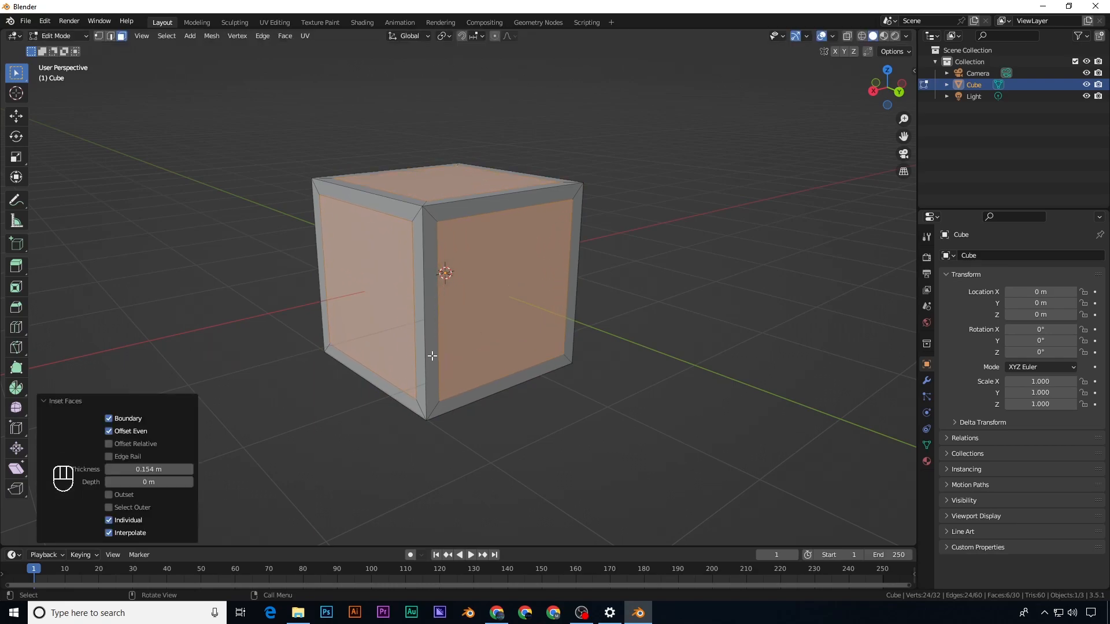
Step: Extrude the inset faces inward along their normals by about 0.045 m and return to Object Mode
{"action": "key", "text": "alt+e"}
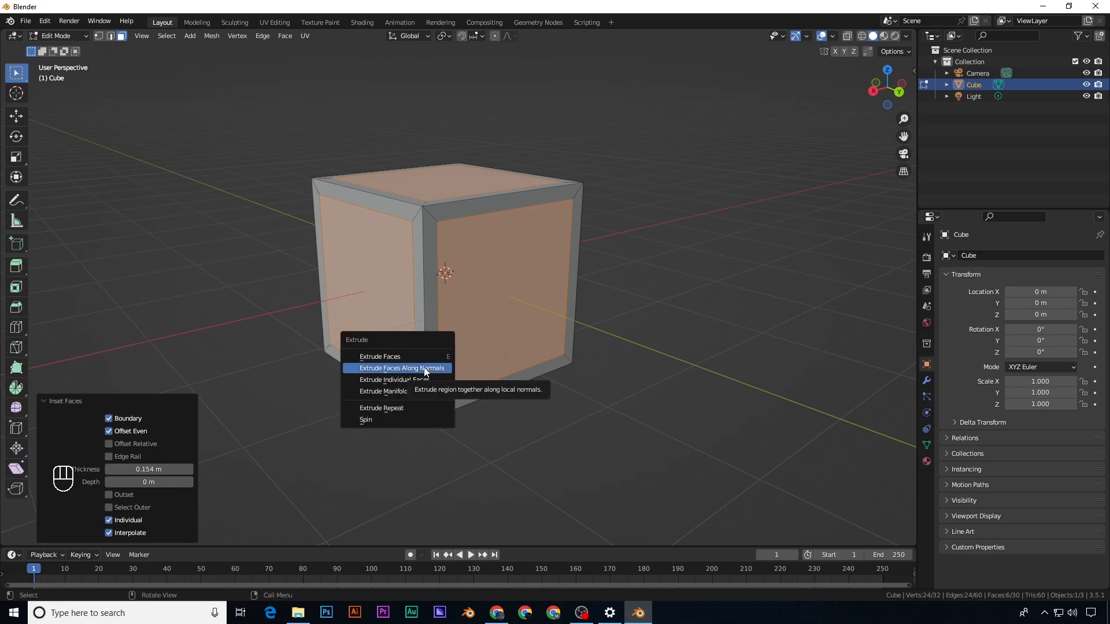
{"action": "left_click", "coordinate": [425, 370]}
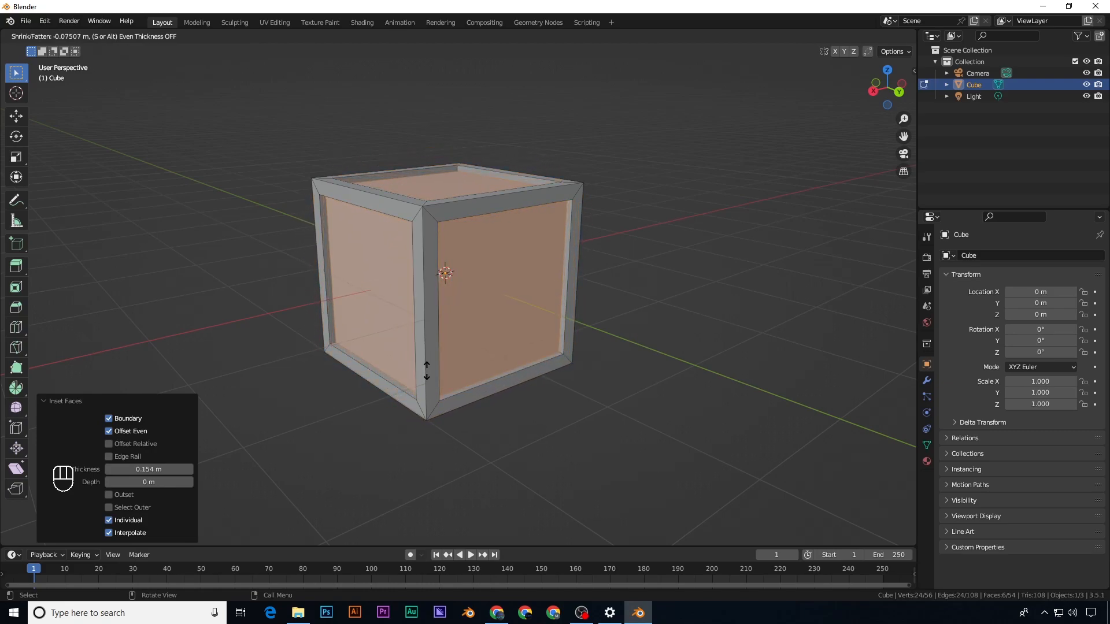
{"action": "key", "text": "shift"}
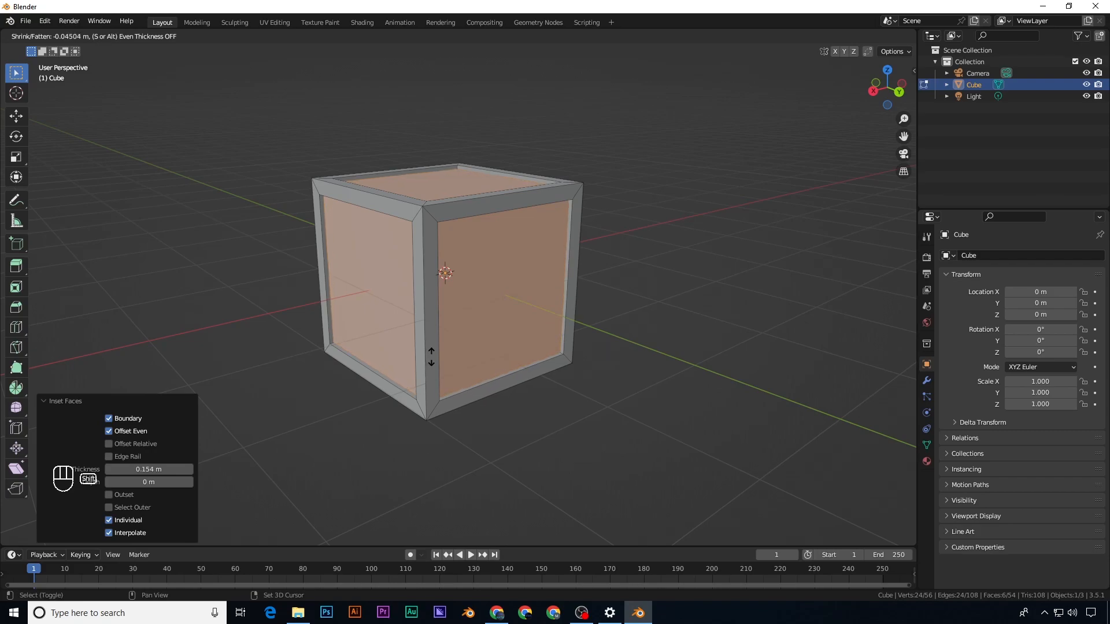
{"action": "left_click", "coordinate": [431, 357]}
{"action": "key", "text": "Tab"}
{"action": "middle_click_drag", "start_coordinate": [411, 369], "coordinate": [445, 384]}
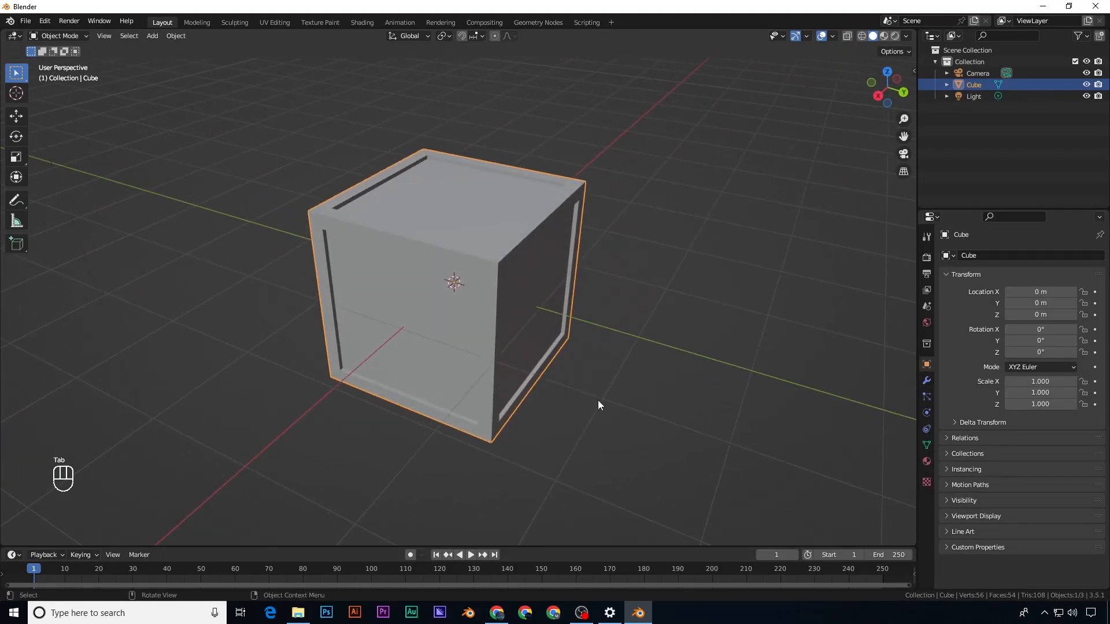
{"action": "middle_click_drag", "start_coordinate": [600, 259], "coordinate": [523, 241]}
{"action": "scroll", "coordinate": [523, 242], "scroll_direction": "down", "scroll_amount": 2}
{"action": "middle_click_drag", "start_coordinate": [488, 290], "coordinate": [448, 269], "text": "shift"}
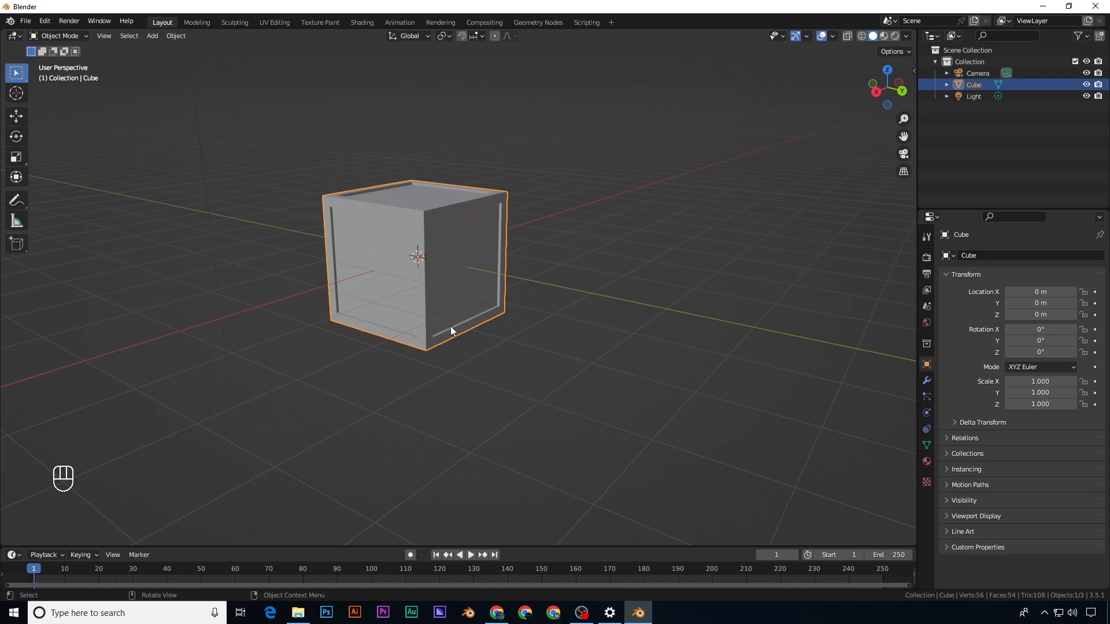
Step: Move the cube about 4.56 m in the negative X direction in the front view
{"action": "key", "text": "KP_1"}
{"action": "key", "text": "g"}
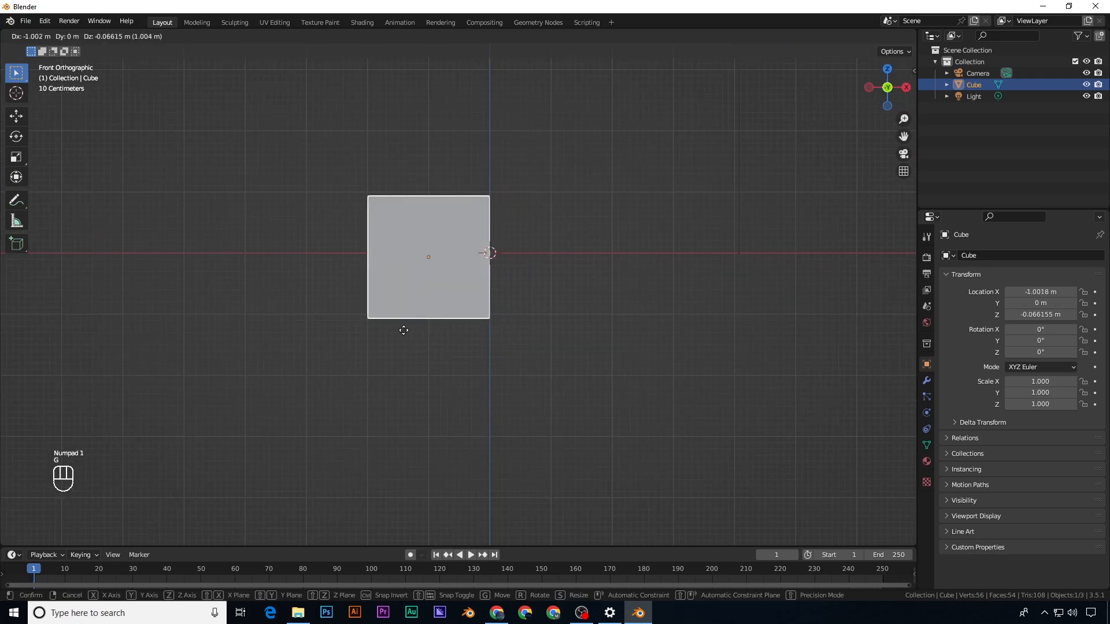
{"action": "left_click", "coordinate": [200, 322]}
{"action": "middle_click_drag", "start_coordinate": [515, 226], "coordinate": [496, 280]}
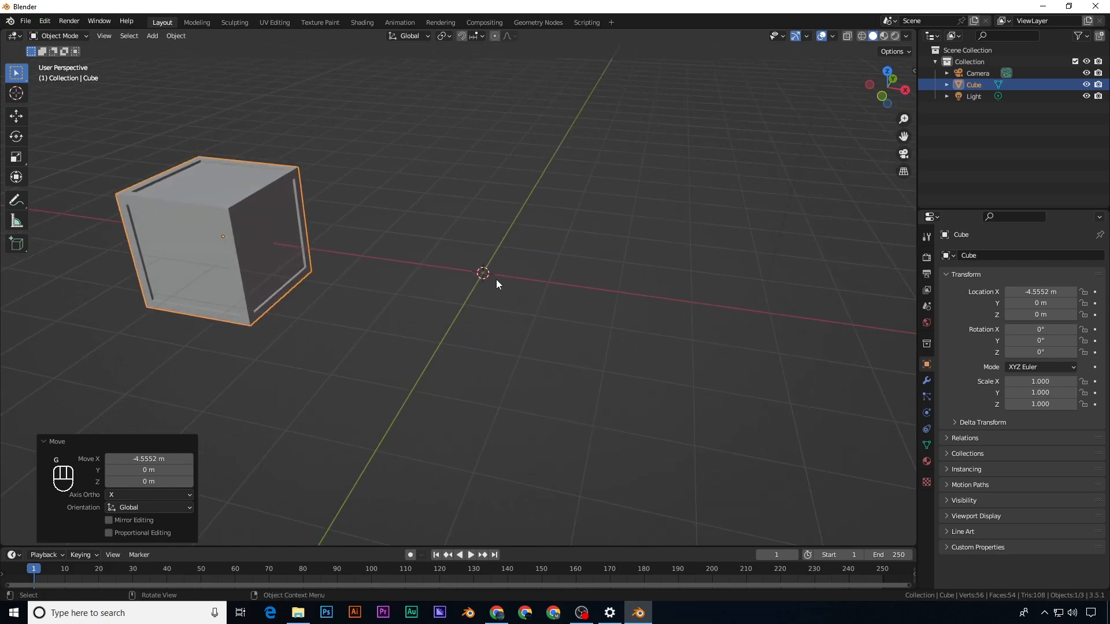
Step: Add a UV sphere with 32 segments, 16 rings and a 1 m radius at the world origin
{"action": "key", "text": "shift+a"}
{"action": "mouse_move", "coordinate": [505, 264]}
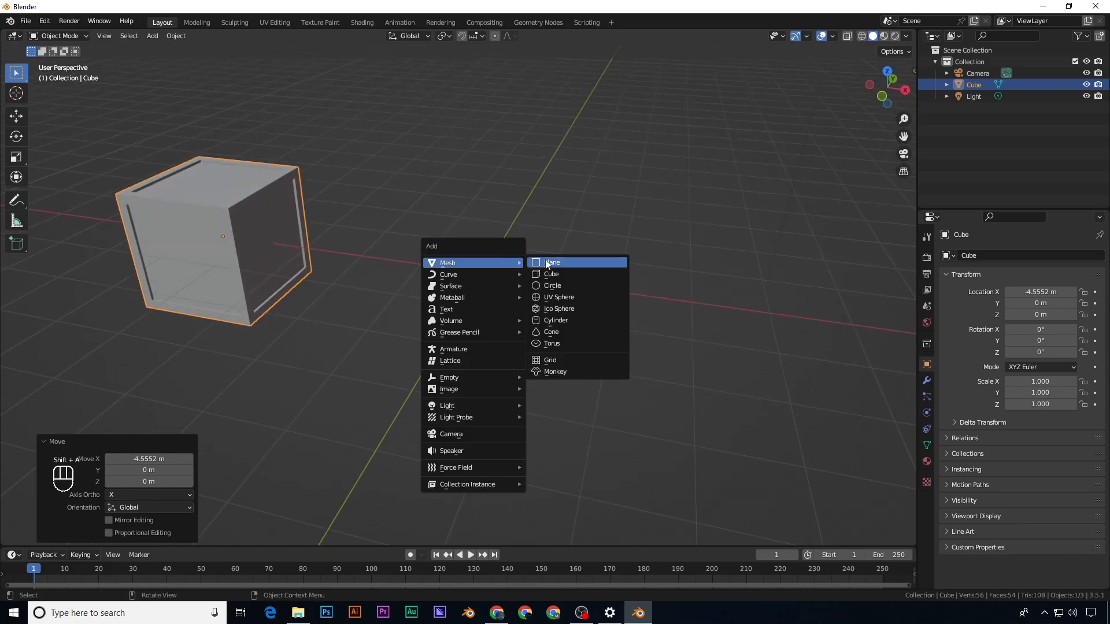
{"action": "left_click", "coordinate": [551, 297]}
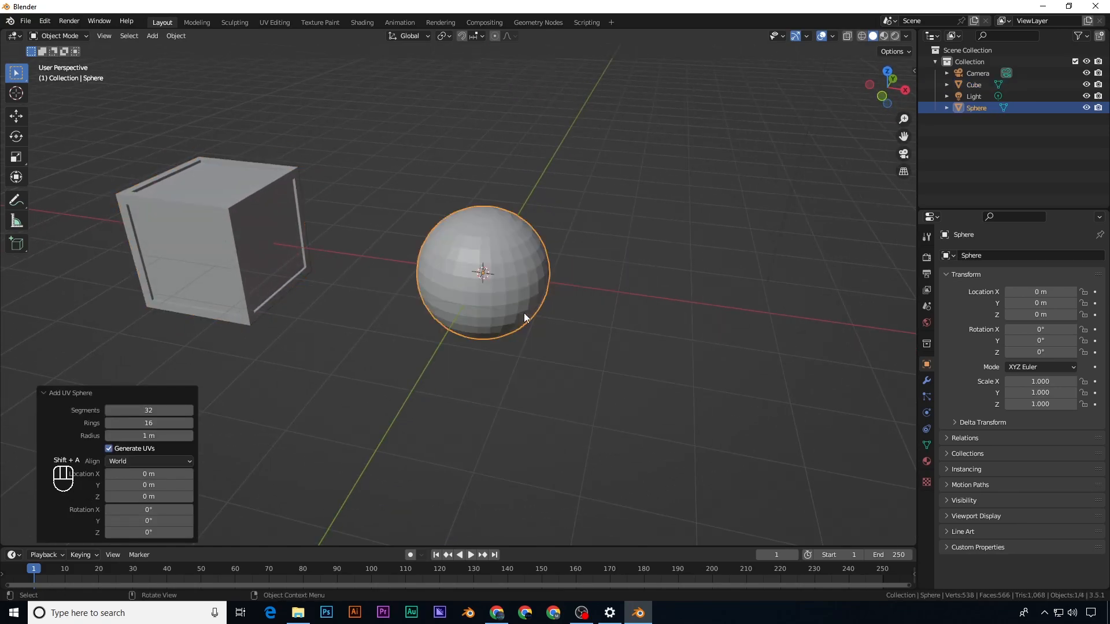
{"action": "scroll", "coordinate": [508, 315], "scroll_direction": "up", "scroll_amount": 2}
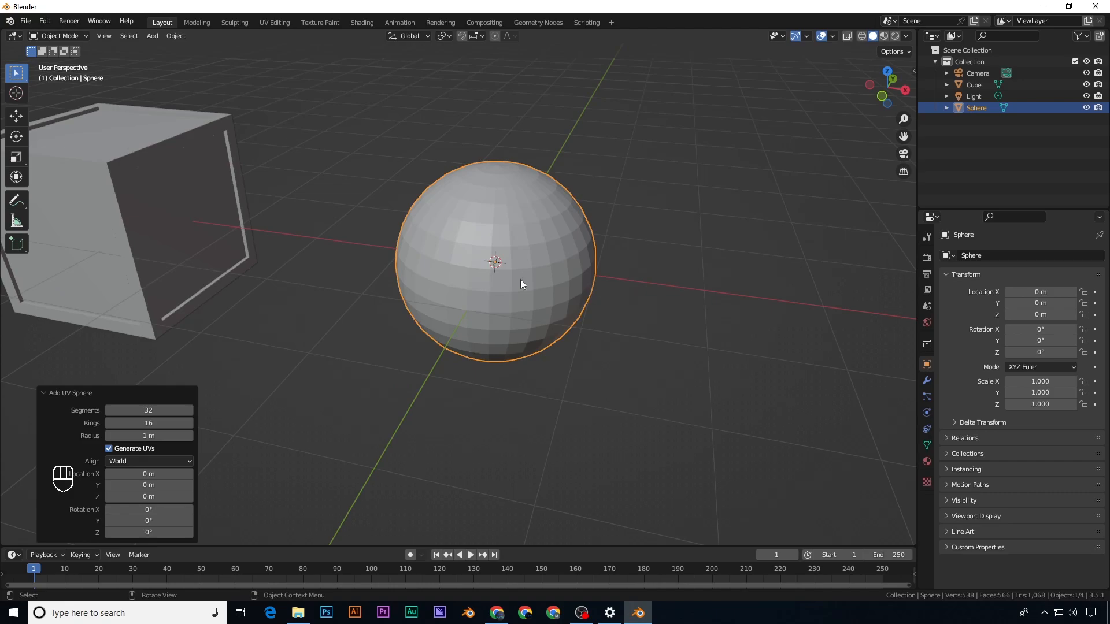
Step: Enter Edit Mode on the sphere and apply Checker Deselect to its faces with 1 deselected and 1 selected
{"action": "key", "text": "Tab"}
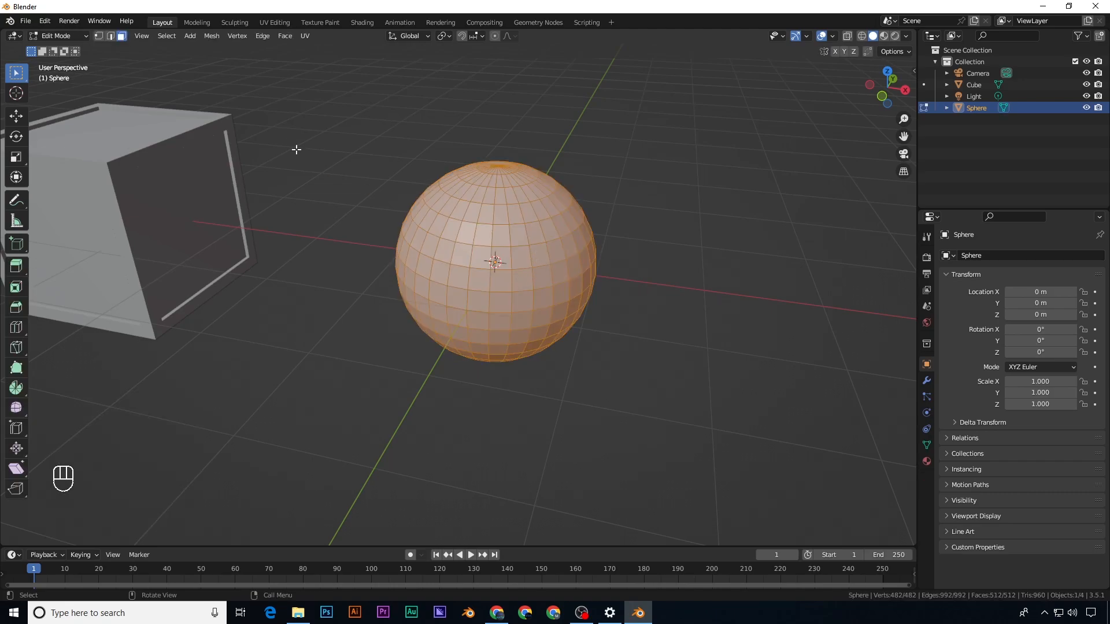
{"action": "left_click", "coordinate": [167, 36]}
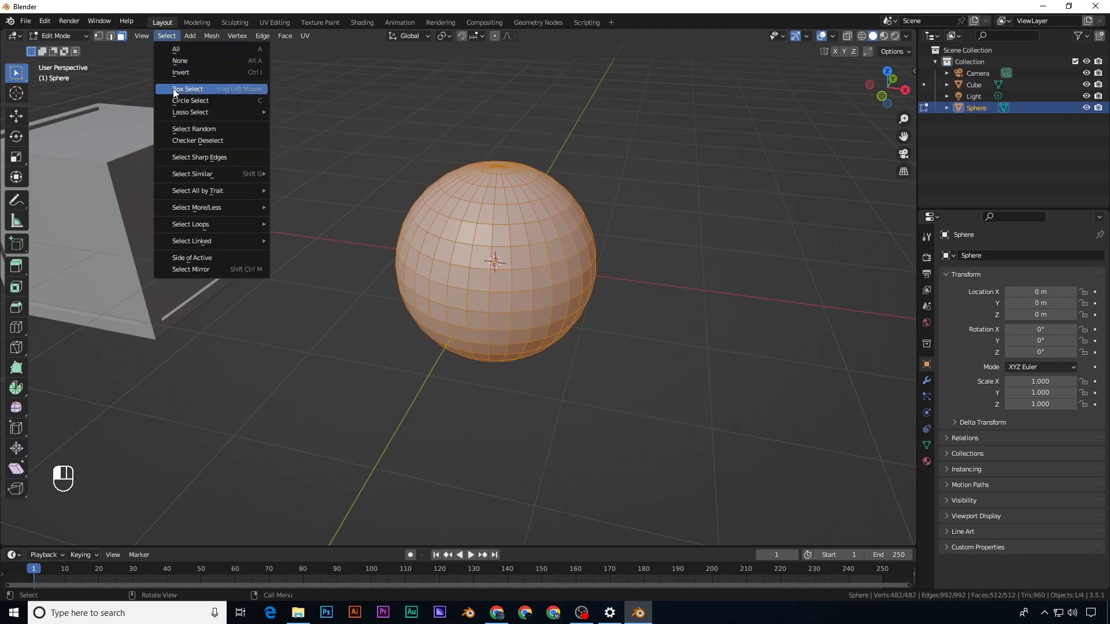
{"action": "left_click", "coordinate": [182, 139]}
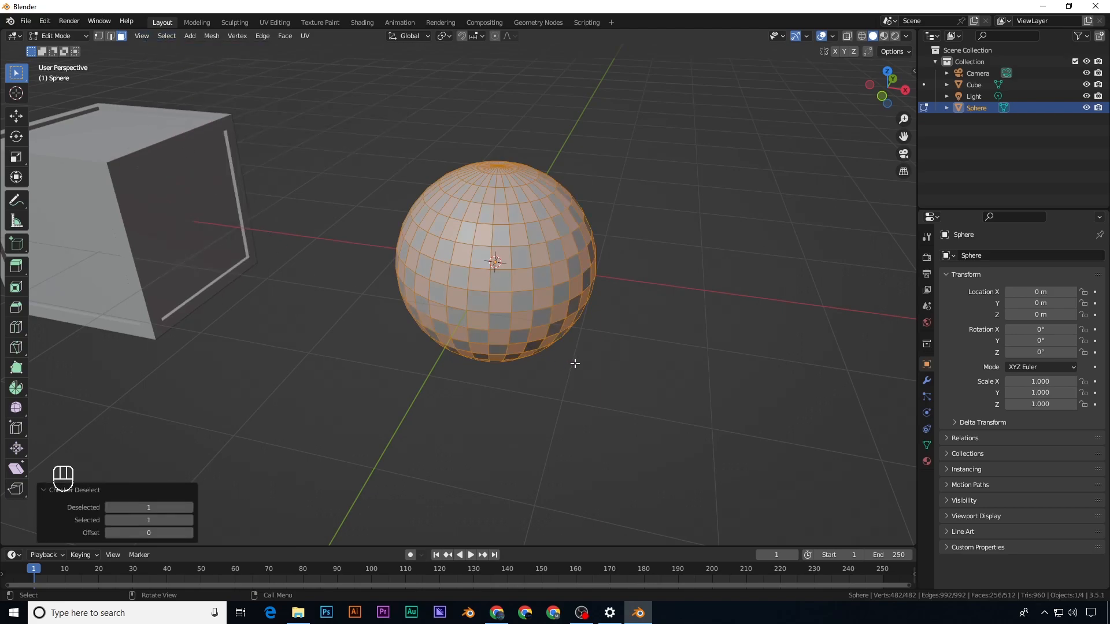
{"action": "key", "text": "e"}
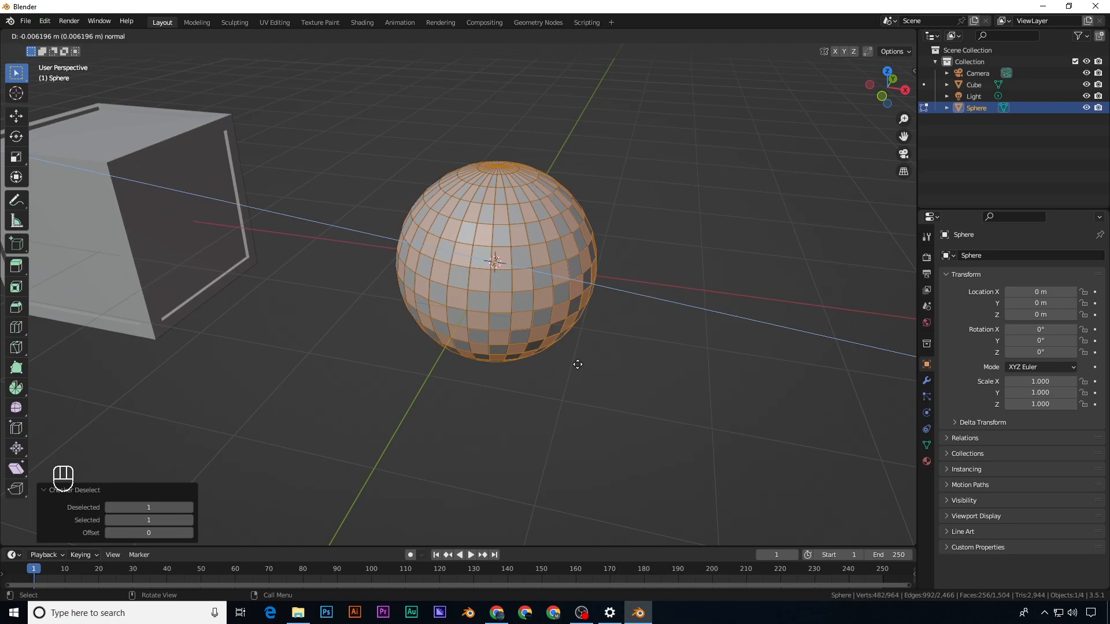
{"action": "left_click", "coordinate": [577, 364]}
{"action": "key", "text": "ctrl+z"}
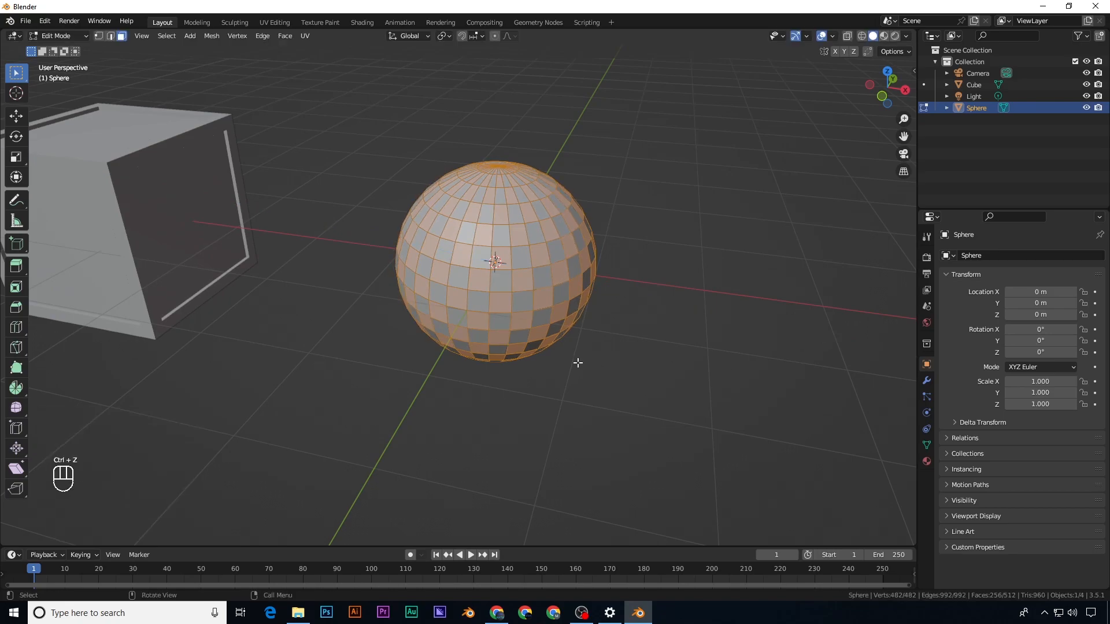
Step: Extrude the checkered faces of the sphere inward along their normals by about 0.035 m and return to Object Mode
{"action": "key", "text": "alt+e"}
{"action": "left_click", "coordinate": [576, 362]}
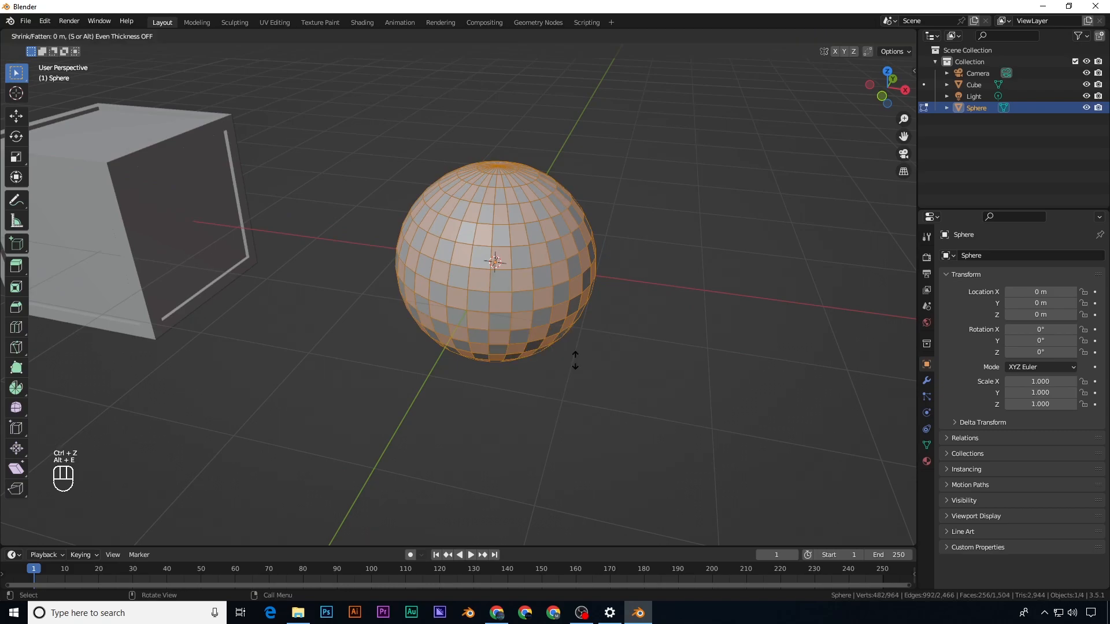
{"action": "left_click", "coordinate": [575, 362]}
{"action": "mouse_move", "coordinate": [567, 362]}
{"action": "middle_mouse_down"}
{"action": "mouse_move", "coordinate": [544, 335]}
{"action": "mouse_move", "coordinate": [549, 363]}
{"action": "middle_mouse_up"}
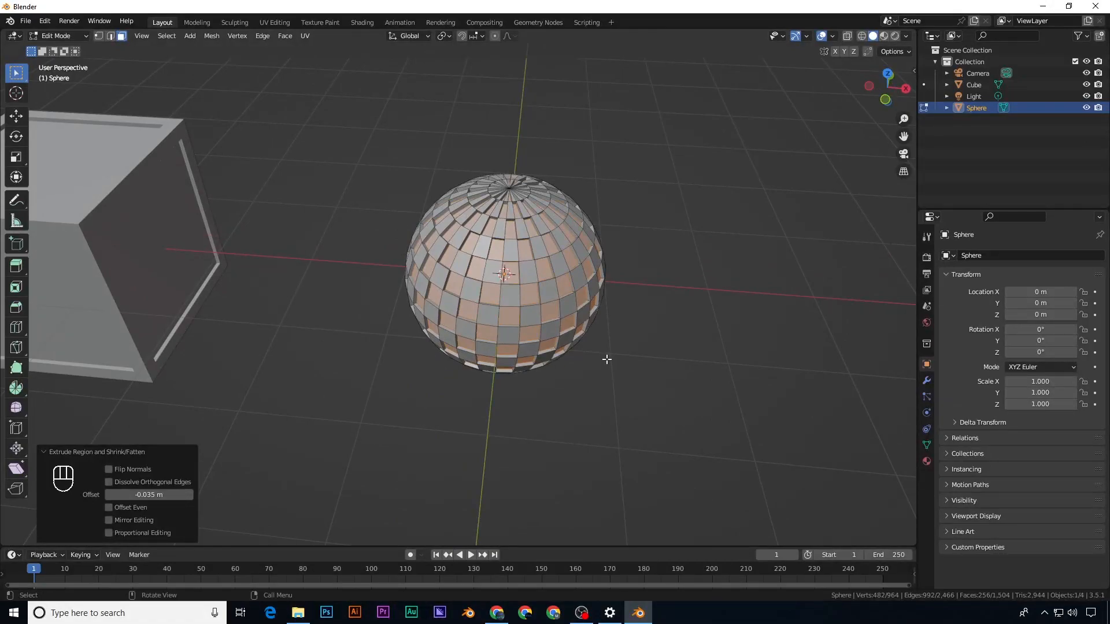
{"action": "key", "text": "a"}
{"action": "key", "text": "a"}
{"action": "middle_click_drag", "start_coordinate": [598, 324], "coordinate": [585, 300]}
{"action": "key", "text": "Tab"}
{"action": "middle_click_drag", "start_coordinate": [529, 321], "coordinate": [540, 310]}
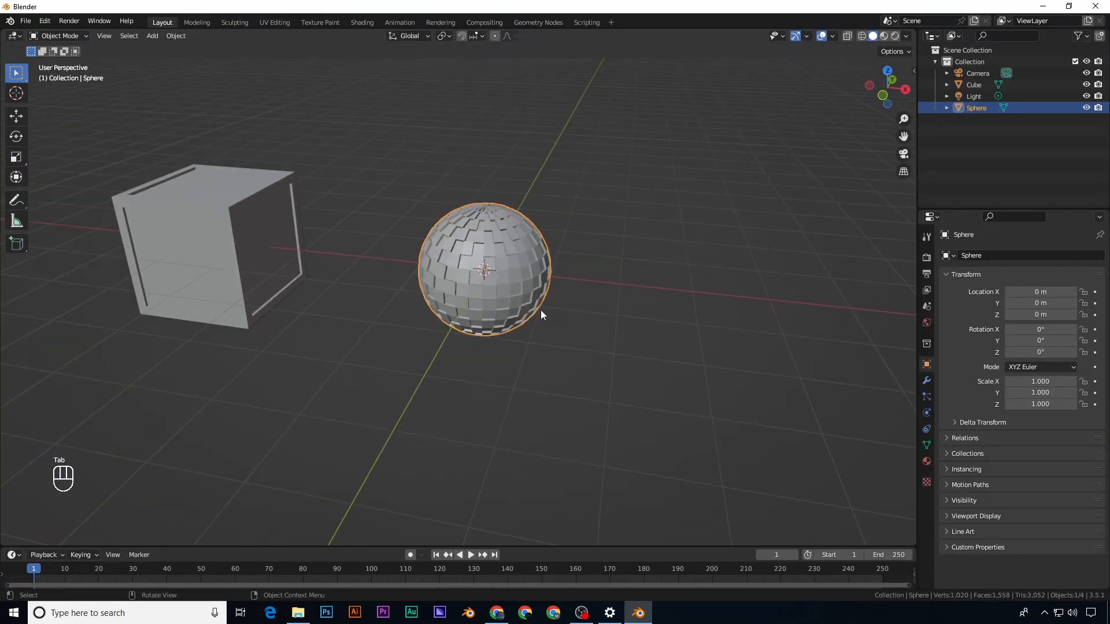
Step: Move the sphere about -1.63 m in X, 0.37 m in Y and 1.59 m in Z
{"action": "key", "text": "g"}
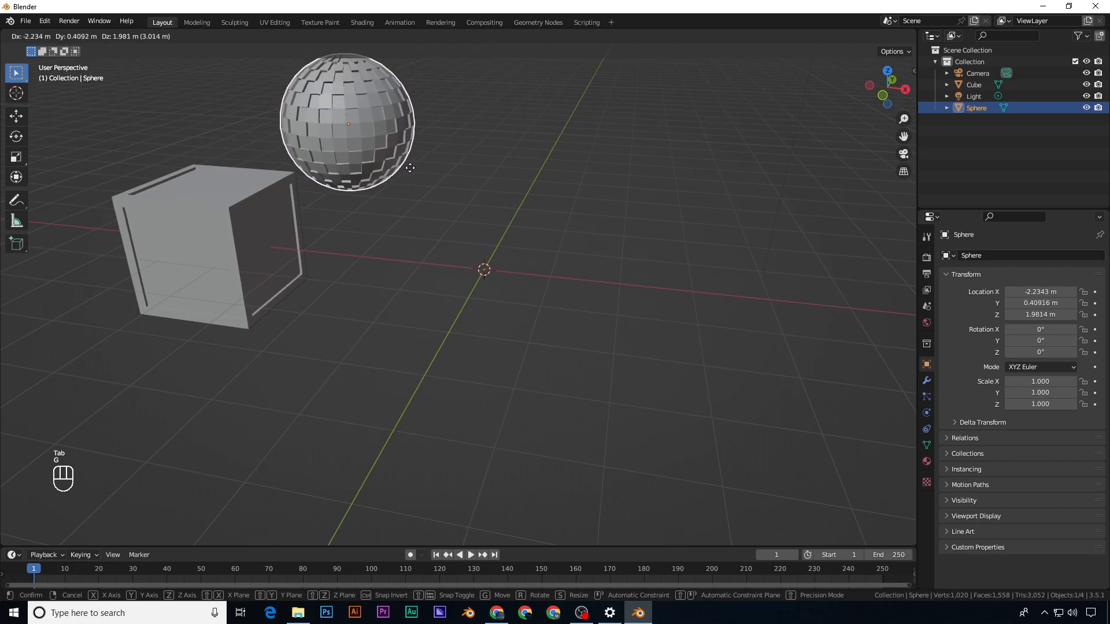
{"action": "left_click", "coordinate": [447, 196]}
{"action": "middle_click_drag", "start_coordinate": [446, 196], "coordinate": [473, 306]}
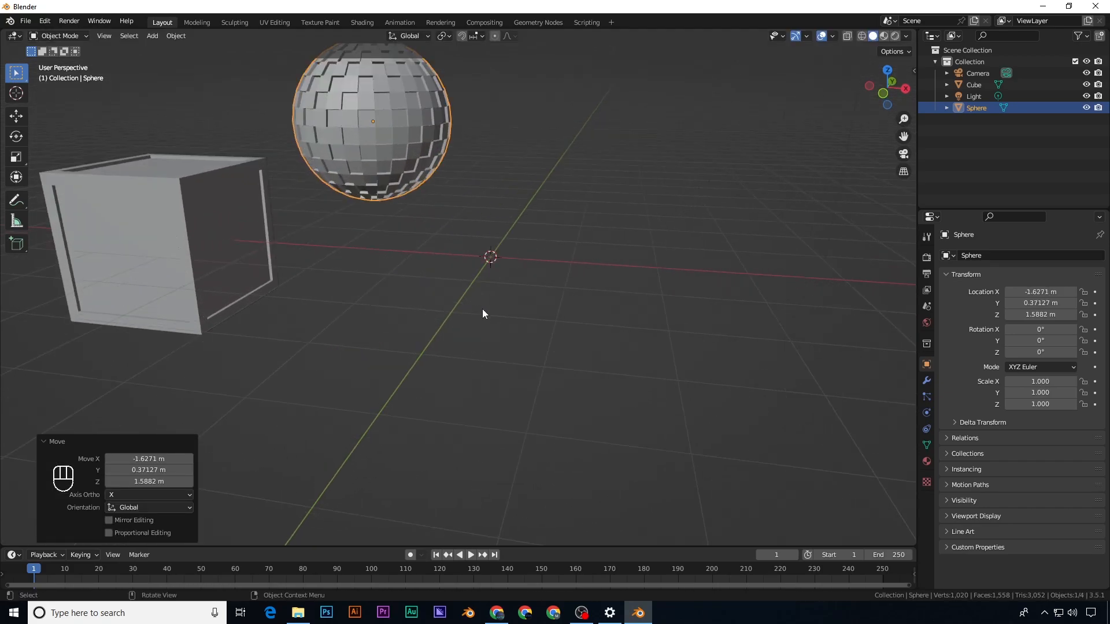
Step: Add an ico sphere with 2 subdivisions and a 1 m radius at the world origin
{"action": "key", "text": "shift+a"}
{"action": "mouse_move", "coordinate": [495, 286]}
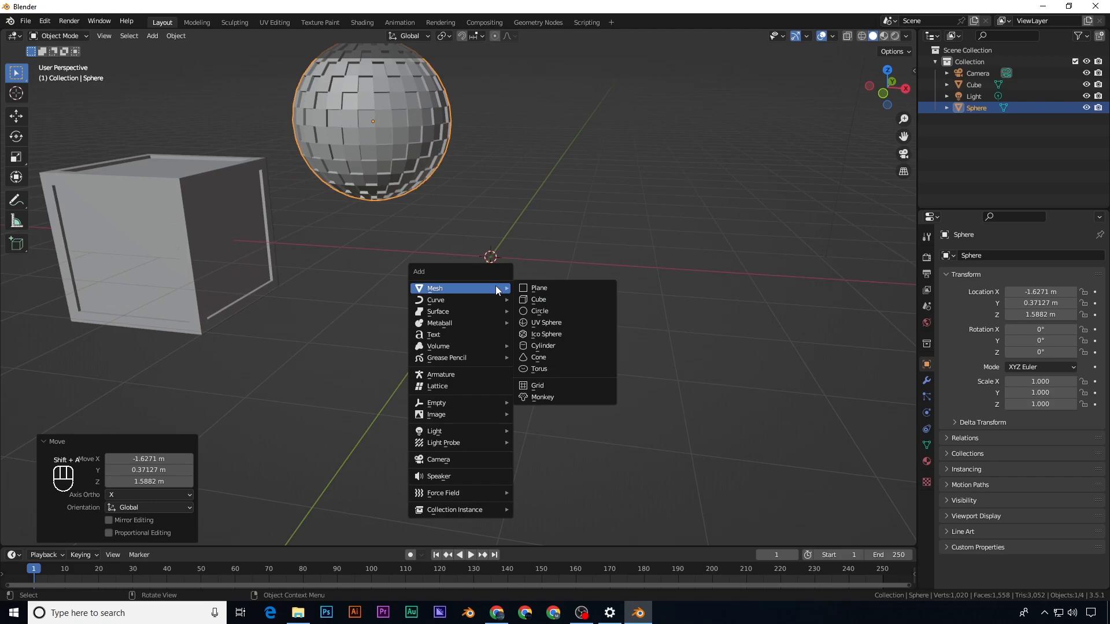
{"action": "left_click", "coordinate": [552, 334]}
{"action": "middle_click_drag", "start_coordinate": [556, 328], "coordinate": [517, 334]}
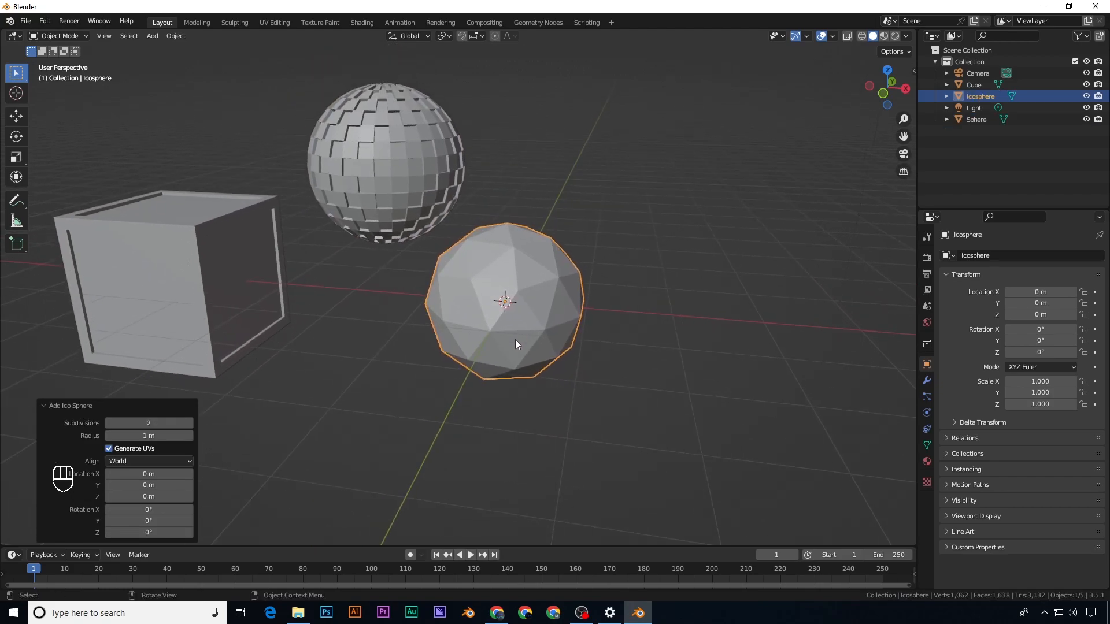
Step: Enter Edit Mode on the ico sphere and reduce its face selection to alternating triangles with Checker Deselect
{"action": "key", "text": "Tab"}
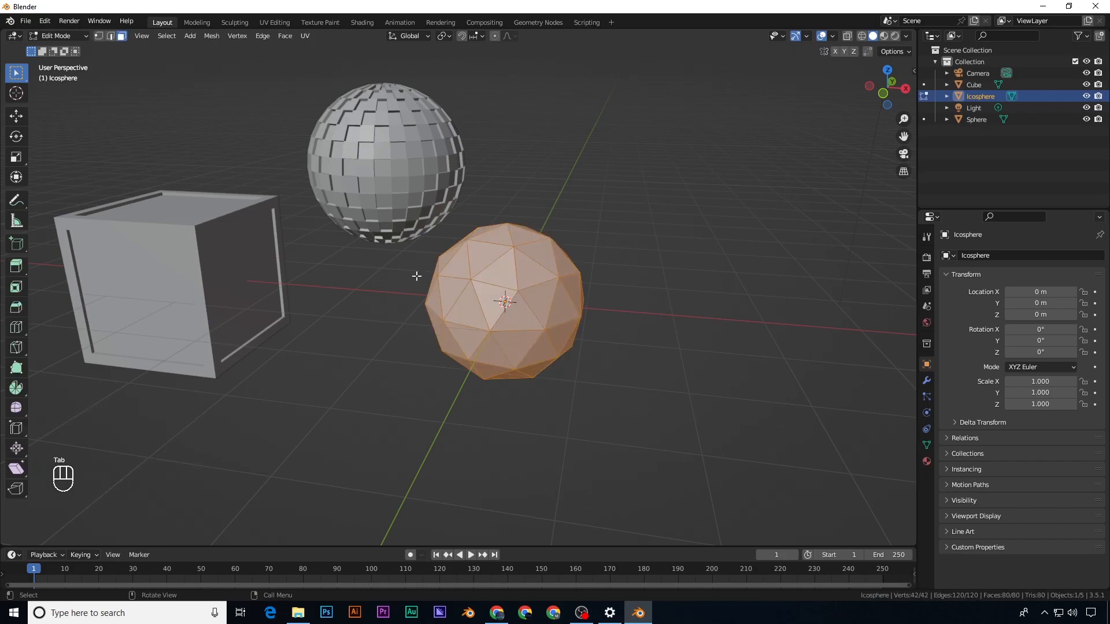
{"action": "left_click", "coordinate": [165, 37]}
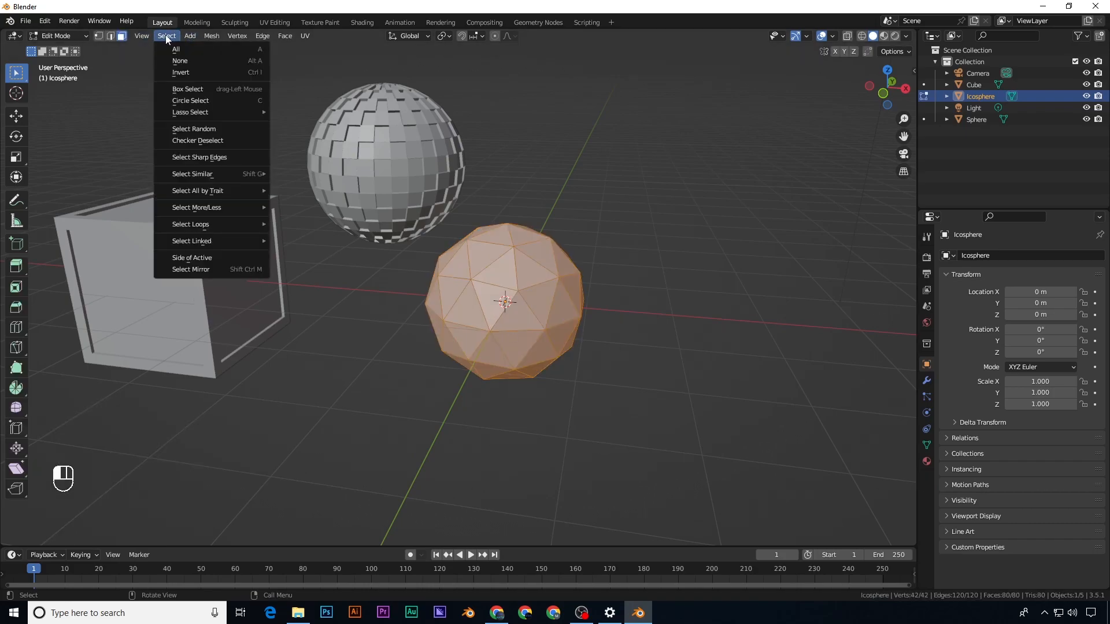
{"action": "left_click", "coordinate": [201, 129]}
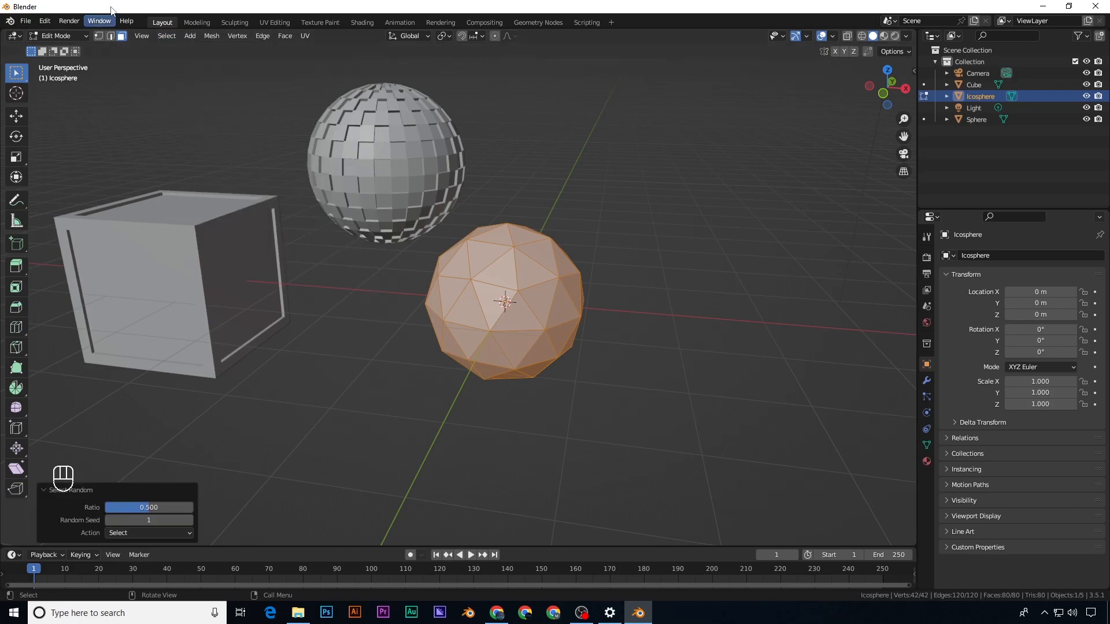
{"action": "left_click", "coordinate": [168, 36]}
{"action": "left_click", "coordinate": [203, 142]}
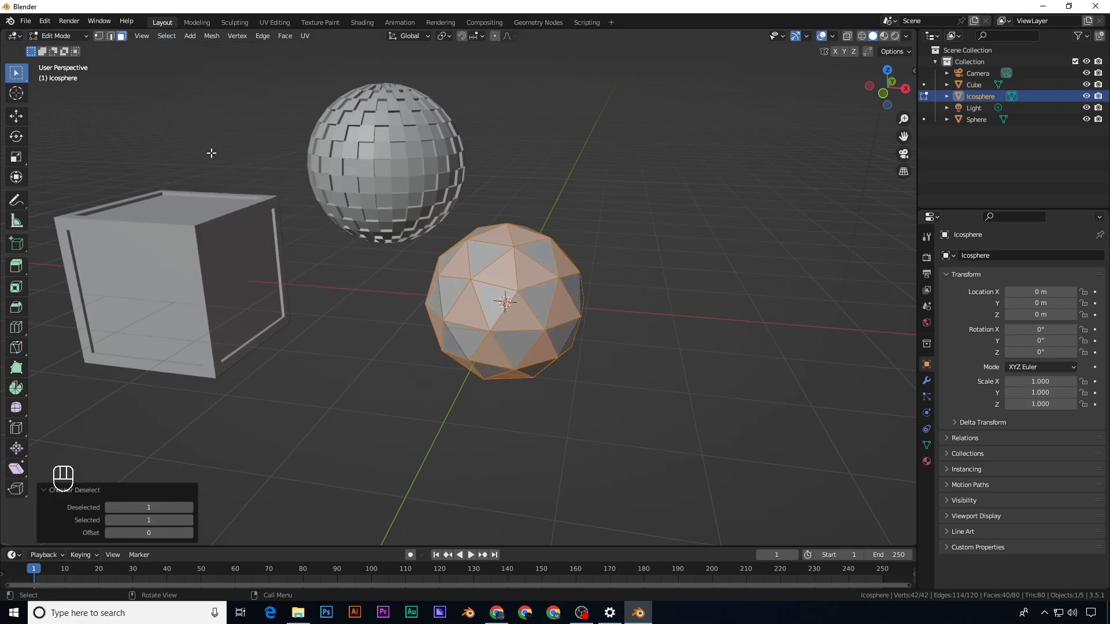
Step: Extrude the alternating ico sphere faces outward along their normals by about 0.145 m and return to Object Mode
{"action": "key", "text": "alt+e"}
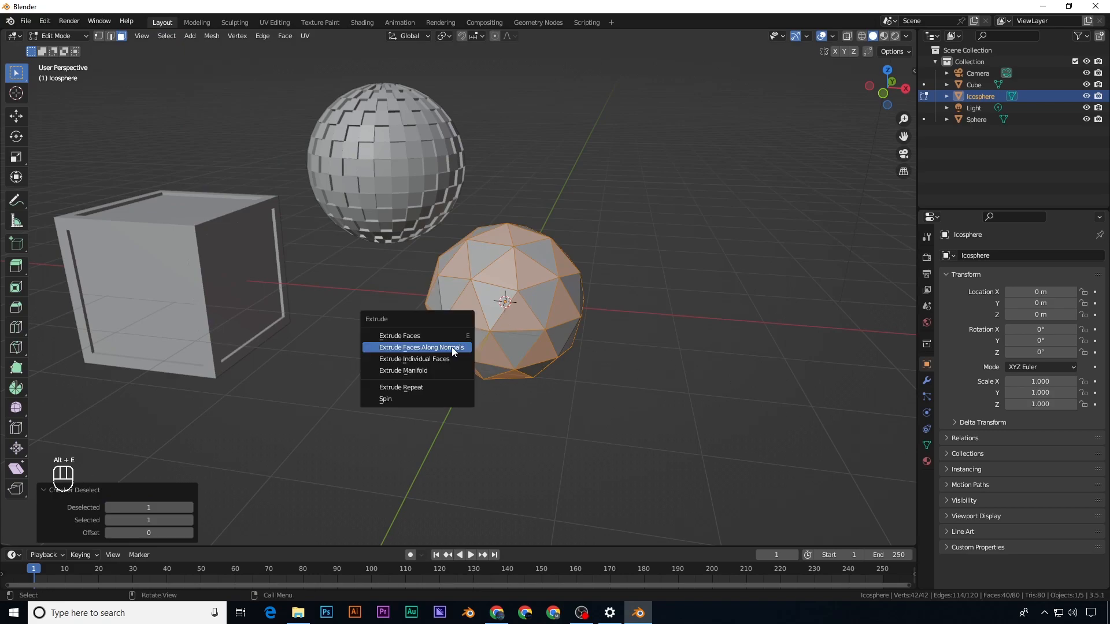
{"action": "left_click", "coordinate": [452, 349]}
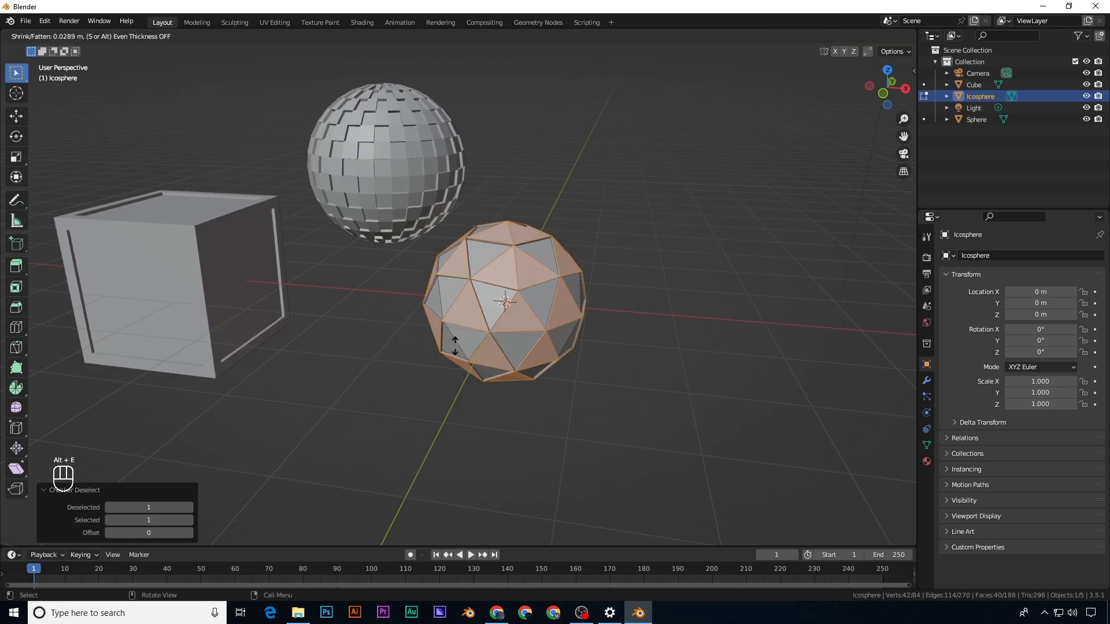
{"action": "left_click", "coordinate": [455, 341]}
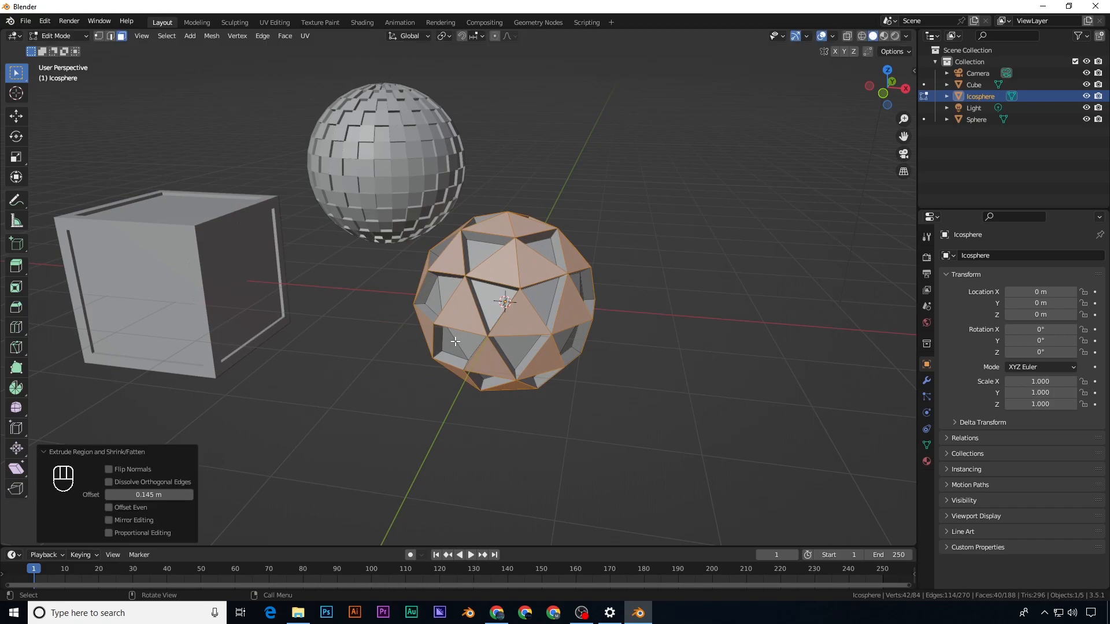
{"action": "scroll", "coordinate": [455, 341], "scroll_direction": "down", "scroll_amount": 2}
{"action": "key", "text": "Tab"}
Step: Move the ico sphere about -4.3 m in X, -2.39 m in Y and -2.01 m in Z
{"action": "mouse_move", "coordinate": [473, 355]}
{"action": "middle_mouse_down"}
{"action": "mouse_move", "coordinate": [459, 370]}
{"action": "mouse_move", "coordinate": [440, 357]}
{"action": "mouse_move", "coordinate": [476, 360]}
{"action": "middle_mouse_up"}
{"action": "key", "text": "g"}
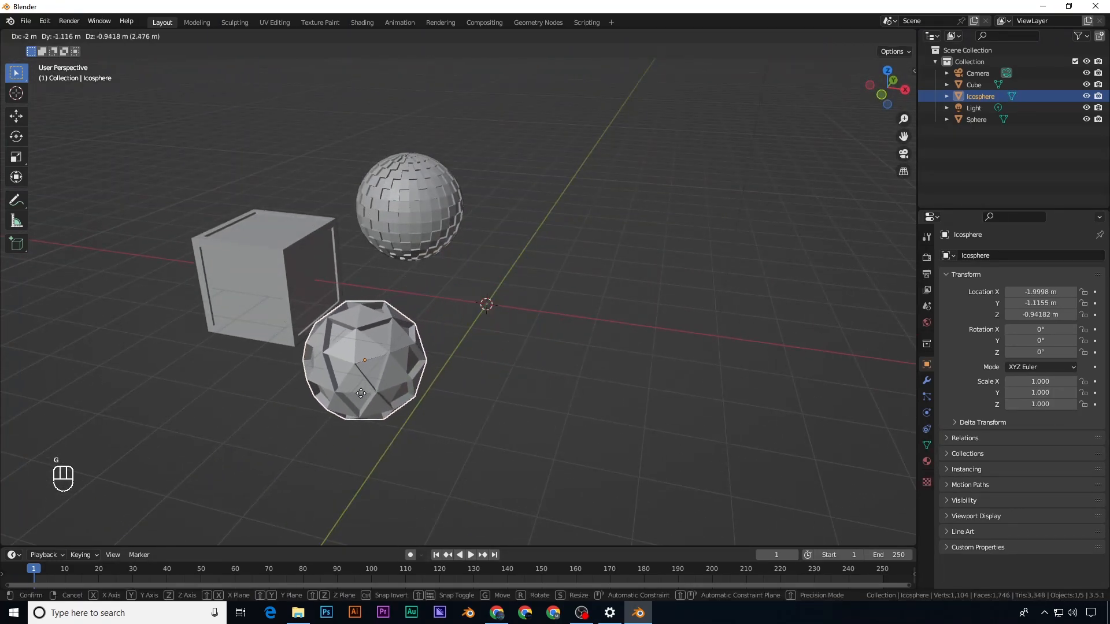
{"action": "left_click", "coordinate": [242, 468]}
{"action": "middle_click_drag", "start_coordinate": [418, 391], "coordinate": [431, 292]}
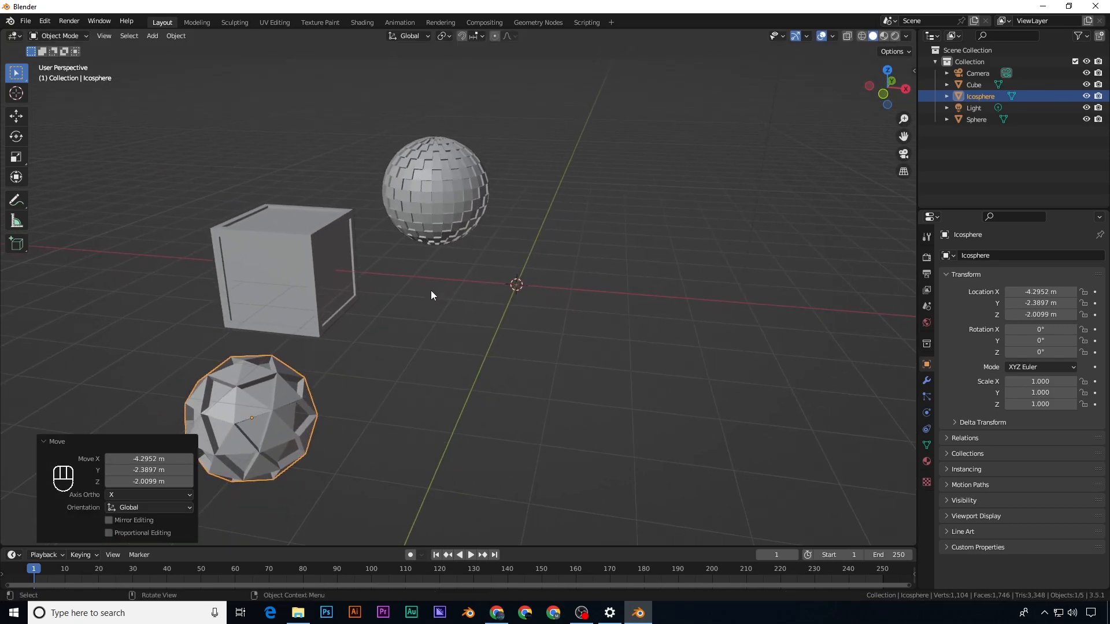
Step: Add a cylinder with 32 vertices, a 1 m radius and a 2 m depth at the world origin
{"action": "key", "text": "shift+a"}
{"action": "mouse_move", "coordinate": [431, 290]}
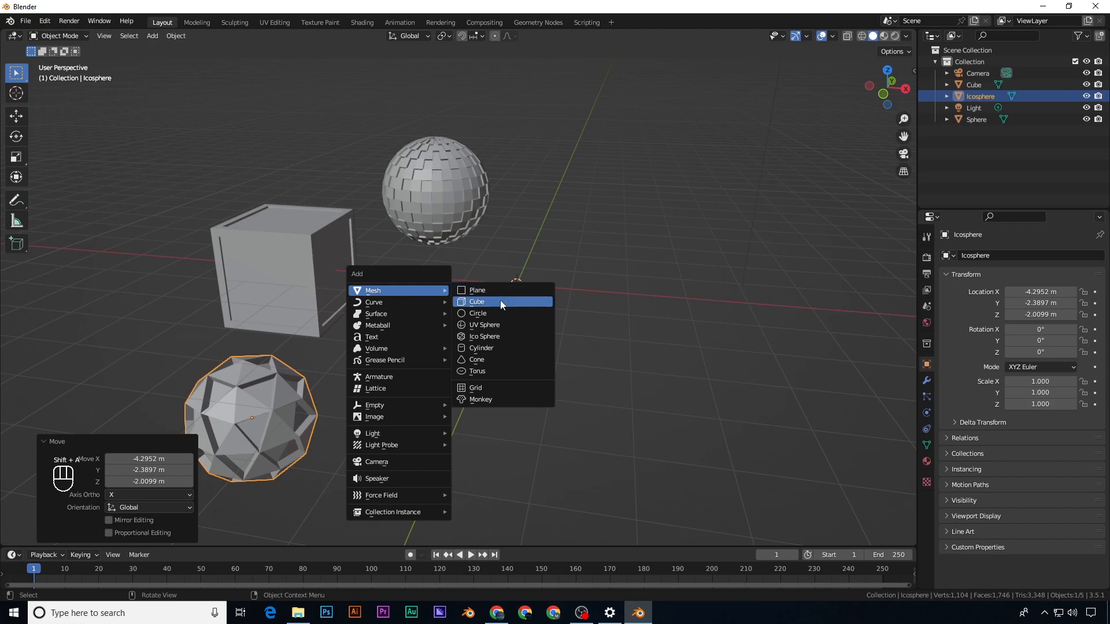
{"action": "left_click", "coordinate": [489, 350]}
{"action": "scroll", "coordinate": [529, 315], "scroll_direction": "up", "scroll_amount": 3}
{"action": "middle_click_drag", "start_coordinate": [548, 303], "coordinate": [548, 292]}
Step: Move the cylinder about 0.46 m along the X axis and enter Edit Mode on it
{"action": "key", "text": "g"}
{"action": "key", "text": "x"}
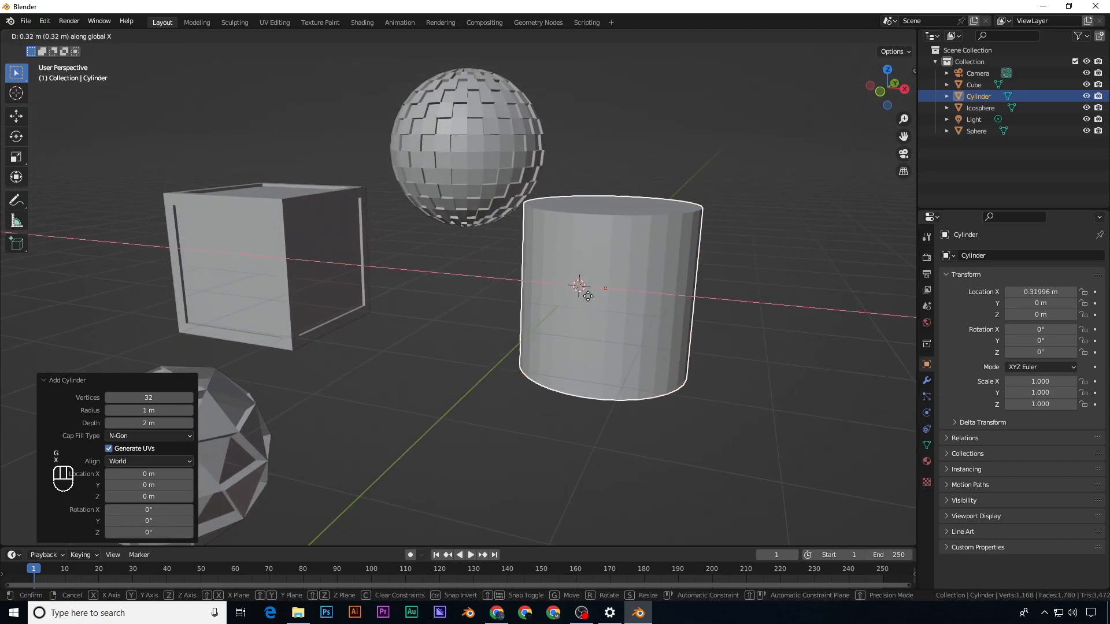
{"action": "left_click", "coordinate": [594, 295]}
{"action": "scroll", "coordinate": [593, 296], "scroll_direction": "down", "scroll_amount": 1}
{"action": "key", "text": "Tab"}
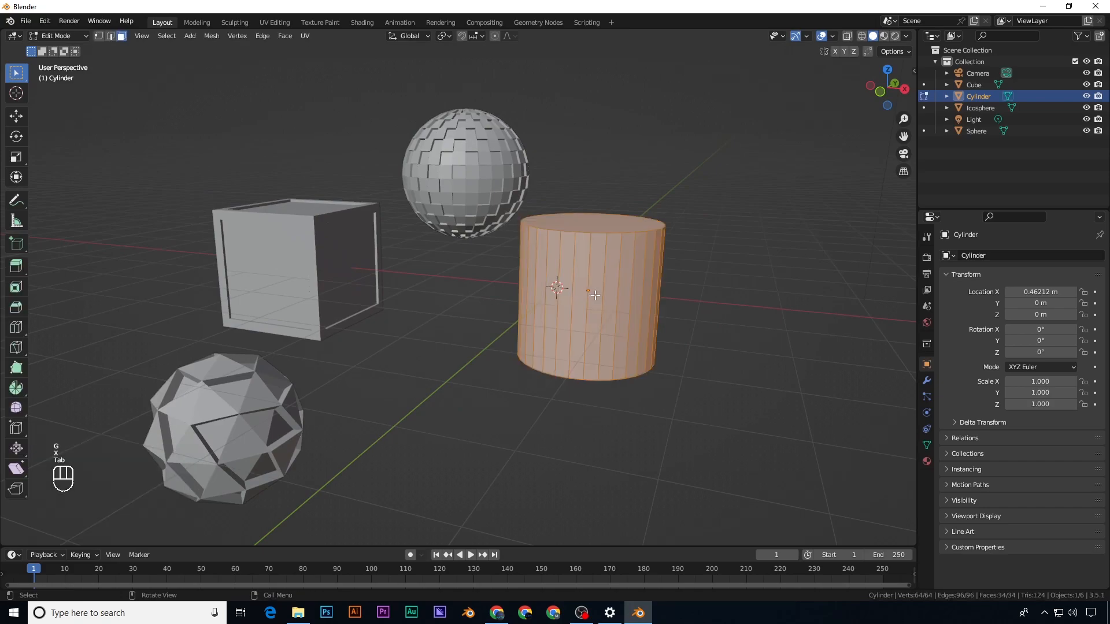
Step: Try four evenly spaced horizontal loop cuts around the cylinder's side, and undo them
{"action": "key", "text": "ctrl+r"}
{"action": "scroll", "coordinate": [621, 318], "scroll_direction": "up", "scroll_amount": 3}
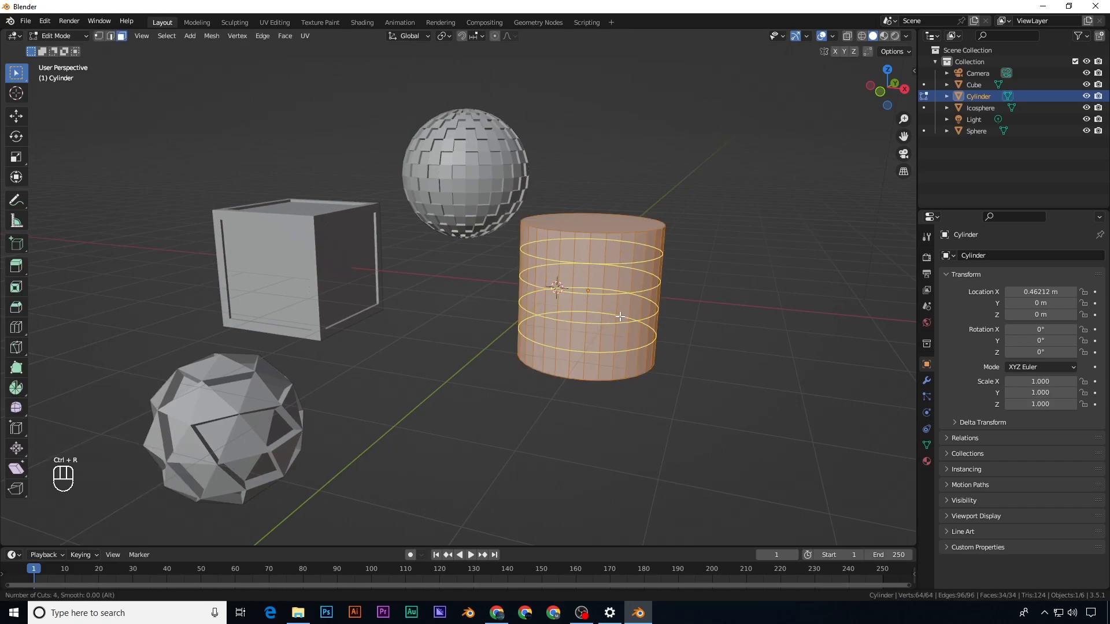
{"action": "left_click", "coordinate": [620, 317]}
{"action": "right_click", "coordinate": [619, 317]}
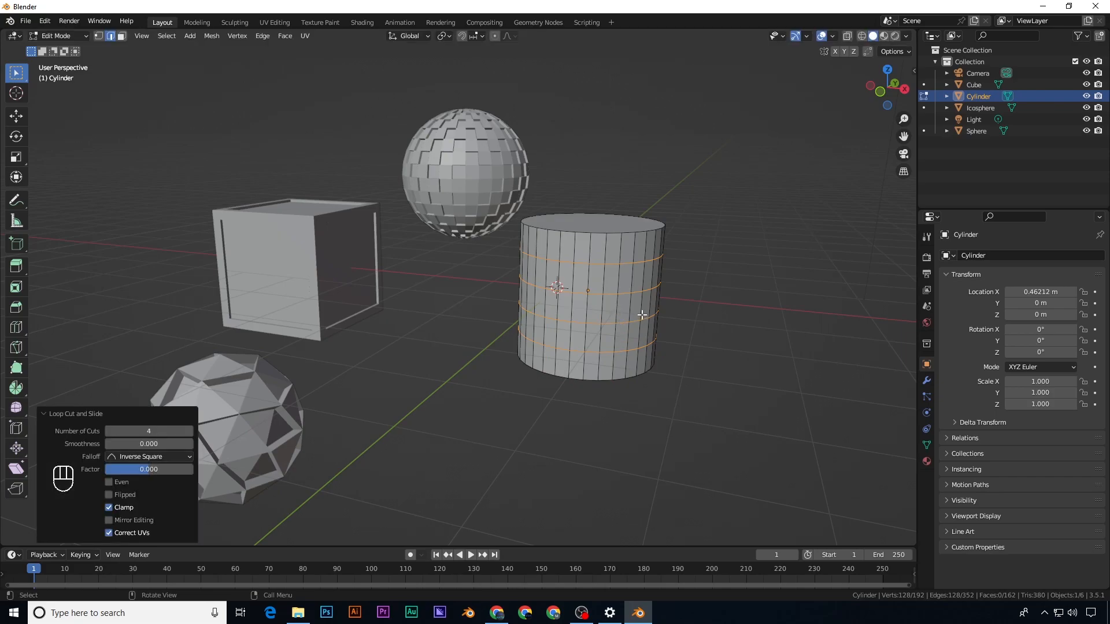
{"action": "key", "text": "ctrl+z"}
Step: Add four evenly spaced horizontal loop cuts around the cylinder's side, with no slide offset
{"action": "key", "text": "ctrl+r"}
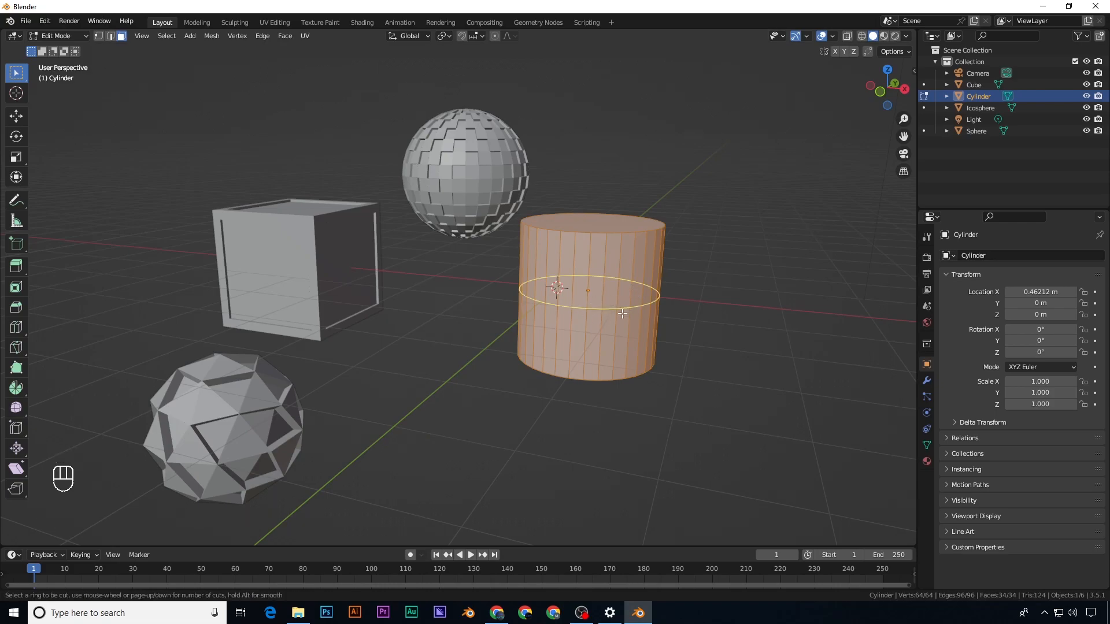
{"action": "scroll", "coordinate": [628, 314], "scroll_direction": "up", "scroll_amount": 1}
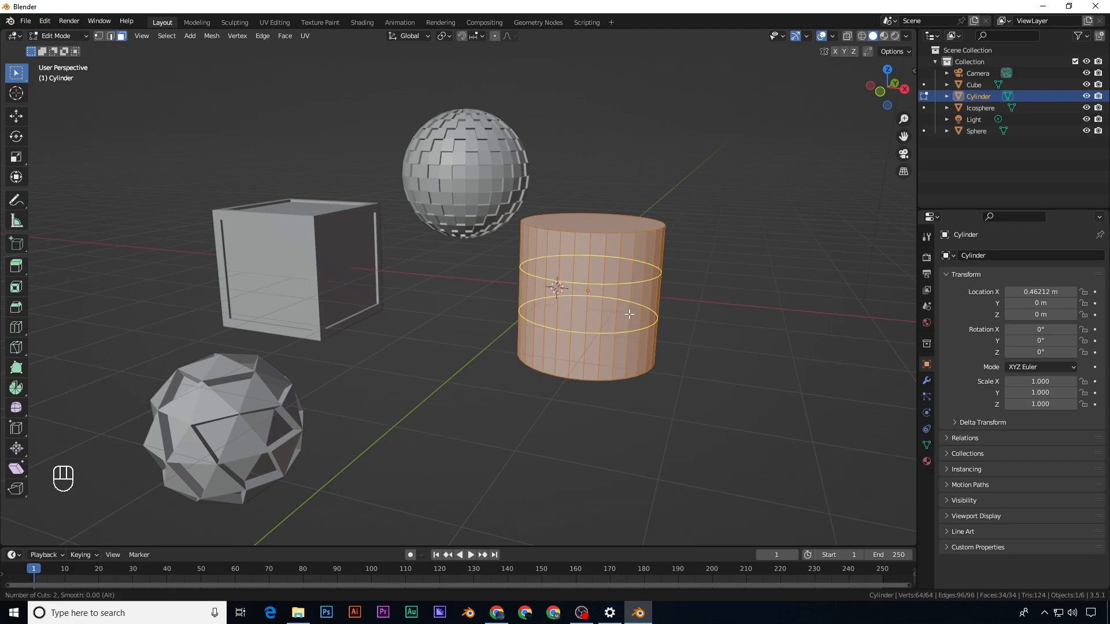
{"action": "scroll", "coordinate": [629, 314], "scroll_direction": "up", "scroll_amount": 1}
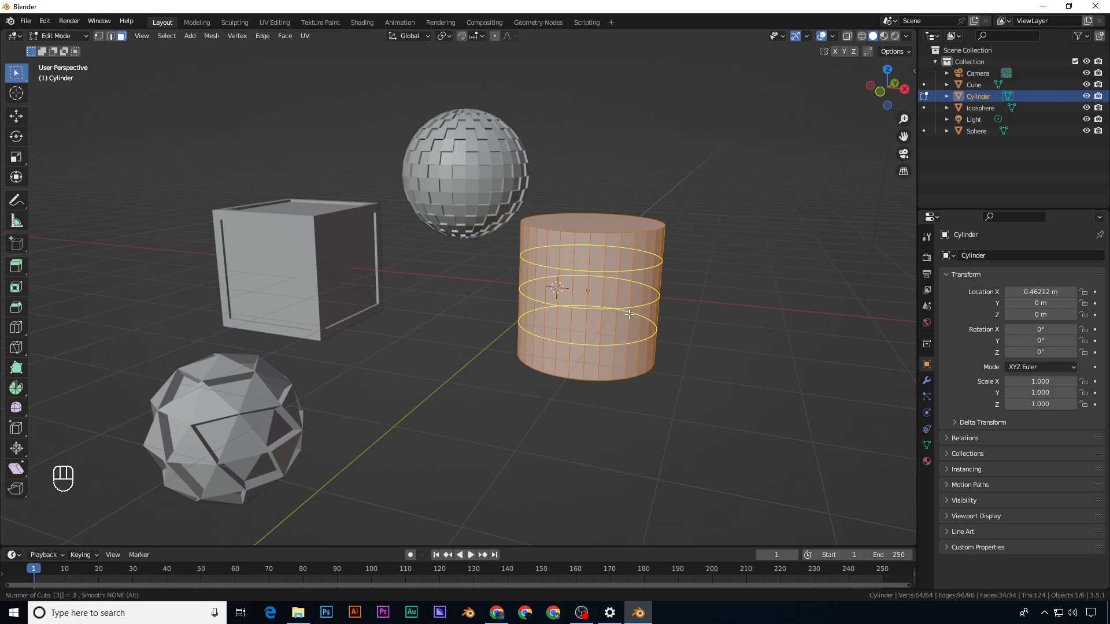
{"action": "type", "text": "4"}
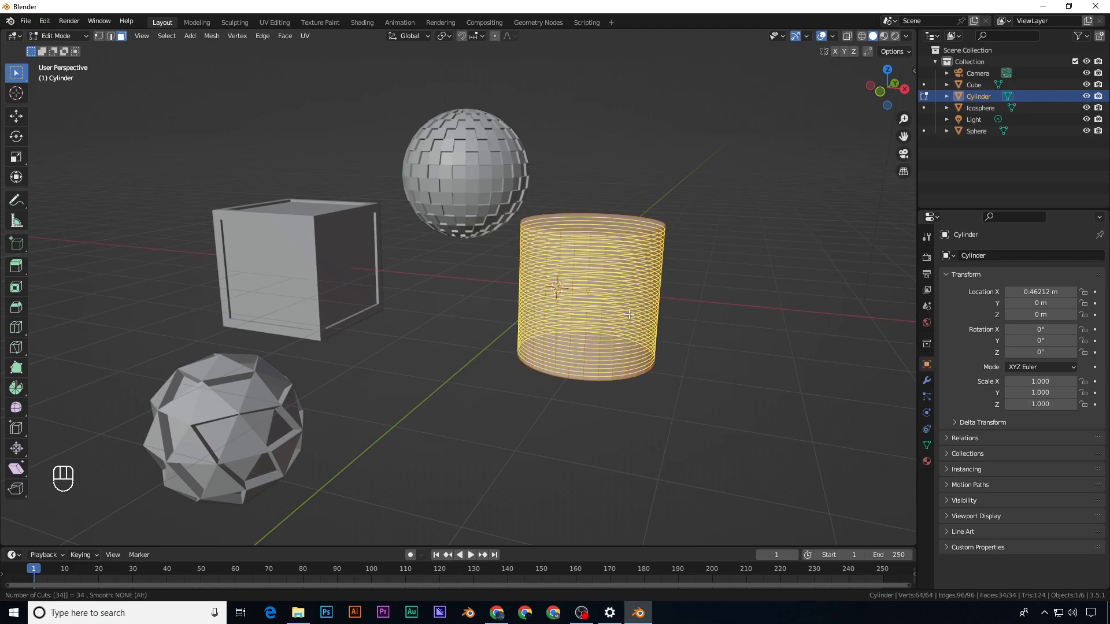
{"action": "key", "text": "BackSpace"}
{"action": "key", "text": "BackSpace"}
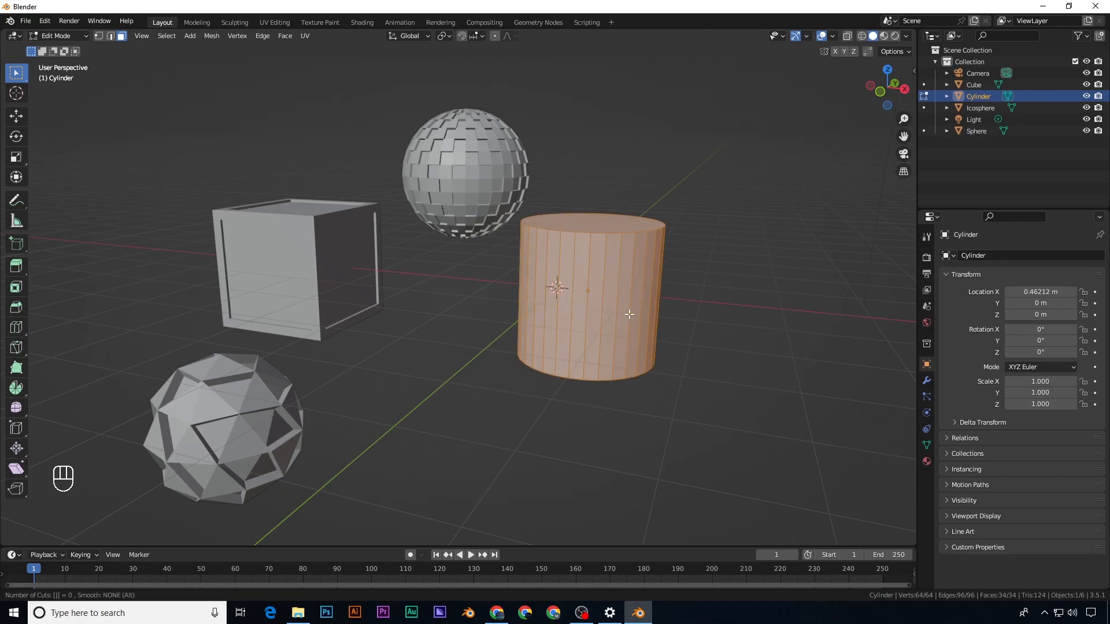
{"action": "key", "text": "4"}
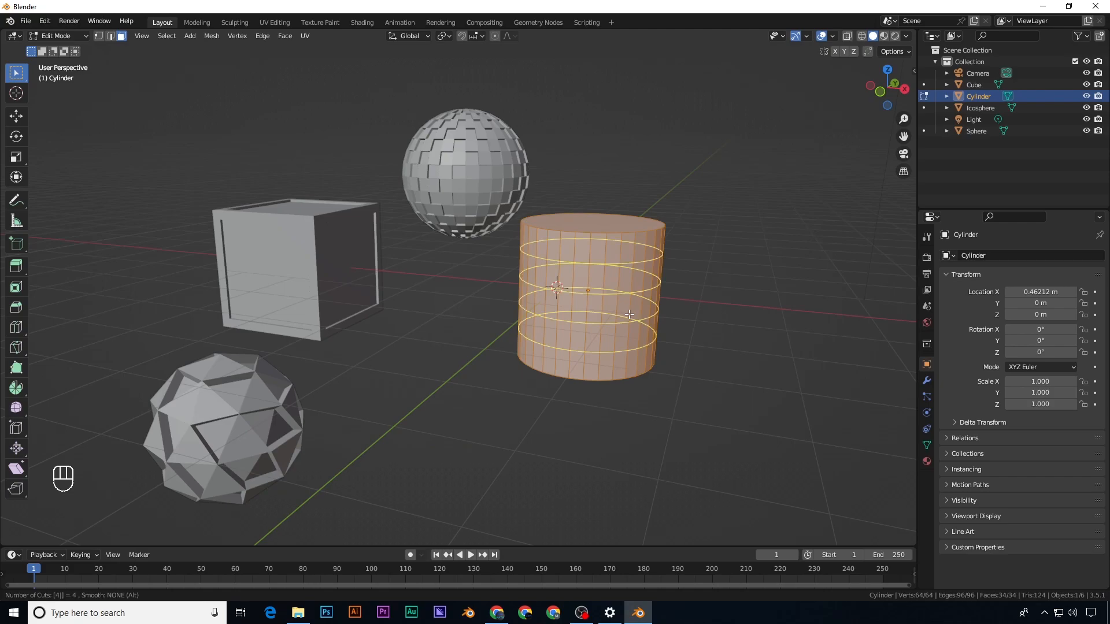
{"action": "left_click", "coordinate": [629, 314]}
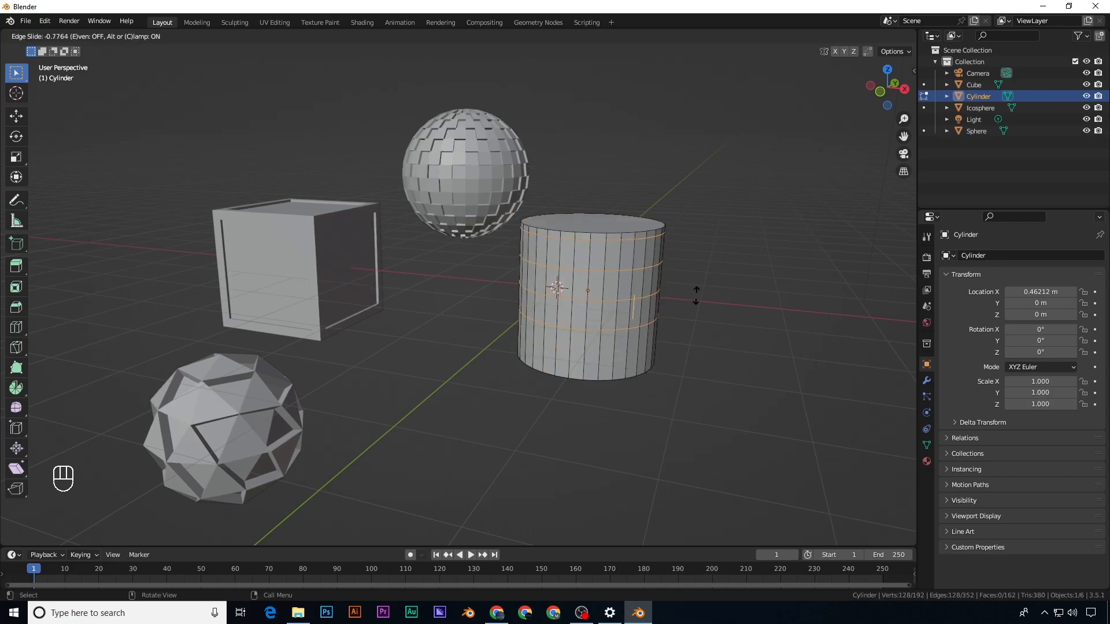
{"action": "right_click", "coordinate": [682, 316]}
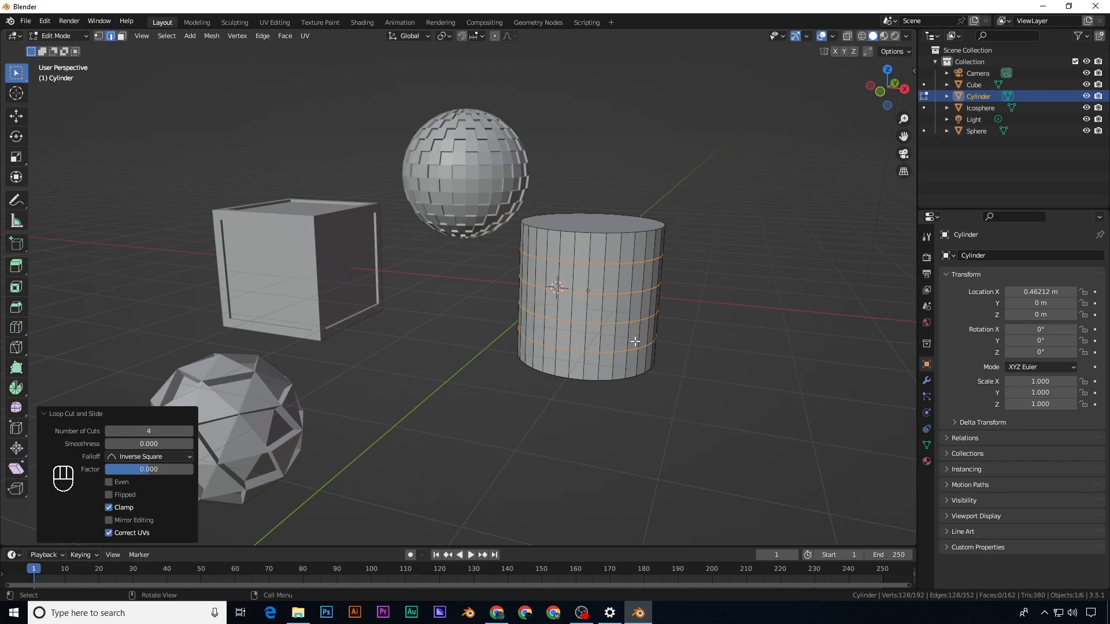
Step: Extrude the topmost and bottommost face rings of the cylinder's side outward along their normals by about 0.255 m
{"action": "key", "text": "3"}
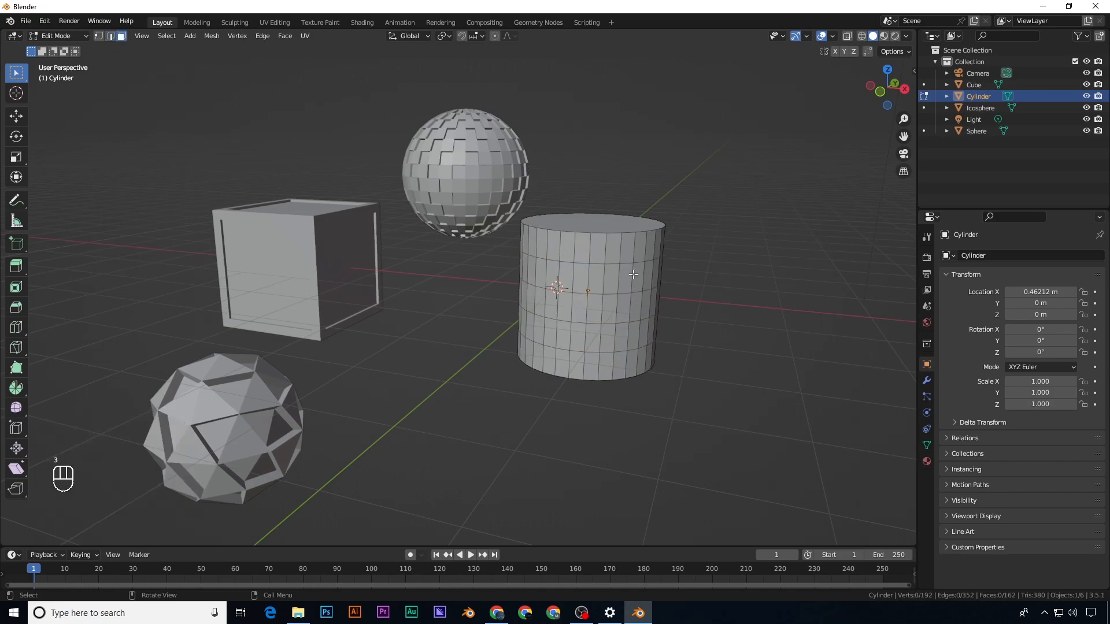
{"action": "left_click", "coordinate": [624, 258], "text": "alt"}
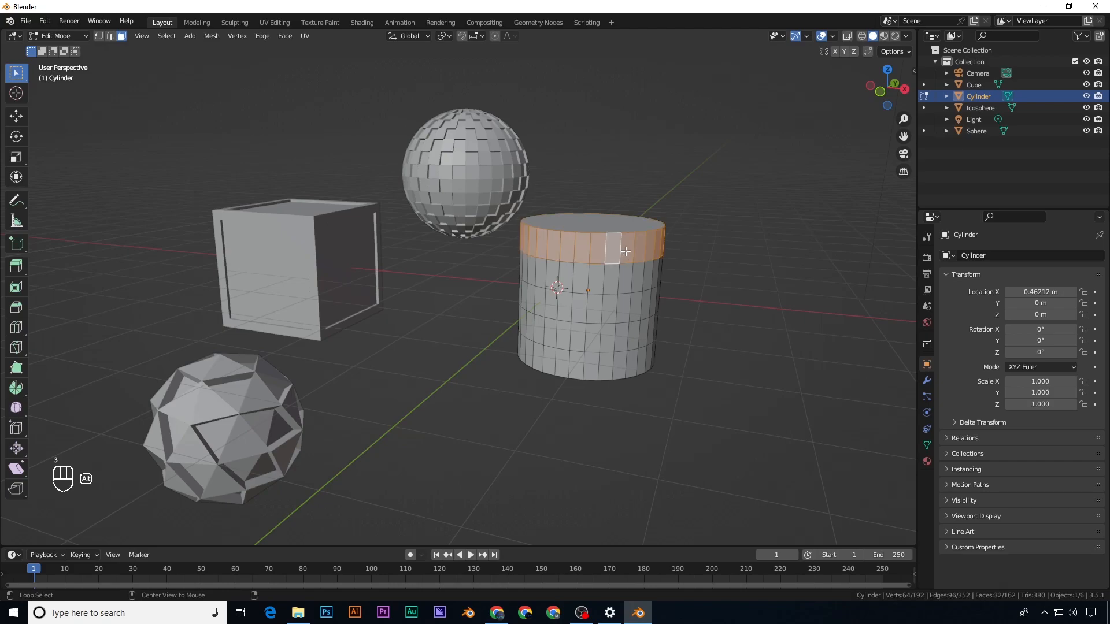
{"action": "left_click", "coordinate": [626, 366], "text": "alt+shift"}
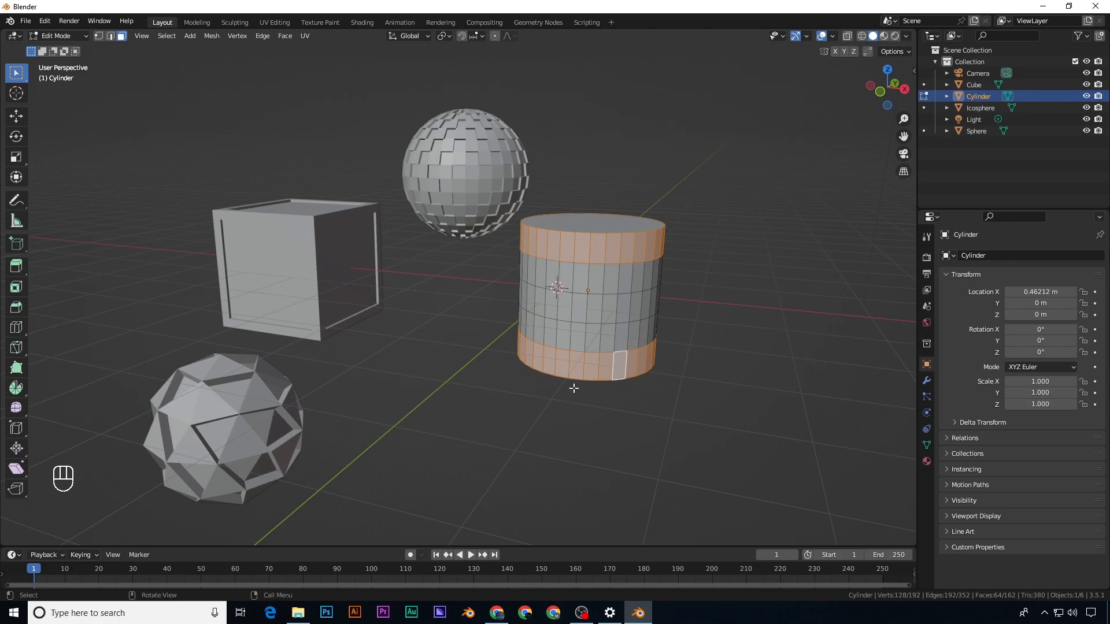
{"action": "mouse_move", "coordinate": [599, 387]}
{"action": "middle_mouse_down"}
{"action": "mouse_move", "coordinate": [572, 384]}
{"action": "mouse_move", "coordinate": [603, 377]}
{"action": "middle_mouse_up"}
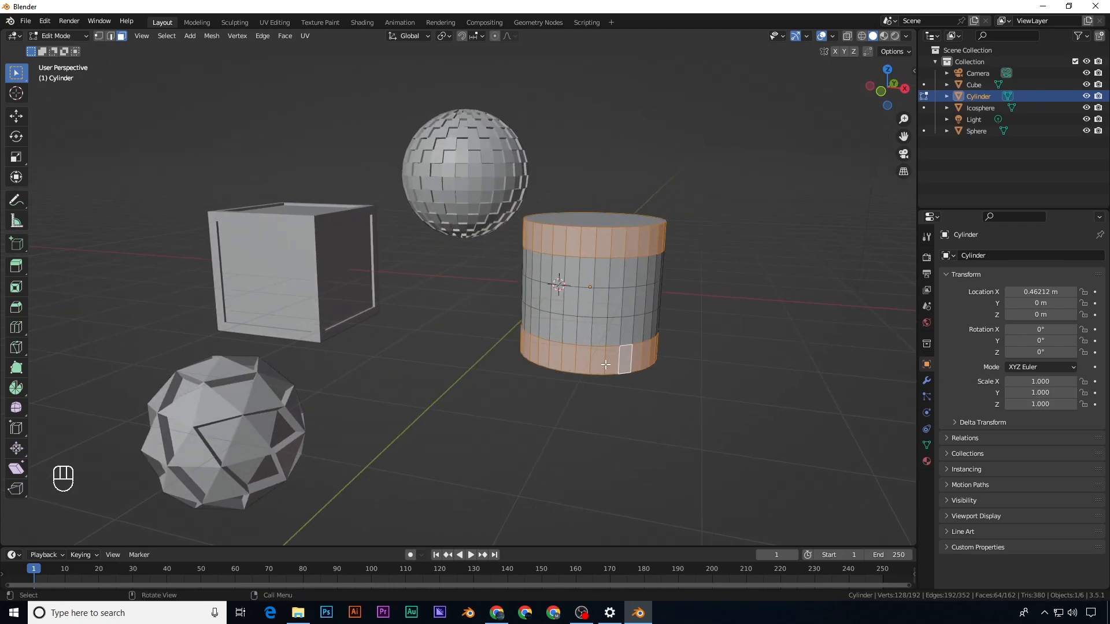
{"action": "key", "text": "alt+e"}
{"action": "left_click", "coordinate": [603, 376]}
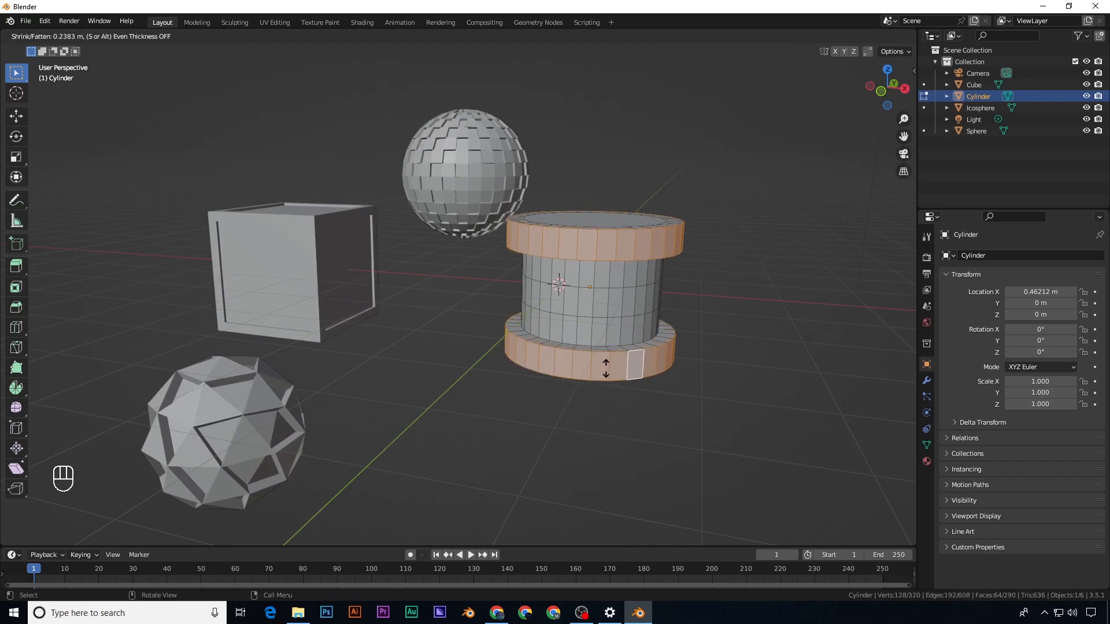
{"action": "left_click", "coordinate": [603, 372]}
{"action": "middle_click_drag", "start_coordinate": [603, 374], "coordinate": [580, 357]}
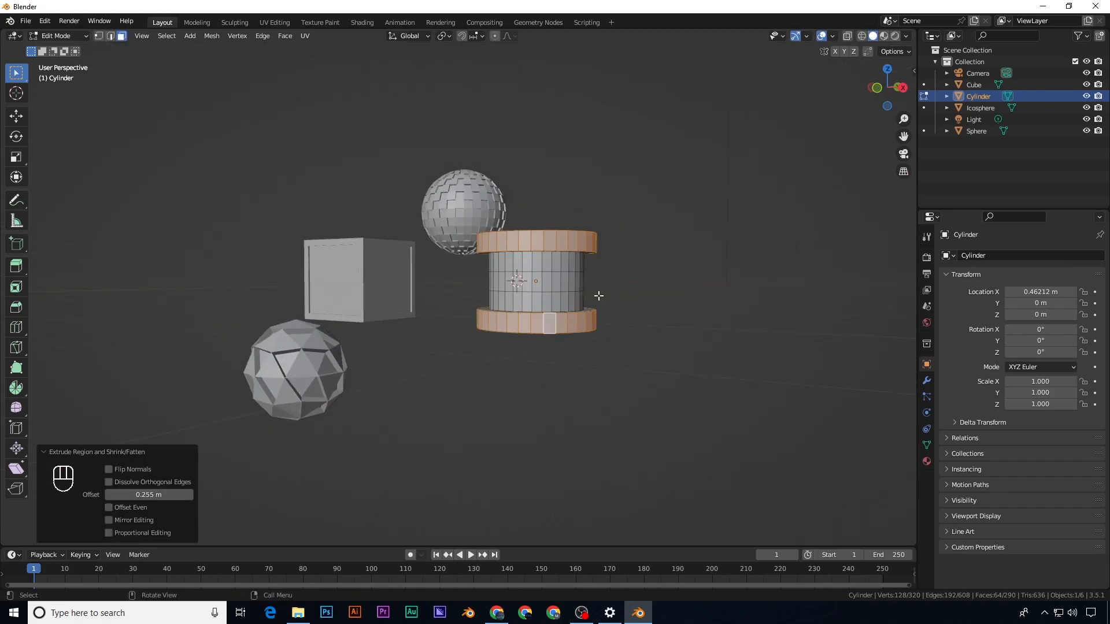
Step: Return to Object Mode and move the cylinder about -8.04 m in X, -2.26 m in Y and 1.81 m in Z
{"action": "scroll", "coordinate": [483, 329], "scroll_direction": "down", "scroll_amount": 3}
{"action": "key", "text": "Tab"}
{"action": "middle_click_drag", "start_coordinate": [490, 332], "coordinate": [525, 323]}
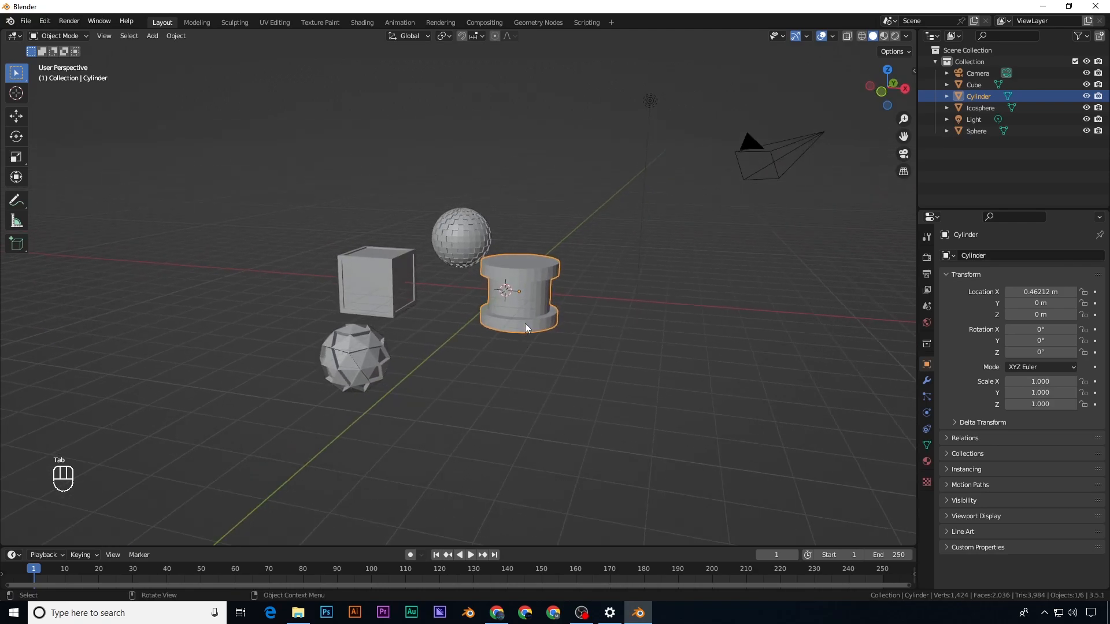
{"action": "key", "text": "g"}
{"action": "left_click", "coordinate": [265, 273]}
{"action": "middle_click_drag", "start_coordinate": [265, 273], "coordinate": [303, 288]}
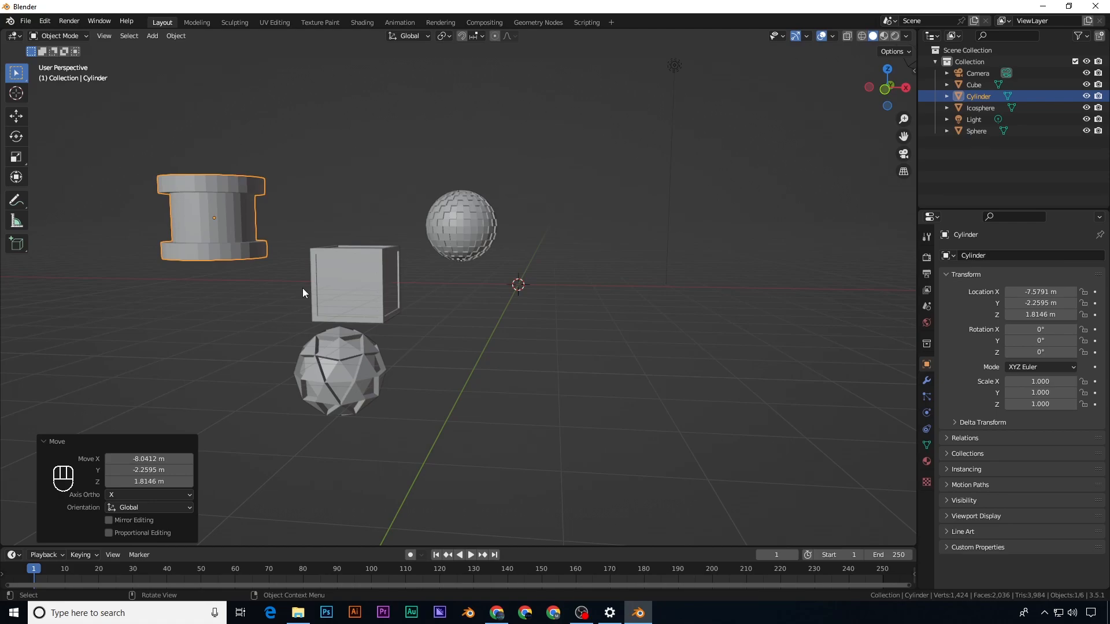
Step: Add a torus at the world origin with 48 major and 12 minor segments, a 1 m major and a 0.25 m minor radius
{"action": "middle_click_drag", "start_coordinate": [243, 257], "coordinate": [268, 228]}
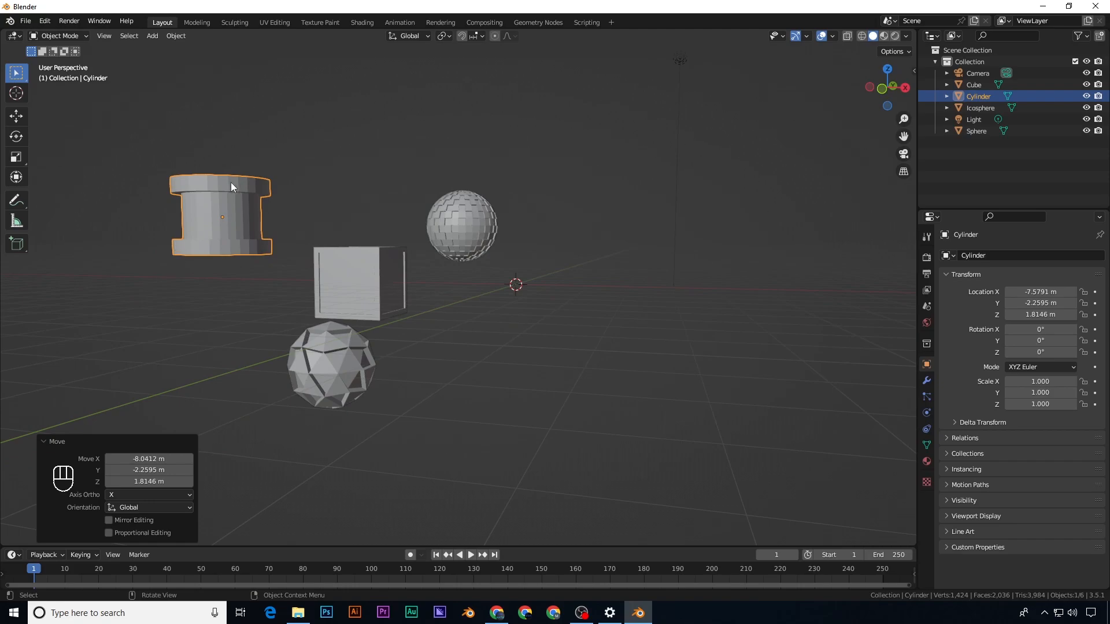
{"action": "middle_click_drag", "start_coordinate": [525, 186], "coordinate": [511, 311]}
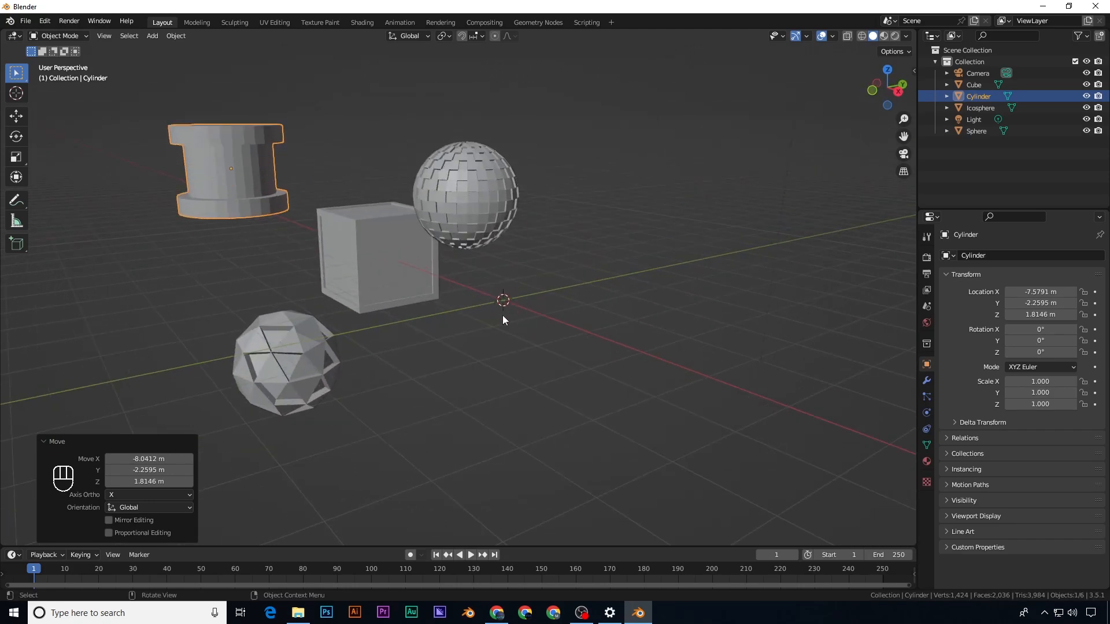
{"action": "key", "text": "shift+a"}
{"action": "mouse_move", "coordinate": [505, 299]}
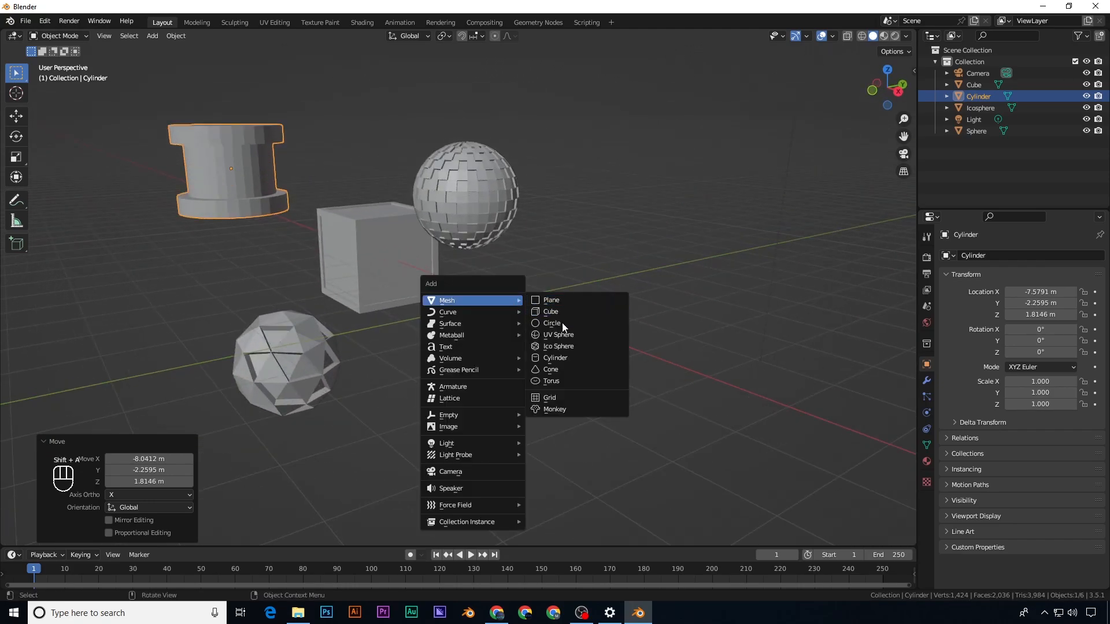
{"action": "left_click", "coordinate": [562, 381]}
{"action": "middle_click_drag", "start_coordinate": [563, 379], "coordinate": [579, 304]}
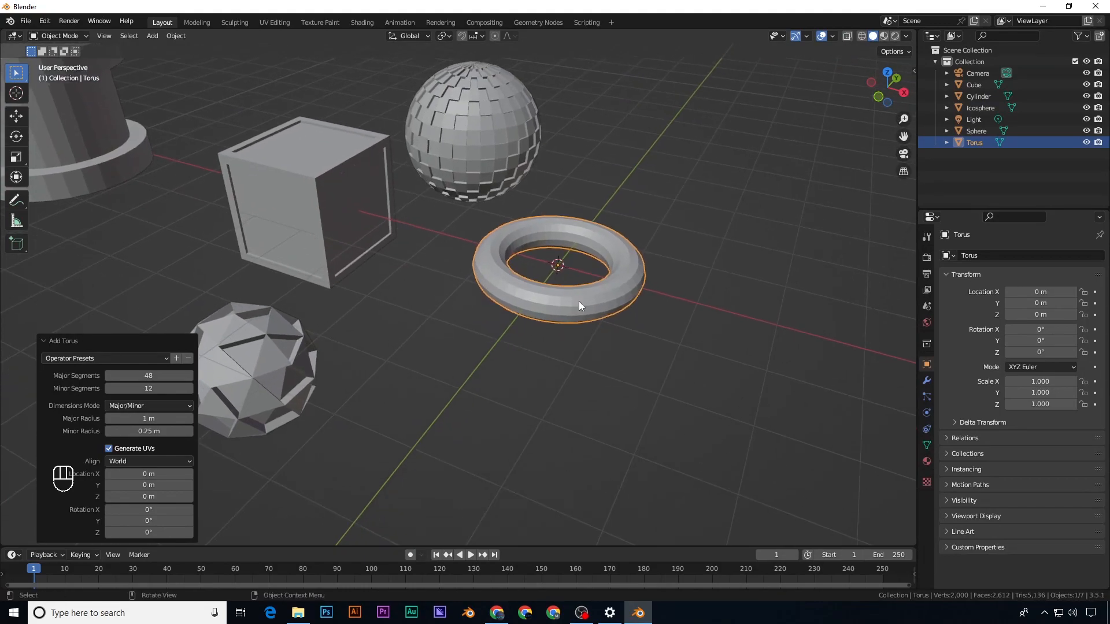
Step: Rotate the torus 90° about the global X axis
{"action": "key", "text": "r"}
{"action": "key", "text": "x"}
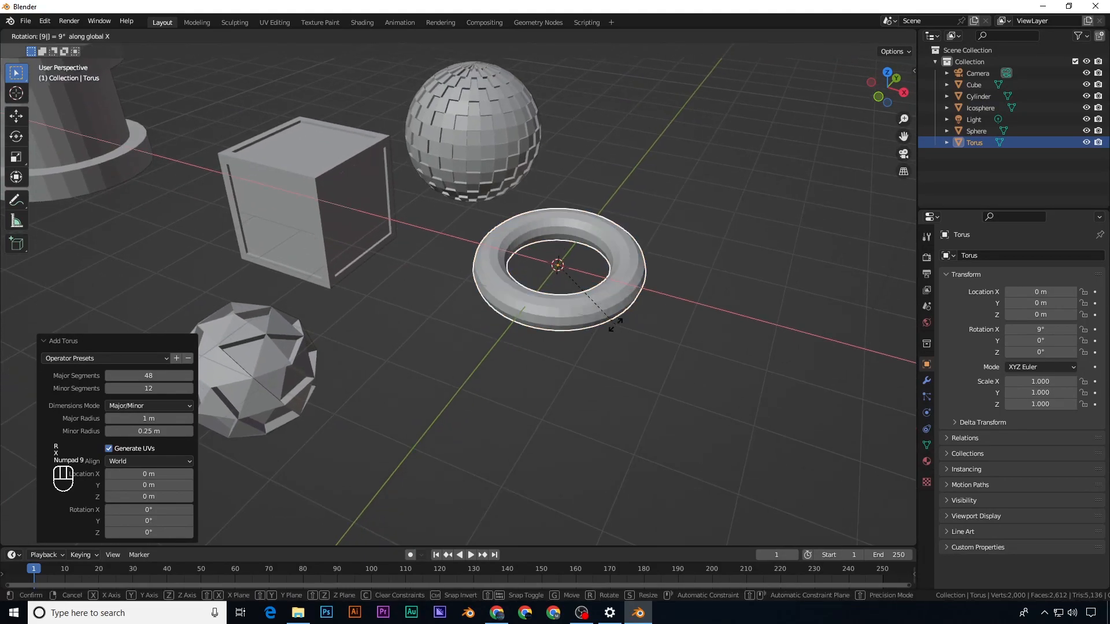
{"action": "key", "text": "KP_9"}
{"action": "key", "text": "KP_0"}
{"action": "key", "text": "KP_Enter"}
Step: Move the torus about 1.14 m in X, 0.41 m in Y and 0.09 m in Z, and enter Edit Mode on it
{"action": "mouse_move", "coordinate": [615, 324]}
{"action": "middle_mouse_down"}
{"action": "mouse_move", "coordinate": [627, 300]}
{"action": "mouse_move", "coordinate": [593, 325]}
{"action": "middle_mouse_up"}
{"action": "key", "text": "g"}
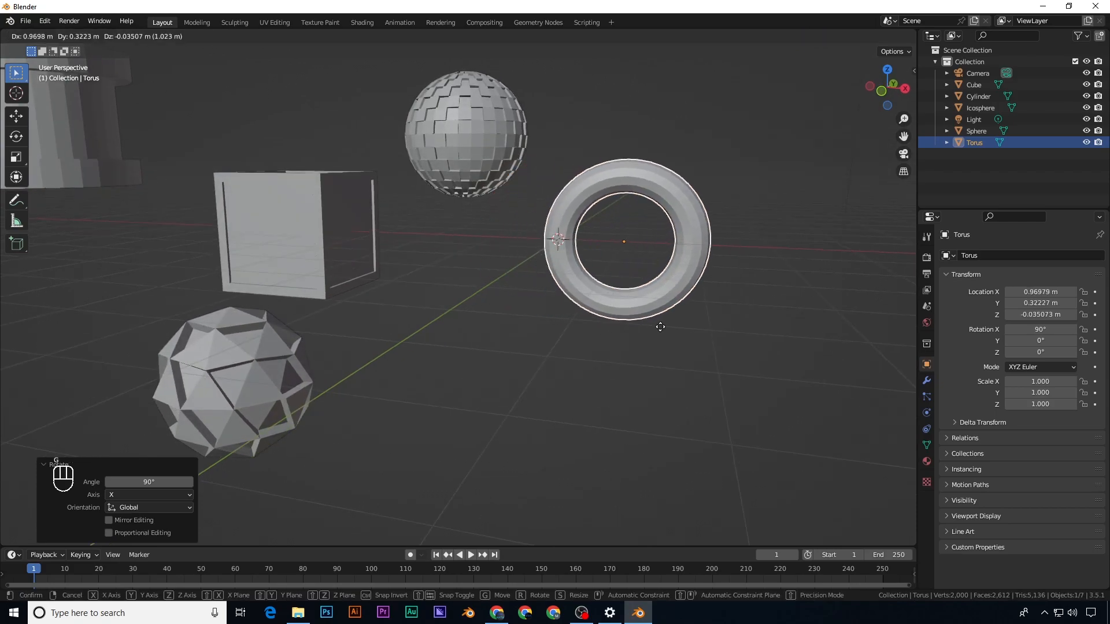
{"action": "left_click", "coordinate": [671, 318]}
{"action": "scroll", "coordinate": [671, 318], "scroll_direction": "up", "scroll_amount": 1}
{"action": "key", "text": "Tab"}
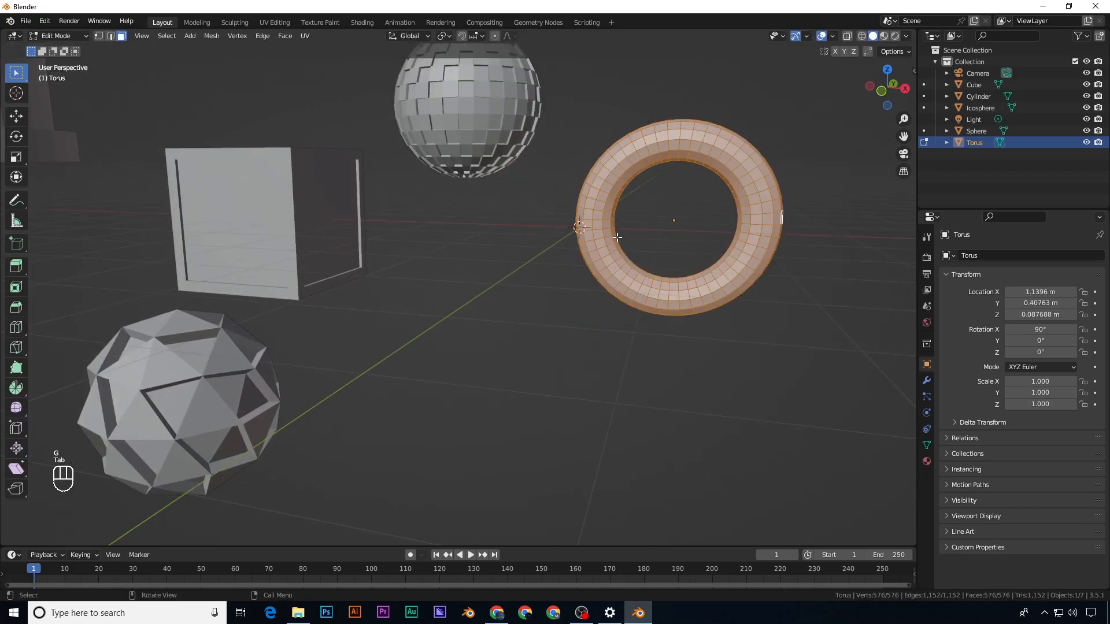
Step: Select two face loops on the torus's inner rim, grow the selection once, and delete the selected faces
{"action": "middle_click_drag", "start_coordinate": [608, 227], "coordinate": [605, 283]}
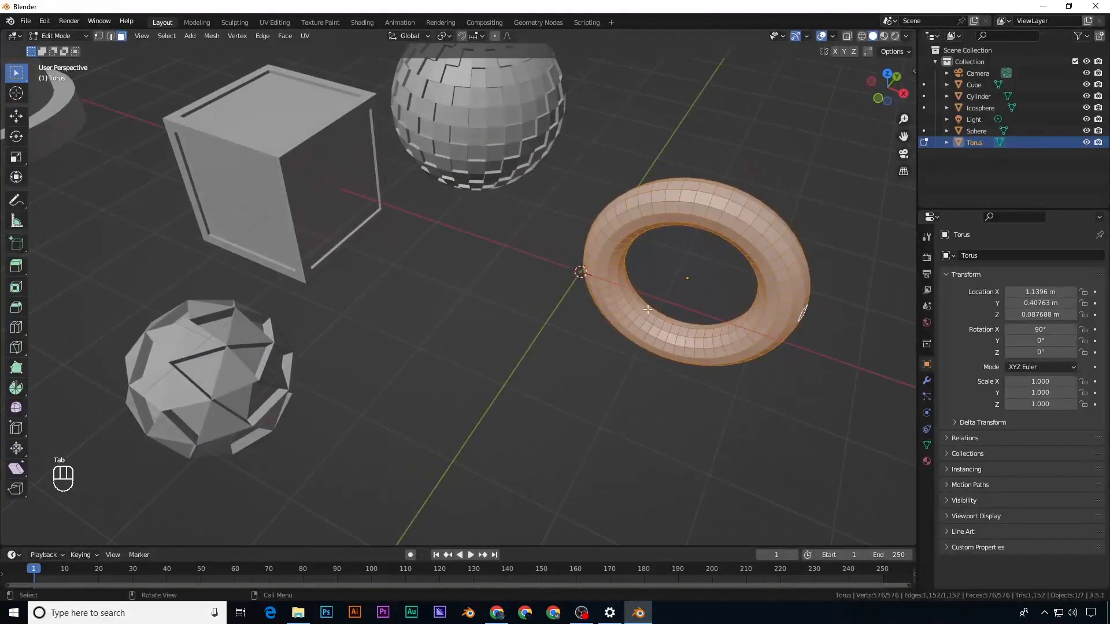
{"action": "key", "text": "a"}
{"action": "key", "text": "a"}
{"action": "left_click", "coordinate": [678, 328], "text": "alt+shift"}
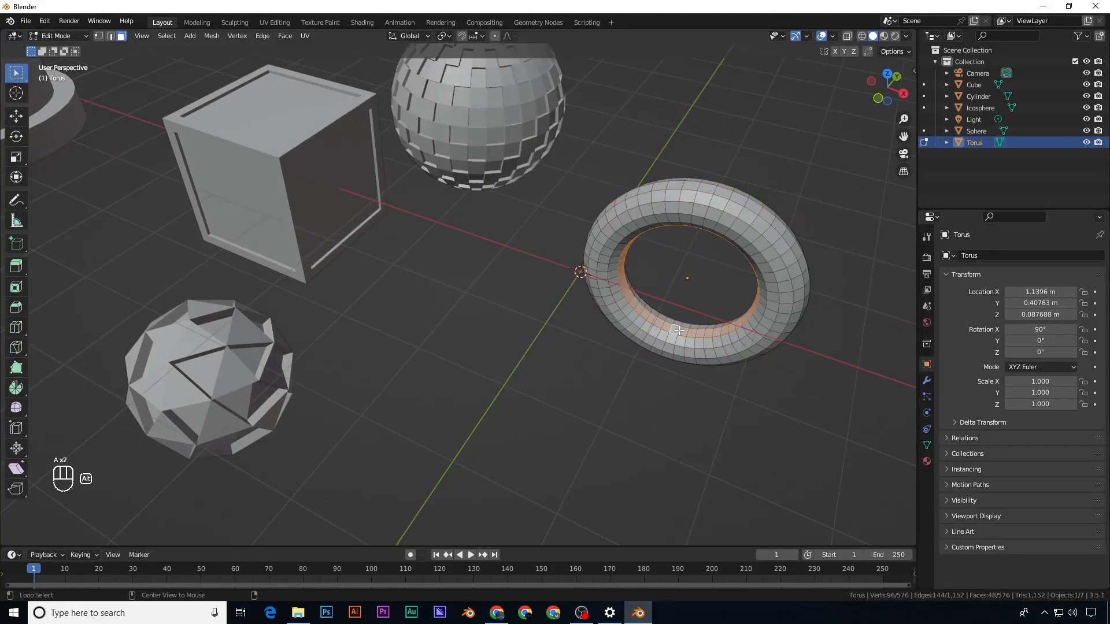
{"action": "left_click", "coordinate": [682, 326], "text": "alt+shift"}
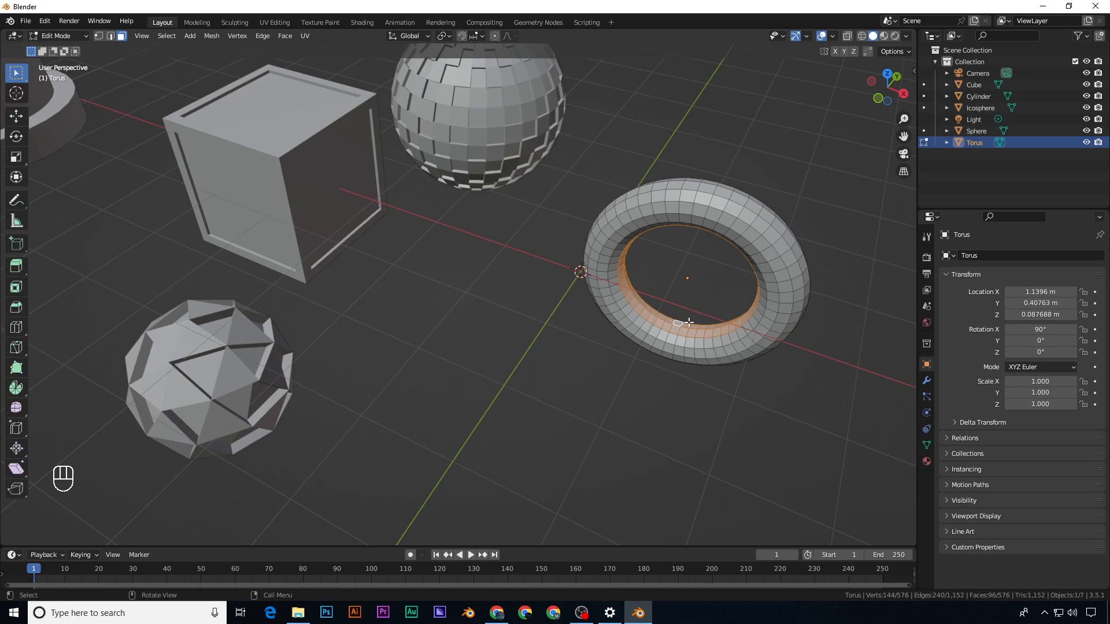
{"action": "key", "text": "ctrl+KP_Add"}
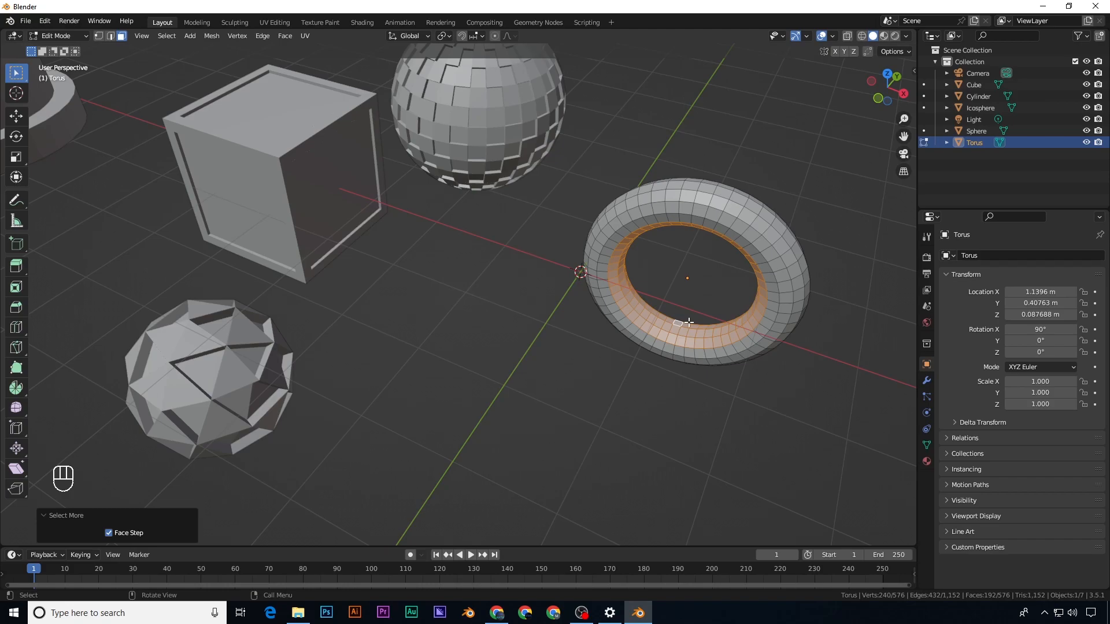
{"action": "middle_click_drag", "start_coordinate": [689, 322], "coordinate": [701, 260]}
{"action": "key", "text": "x"}
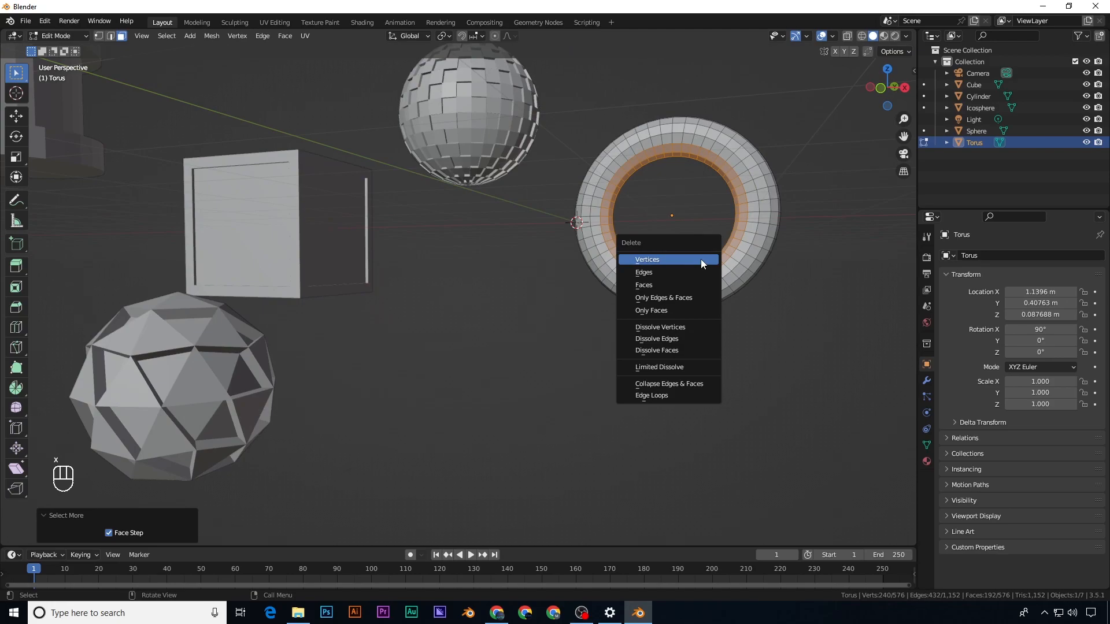
{"action": "left_click", "coordinate": [666, 284]}
Step: Select four face loops running around the outer side of the torus
{"action": "middle_click_drag", "start_coordinate": [673, 287], "coordinate": [707, 225]}
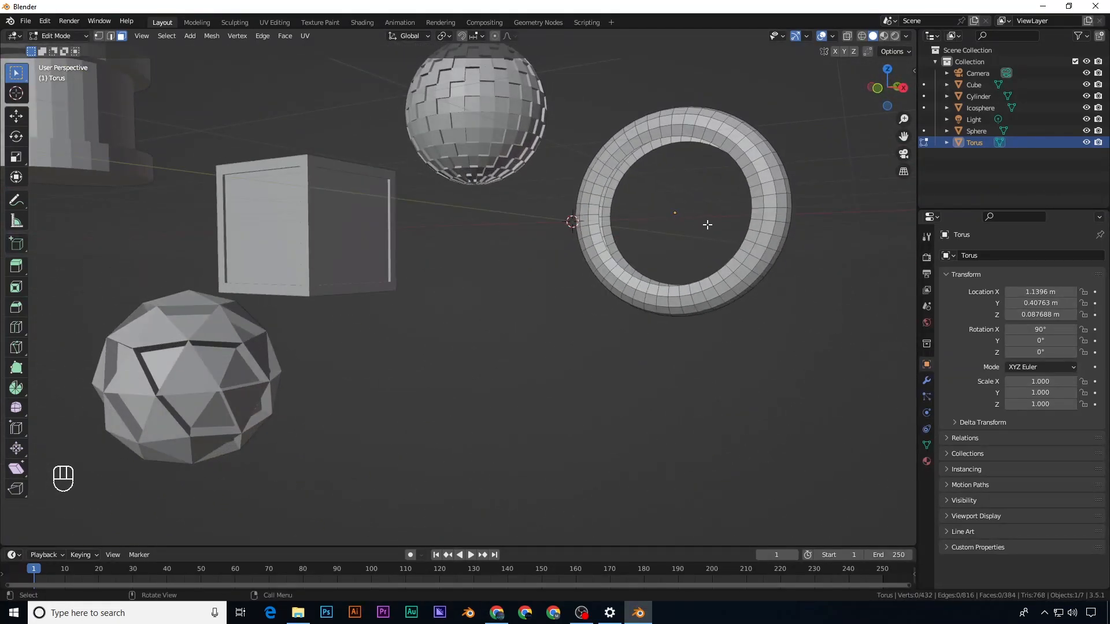
{"action": "scroll", "coordinate": [707, 225], "scroll_direction": "up", "scroll_amount": 2}
{"action": "middle_click_drag", "start_coordinate": [757, 278], "coordinate": [686, 197], "text": "shift"}
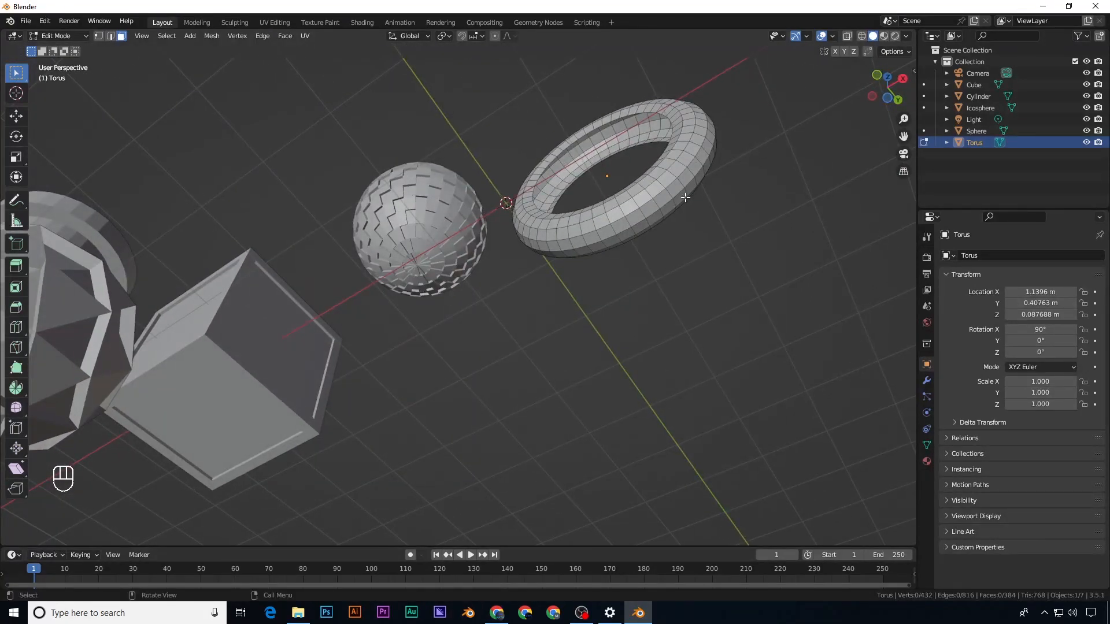
{"action": "left_click", "coordinate": [674, 176], "text": "alt+shift"}
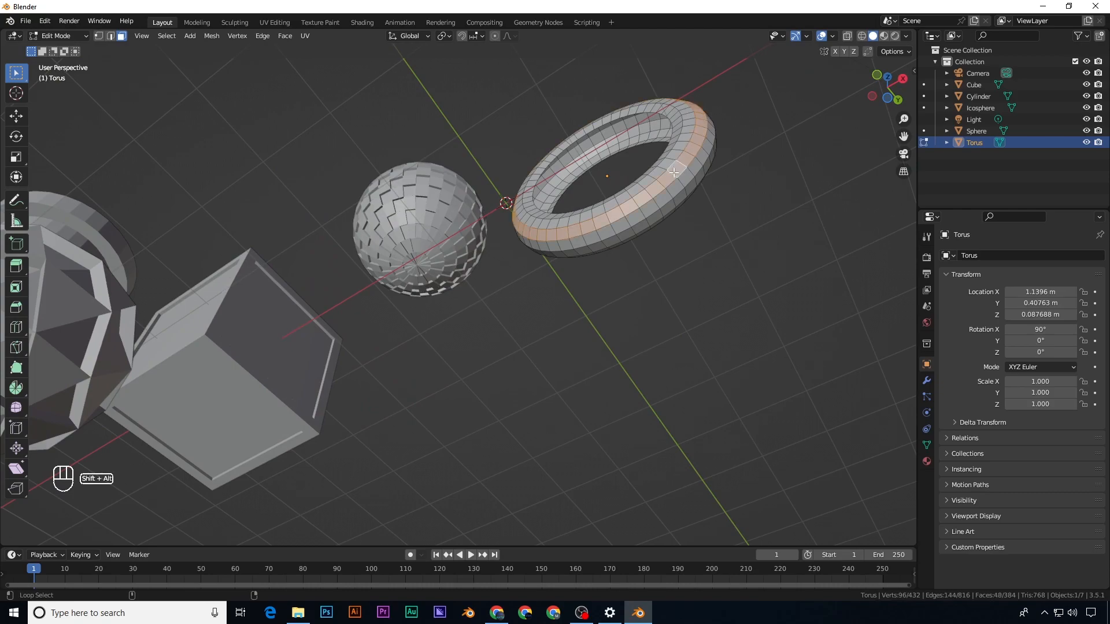
{"action": "left_click", "coordinate": [681, 185], "text": "alt+shift"}
{"action": "middle_click_drag", "start_coordinate": [701, 191], "coordinate": [265, 245], "text": "alt"}
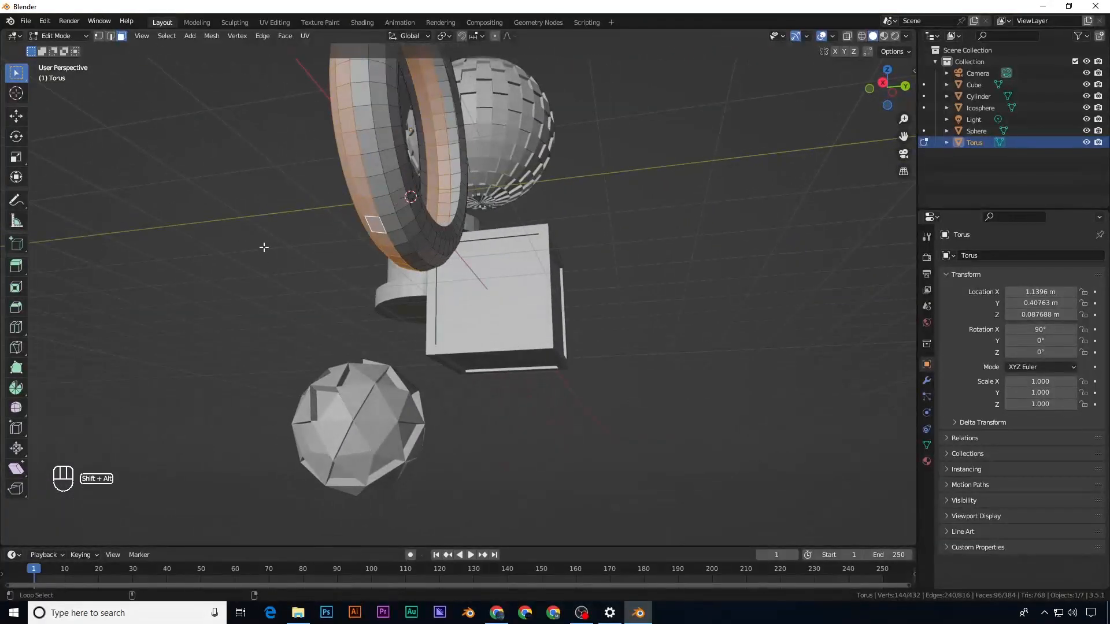
{"action": "left_click", "coordinate": [387, 215], "text": "alt+shift"}
{"action": "left_click", "coordinate": [401, 211], "text": "alt+shift"}
{"action": "middle_click_drag", "start_coordinate": [401, 211], "coordinate": [461, 284], "text": "alt"}
Step: Checker-deselect the selected torus face loops, extrude the remaining faces along their normals about 0.042 m, and return to Object Mode
{"action": "left_click", "coordinate": [167, 36]}
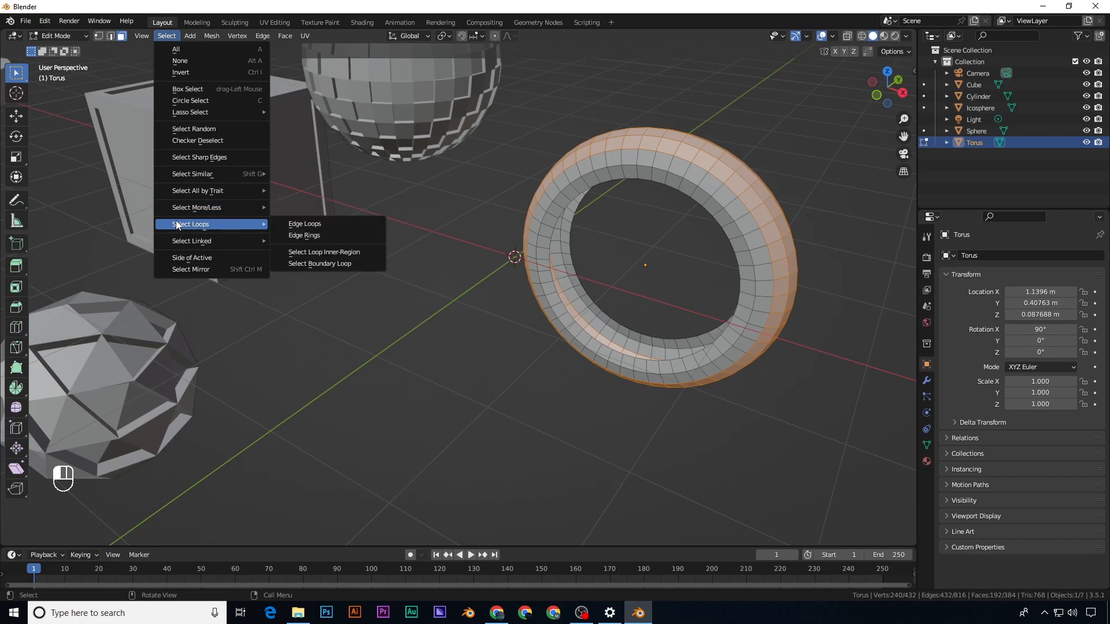
{"action": "left_click", "coordinate": [194, 141]}
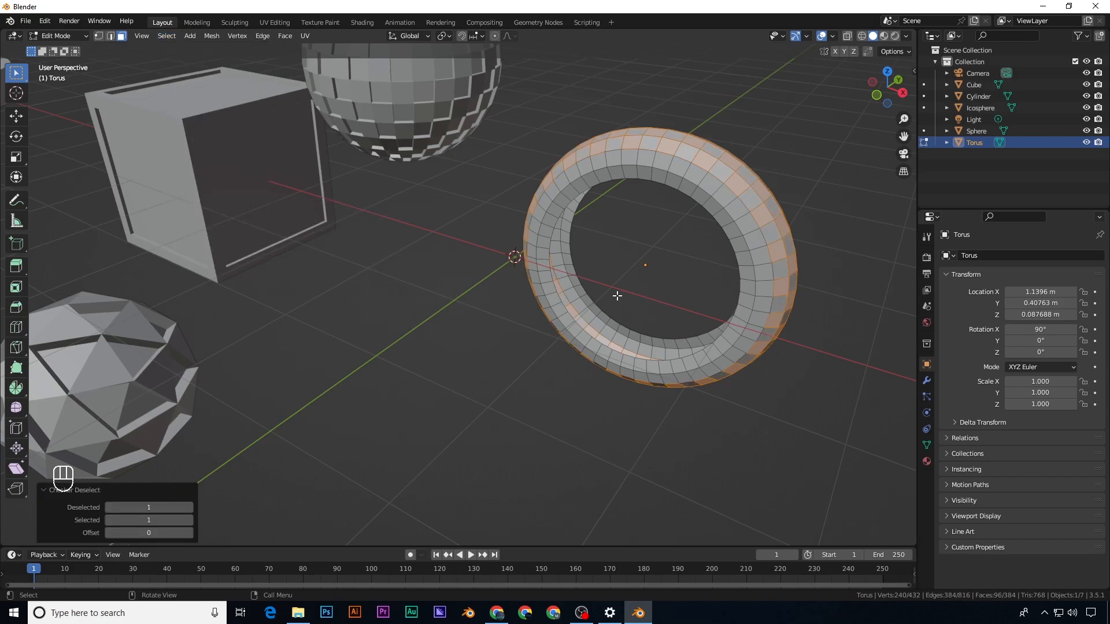
{"action": "key", "text": "alt+e"}
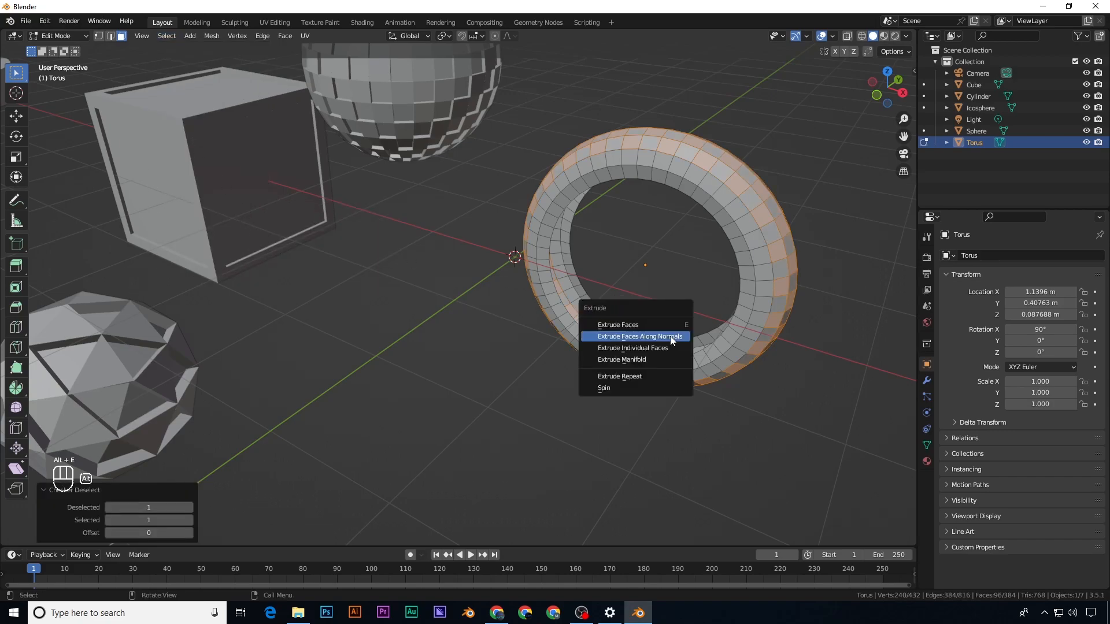
{"action": "left_click", "coordinate": [670, 335]}
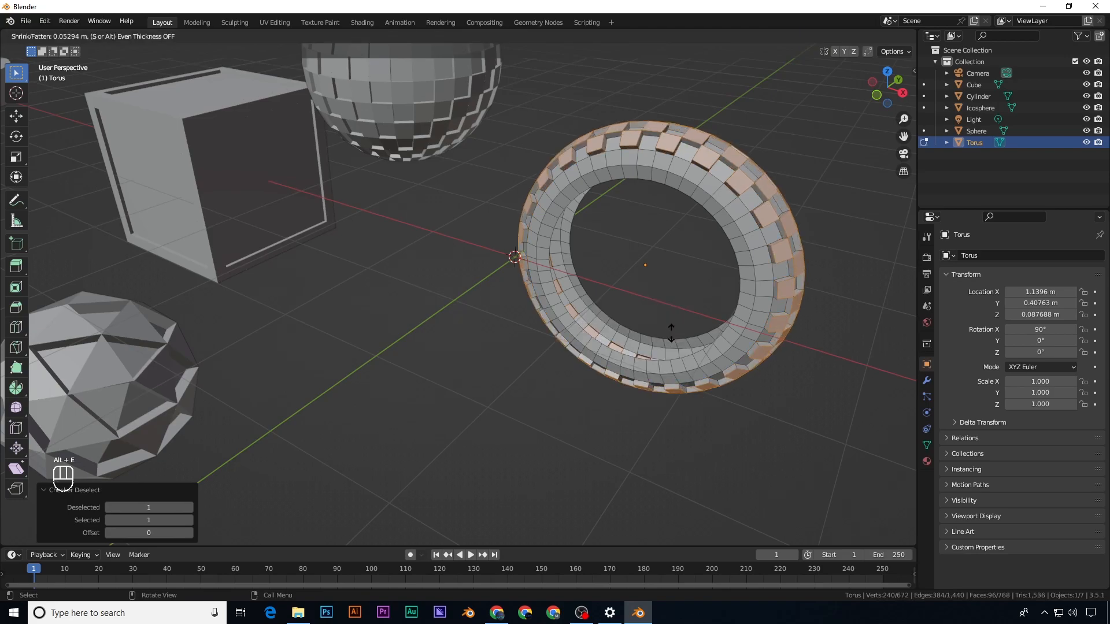
{"action": "left_click", "coordinate": [669, 330]}
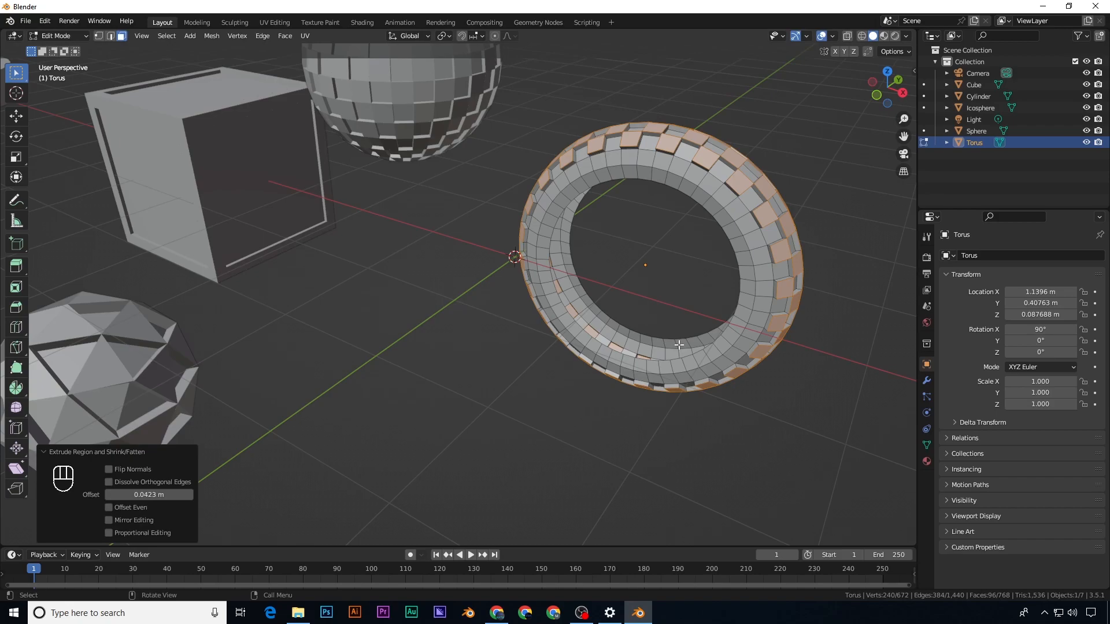
{"action": "key", "text": "Tab"}
Step: Move the torus up and back beyond the sphere, by about 0.6 m in X, 0.94 m in Y and 2.39 m in Z
{"action": "middle_click_drag", "start_coordinate": [675, 357], "coordinate": [696, 380]}
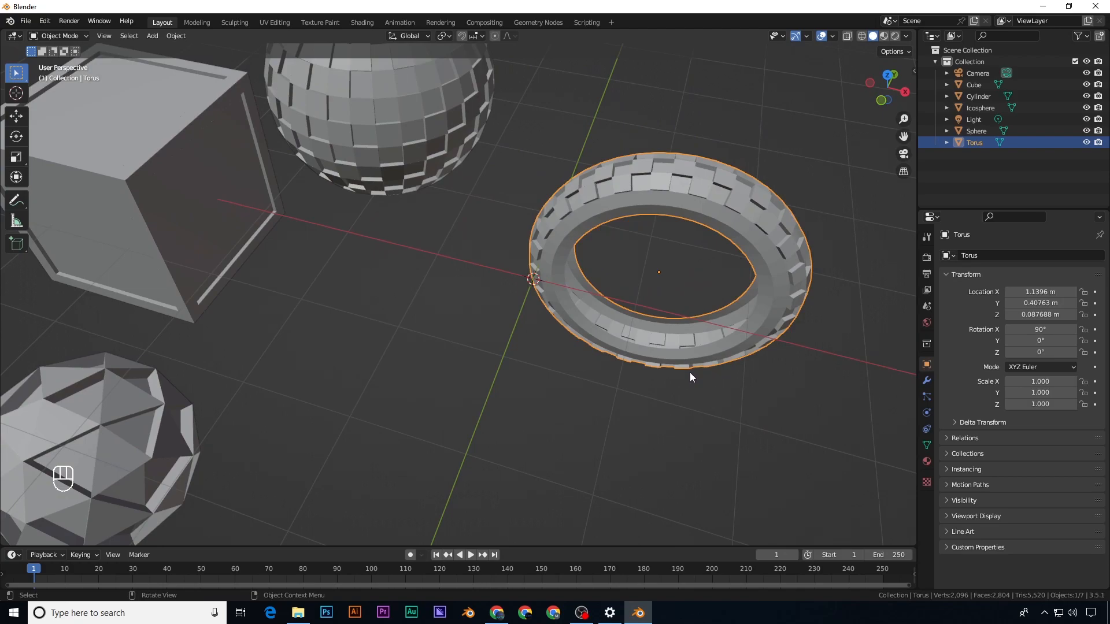
{"action": "scroll", "coordinate": [689, 372], "scroll_direction": "down", "scroll_amount": 4}
{"action": "middle_click_drag", "start_coordinate": [513, 371], "coordinate": [627, 366]}
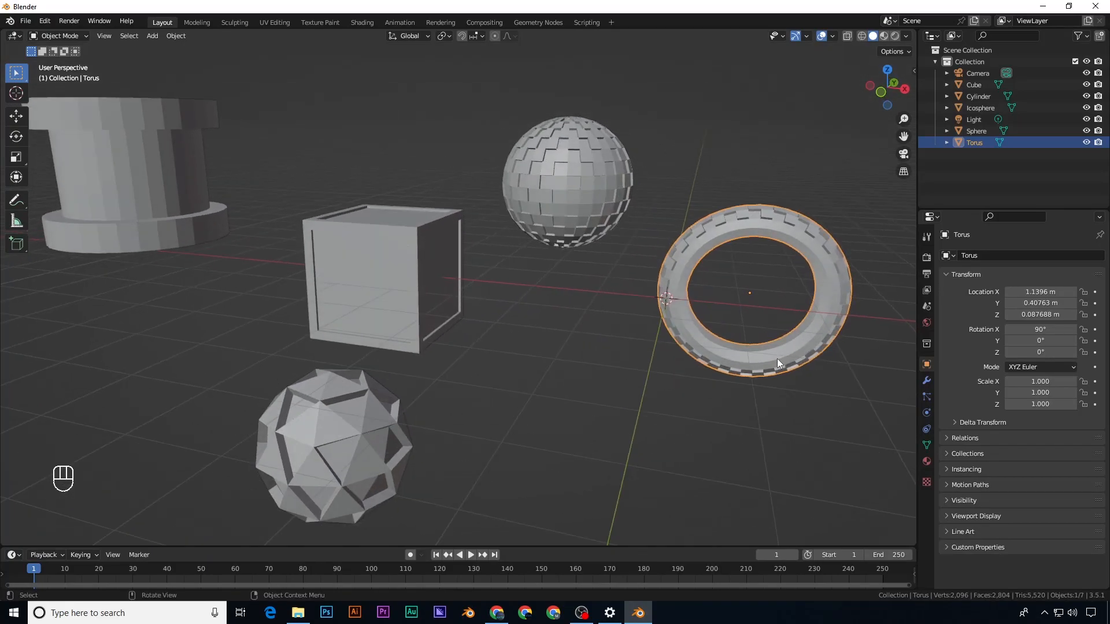
{"action": "key", "text": "g"}
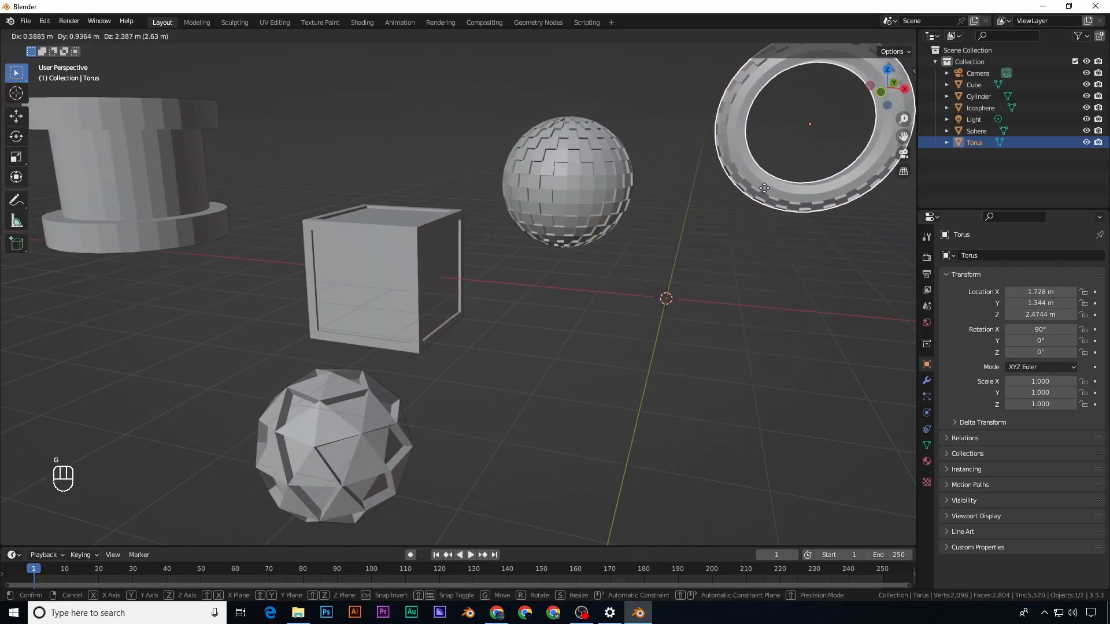
{"action": "left_click", "coordinate": [625, 340]}
Step: Add a monkey mesh at the world origin and enter Edit Mode on it
{"action": "middle_click_drag", "start_coordinate": [626, 341], "coordinate": [627, 335]}
{"action": "key", "text": "shift+a"}
{"action": "mouse_move", "coordinate": [665, 340]}
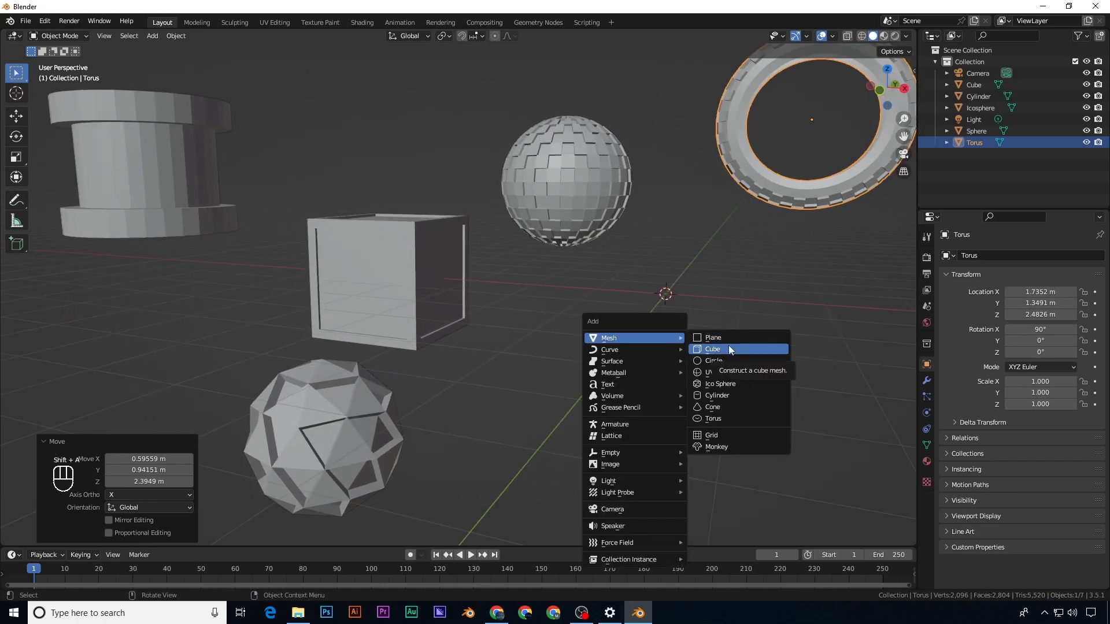
{"action": "left_click", "coordinate": [727, 447]}
{"action": "scroll", "coordinate": [681, 398], "scroll_direction": "up", "scroll_amount": 4}
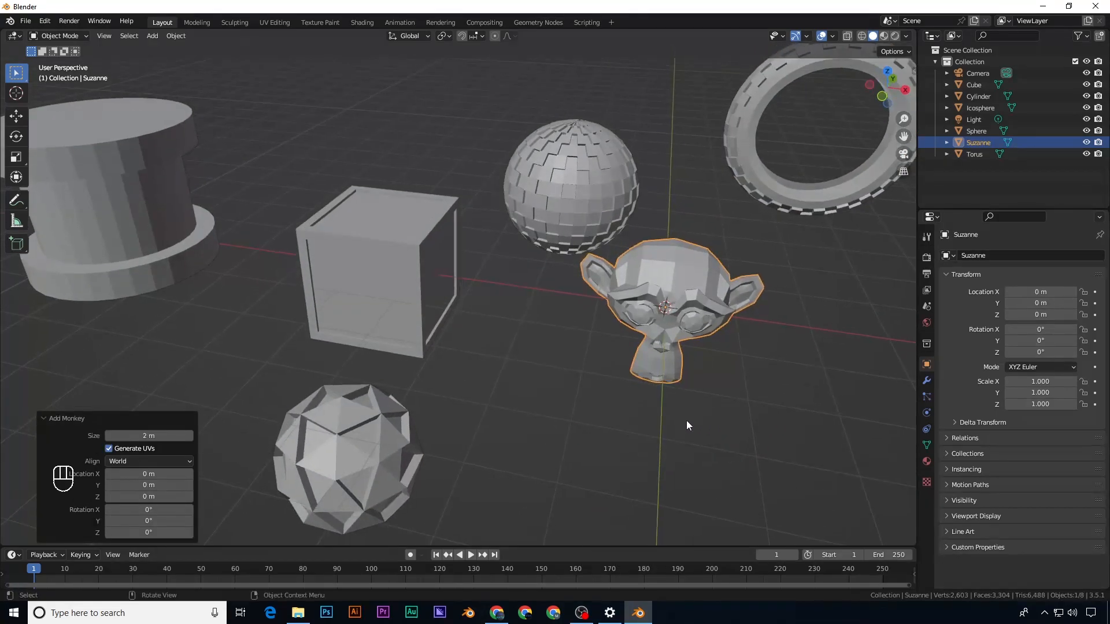
{"action": "middle_click_drag", "start_coordinate": [672, 377], "coordinate": [626, 353]}
{"action": "scroll", "coordinate": [627, 353], "scroll_direction": "down", "scroll_amount": 4}
{"action": "middle_click_drag", "start_coordinate": [546, 366], "coordinate": [607, 376]}
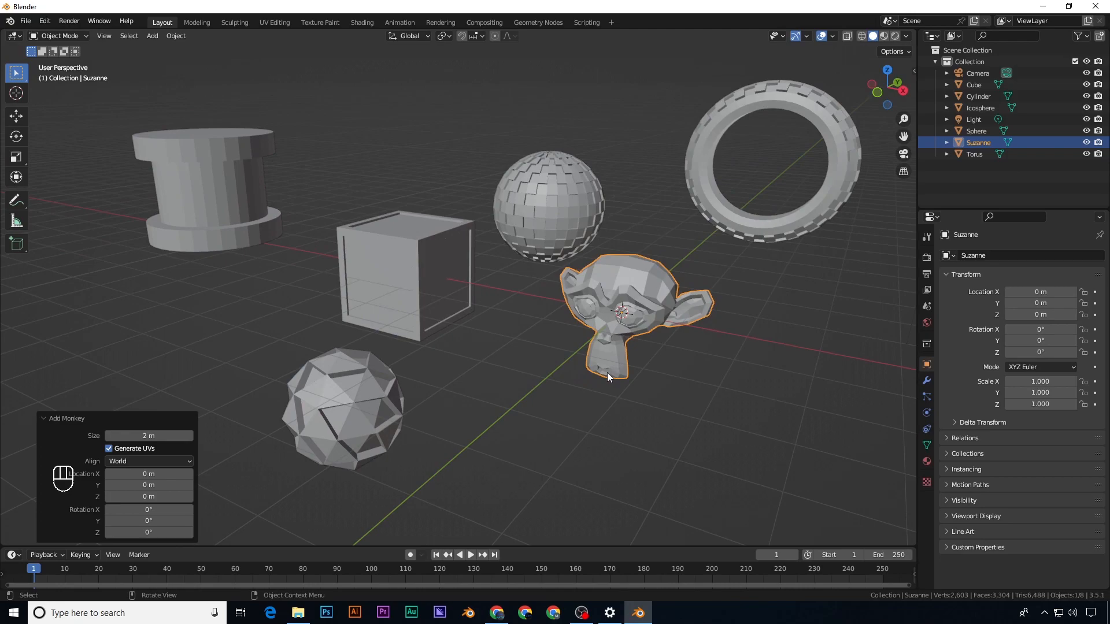
{"action": "scroll", "coordinate": [647, 385], "scroll_direction": "up", "scroll_amount": 2}
{"action": "left_click", "coordinate": [691, 393]}
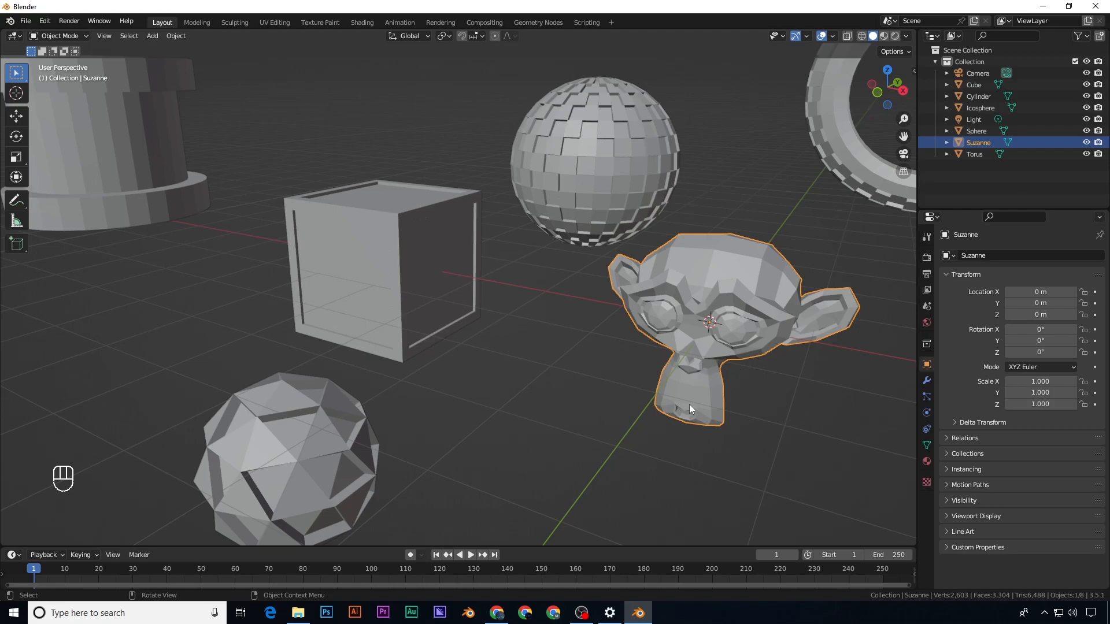
{"action": "key", "text": "Tab"}
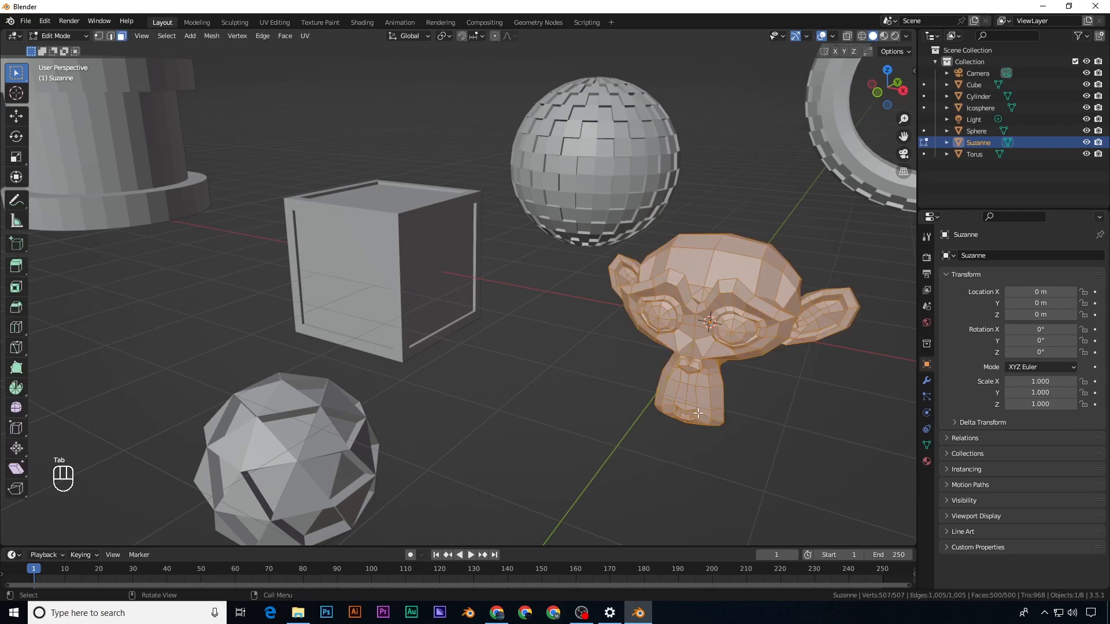
Step: Select the two faces directly beneath the monkey's nose, extrude them about 0.05 m outward, and return to Object Mode
{"action": "mouse_move", "coordinate": [696, 411]}
{"action": "middle_mouse_down", "text": "shift"}
{"action": "mouse_move", "coordinate": [781, 460]}
{"action": "mouse_move", "coordinate": [734, 439]}
{"action": "mouse_move", "coordinate": [711, 411]}
{"action": "middle_mouse_up", "text": "shift"}
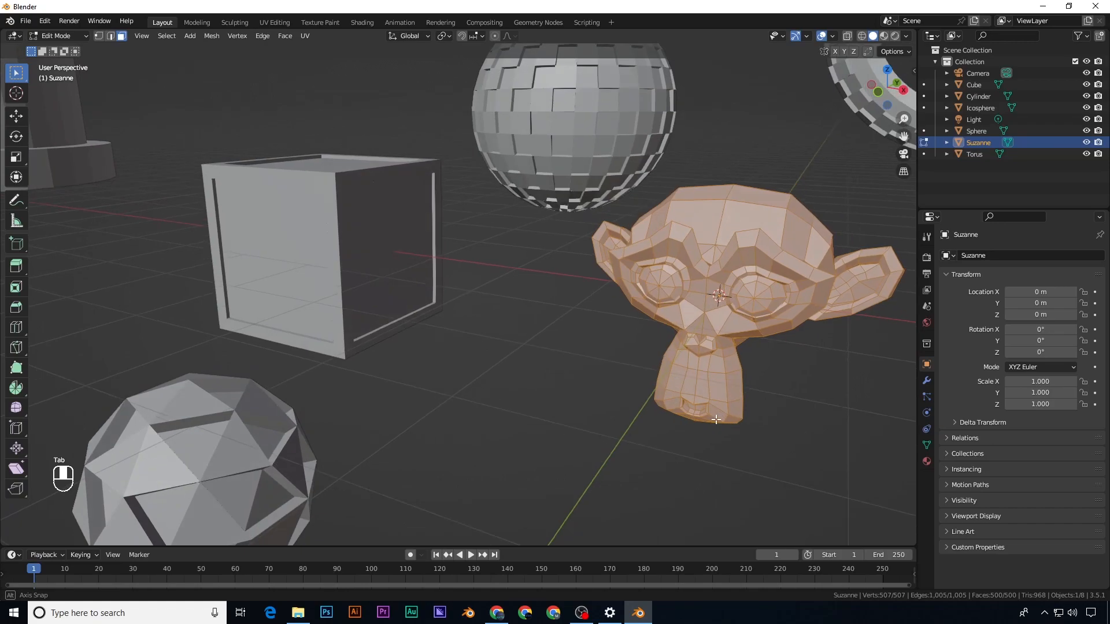
{"action": "scroll", "coordinate": [704, 390], "scroll_direction": "up", "scroll_amount": 4}
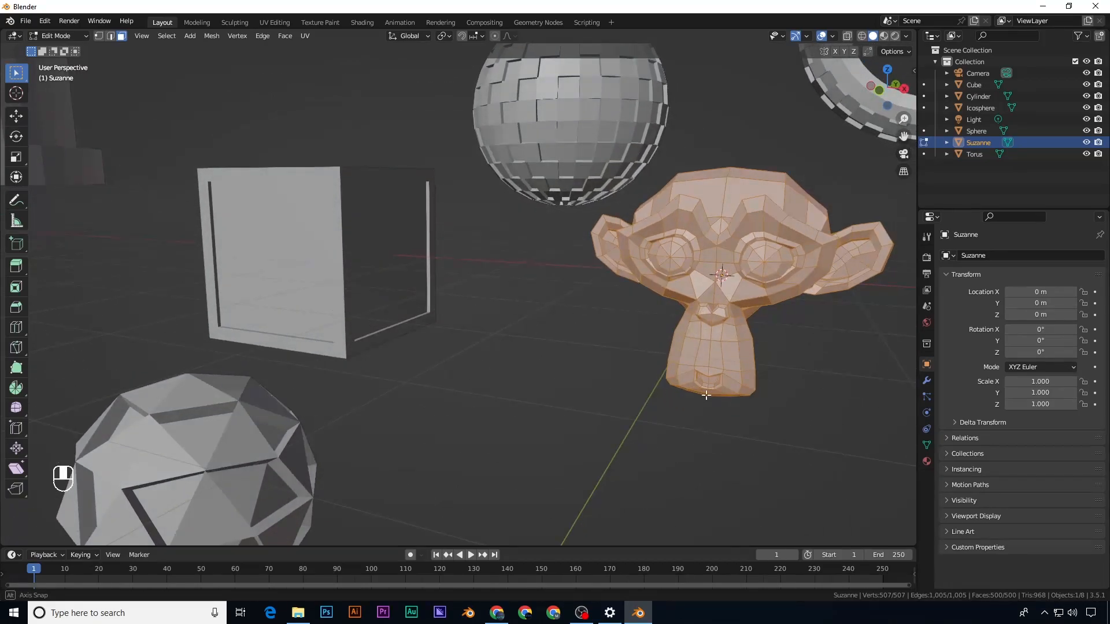
{"action": "middle_click_drag", "start_coordinate": [801, 376], "coordinate": [623, 363], "text": "shift"}
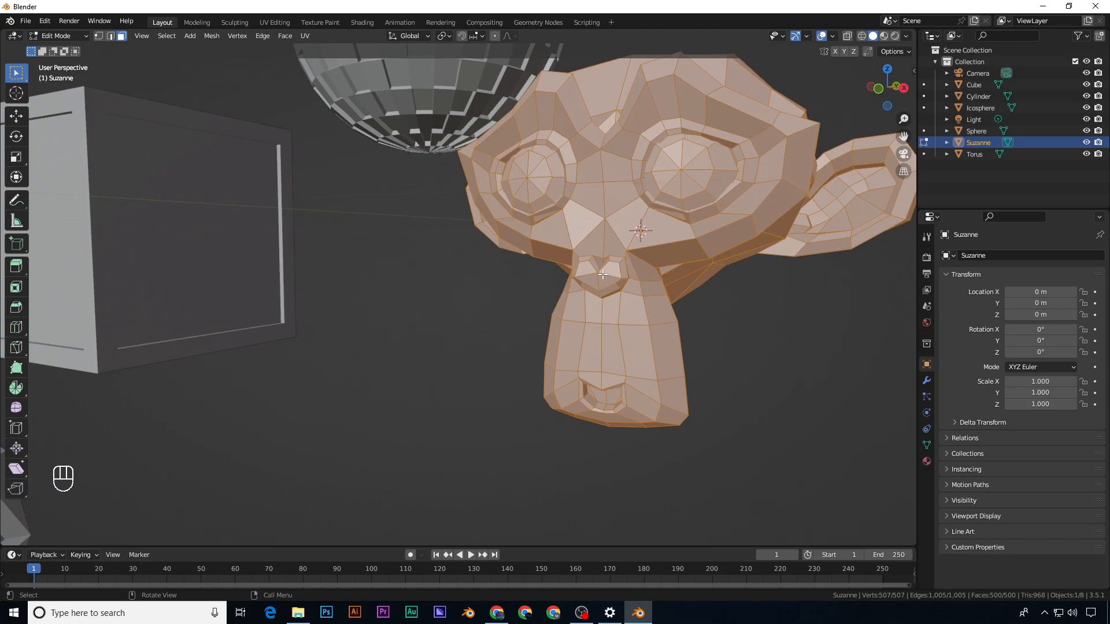
{"action": "left_click", "coordinate": [607, 313]}
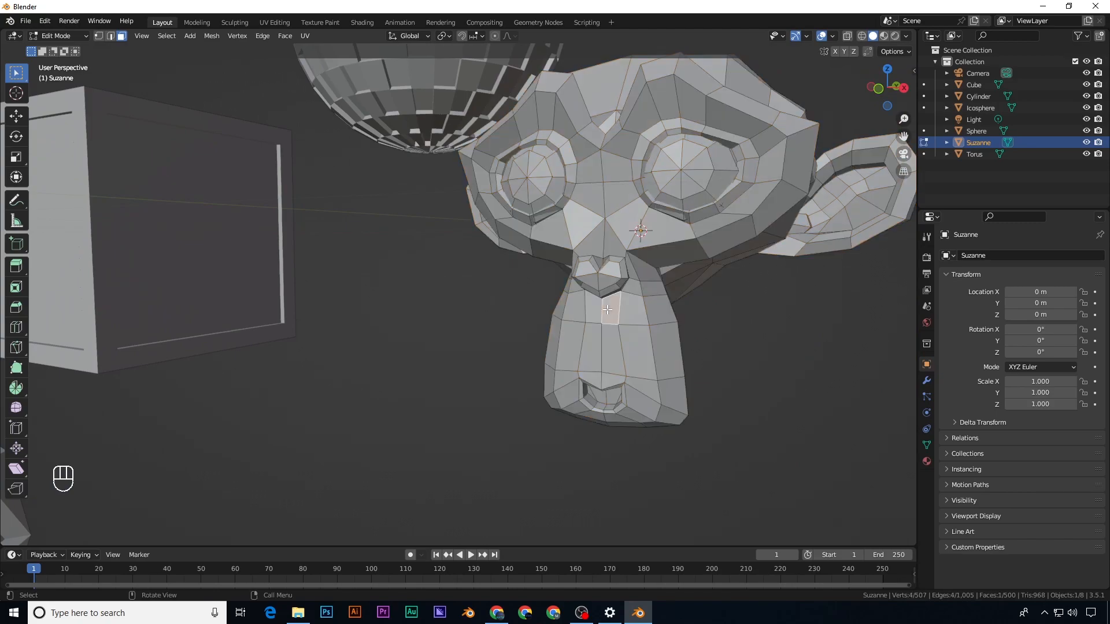
{"action": "left_click", "coordinate": [601, 307], "text": "shift"}
{"action": "mouse_move", "coordinate": [602, 308]}
{"action": "middle_mouse_down"}
{"action": "mouse_move", "coordinate": [586, 338]}
{"action": "mouse_move", "coordinate": [598, 327]}
{"action": "middle_mouse_up"}
{"action": "key", "text": "e"}
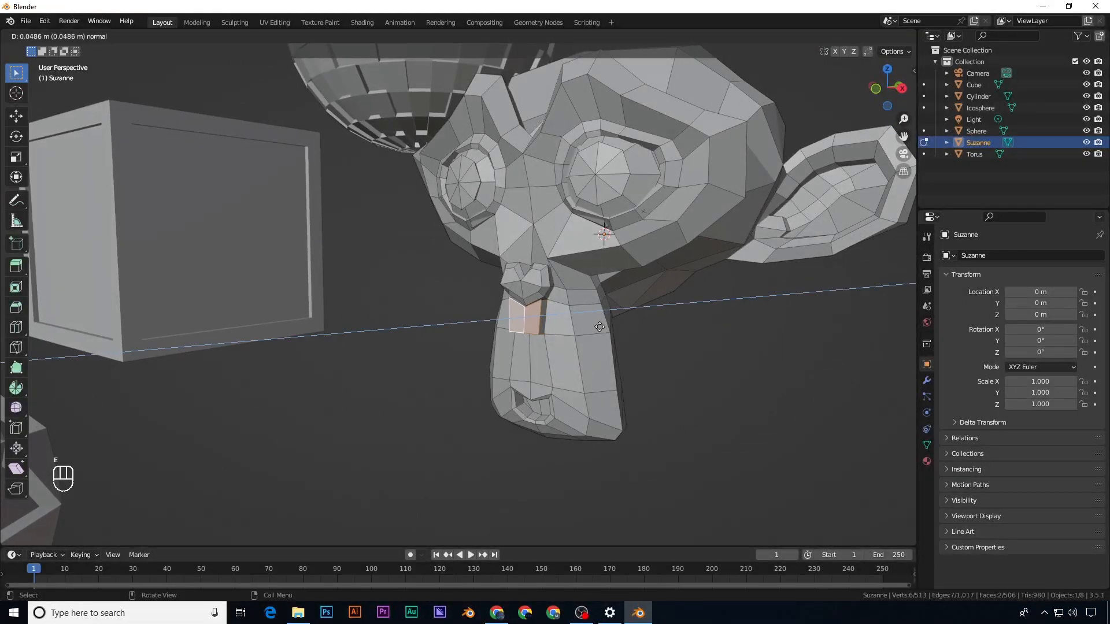
{"action": "left_click", "coordinate": [598, 327]}
{"action": "key", "text": "Tab"}
Step: Examine the extruded faces beneath the monkey's nose up close, and view all the edited primitives together
{"action": "middle_click_drag", "start_coordinate": [534, 342], "coordinate": [586, 348]}
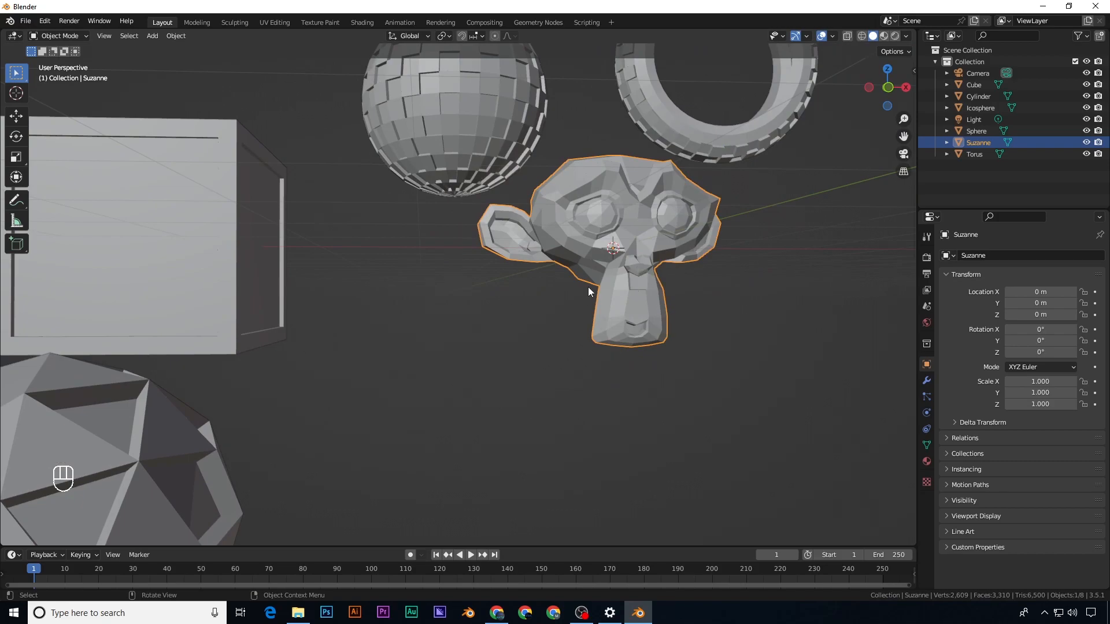
{"action": "scroll", "coordinate": [638, 273], "scroll_direction": "up", "scroll_amount": 6}
{"action": "middle_click_drag", "start_coordinate": [505, 278], "coordinate": [545, 255]}
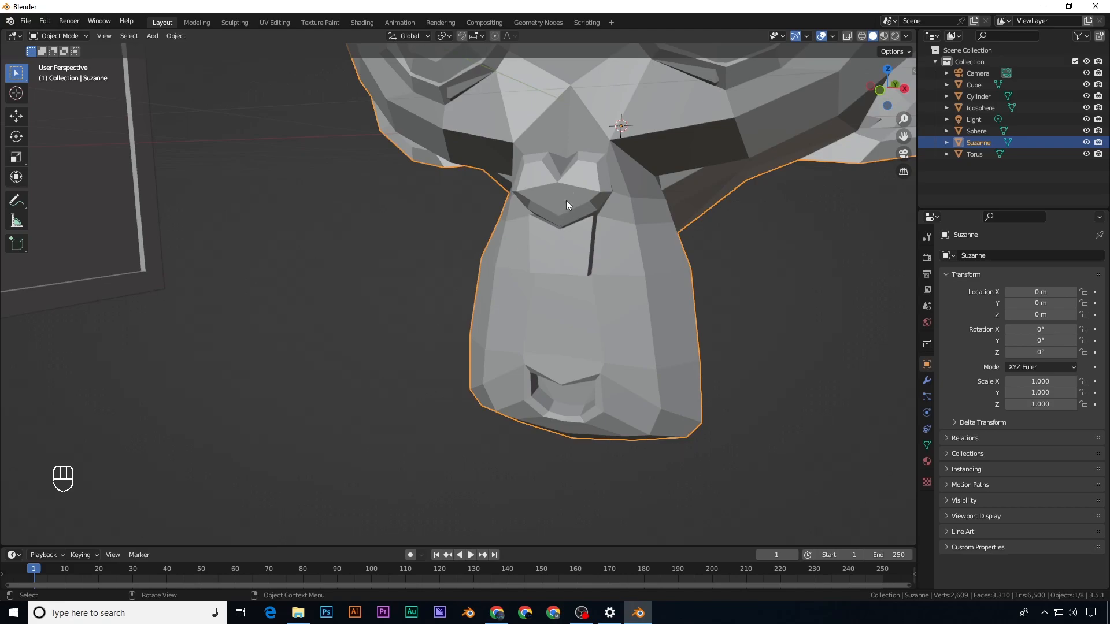
{"action": "scroll", "coordinate": [564, 214], "scroll_direction": "down", "scroll_amount": 5}
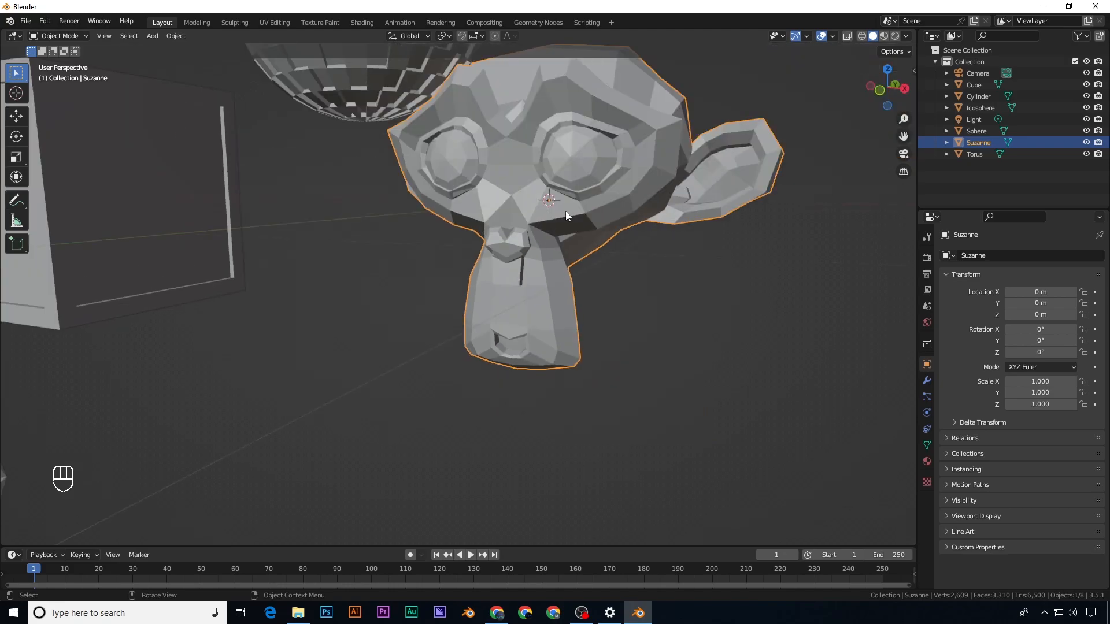
{"action": "scroll", "coordinate": [565, 211], "scroll_direction": "down", "scroll_amount": 6}
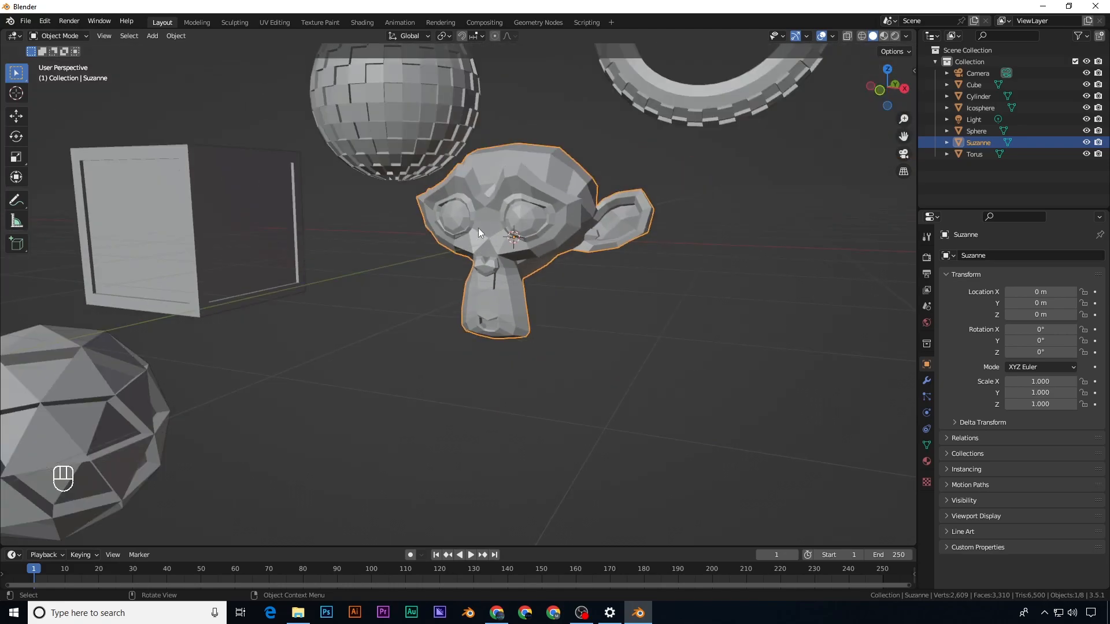
{"action": "scroll", "coordinate": [477, 228], "scroll_direction": "down", "scroll_amount": 4}
{"action": "middle_click_drag", "start_coordinate": [454, 292], "coordinate": [589, 342], "text": "shift"}
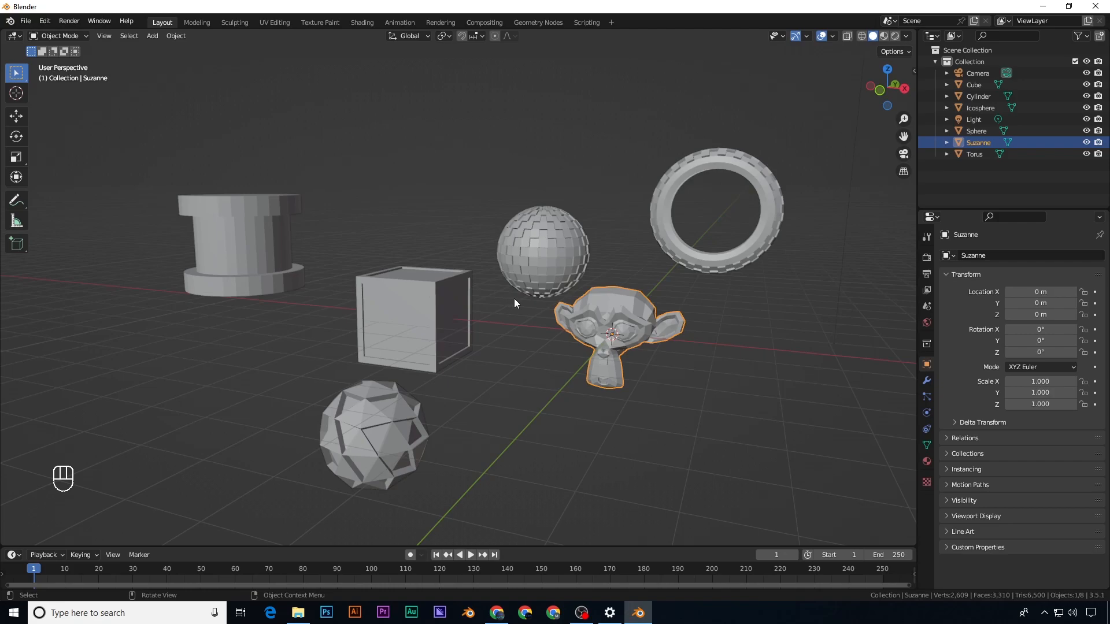
{"action": "middle_click_drag", "start_coordinate": [512, 299], "coordinate": [492, 281]}
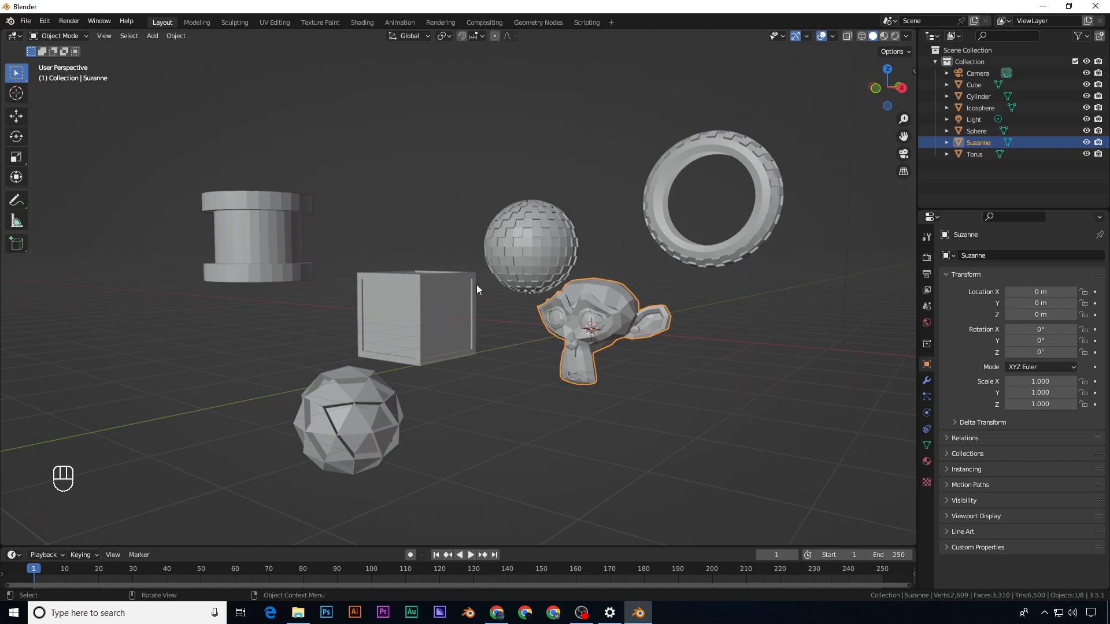